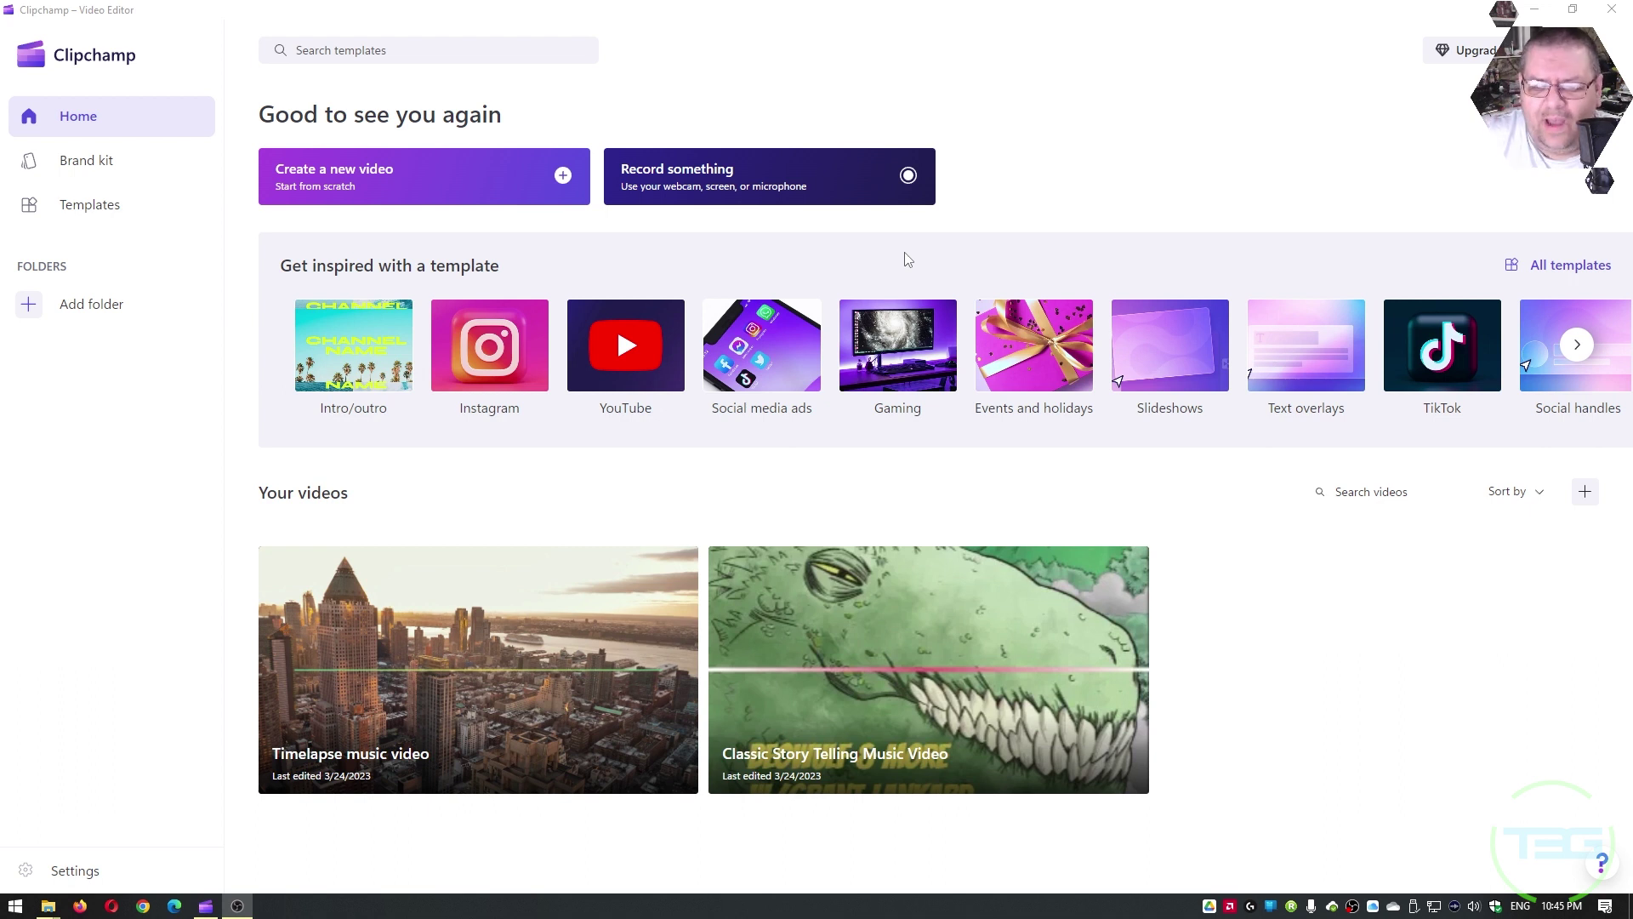
Open the Classic Story Telling Music Video project from Your videos.
left_click(973, 621)
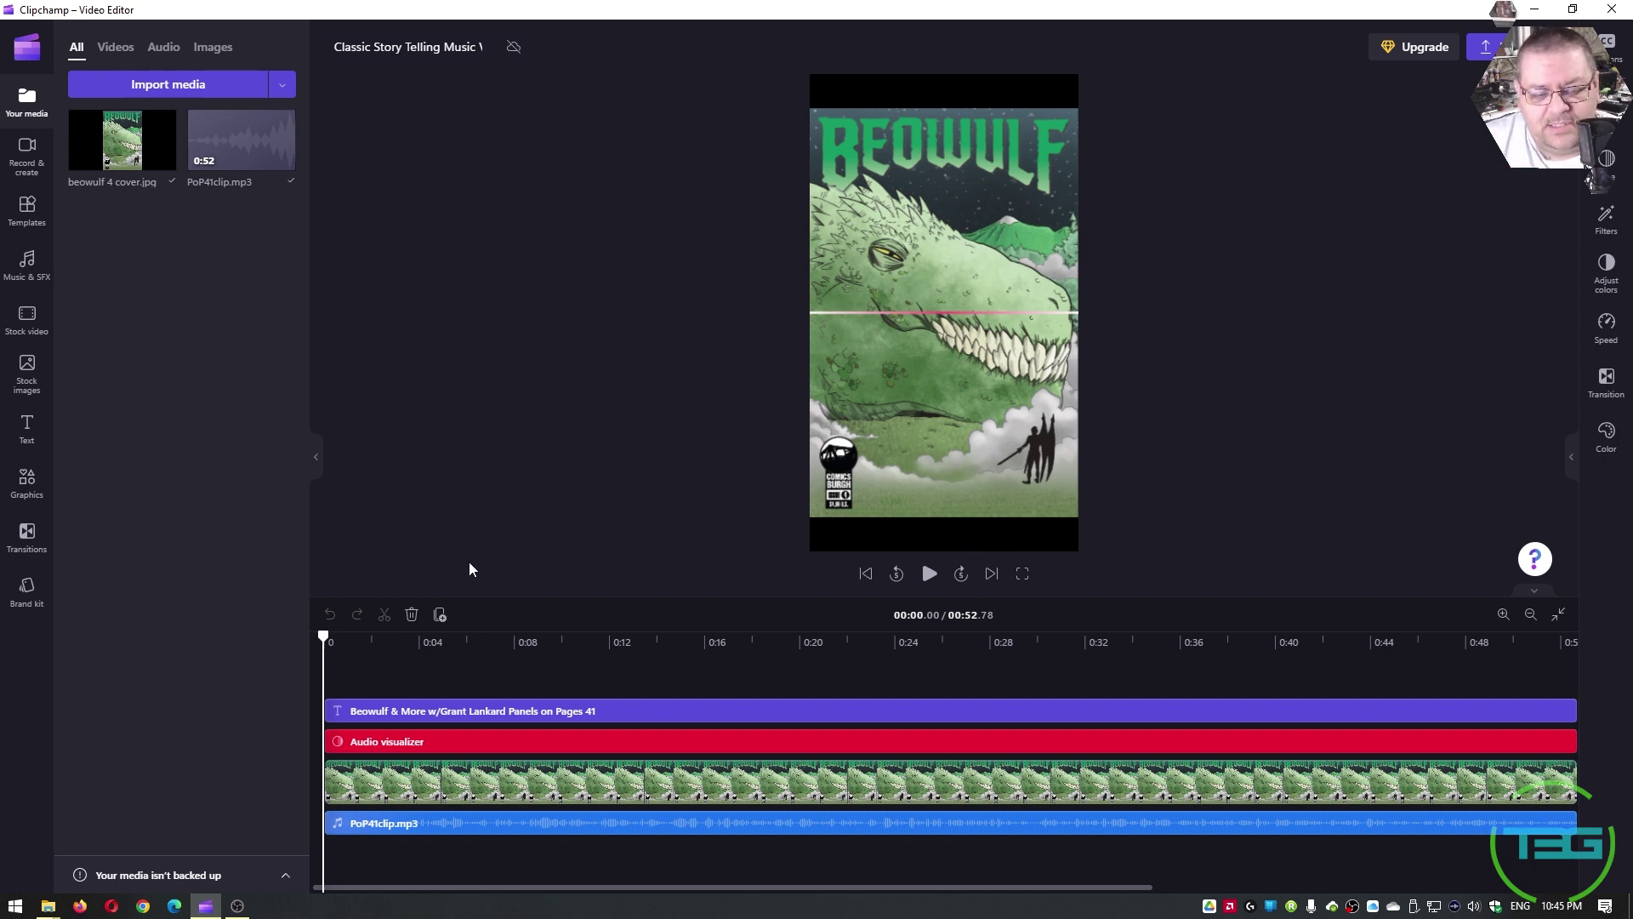
key("space")
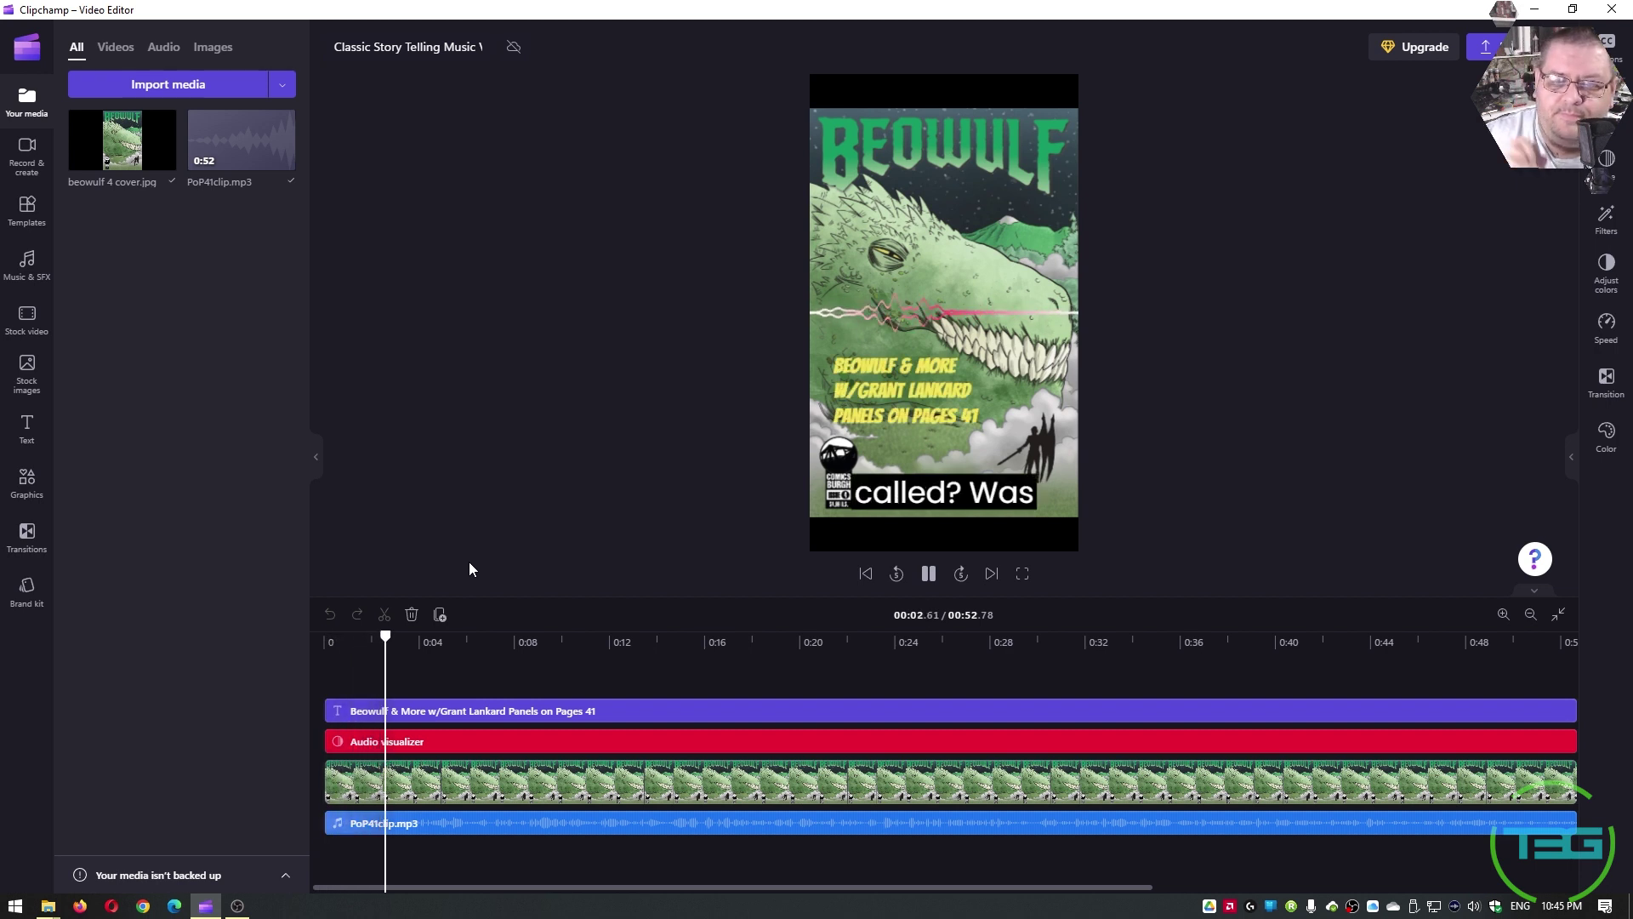
key("space")
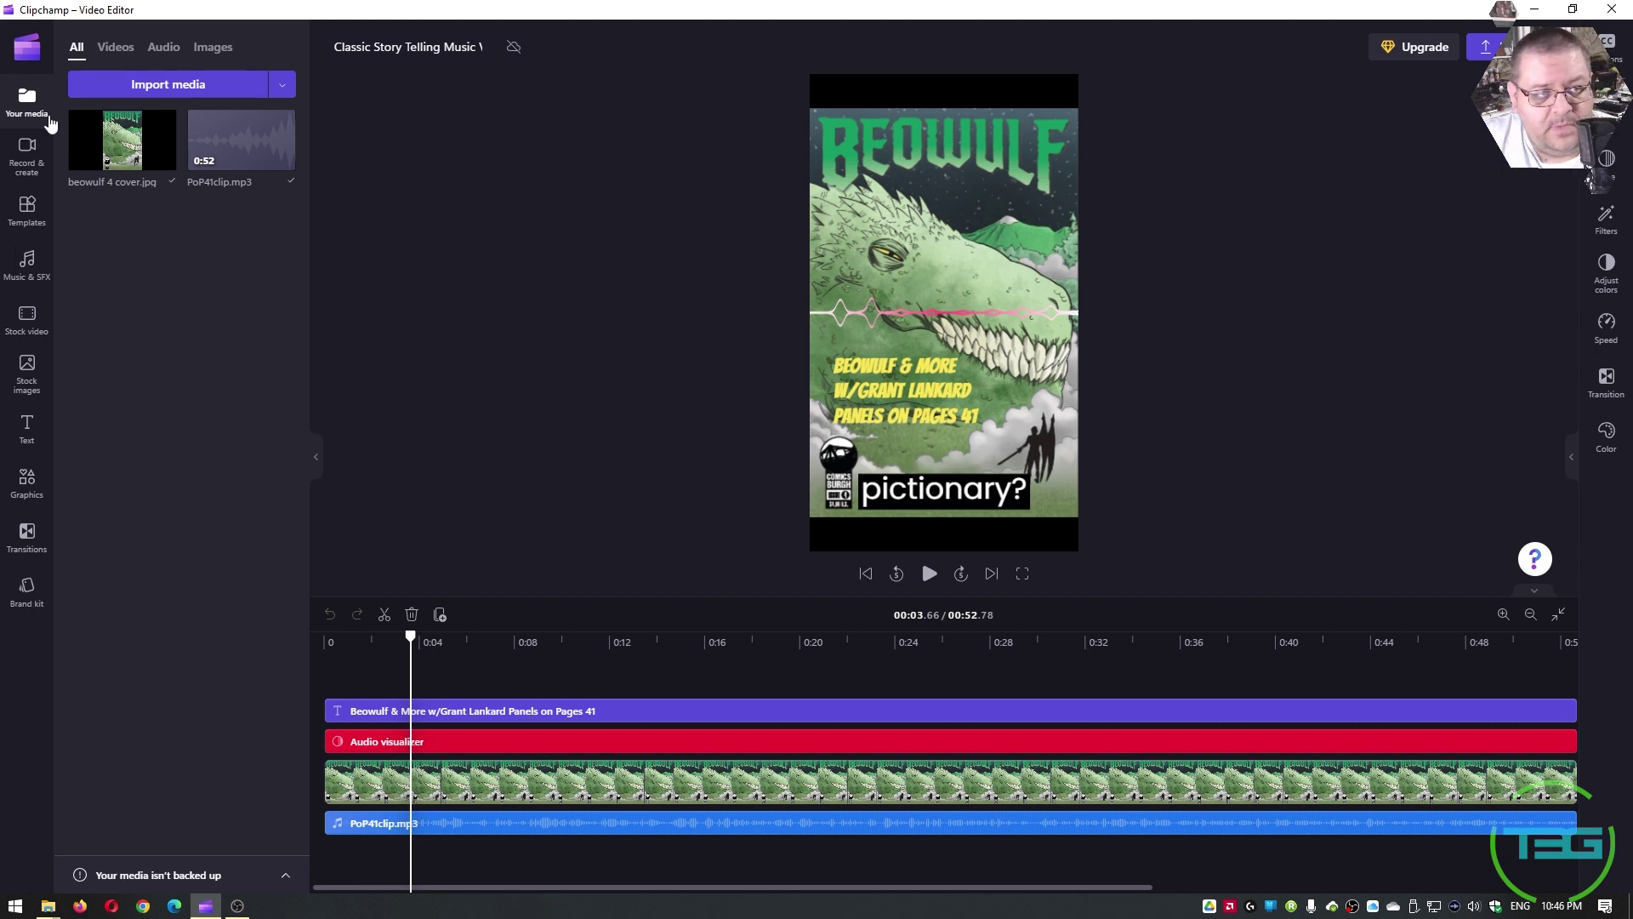
left_click(26, 49)
Search templates for visualizer and start a project from Basic Background Podcast Audio Visualiser.
left_click(403, 49)
type("v")
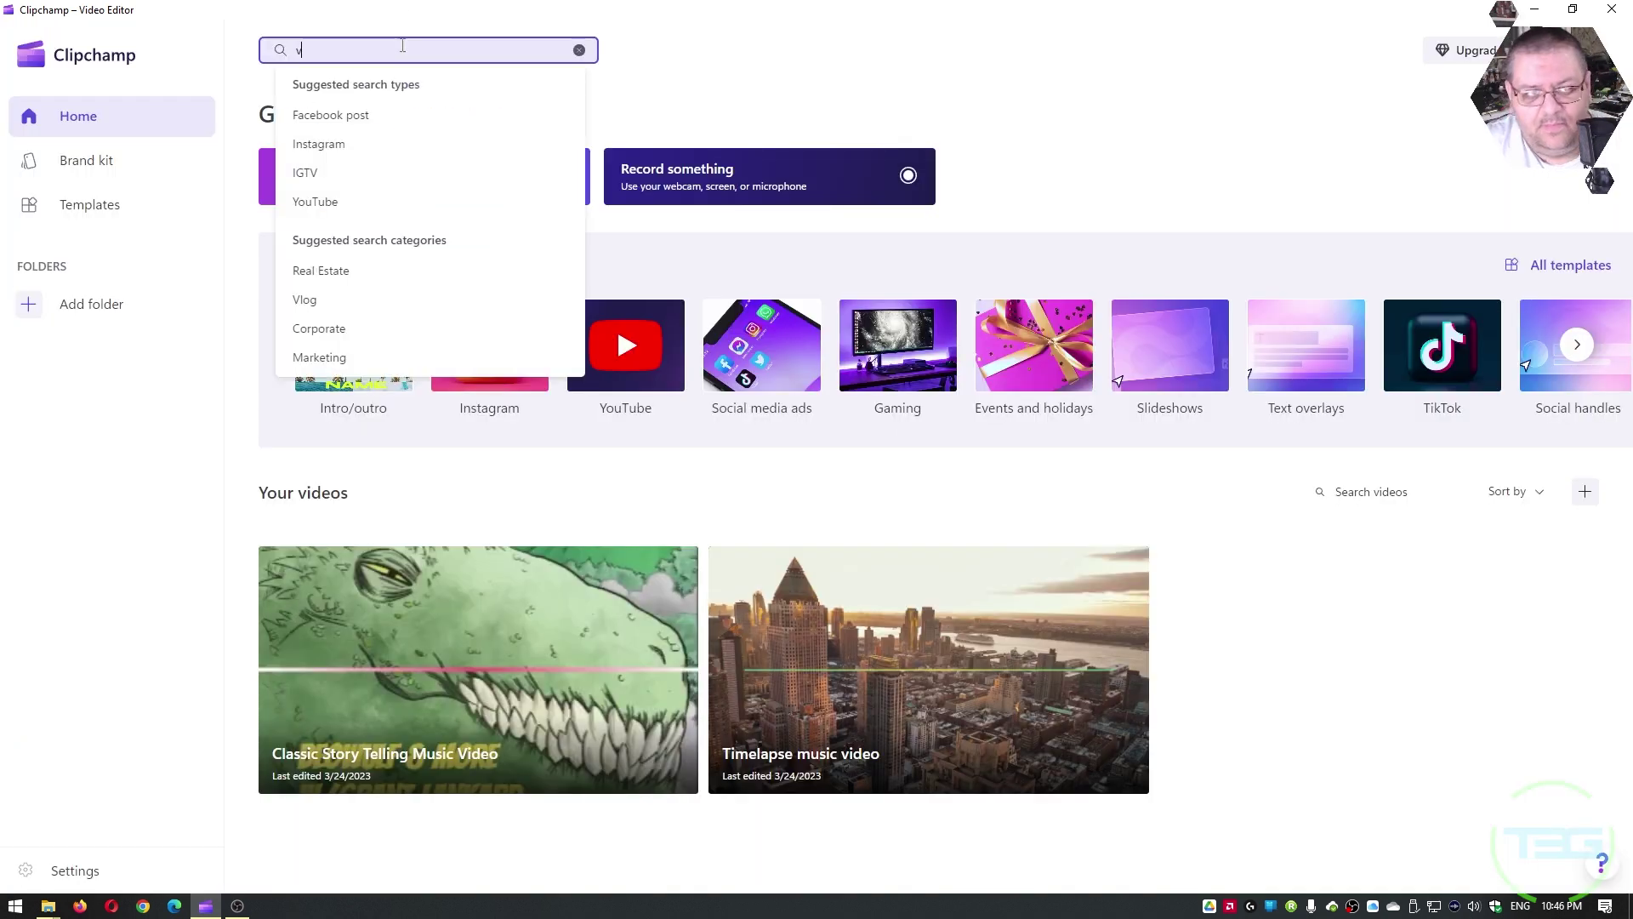
type("isua")
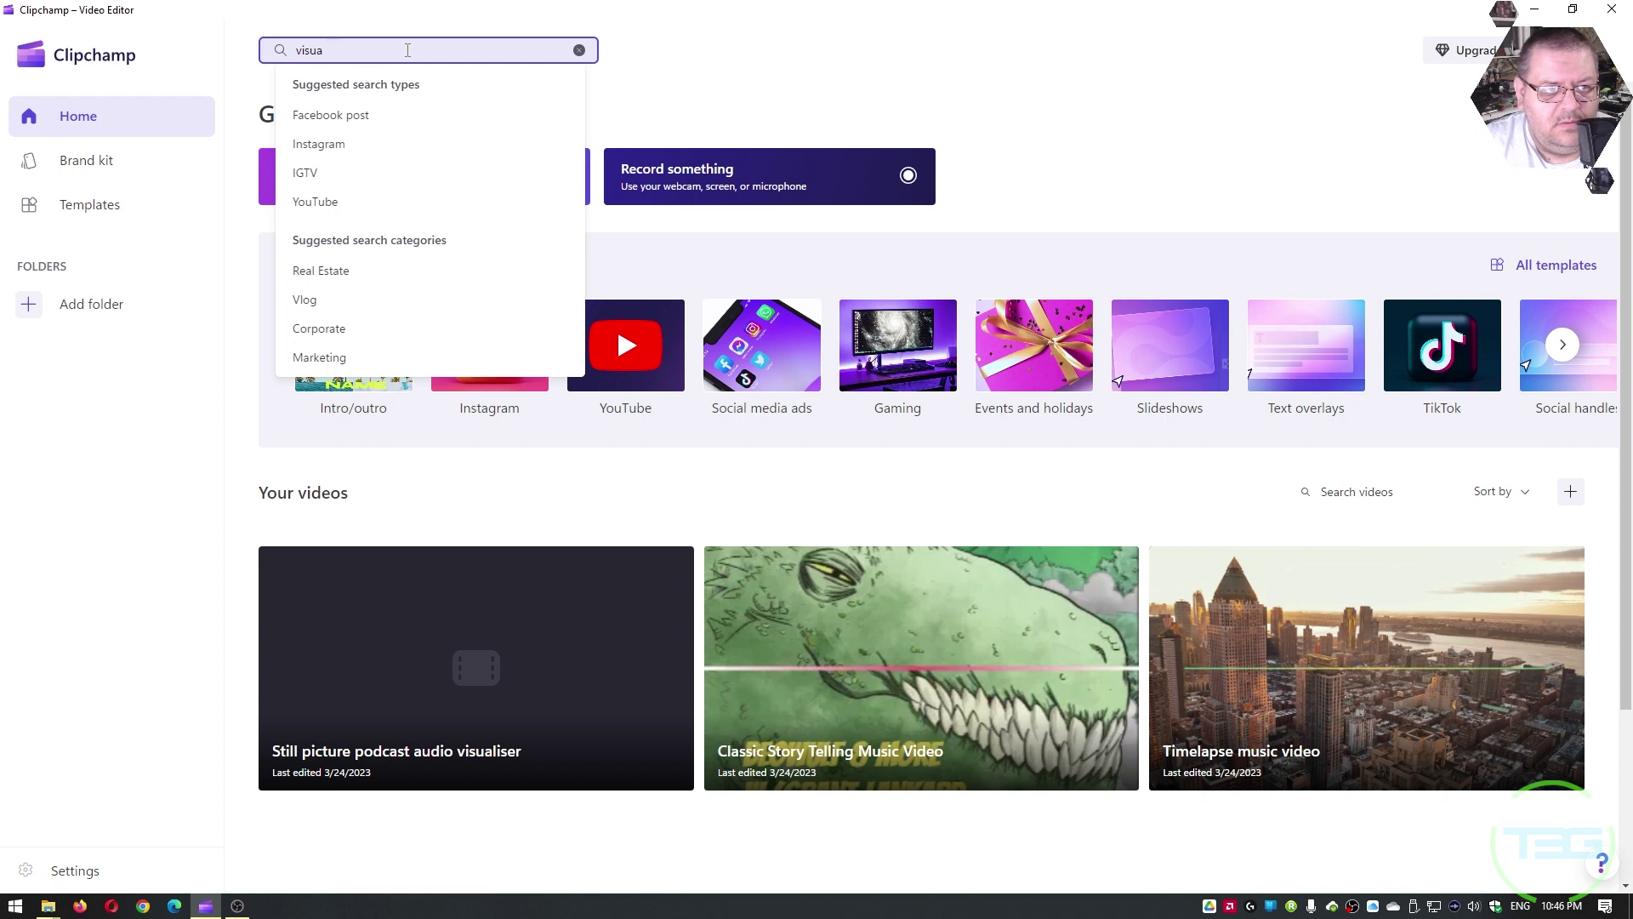
type("zlier")
key("Return")
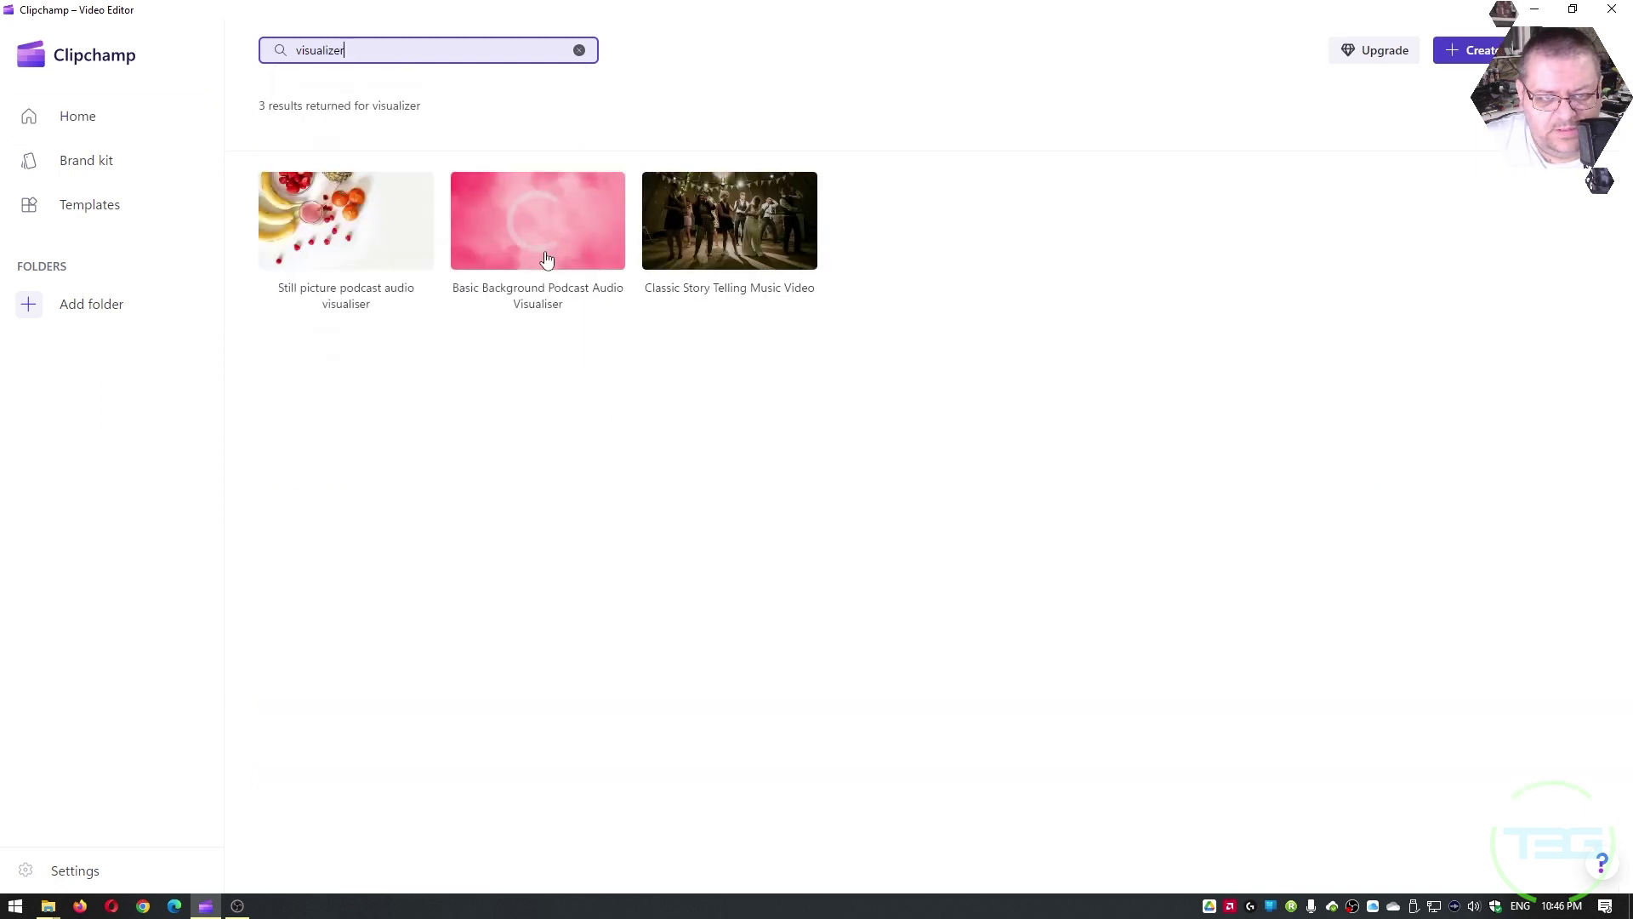
left_click(517, 218)
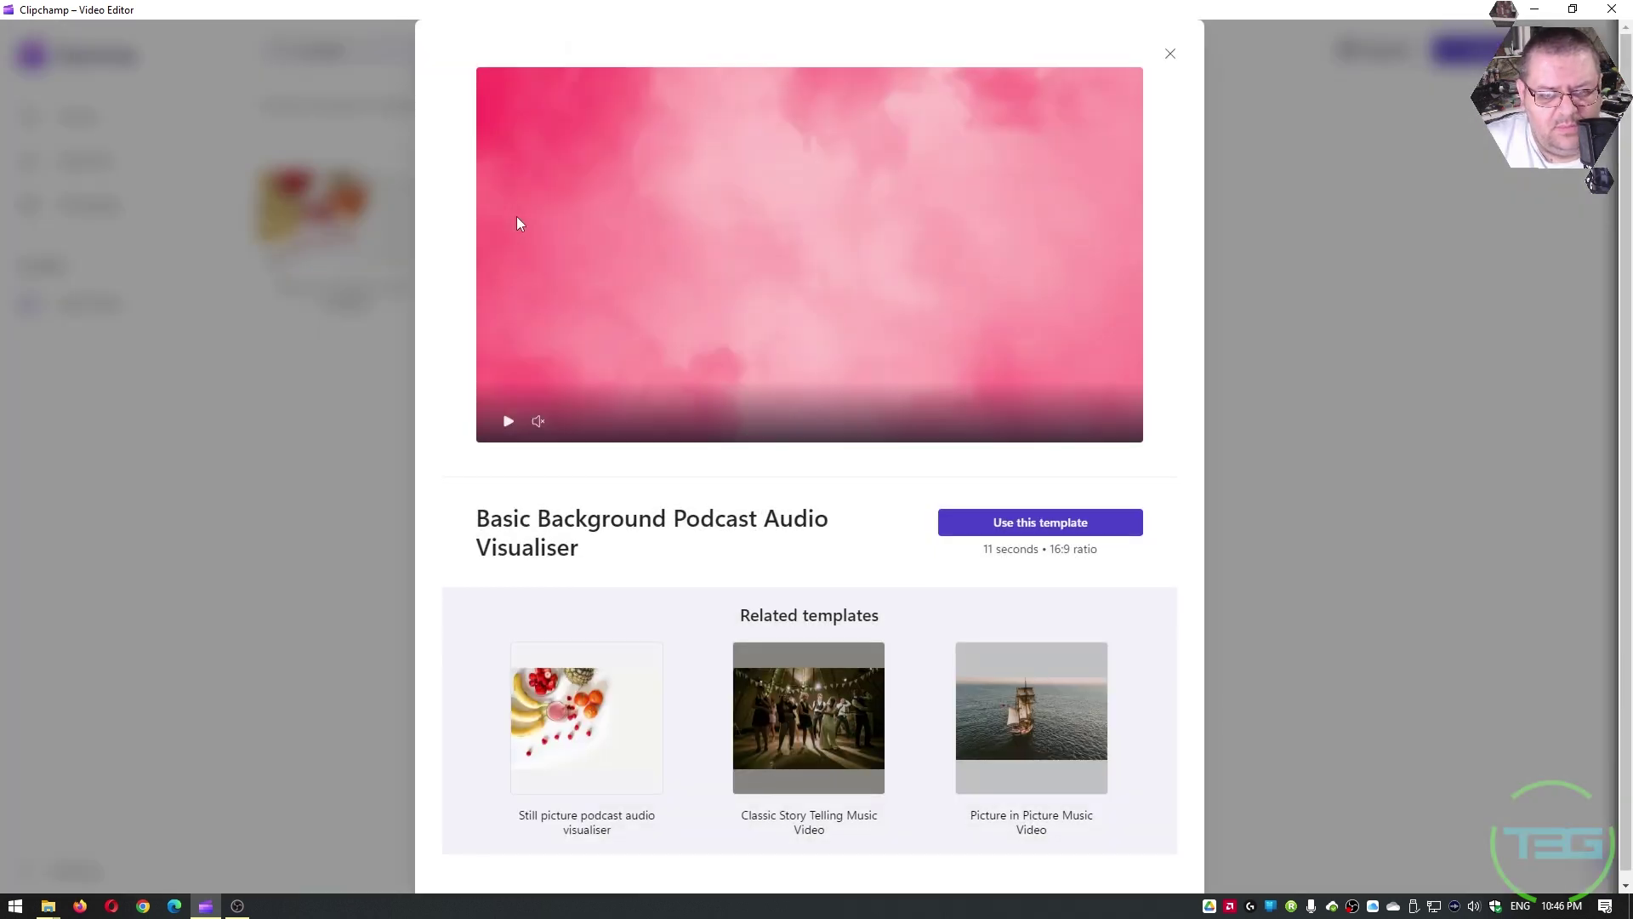
left_click(1087, 522)
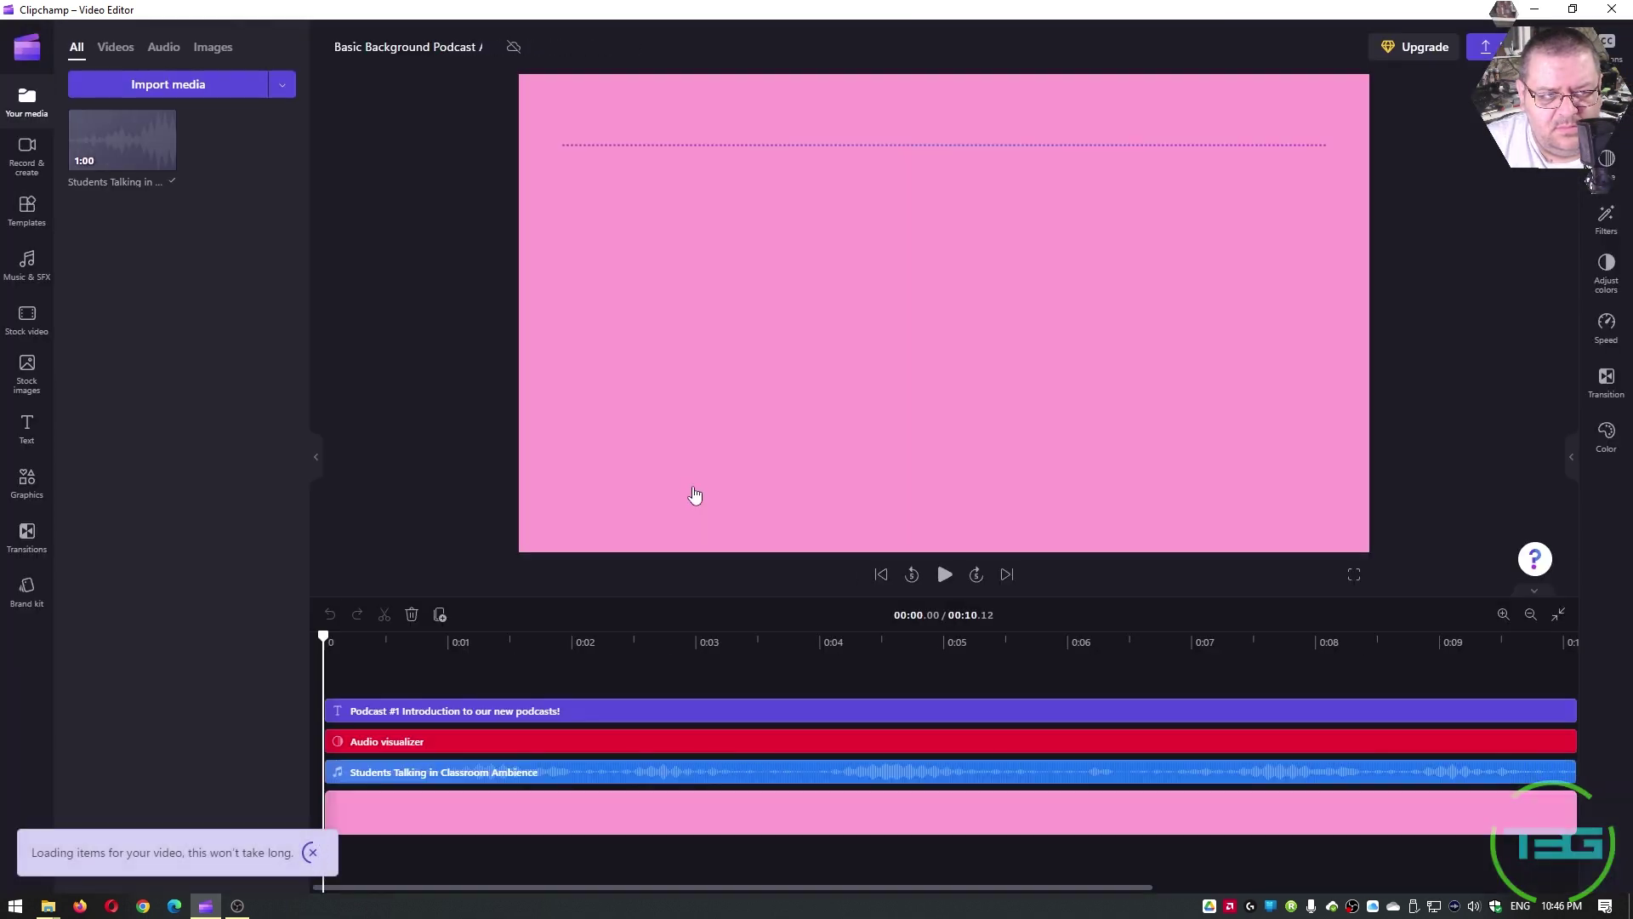
Preview the template's Podcast #1 title by playing it briefly.
left_click(407, 640)
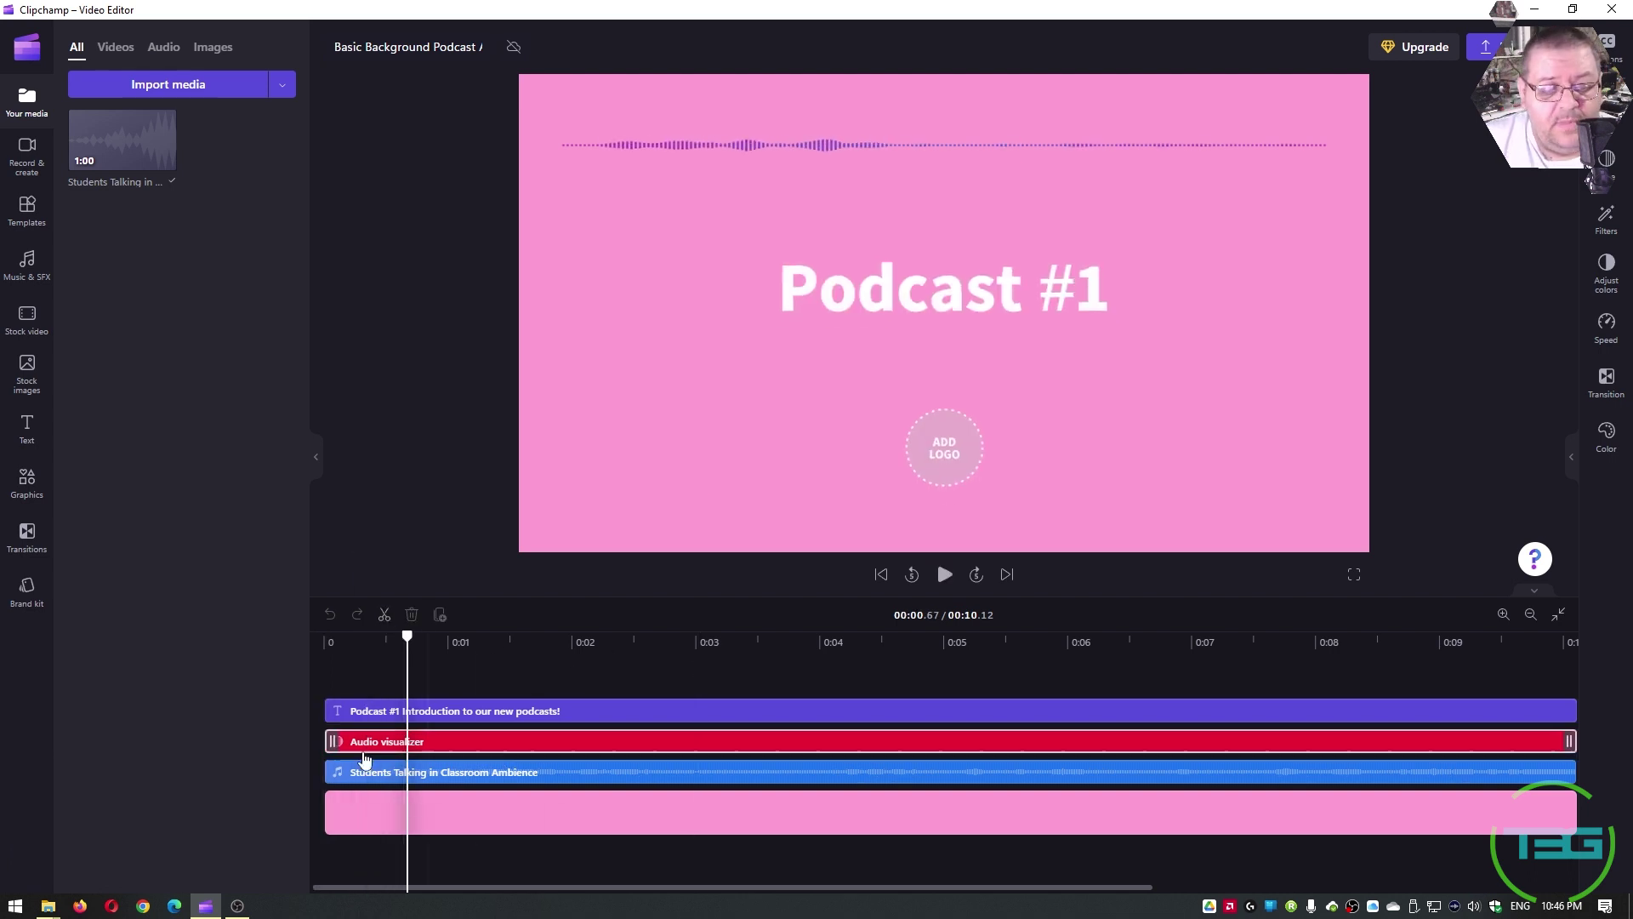
left_click(472, 712)
key("space")
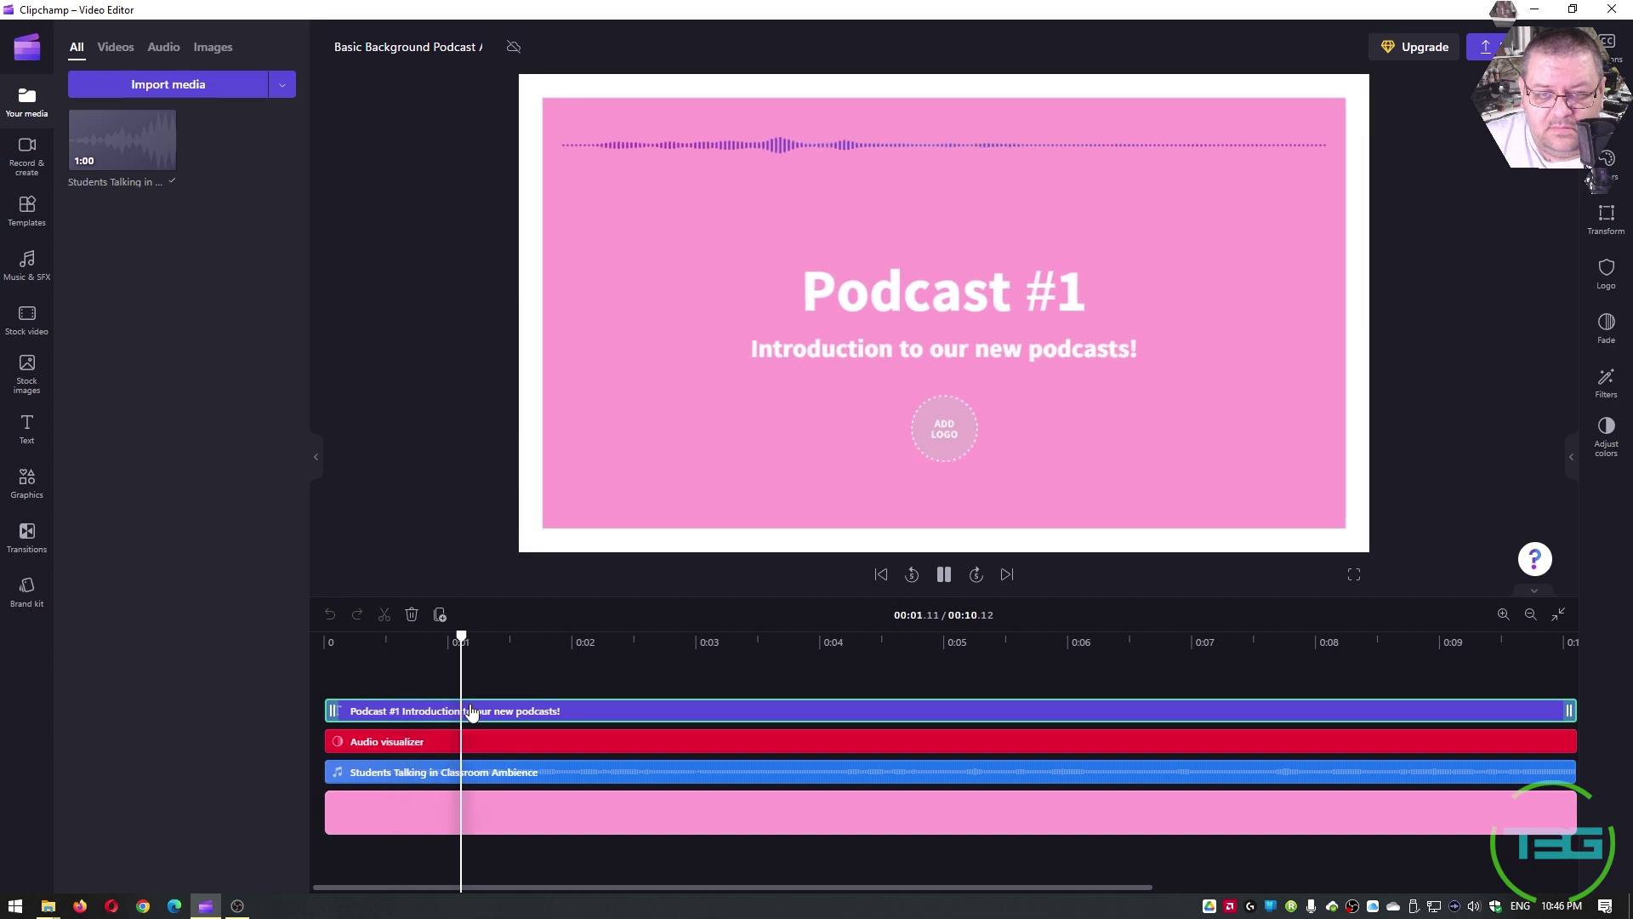
key("space")
key("space")
key("space")
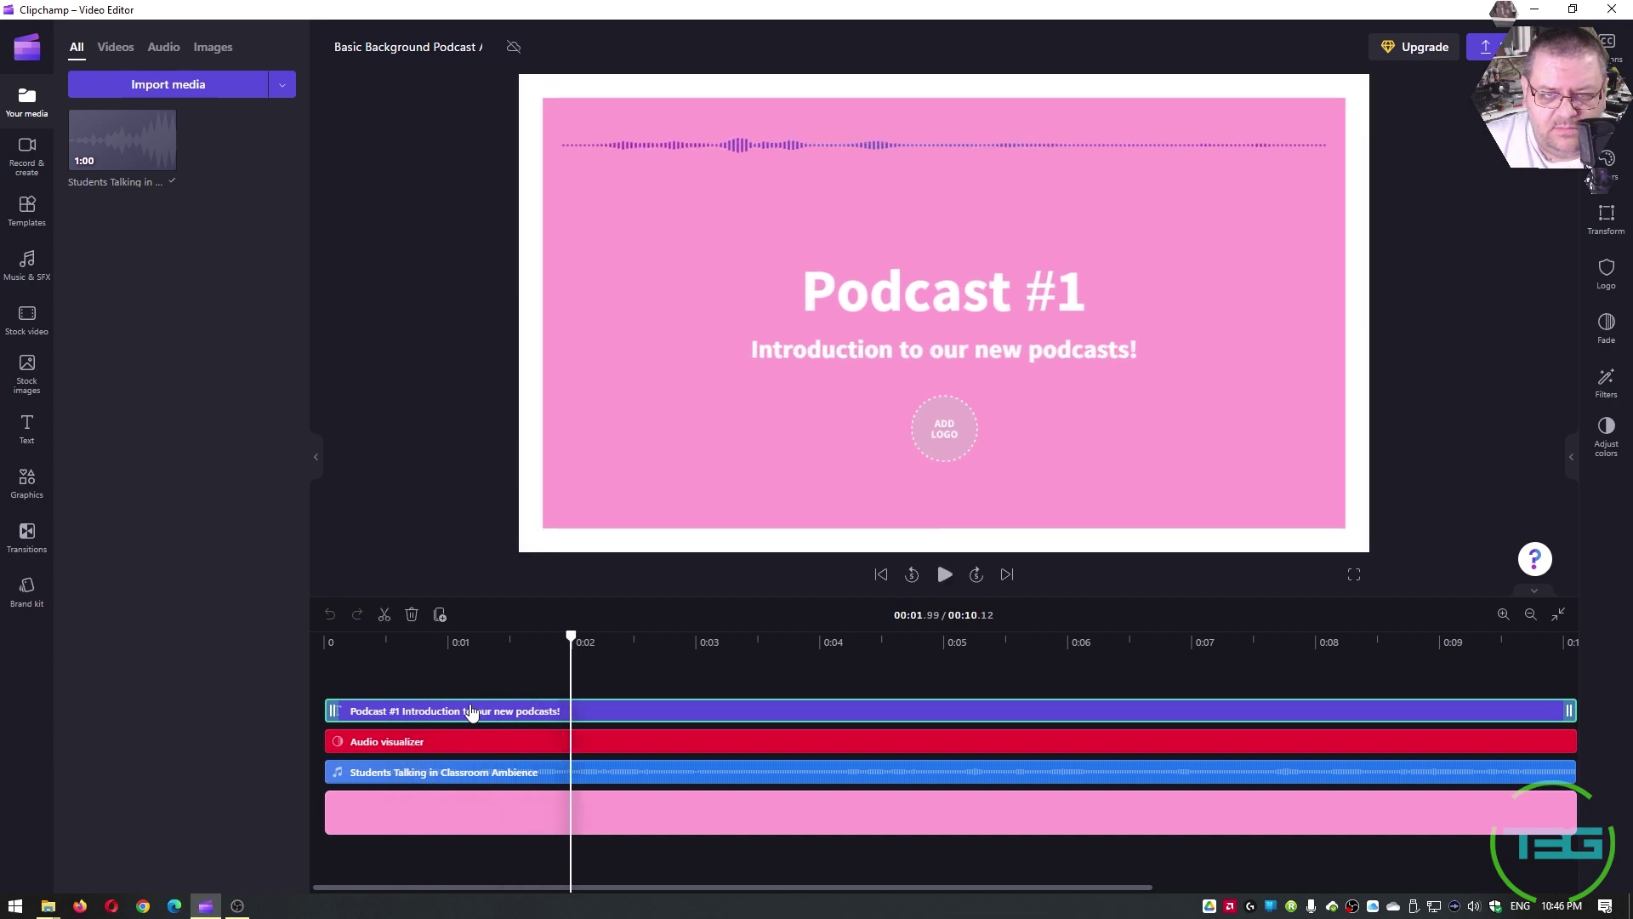
Import beowulf 4 cover.jpg and PoP41clip.mp3 from File Explorer into Your media.
left_click(48, 905)
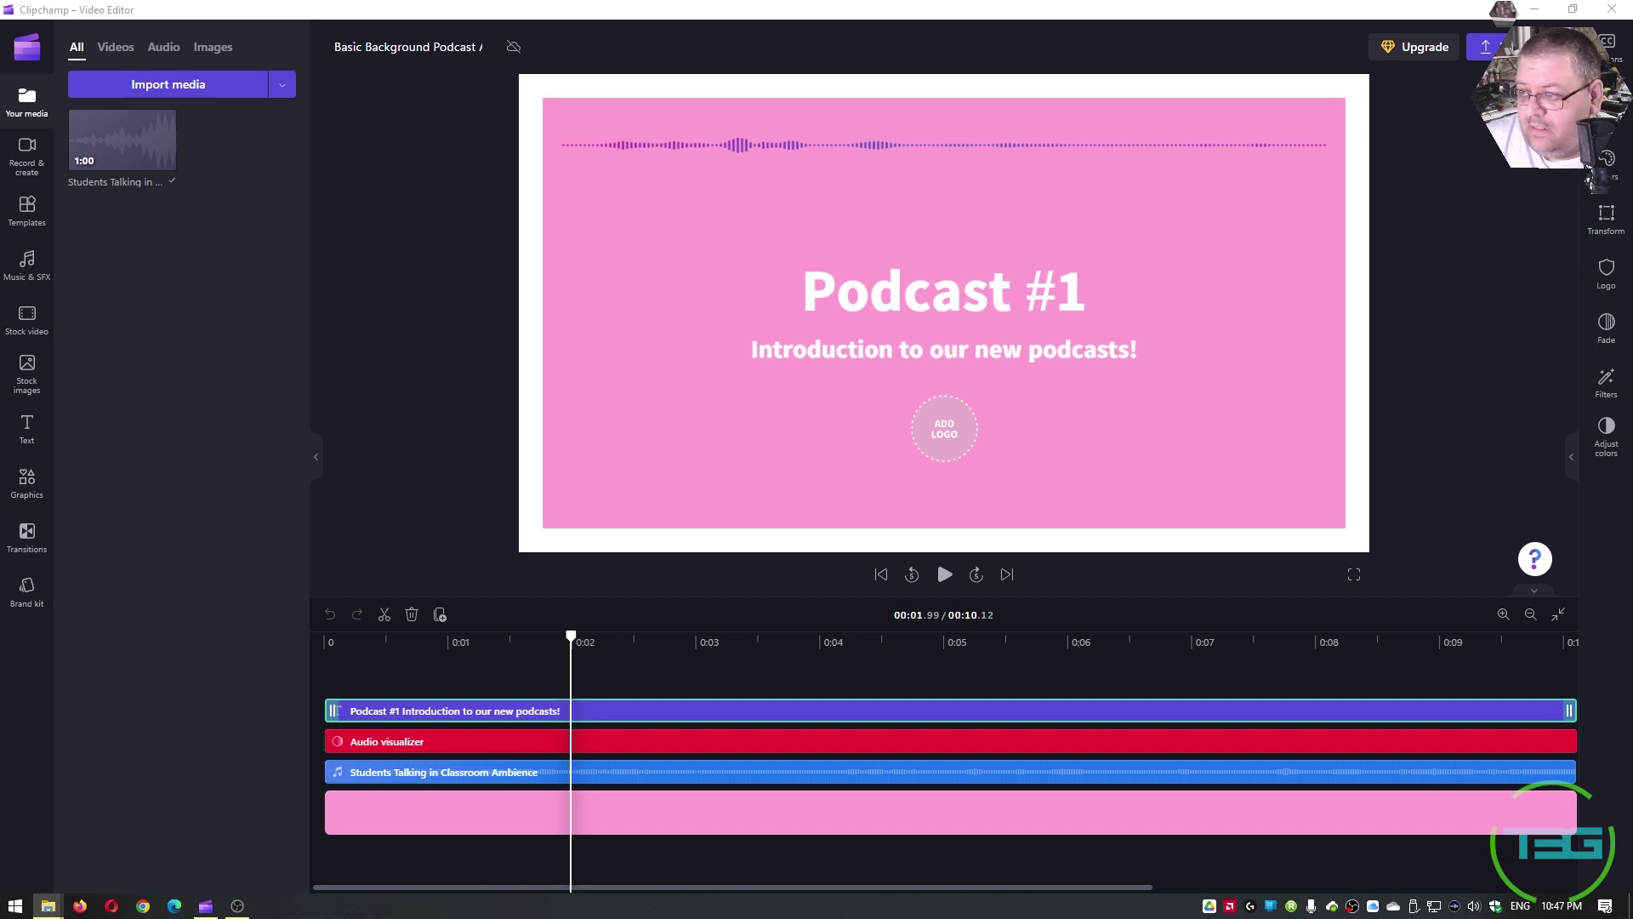
left_click_drag(1079, 291, 127, 391)
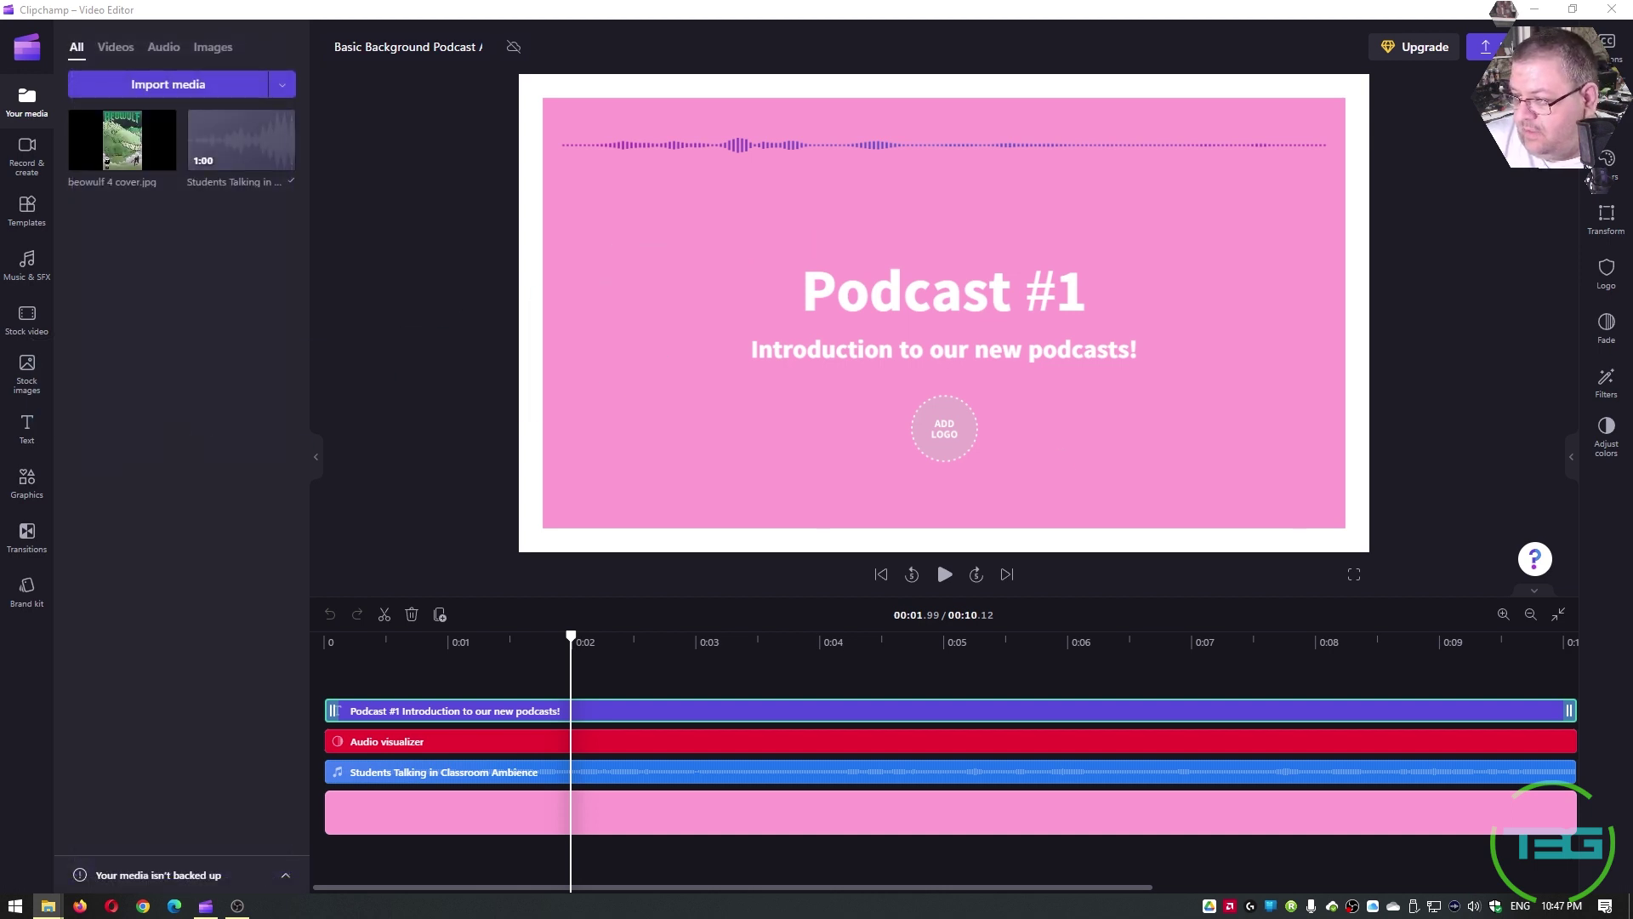
left_click_drag(1080, 291, 136, 357)
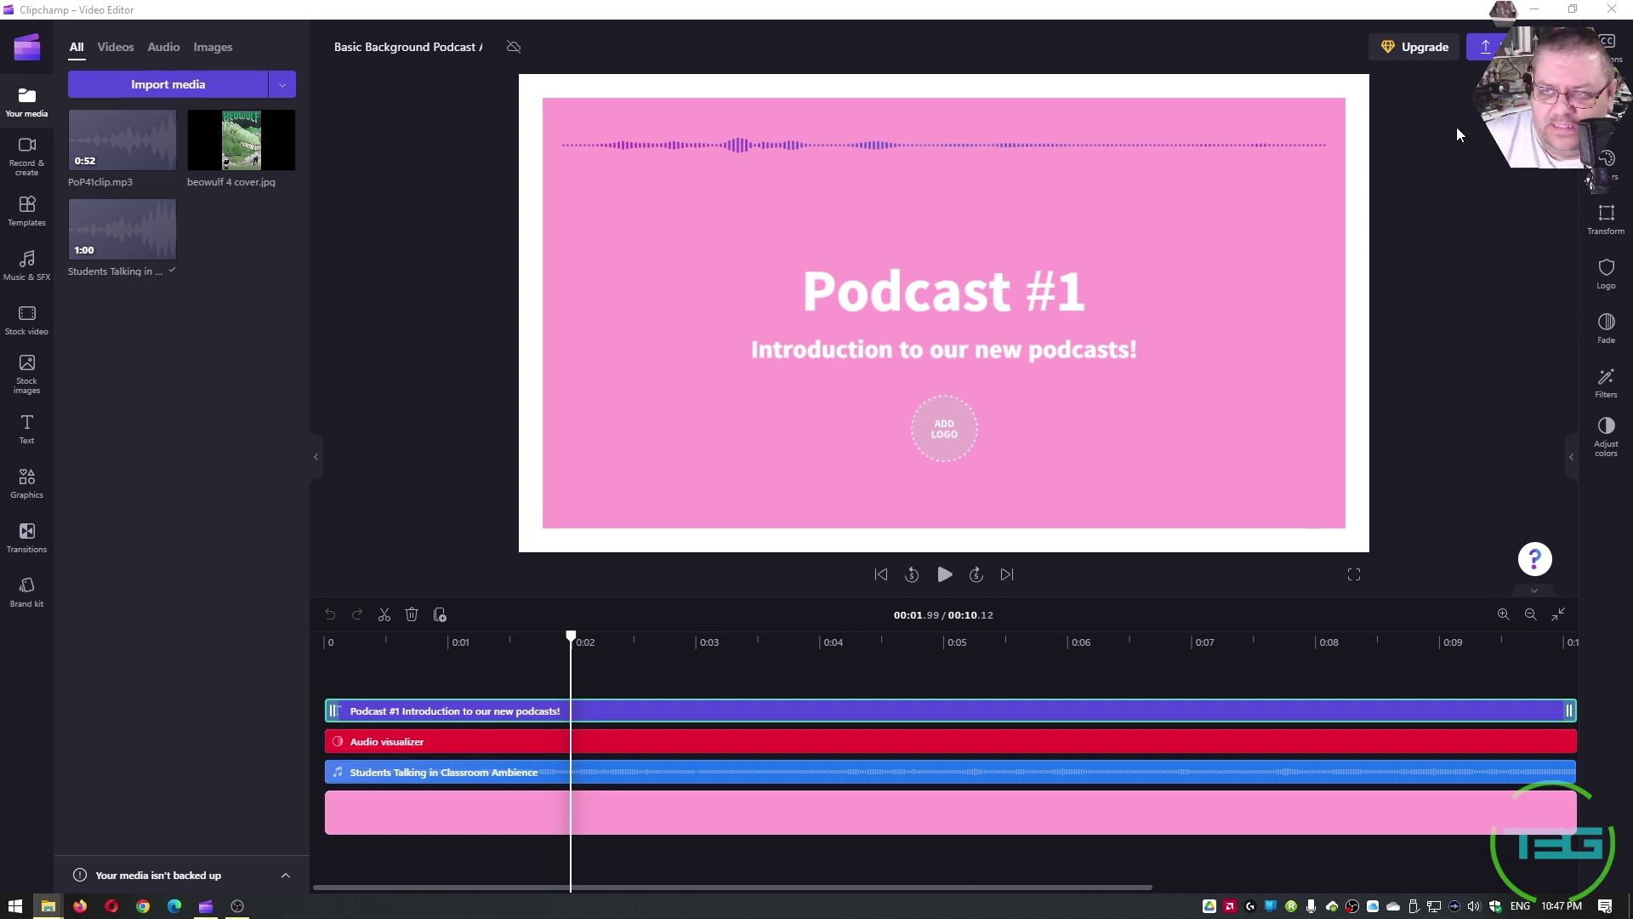
left_click(1542, 95)
Switch the project to 9:16 and place the Beowulf cover on the timeline from the start.
left_click(1542, 141)
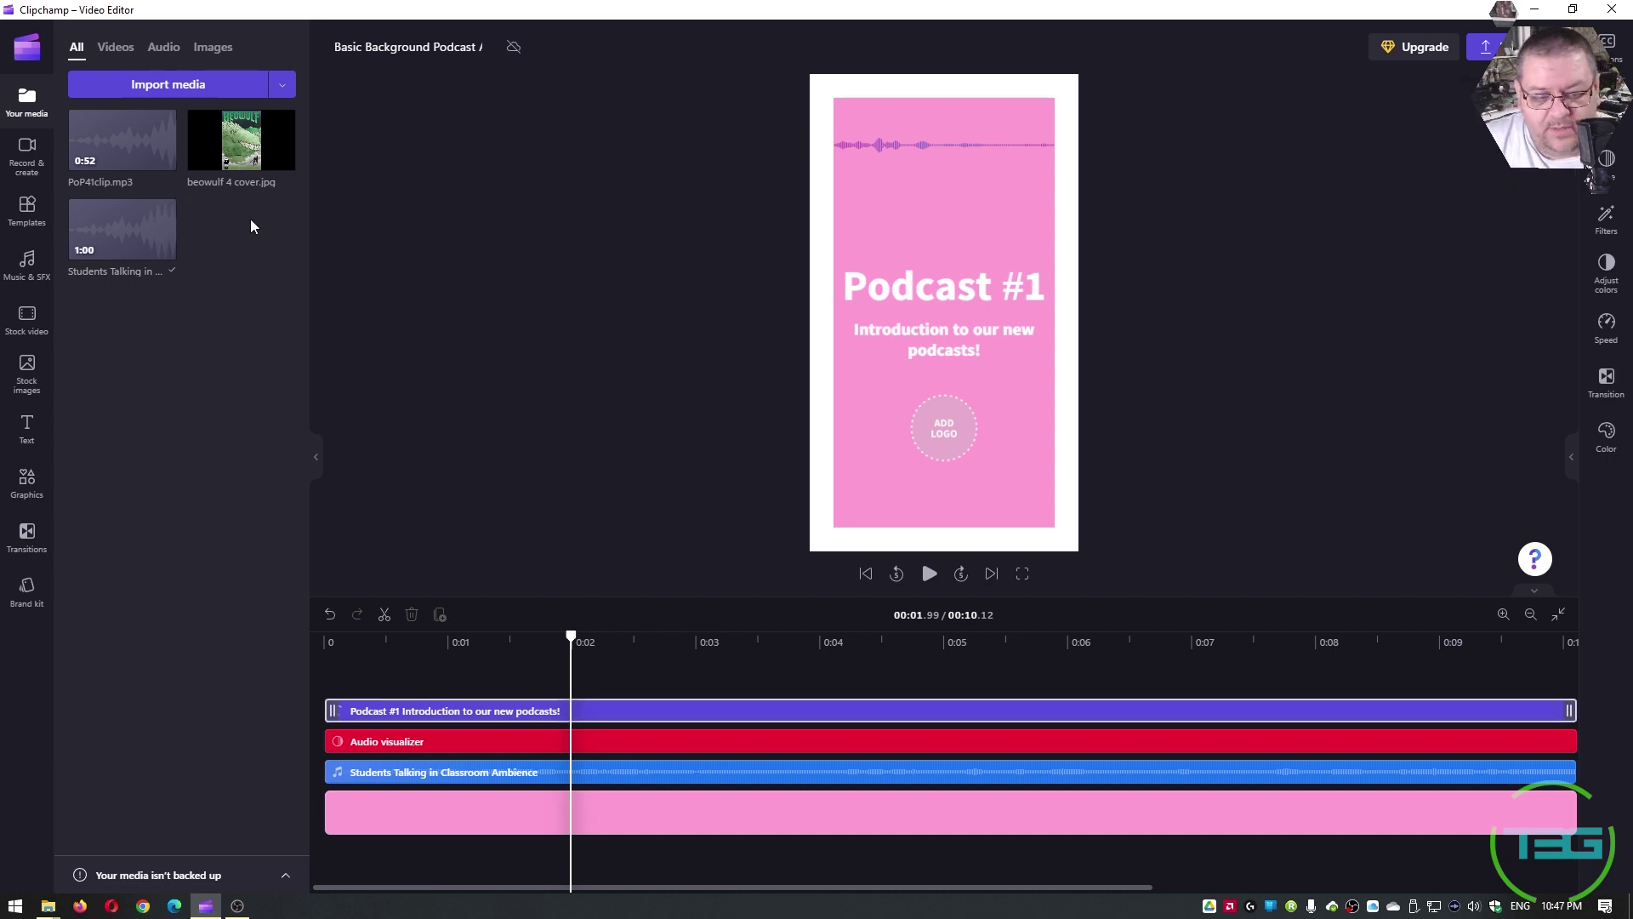
left_click_drag(237, 139, 599, 768)
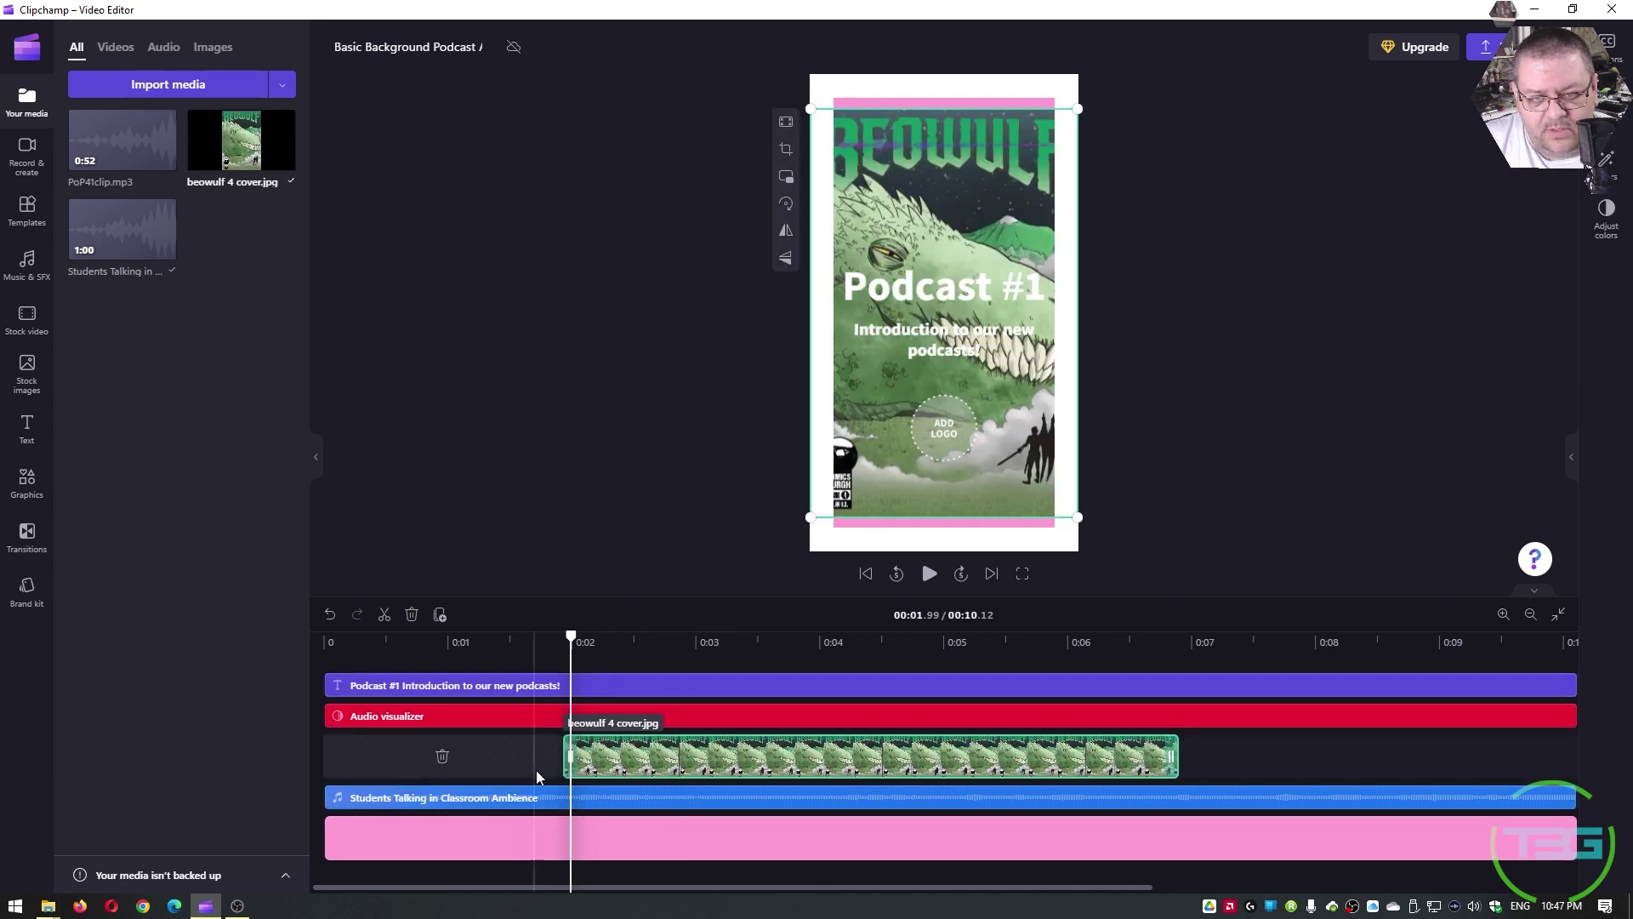
left_click_drag(572, 758, 474, 774)
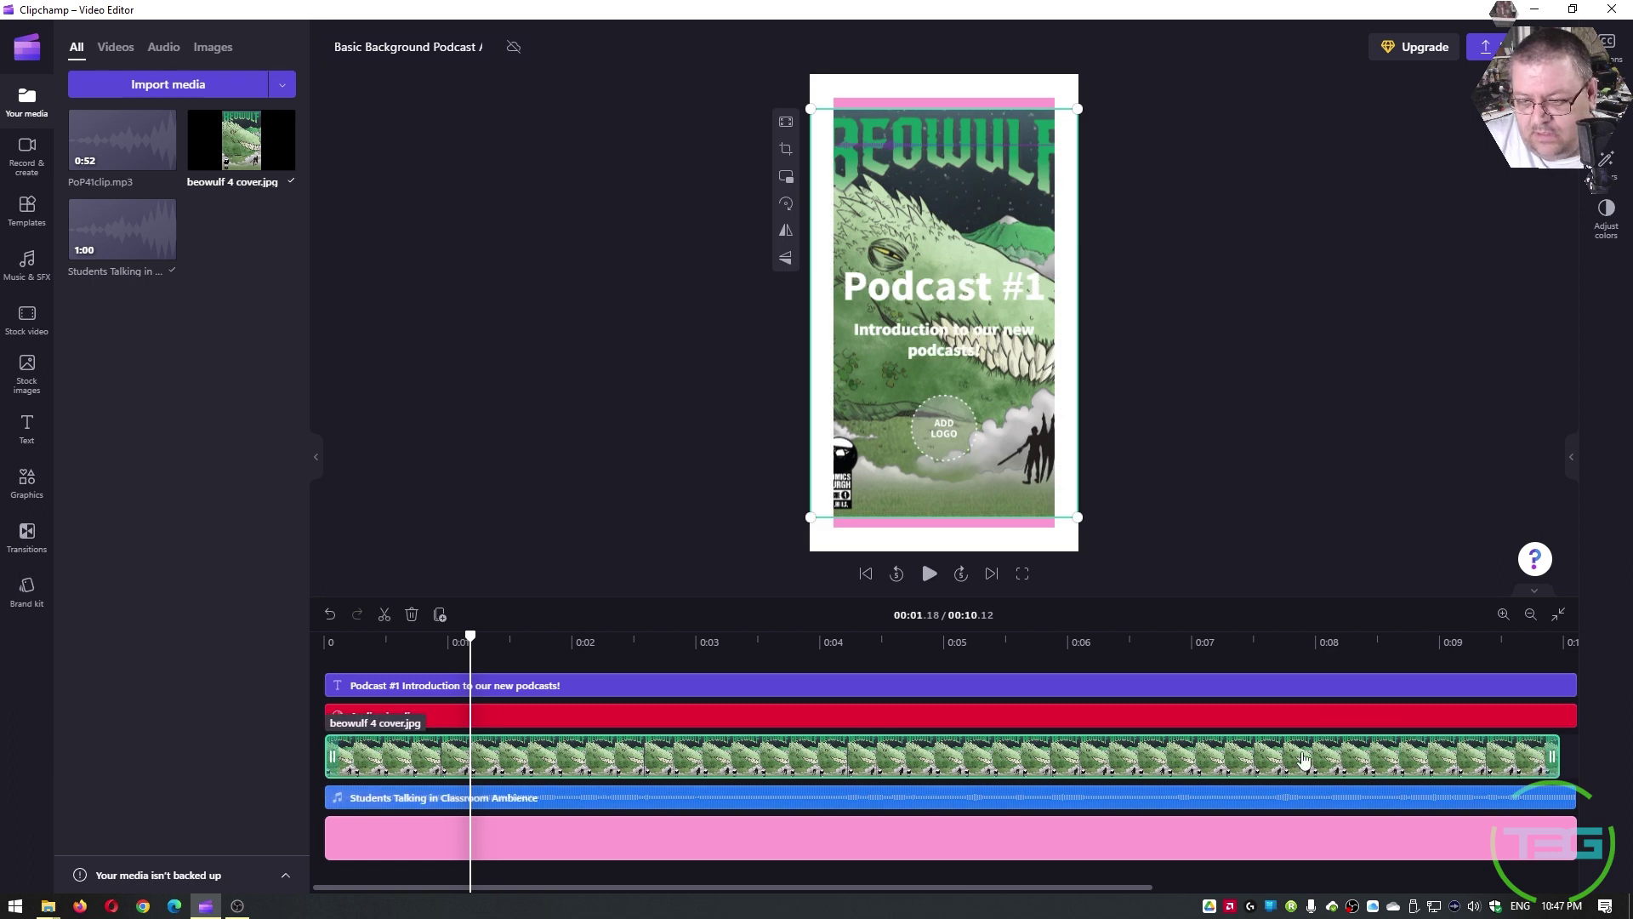
Replace the classroom audio with PoP41clip.mp3 and lengthen it to about 0:18.
scroll(1328, 681, "down", 2)
scroll(1093, 713, "down", 1)
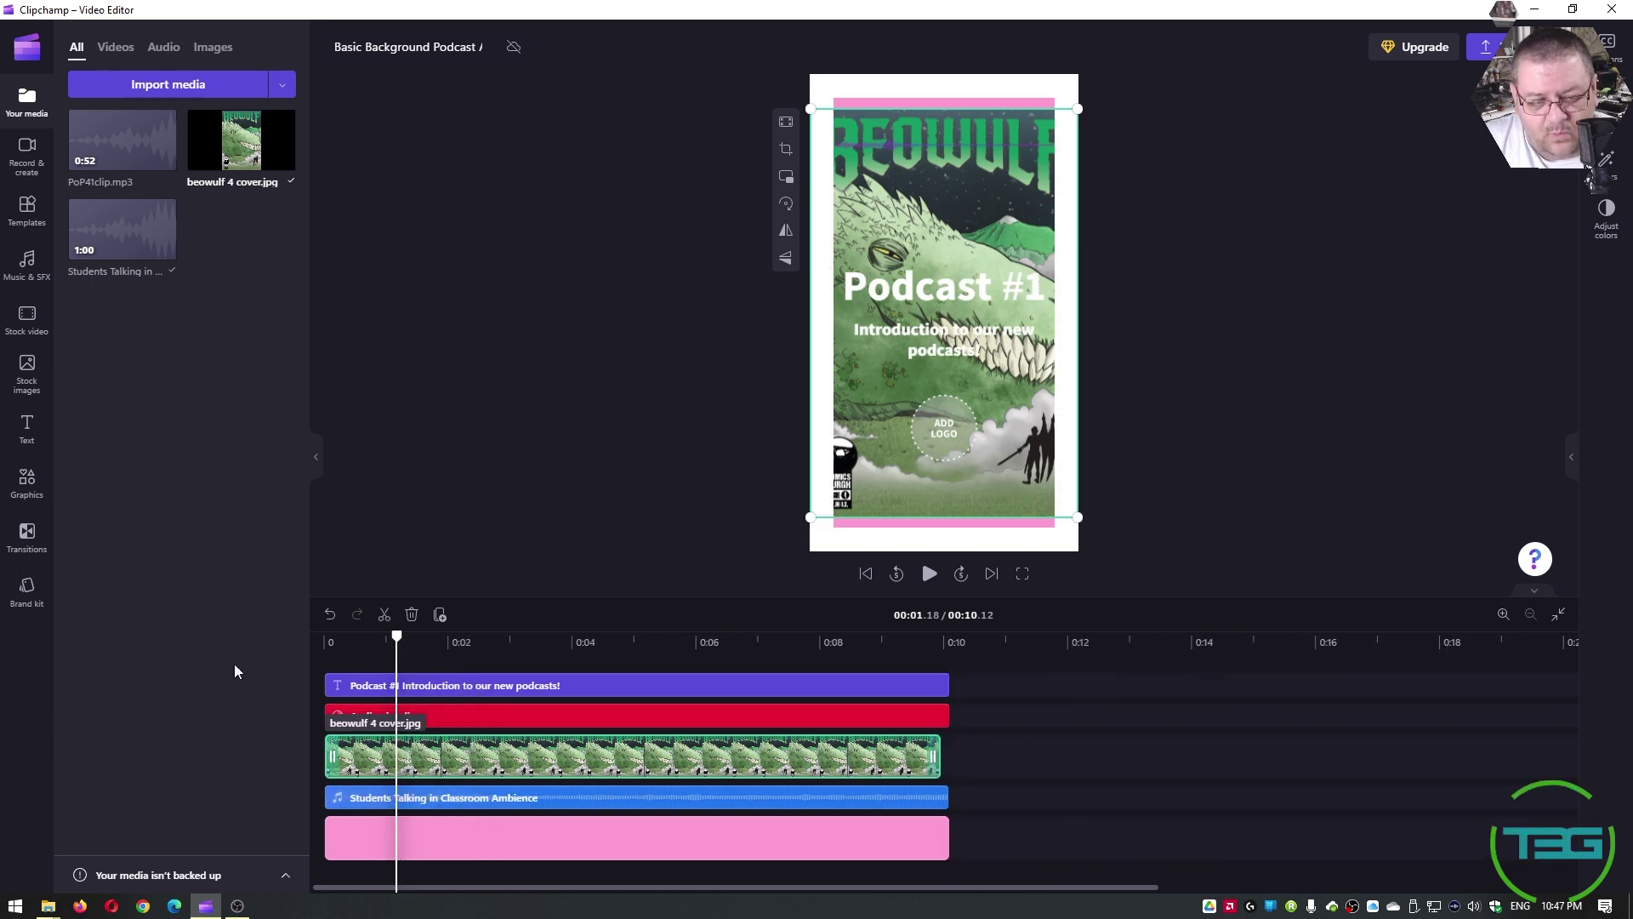
mouse_move(114, 151)
left_click_drag(115, 151, 614, 797)
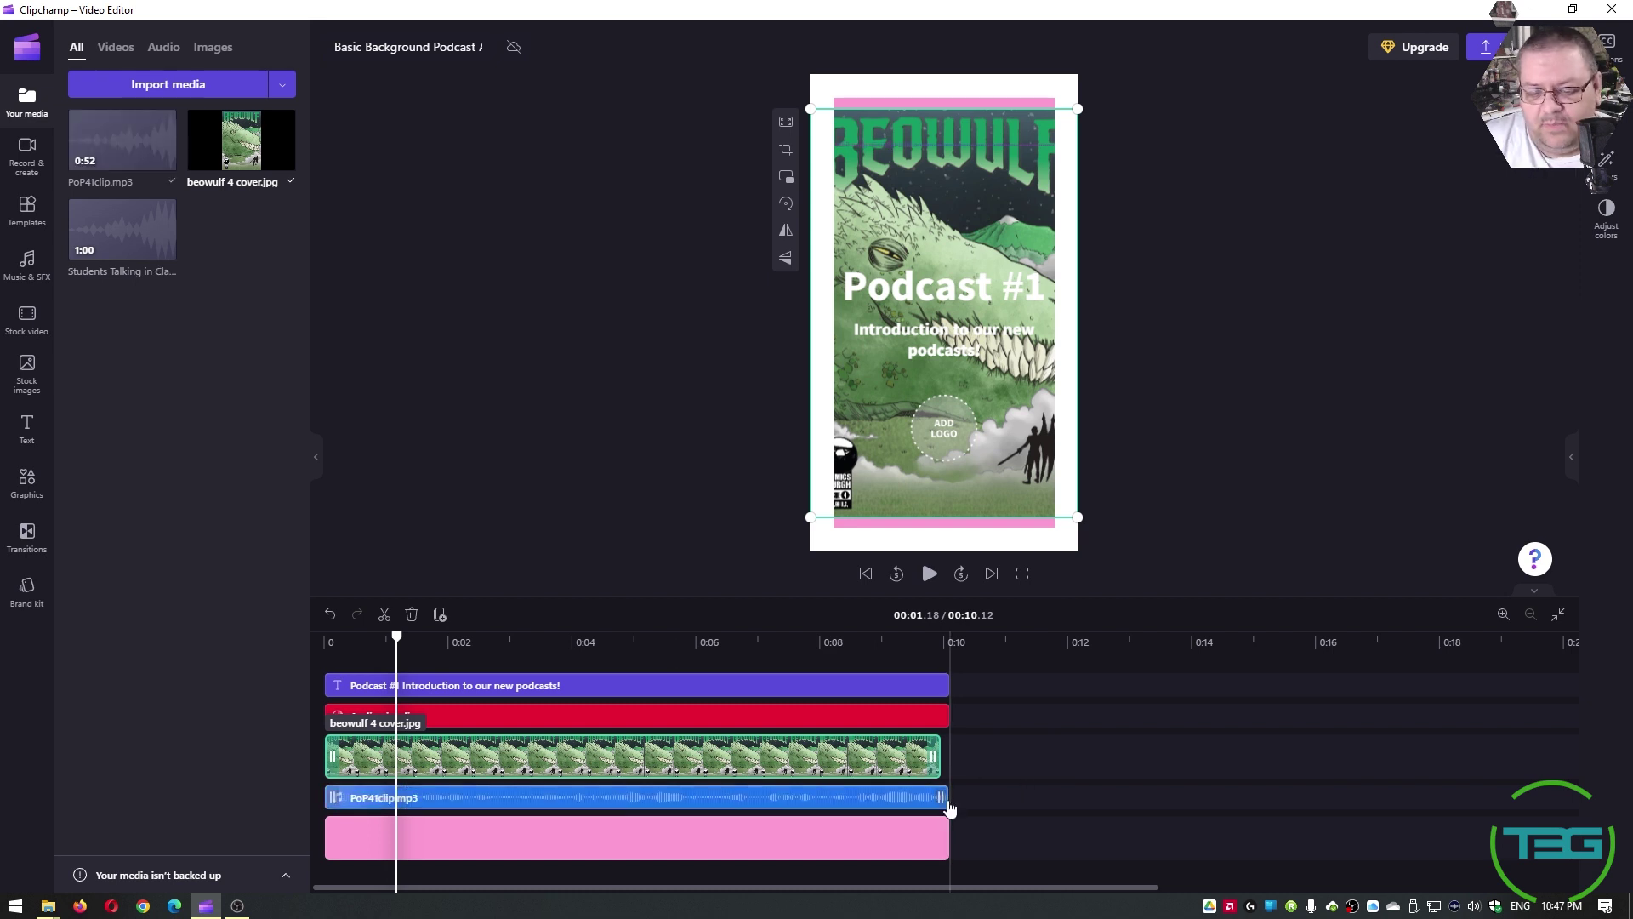
left_click_drag(949, 800, 1540, 800)
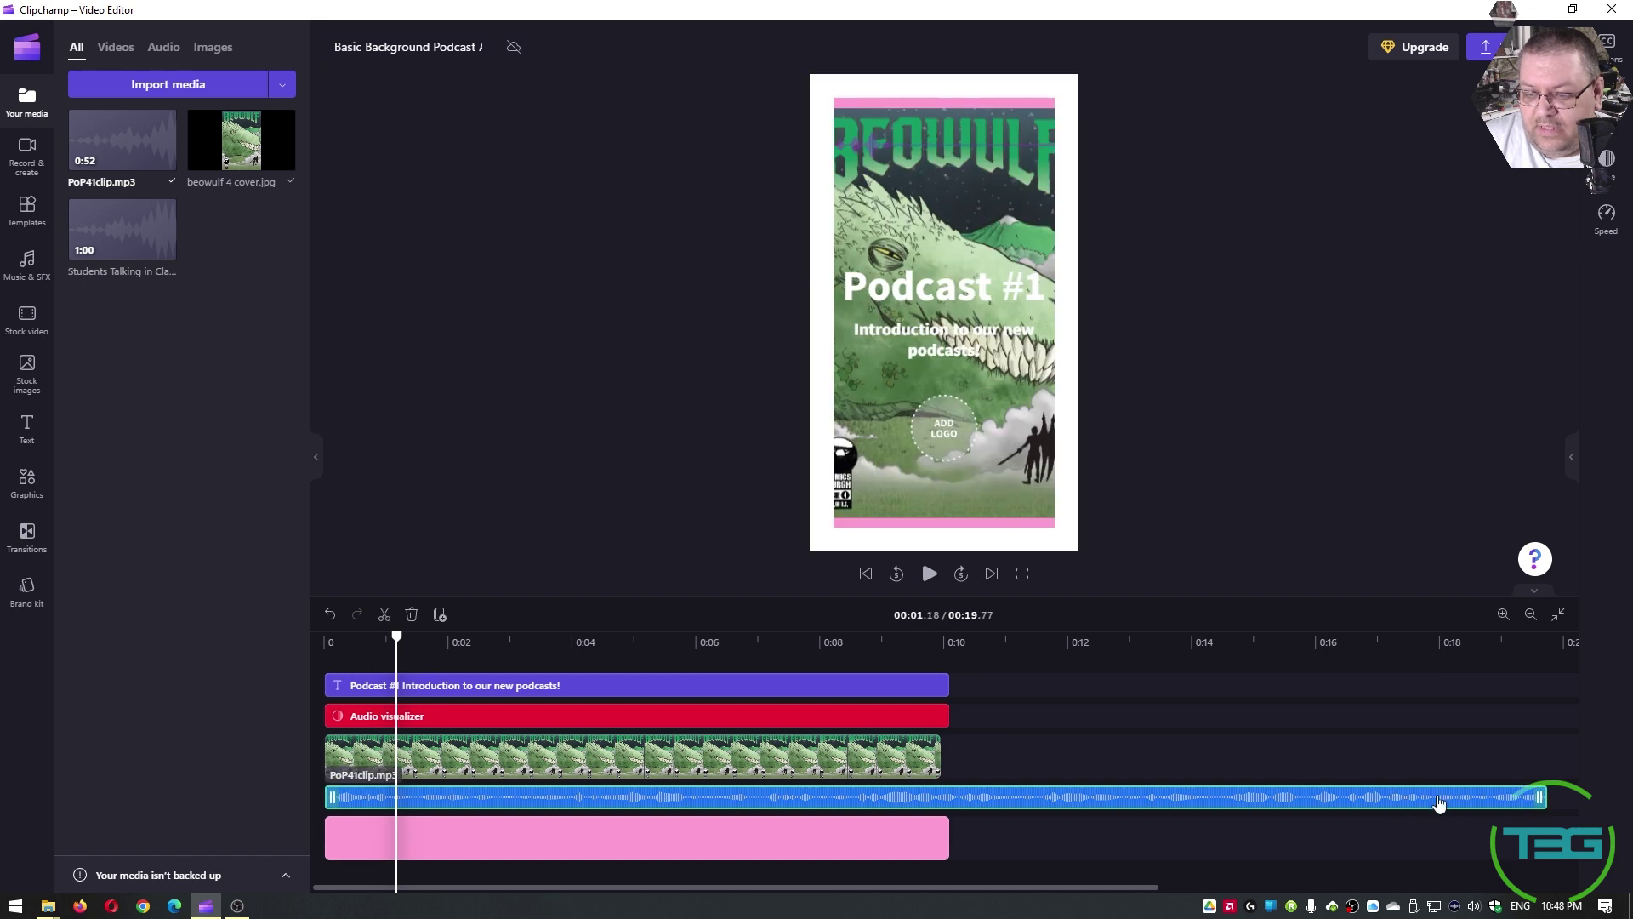
Extend the audio, Beowulf cover, visualizer and Podcast #1 title clips to 0:52.
left_click_drag(946, 797, 1514, 796)
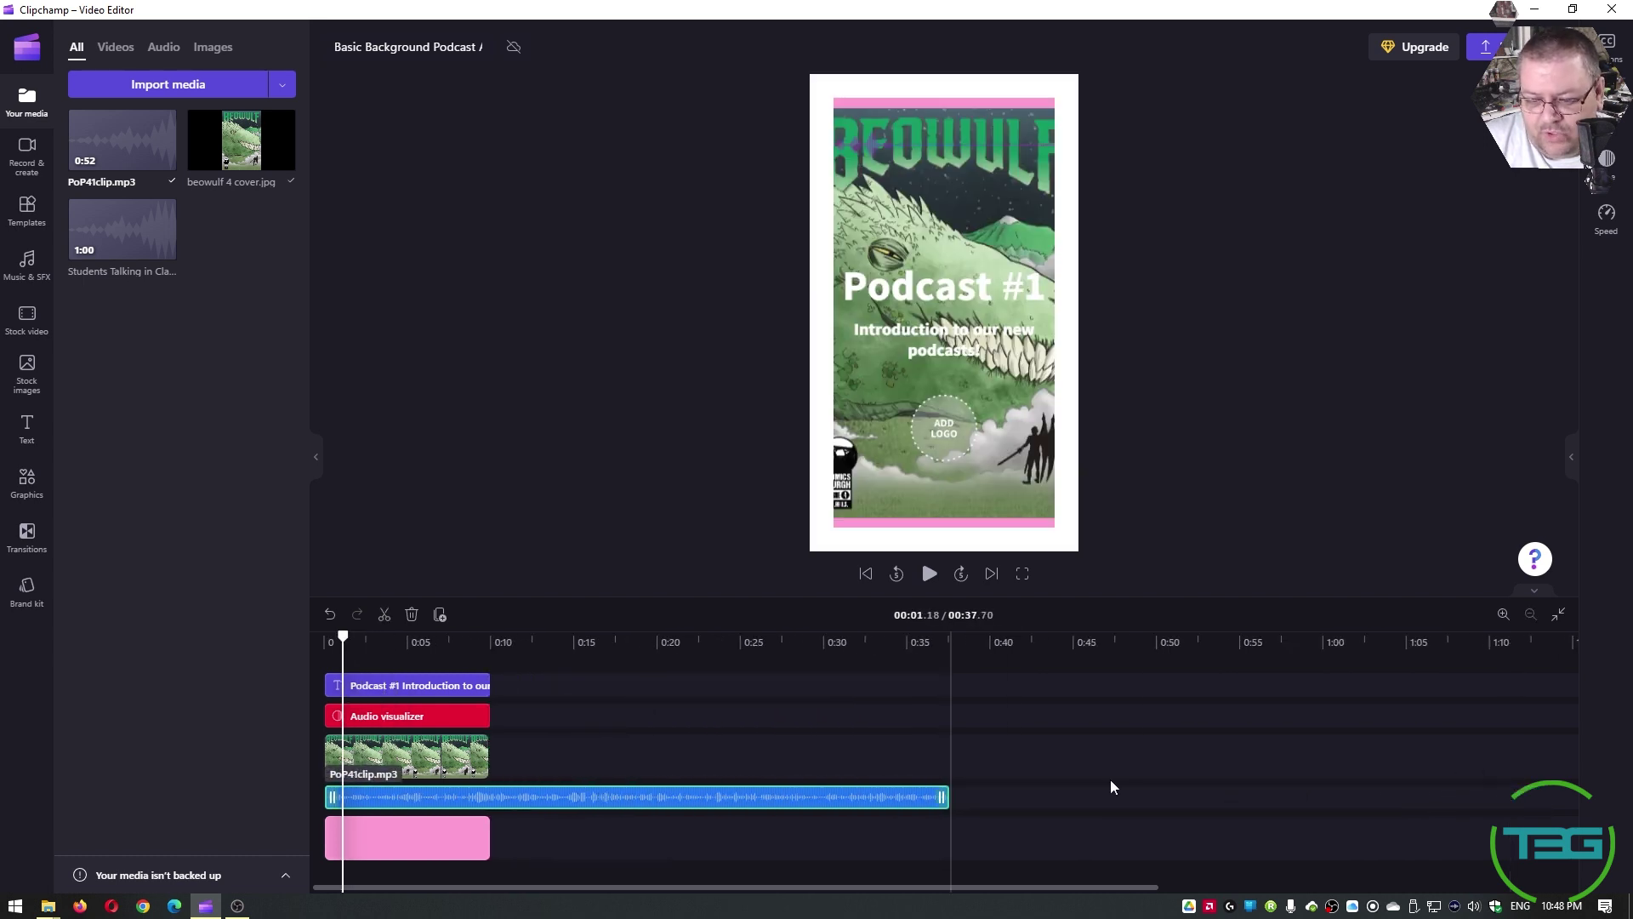
left_click_drag(943, 798, 1320, 809)
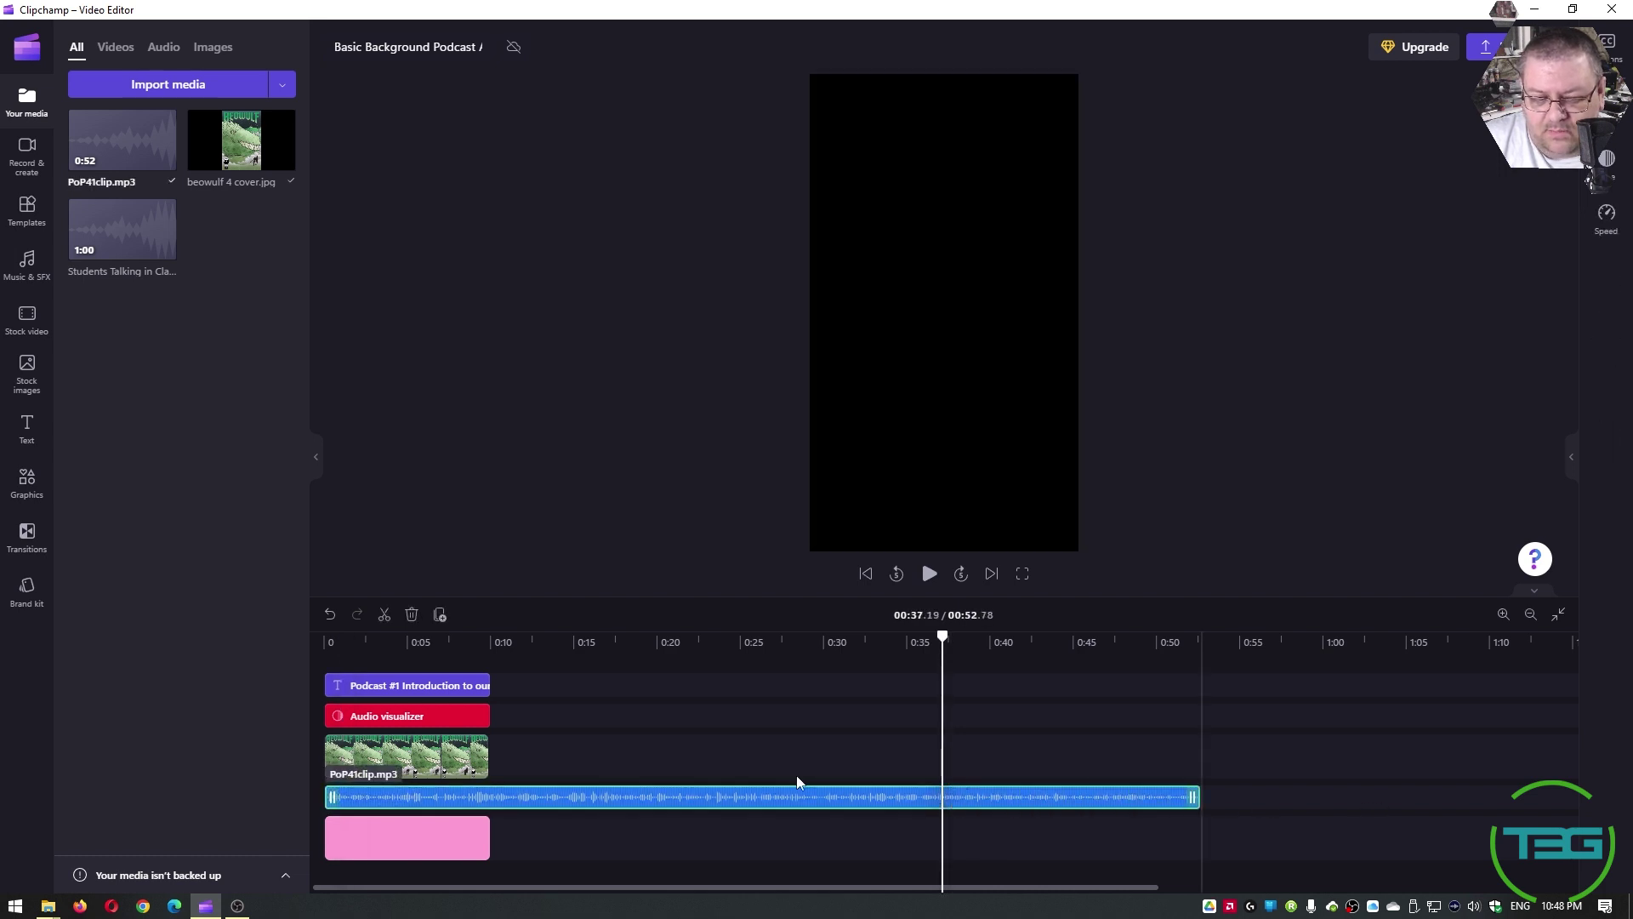
left_click(476, 755)
left_click_drag(477, 756, 1200, 758)
left_click(451, 717)
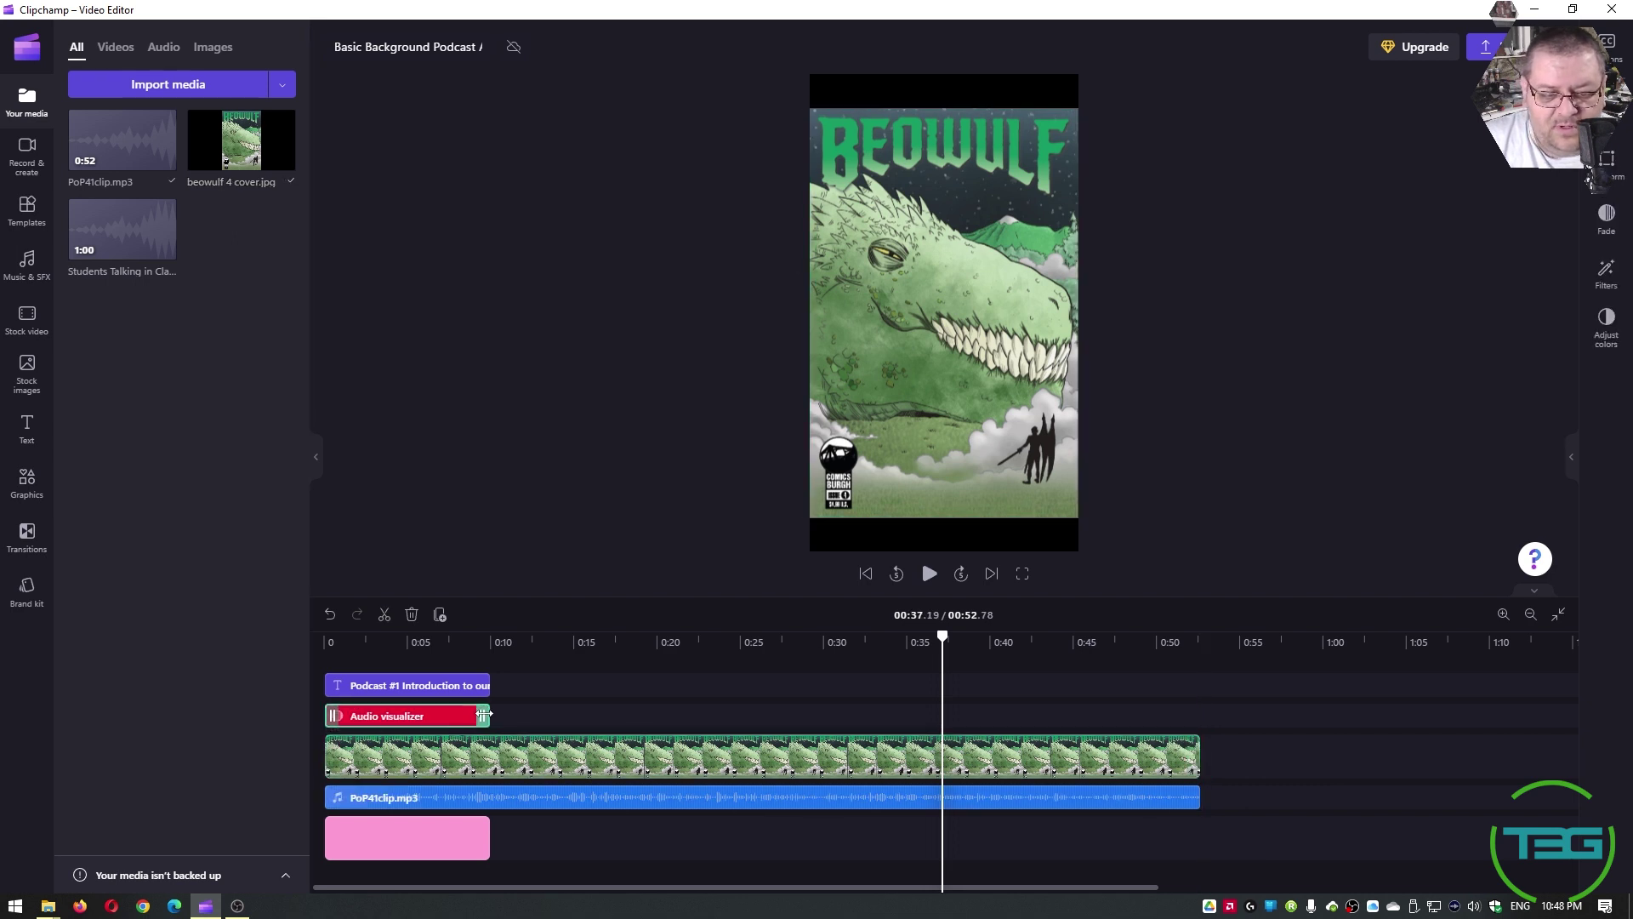
left_click_drag(486, 716, 1200, 718)
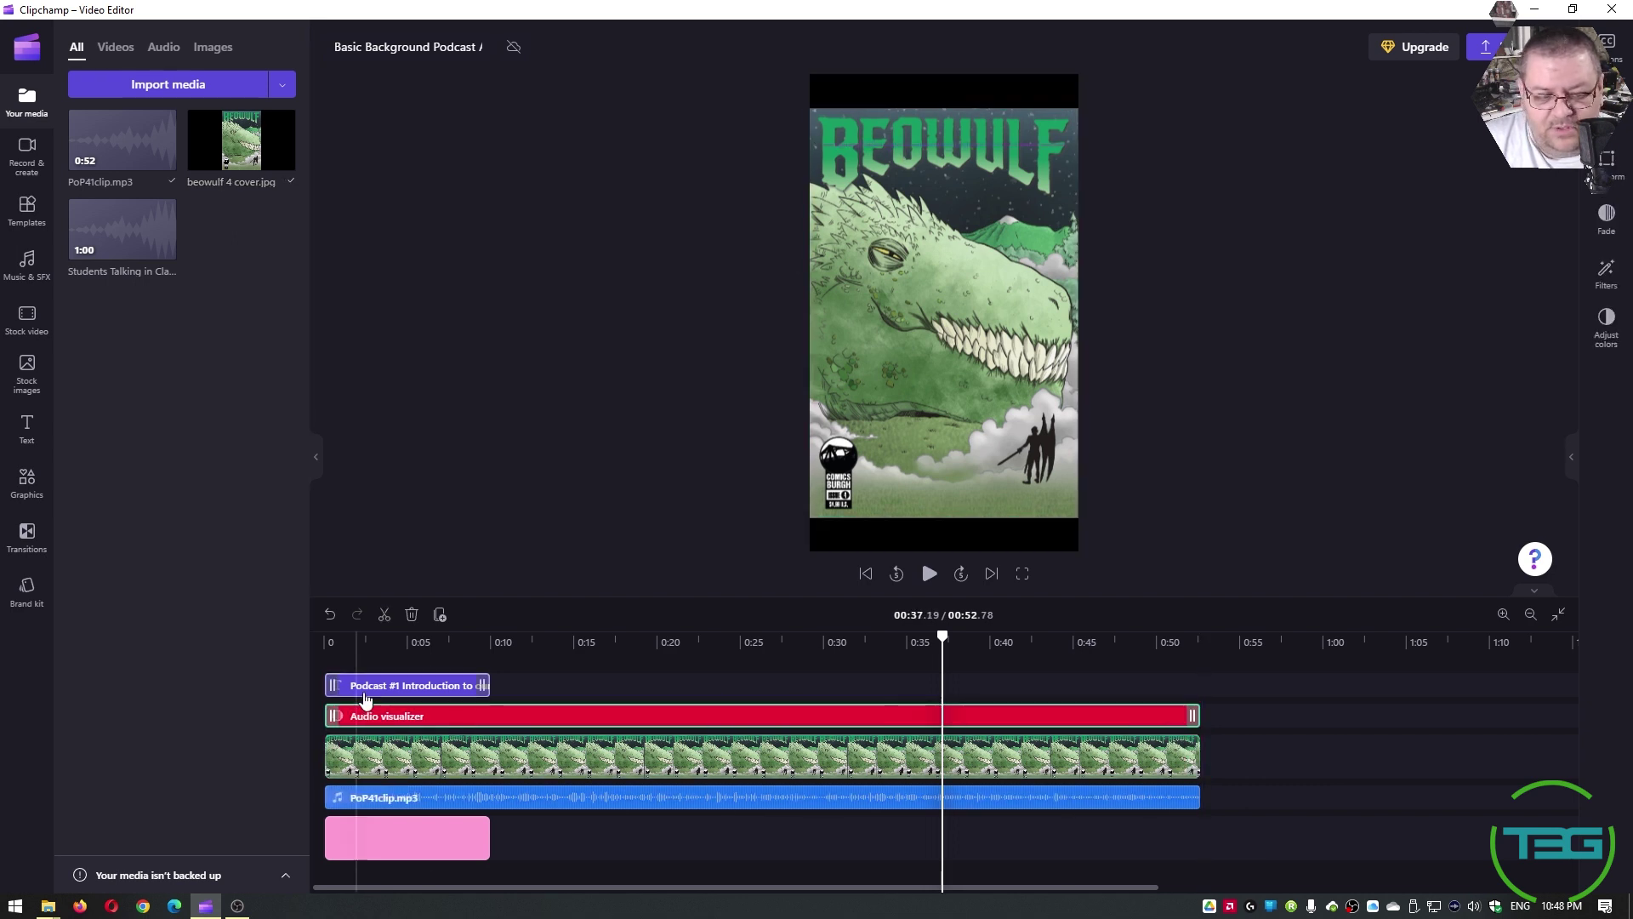
left_click(451, 685)
left_click_drag(485, 686, 1200, 711)
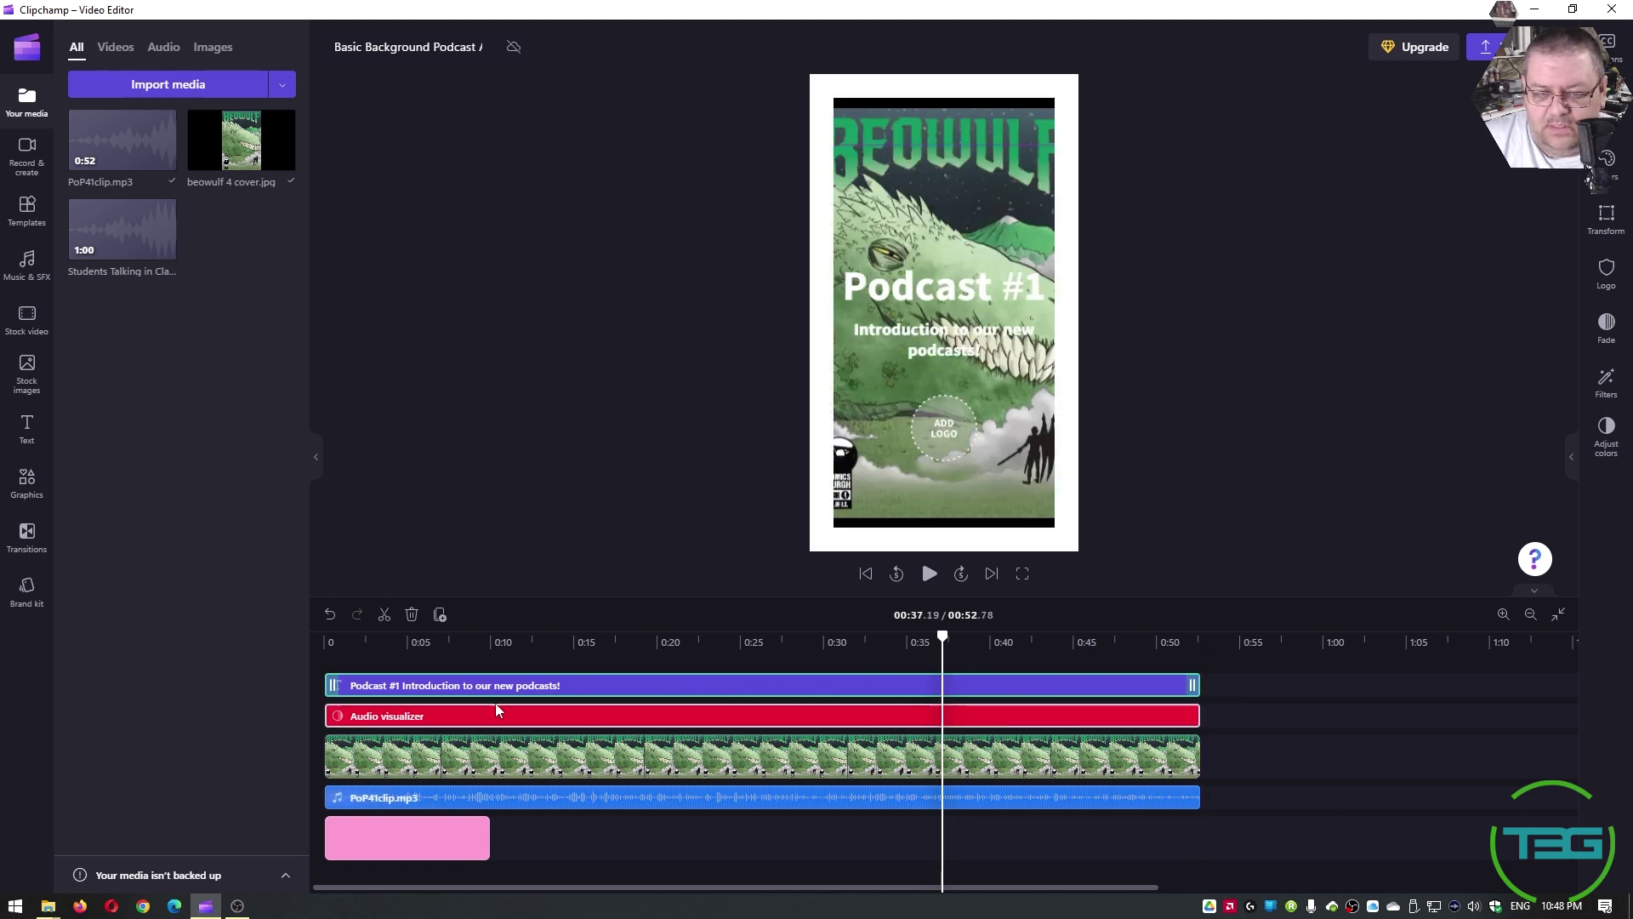
Play back the opening to check it, then delete the pink background clip.
left_click(379, 659)
left_click(428, 640)
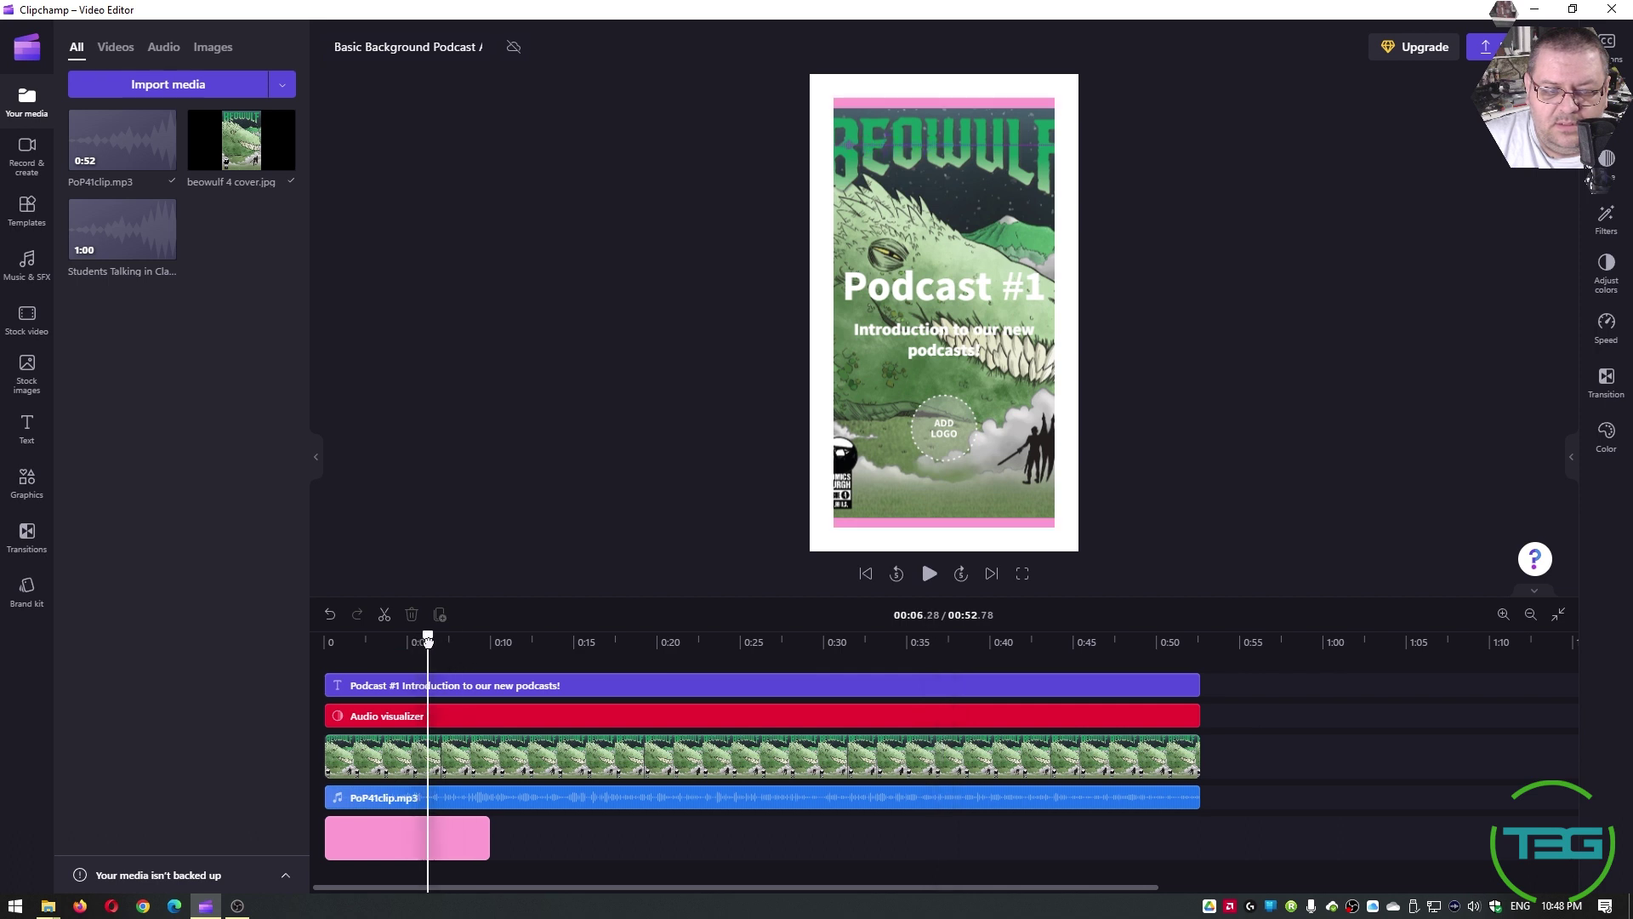
left_click_drag(428, 640, 345, 651)
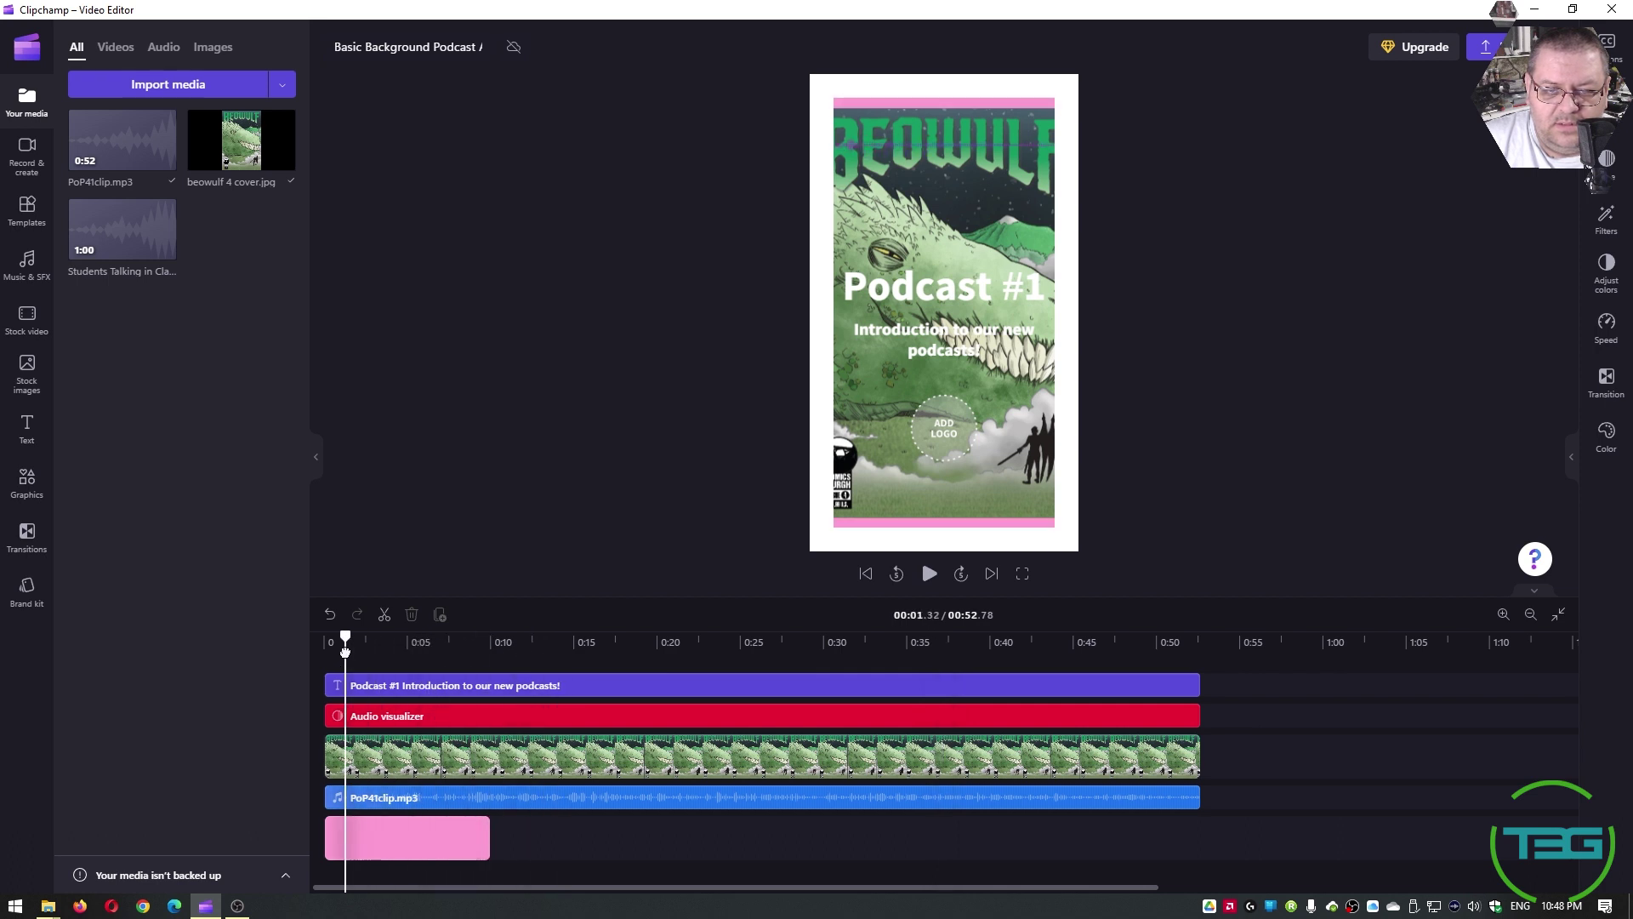
key("space")
key("space")
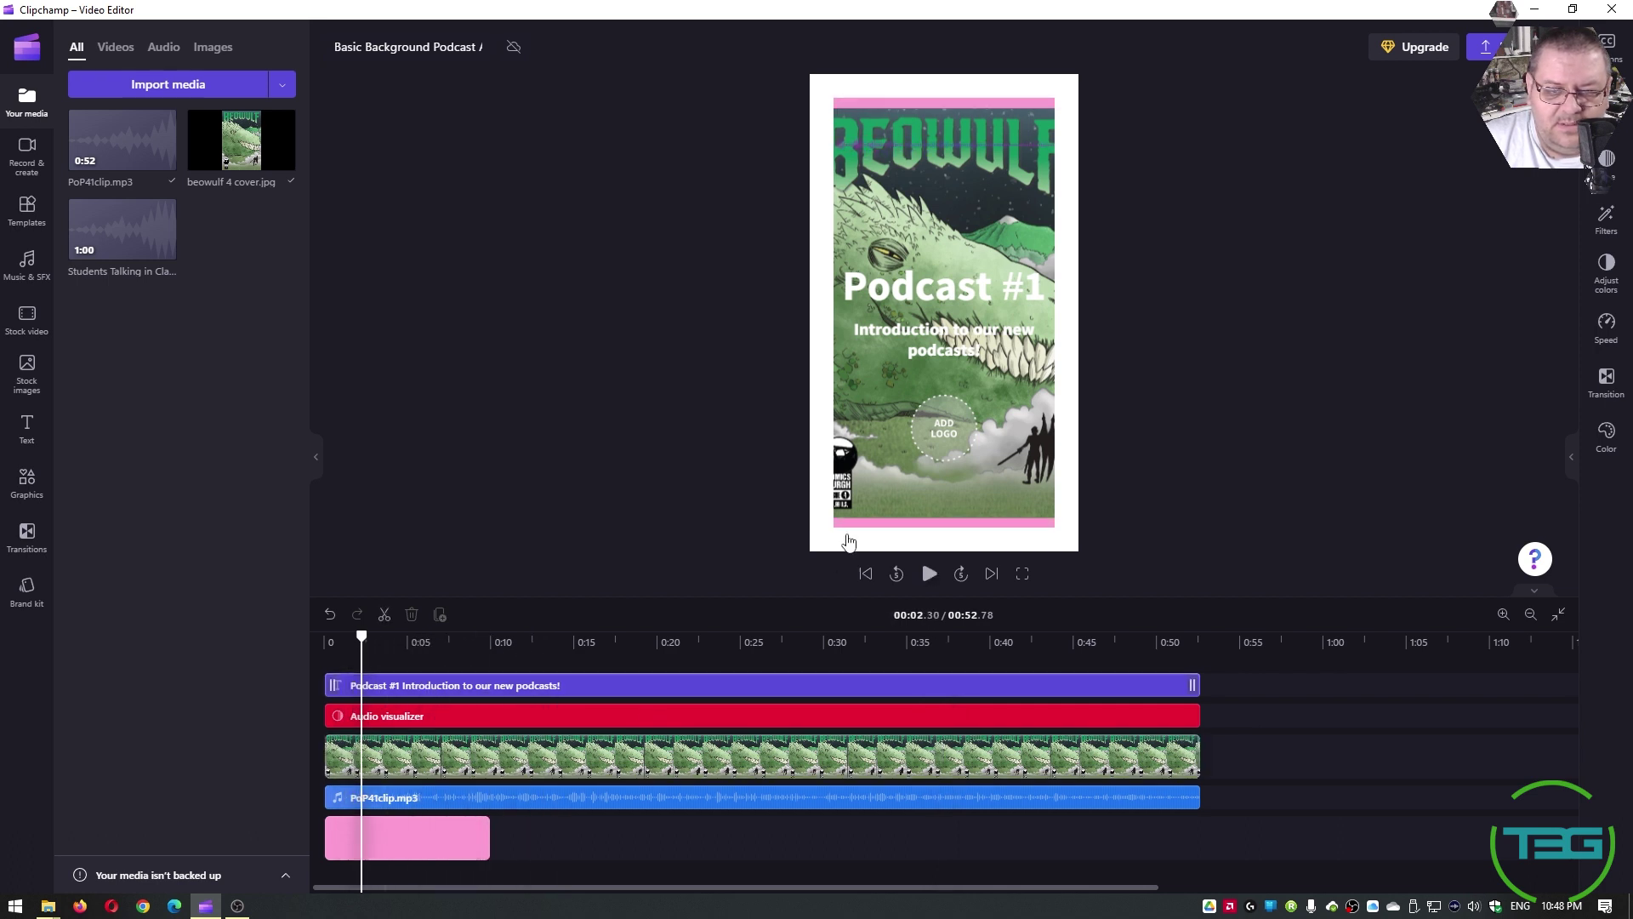
left_click(762, 747)
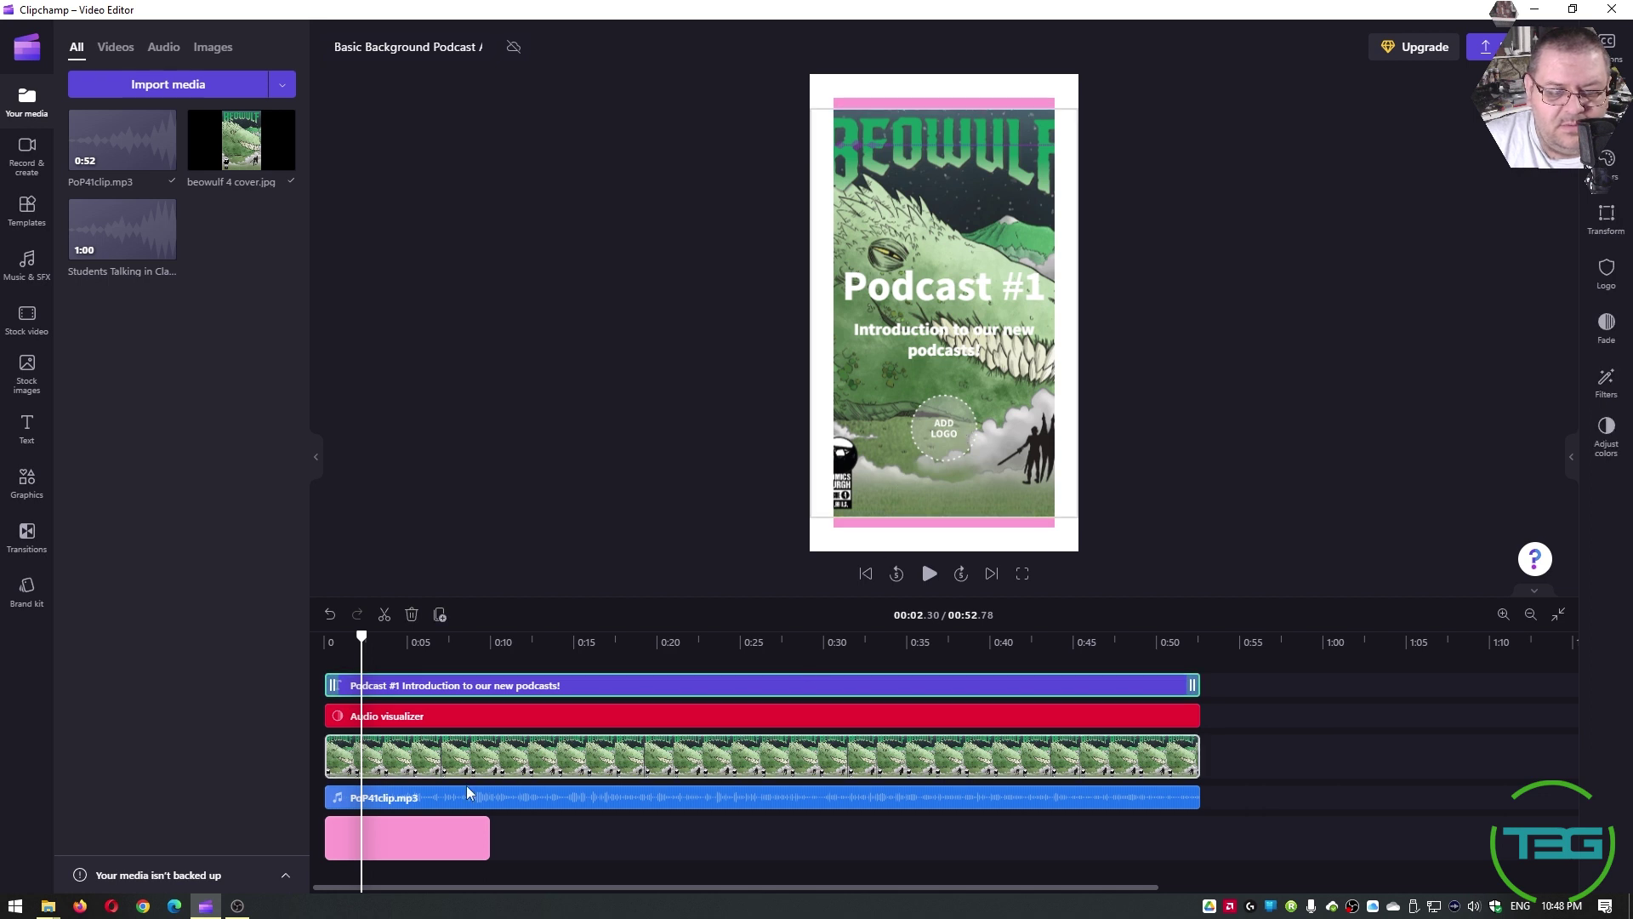
left_click(440, 834)
left_click(427, 840)
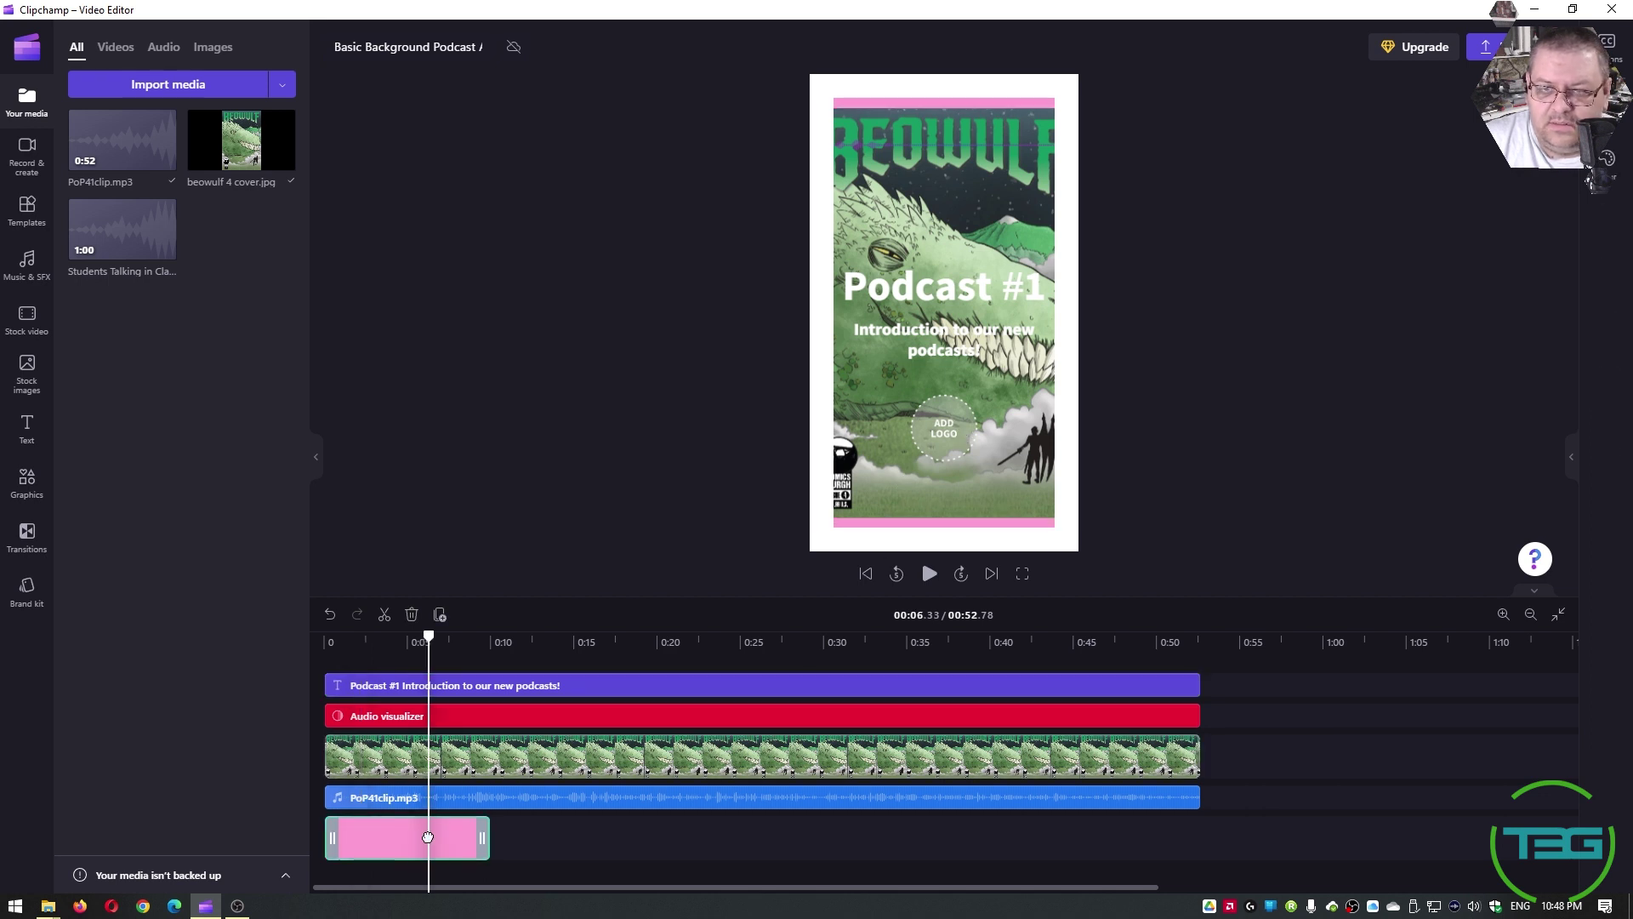
key("Delete")
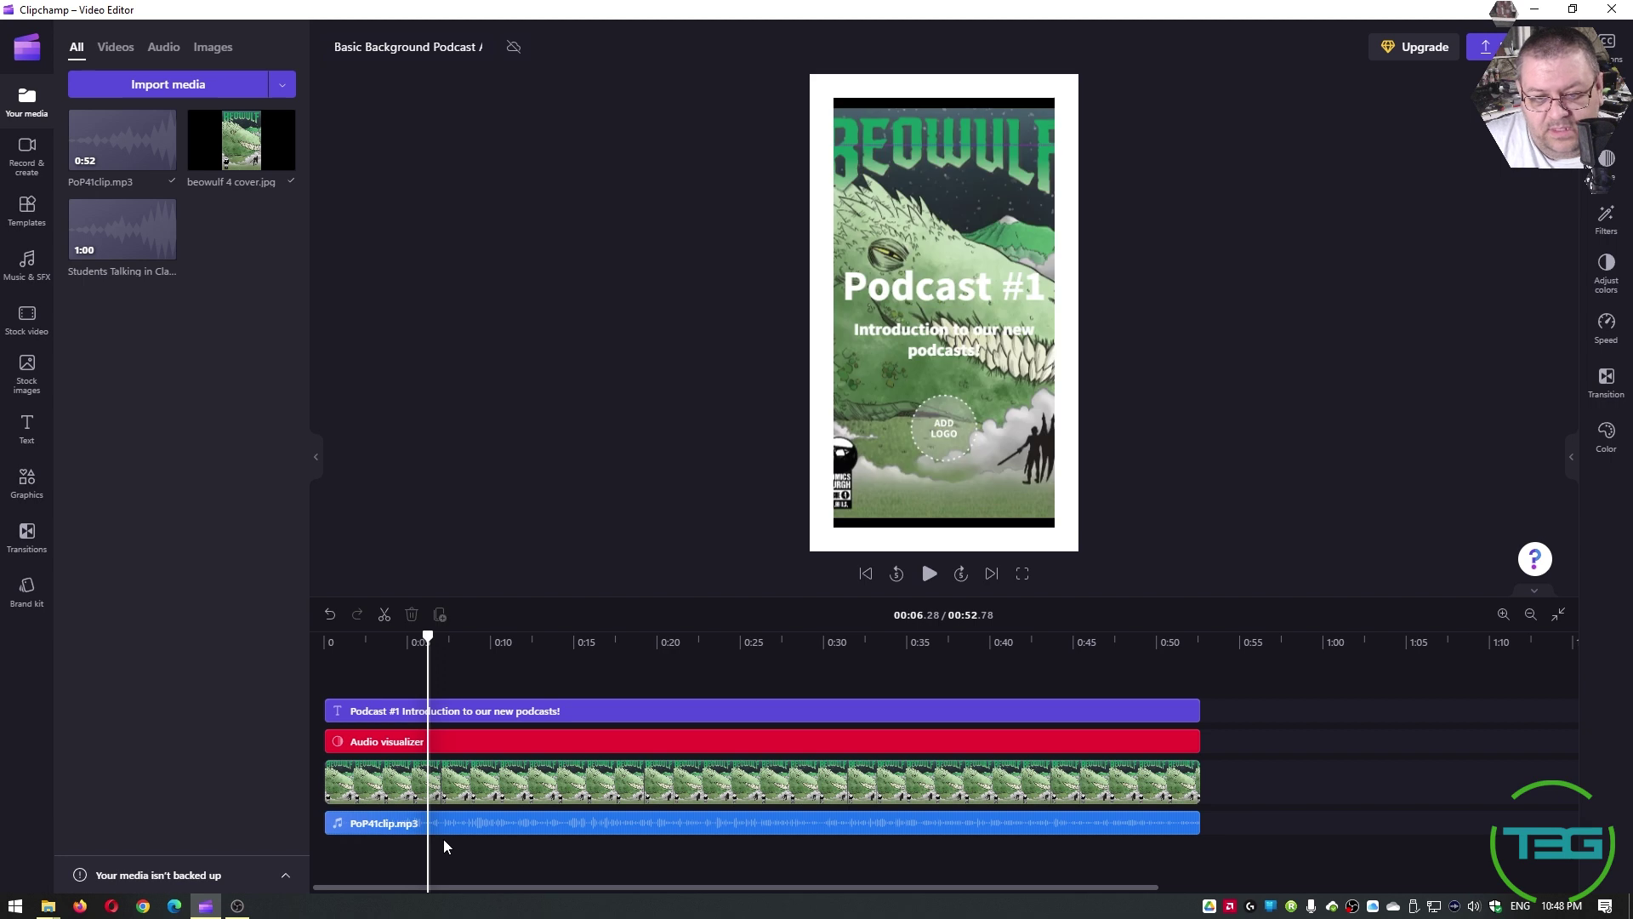
Replace the Podcast #1 title with a Large heading clip stretched to full video length.
left_click(453, 717)
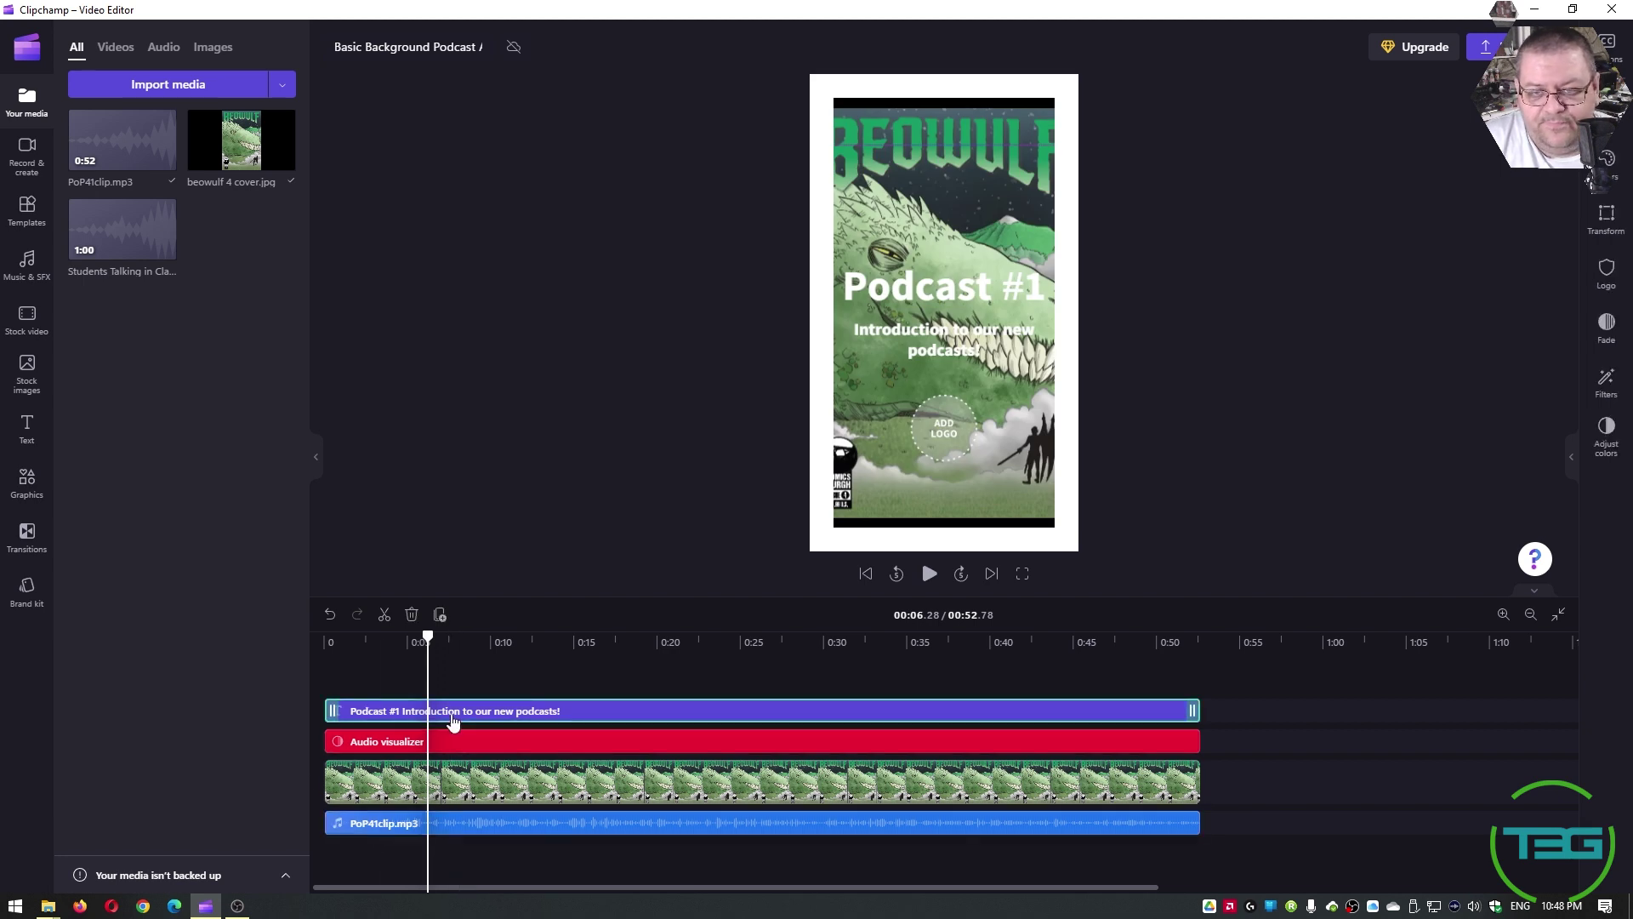
key("Delete")
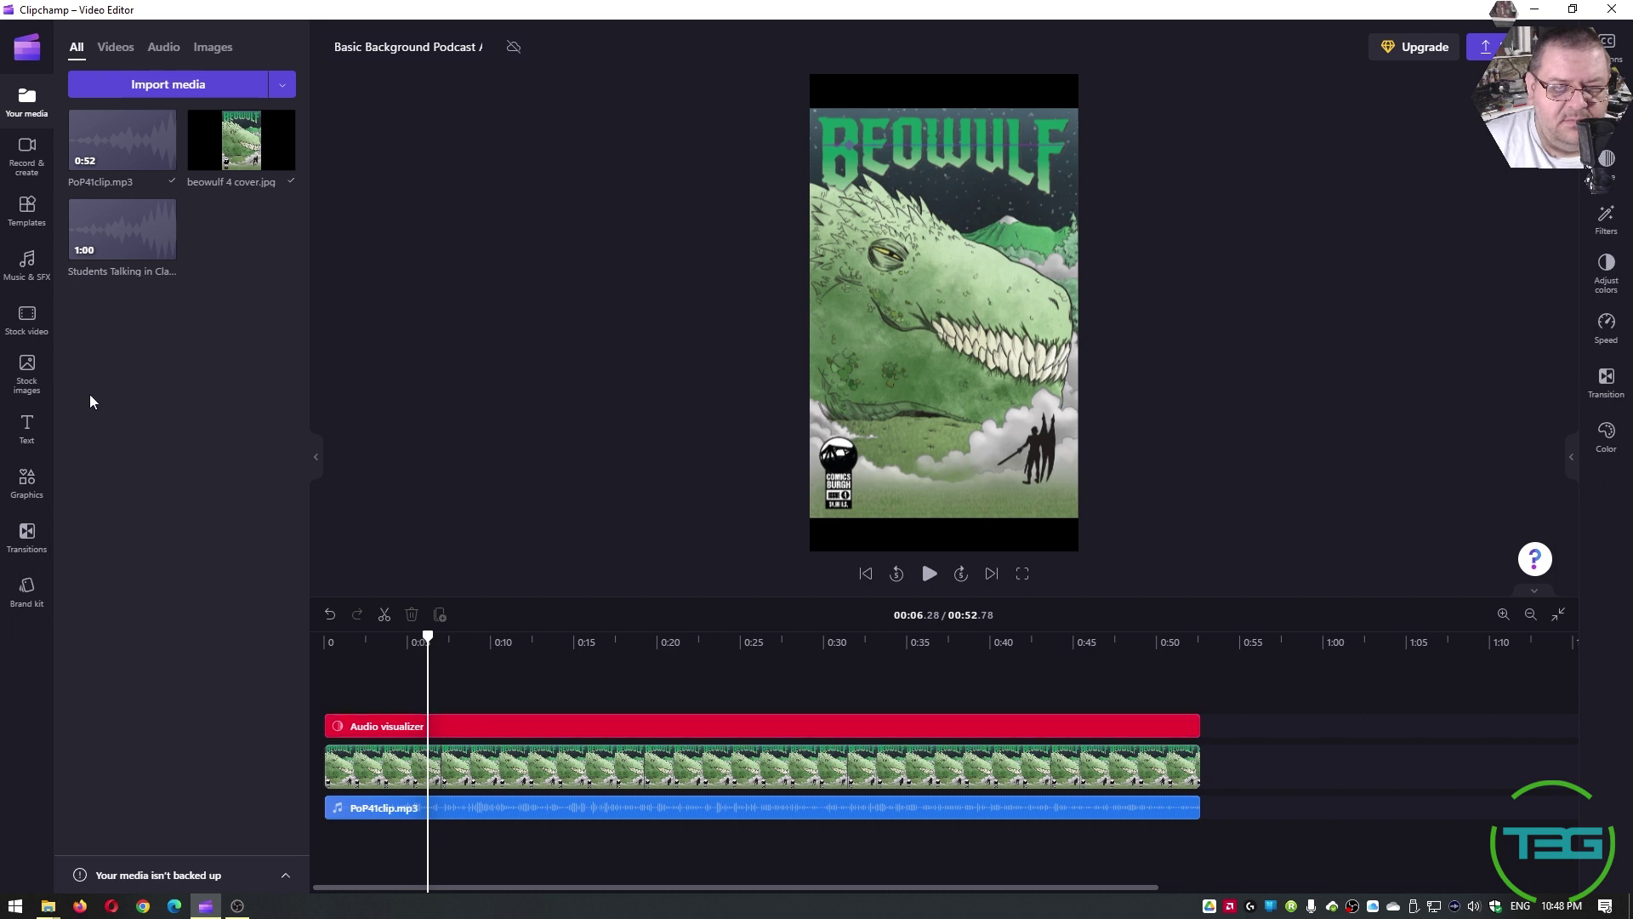
left_click(27, 428)
scroll(253, 762, "down", 5)
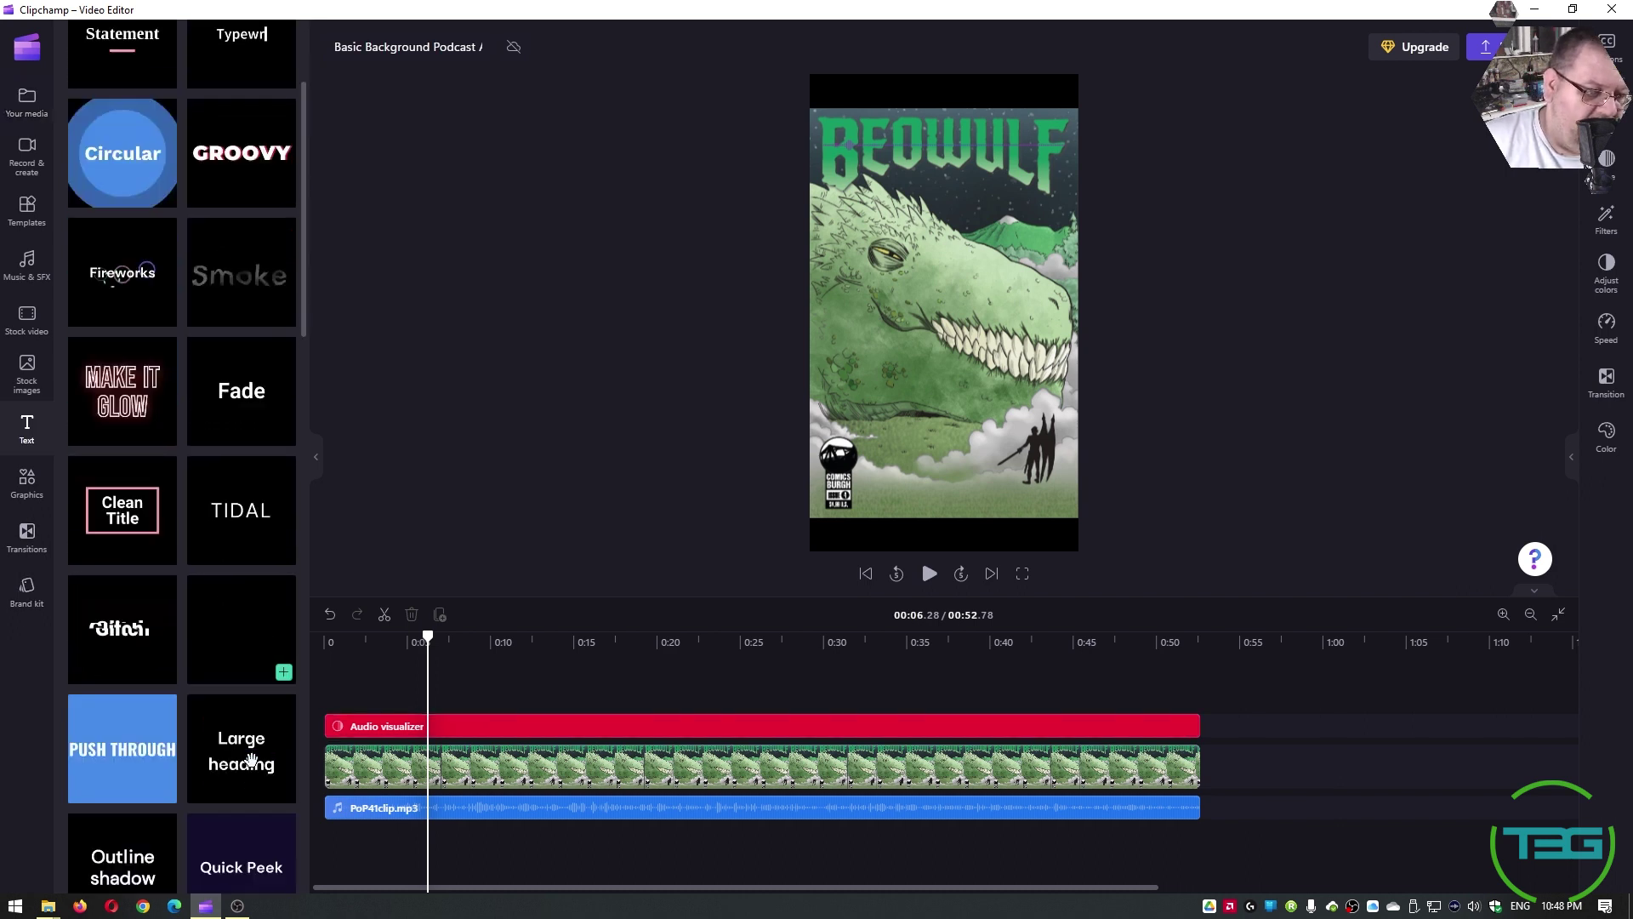
left_click_drag(238, 596, 574, 729)
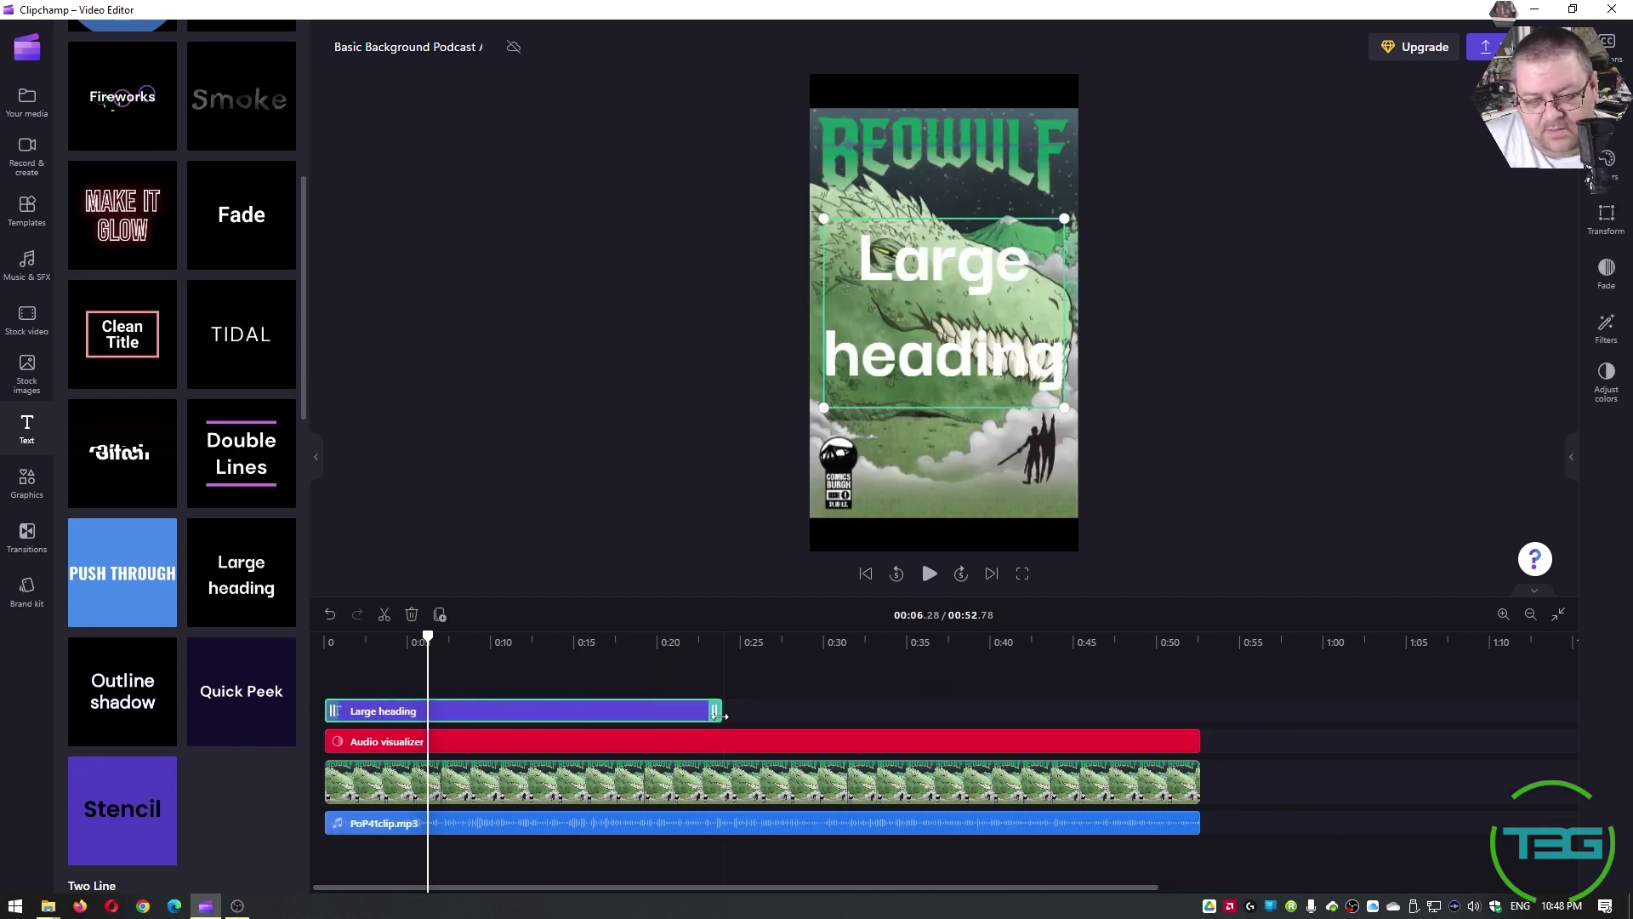
left_click_drag(715, 710, 1198, 707)
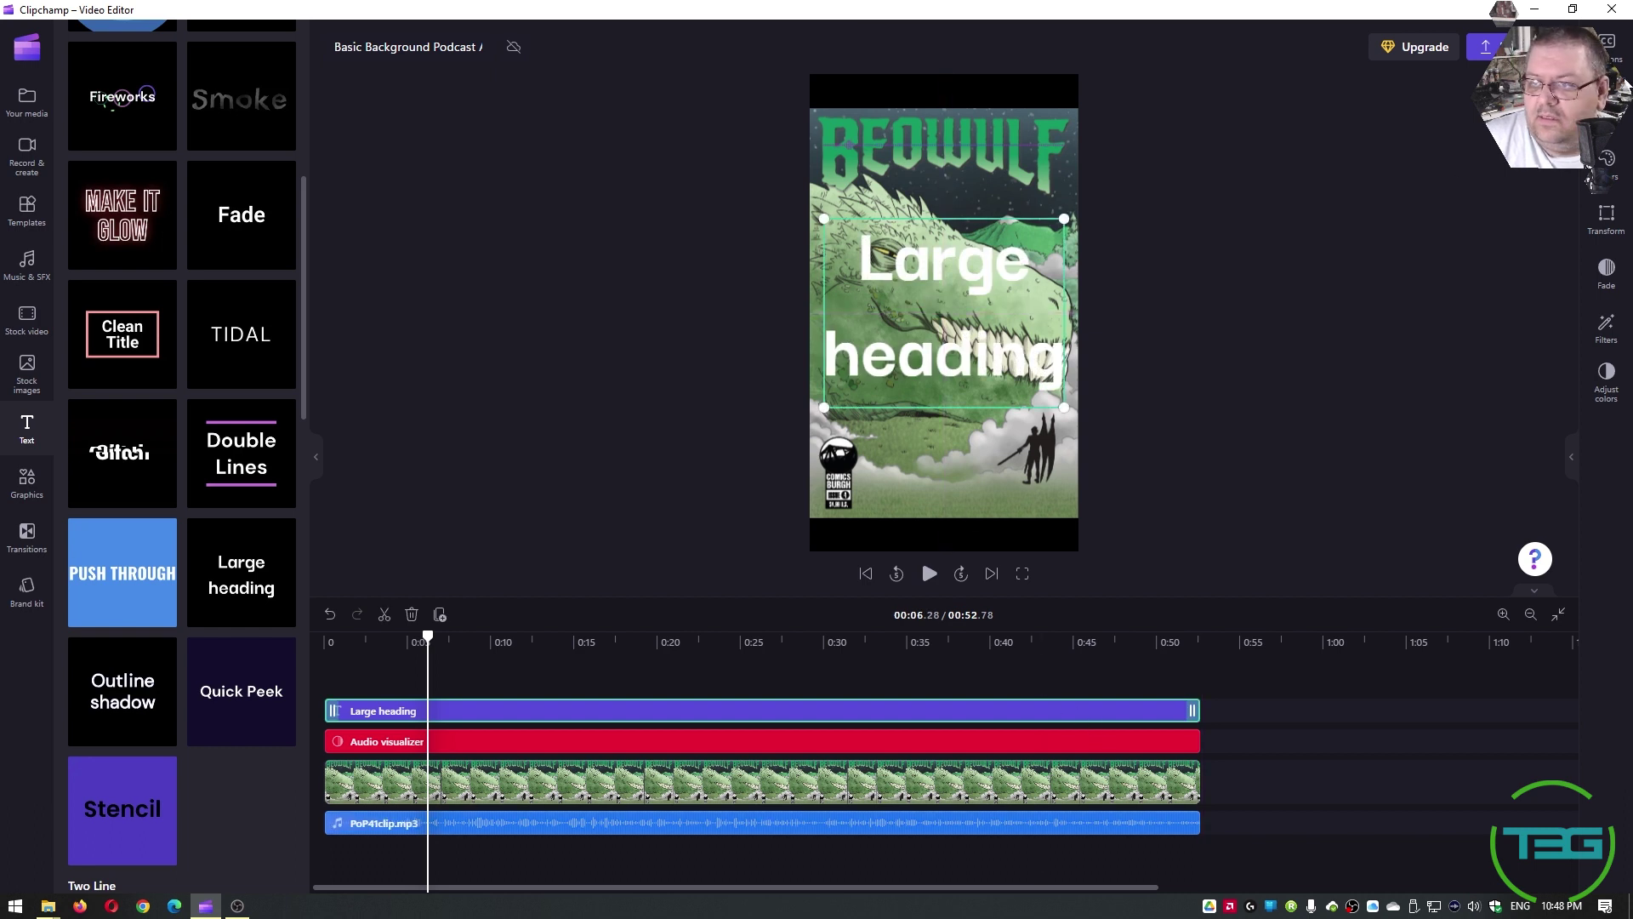
Change the heading text to 'Beowulf' and 'with Grant' on two lines.
left_click(1606, 101)
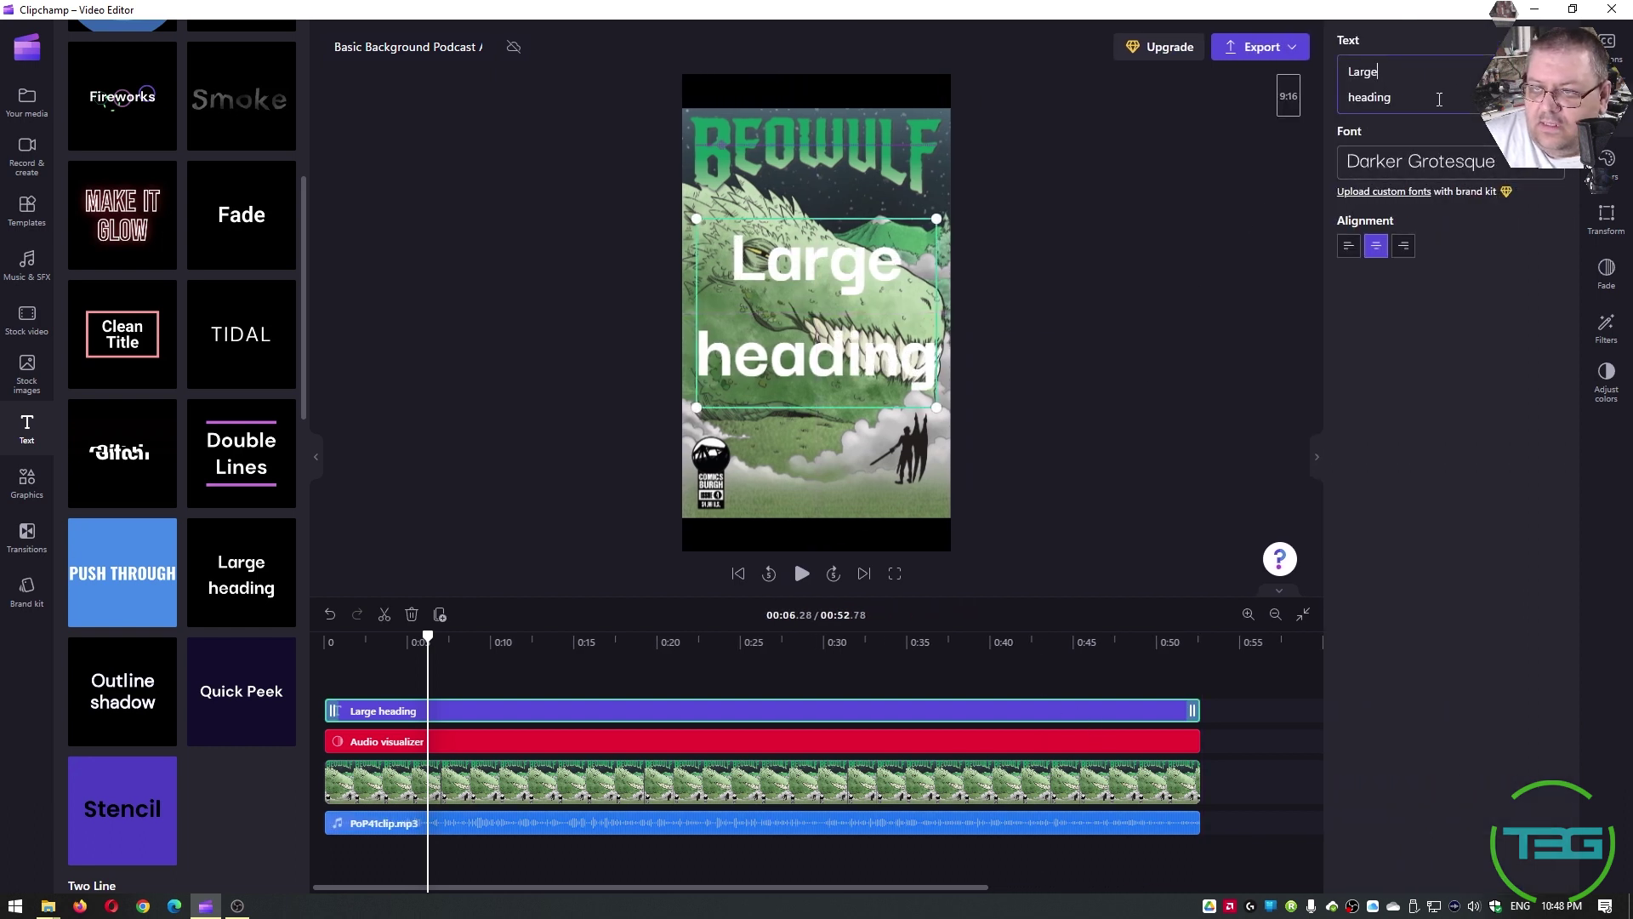
key("ctrl+a")
type("Beowuf")
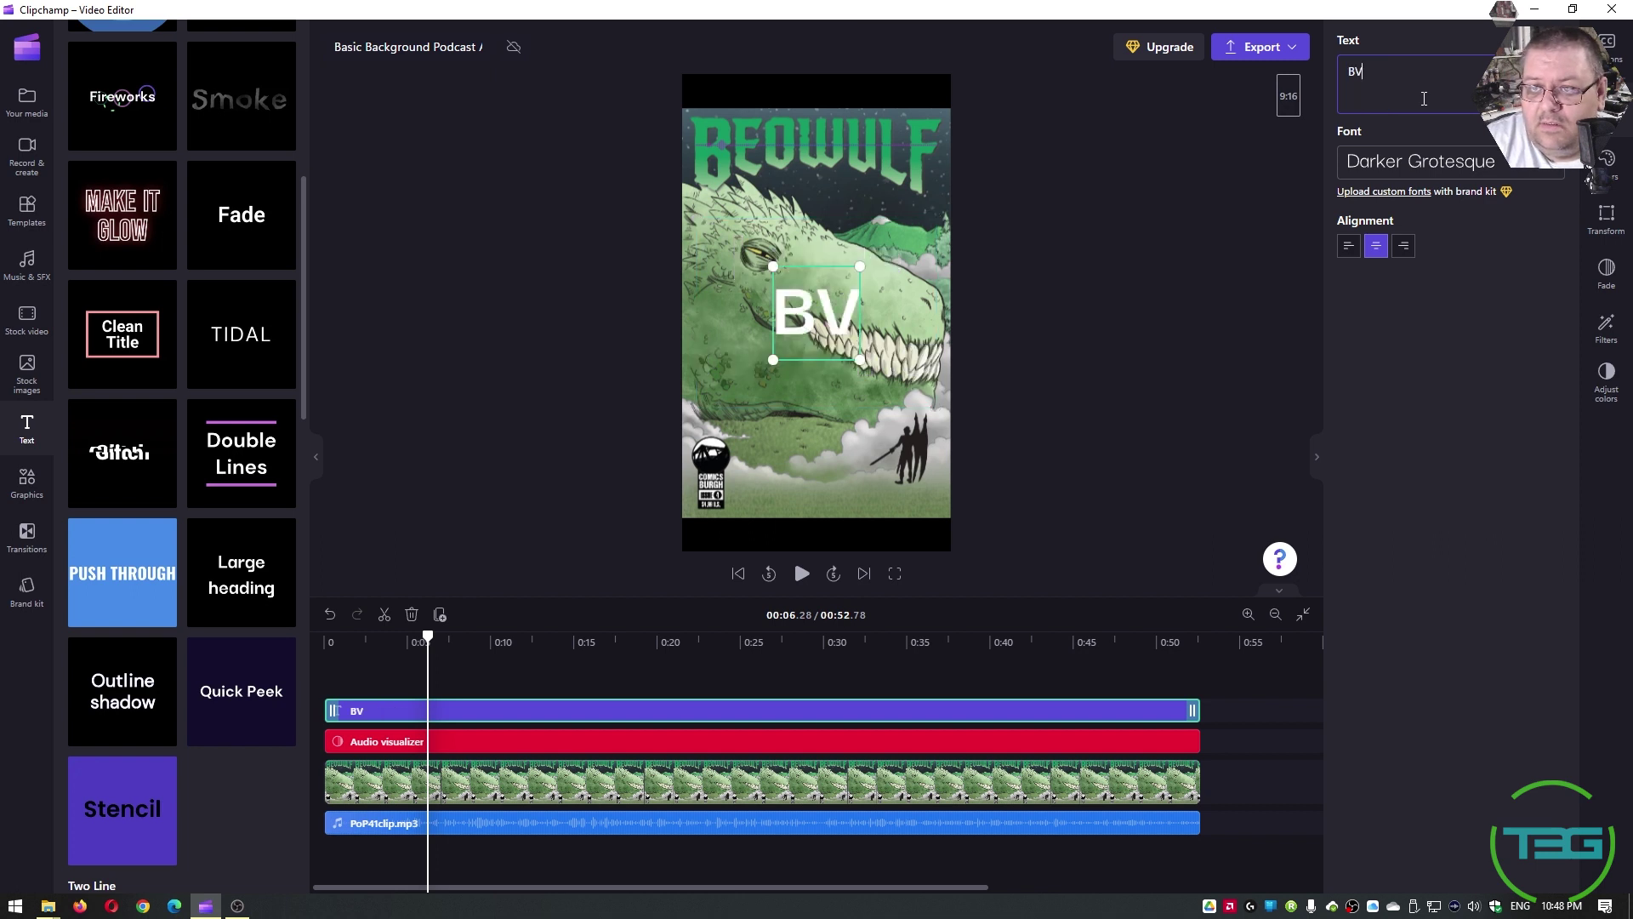
key("BackSpace")
type("lf")
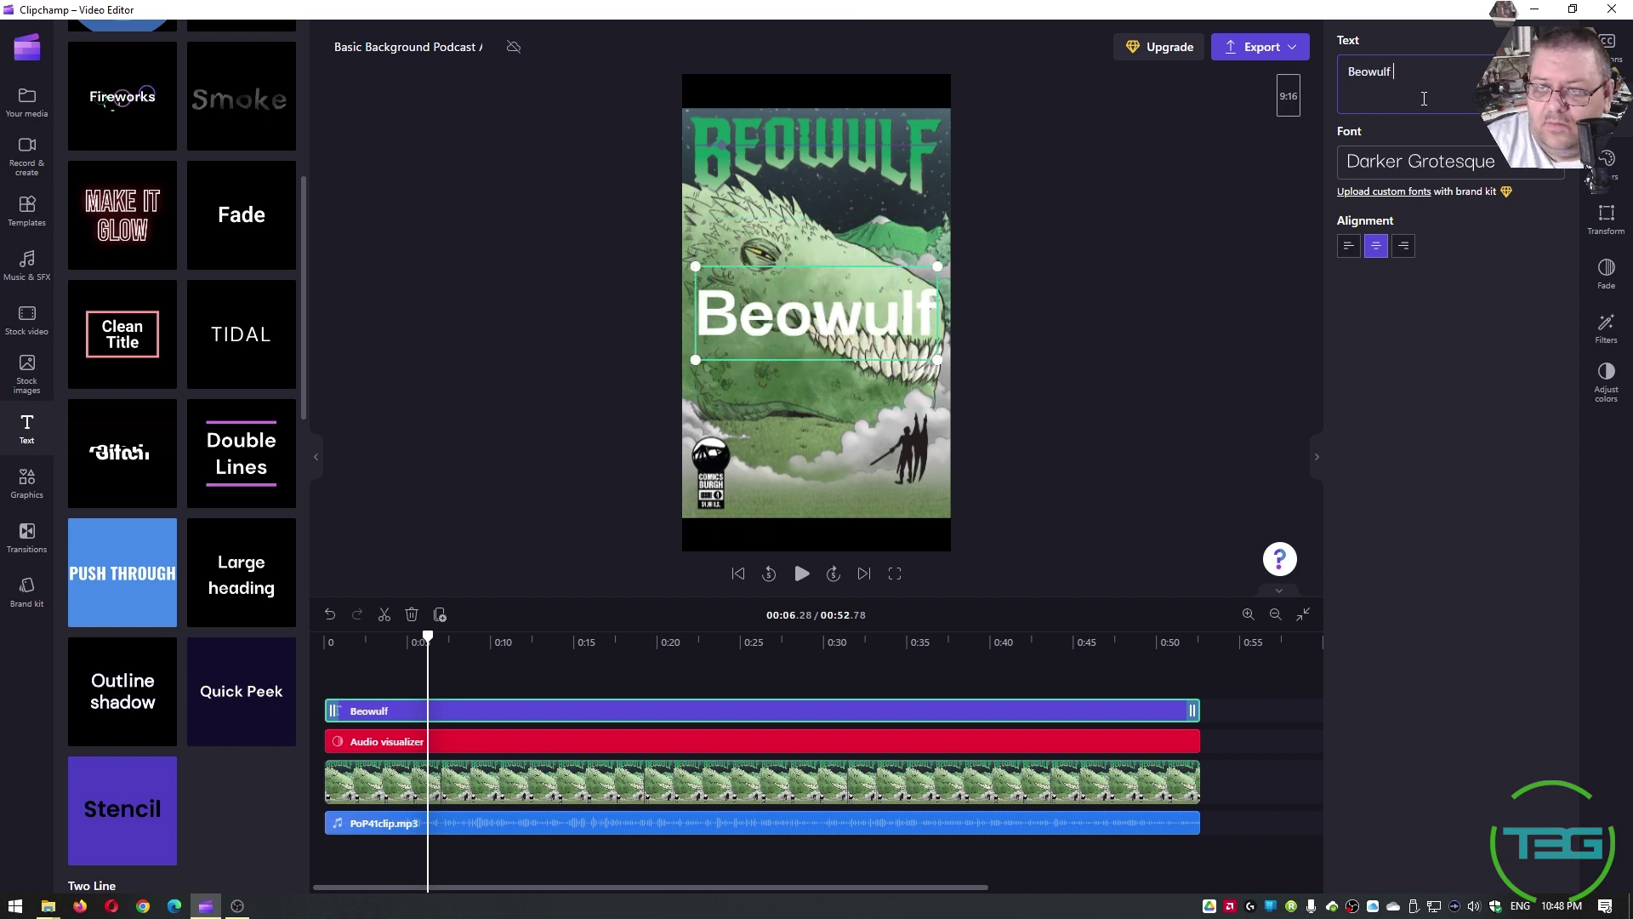
key("Return")
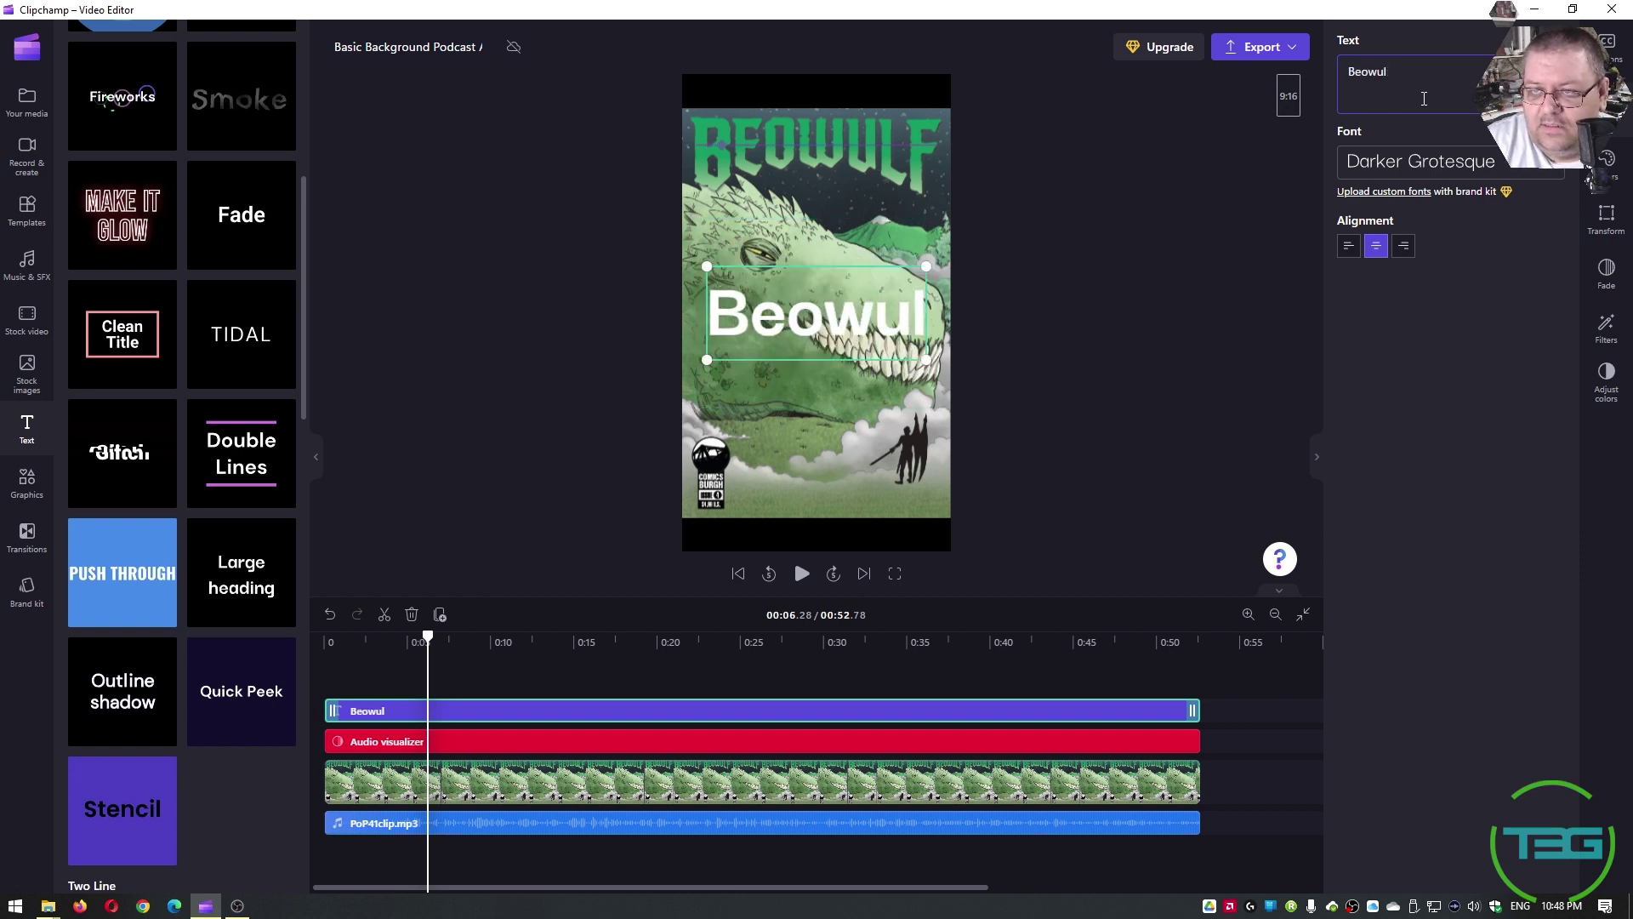
type("with Grant")
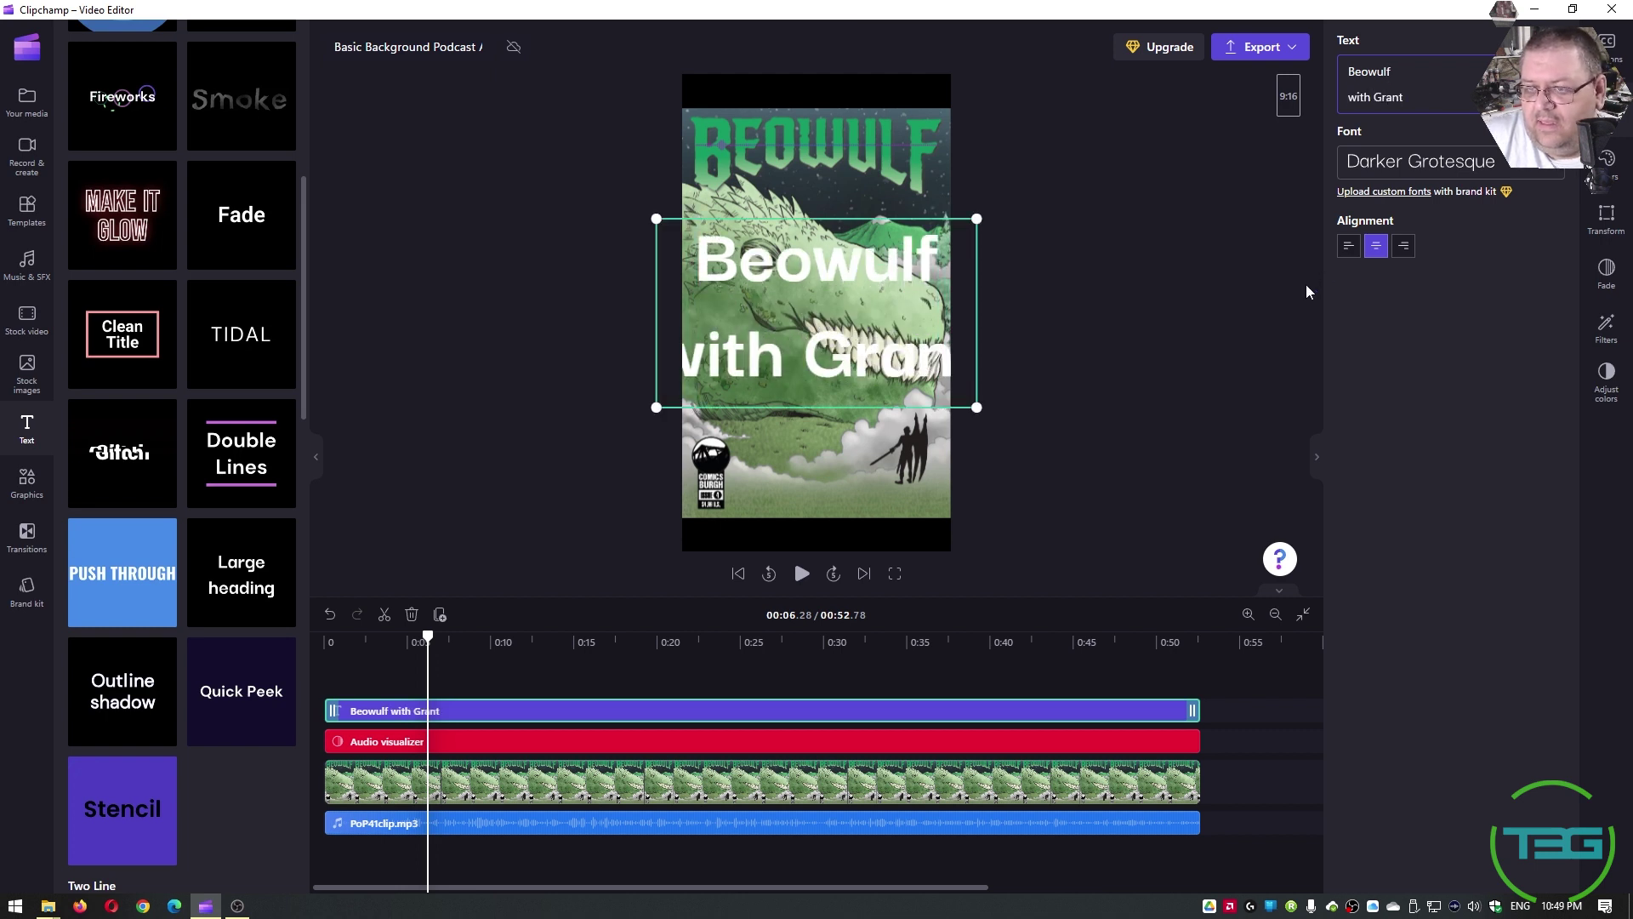
Left-align the title in Bangers, shrink it by half and move it over the dragon's jaw.
left_click(1348, 246)
left_click(1413, 162)
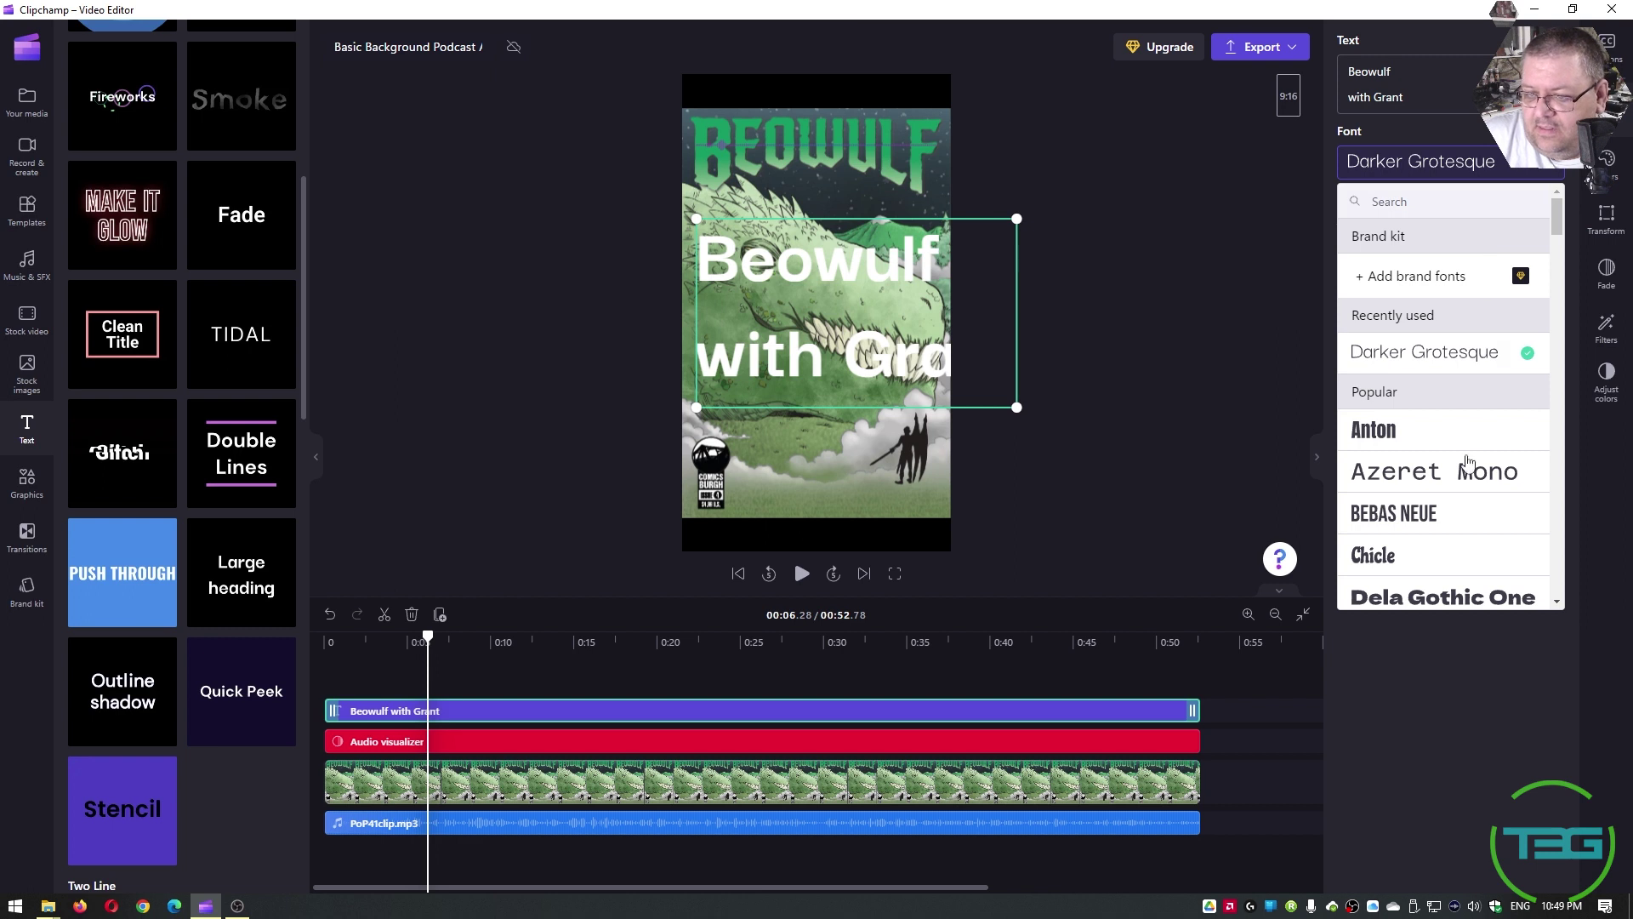
scroll(1469, 461, "down", 3)
scroll(1466, 470, "down", 5)
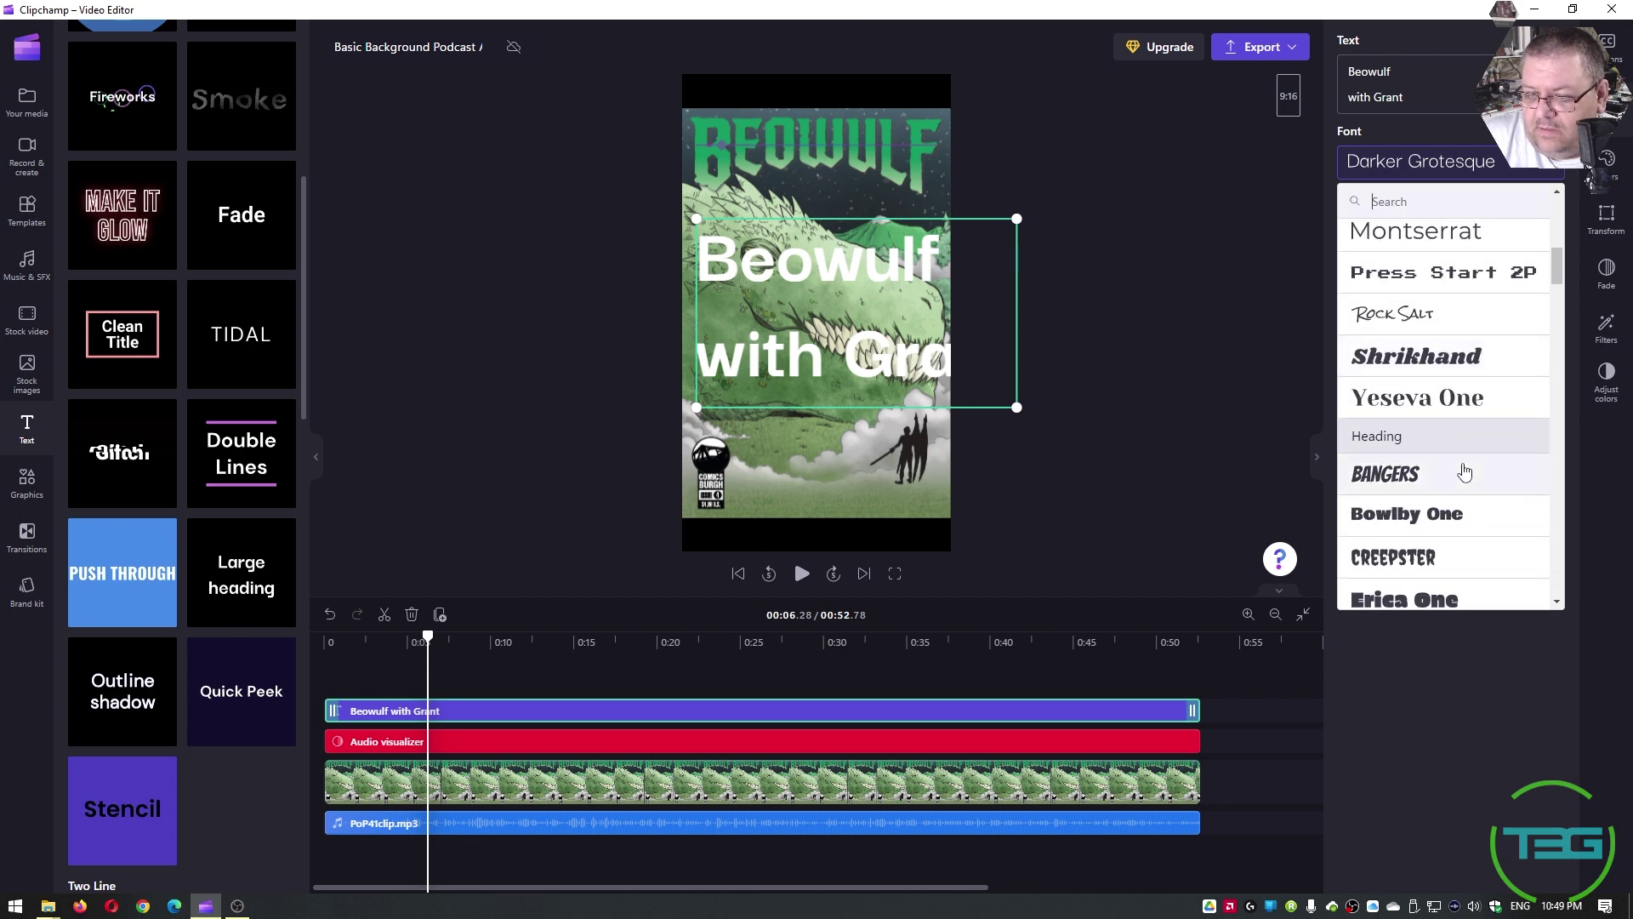
left_click(1459, 470)
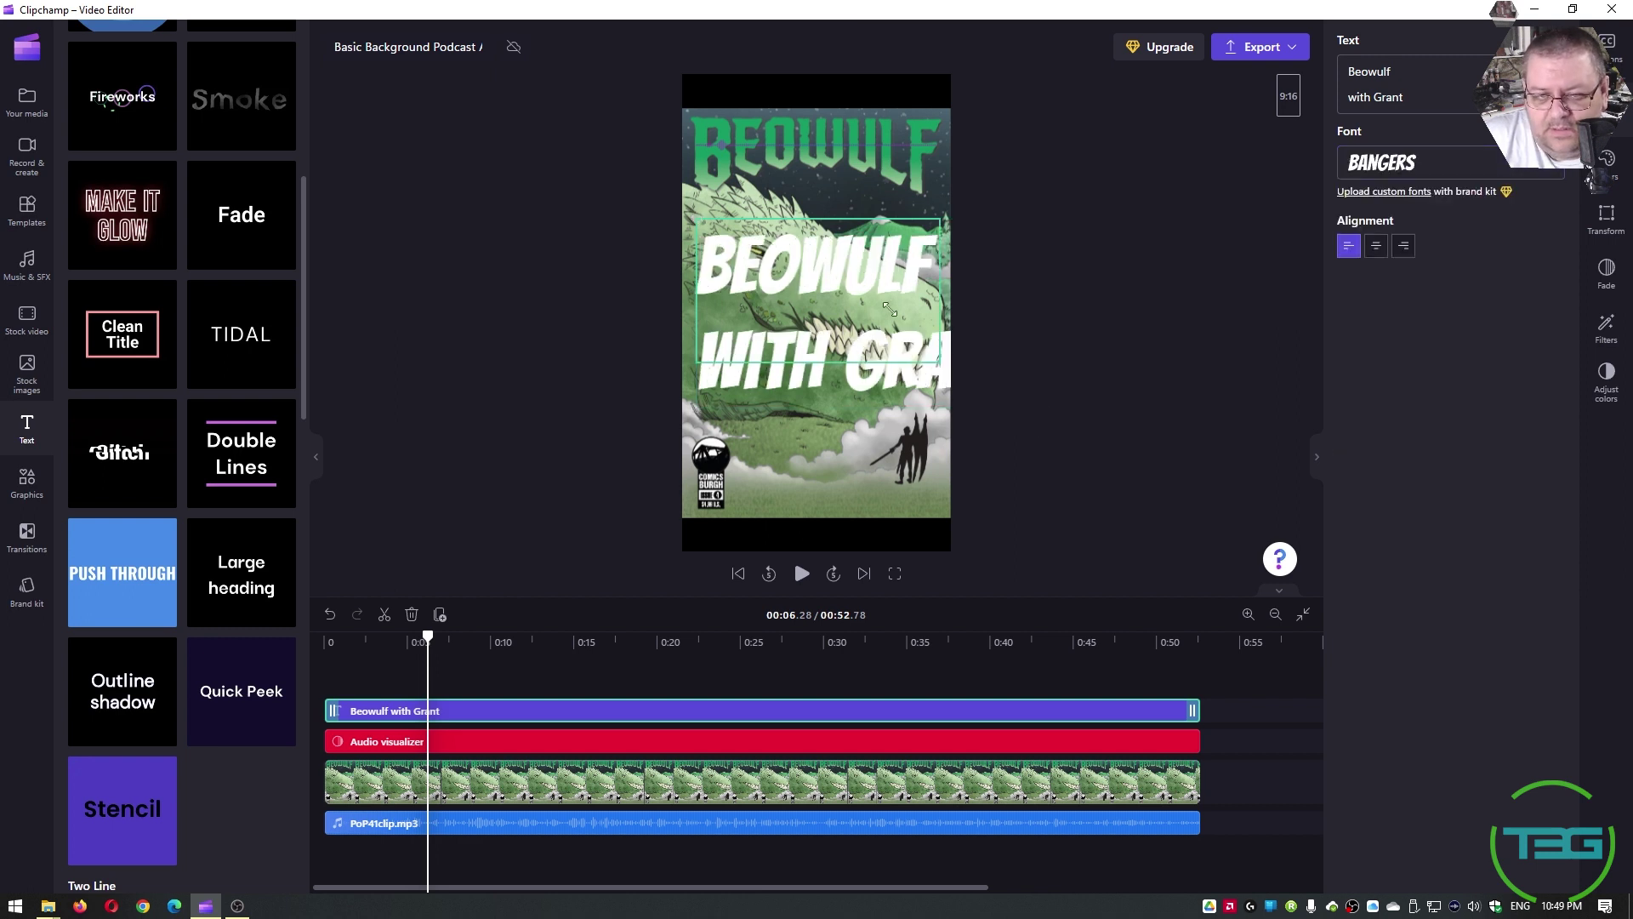
left_click_drag(1016, 407, 856, 313)
left_click_drag(804, 372, 798, 399)
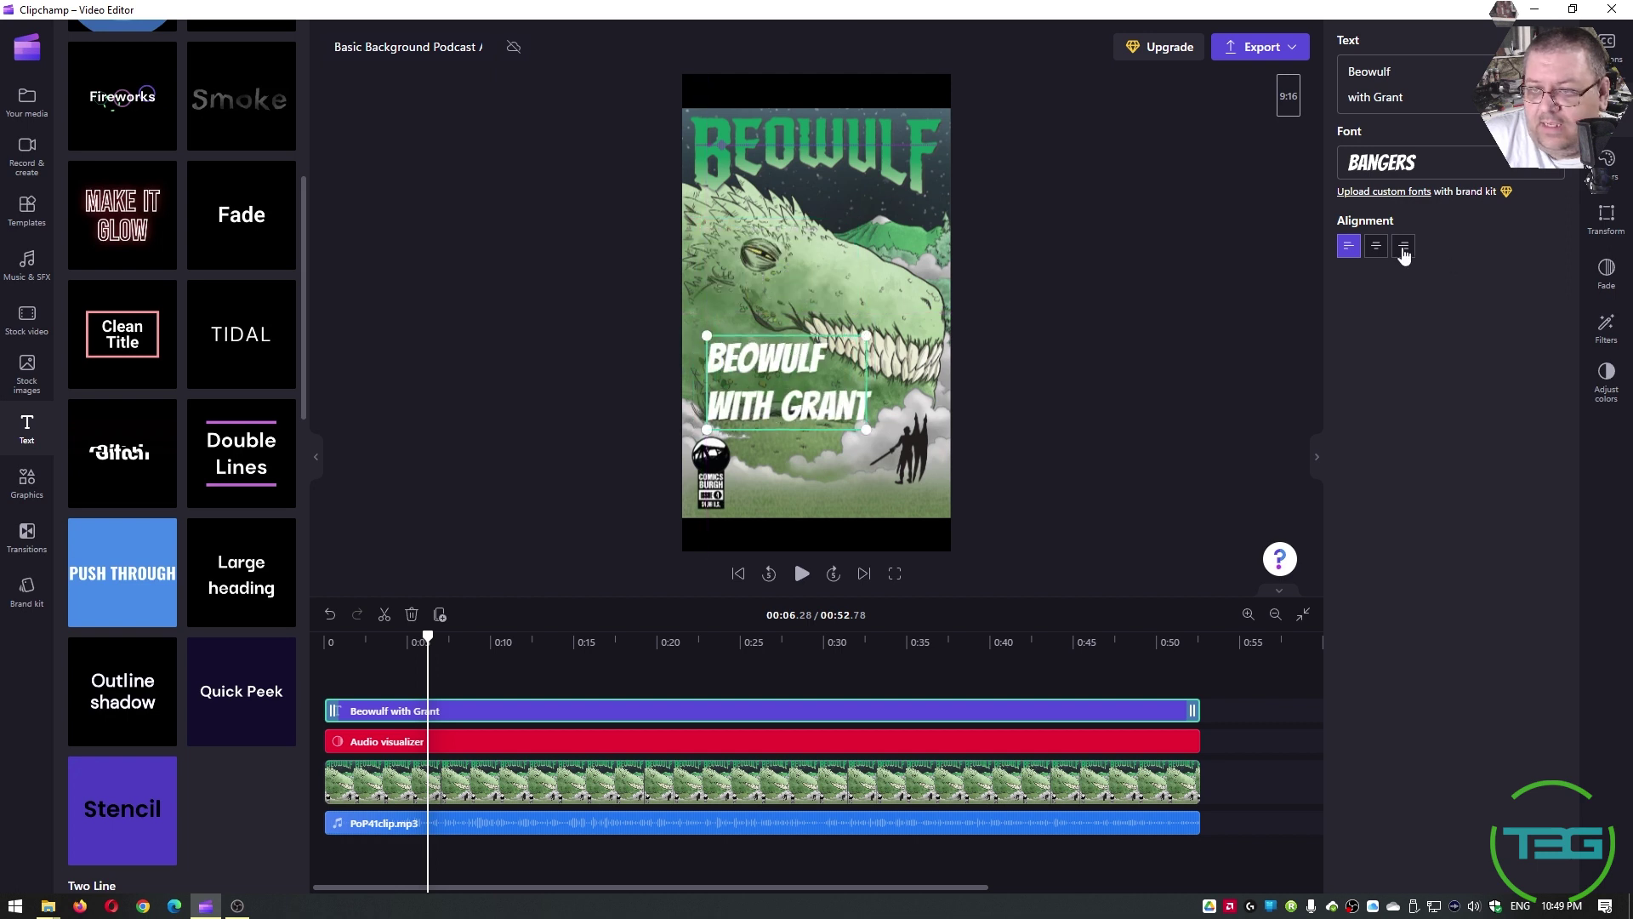
left_click(1607, 158)
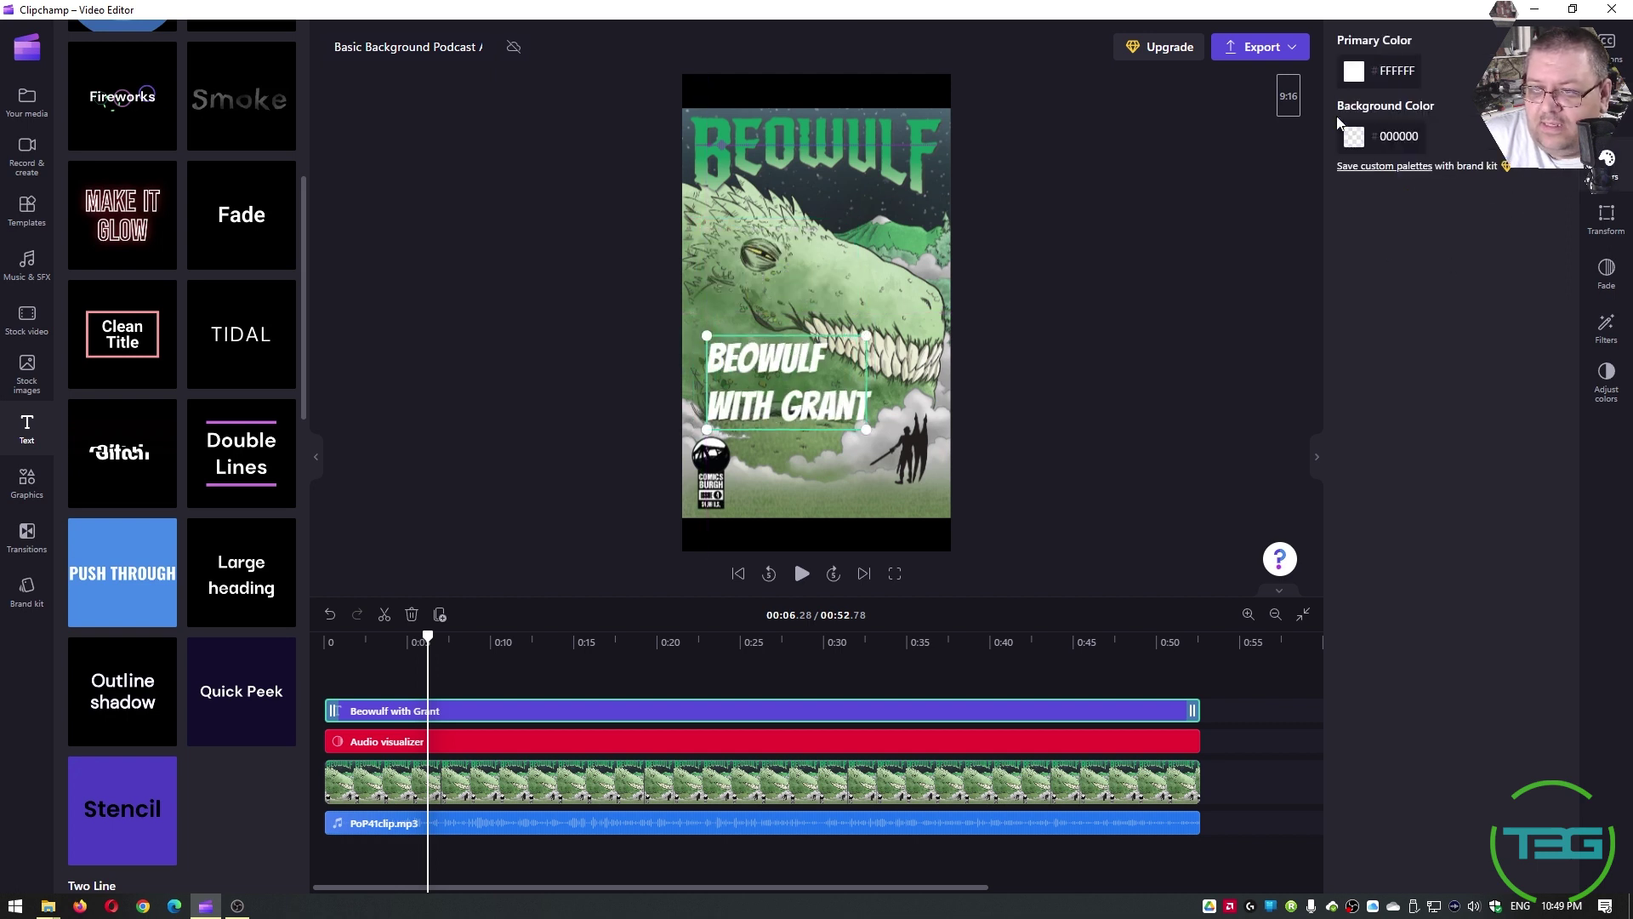
Make the title yellow FBE555 with a transparent background, then nudge the cover image.
left_click(1353, 70)
left_click(1426, 274)
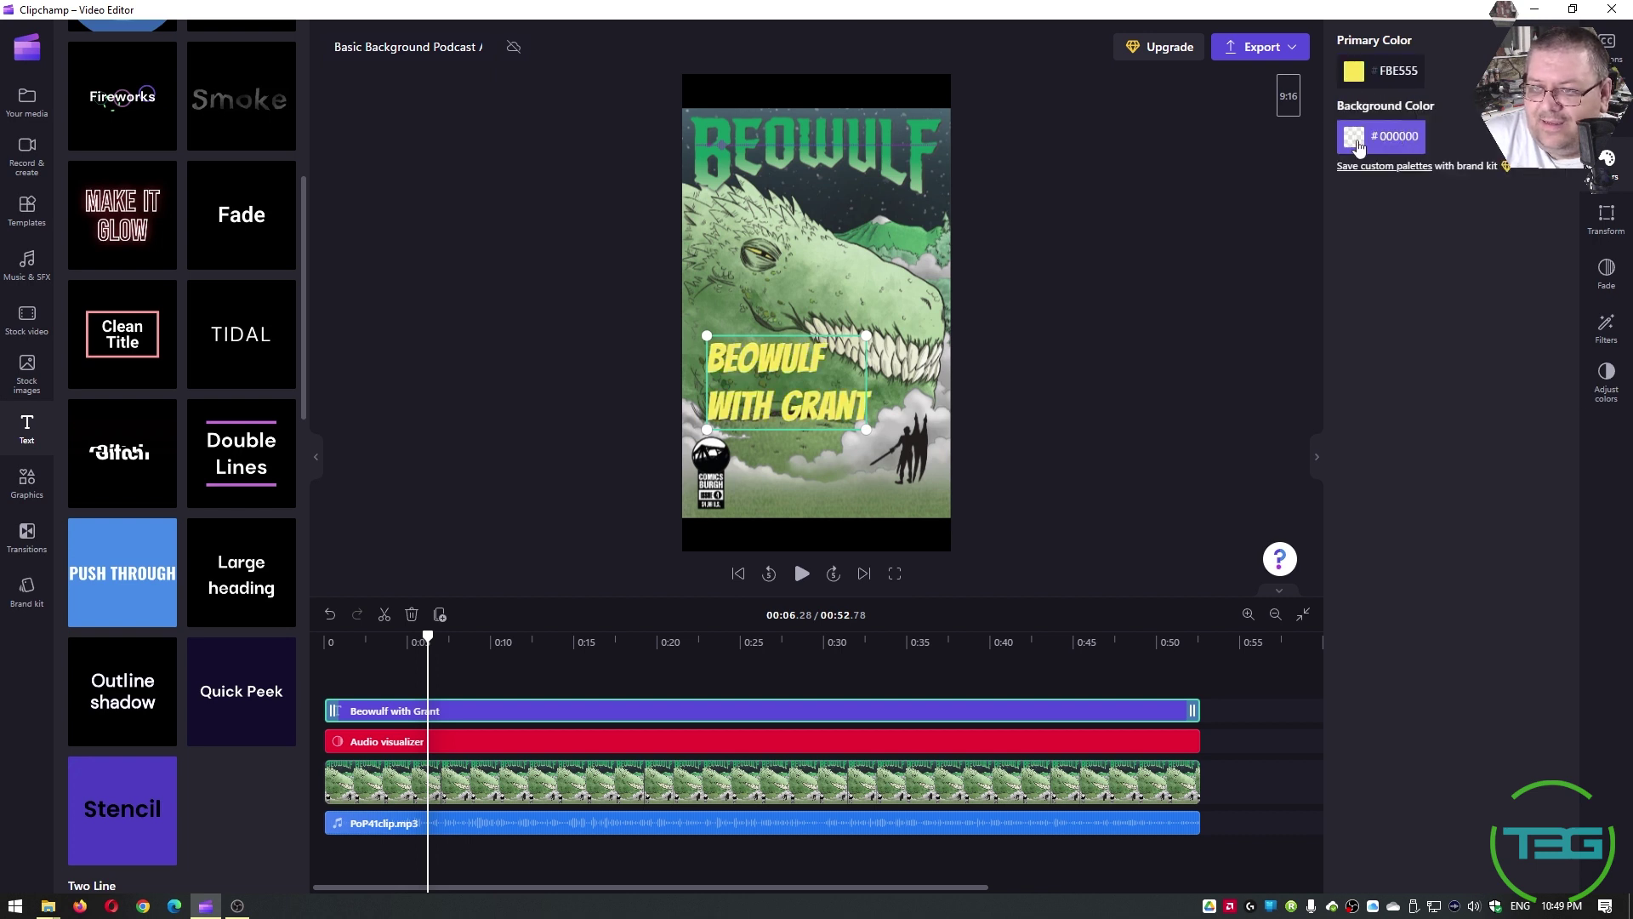
left_click(1353, 136)
left_click(1460, 394)
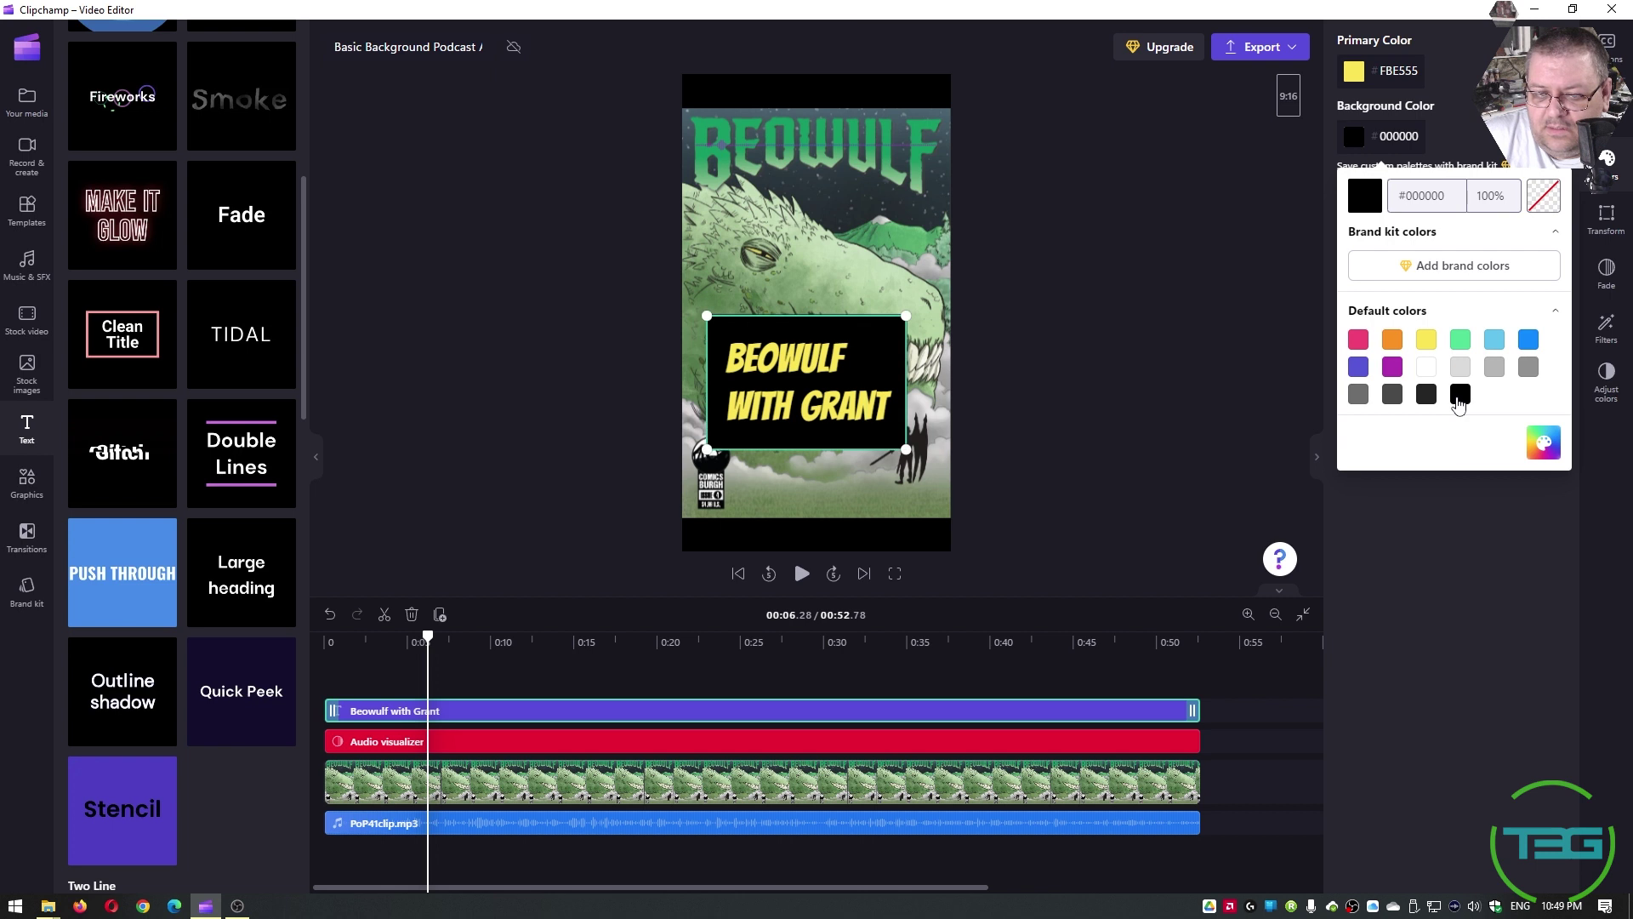
left_click(1543, 194)
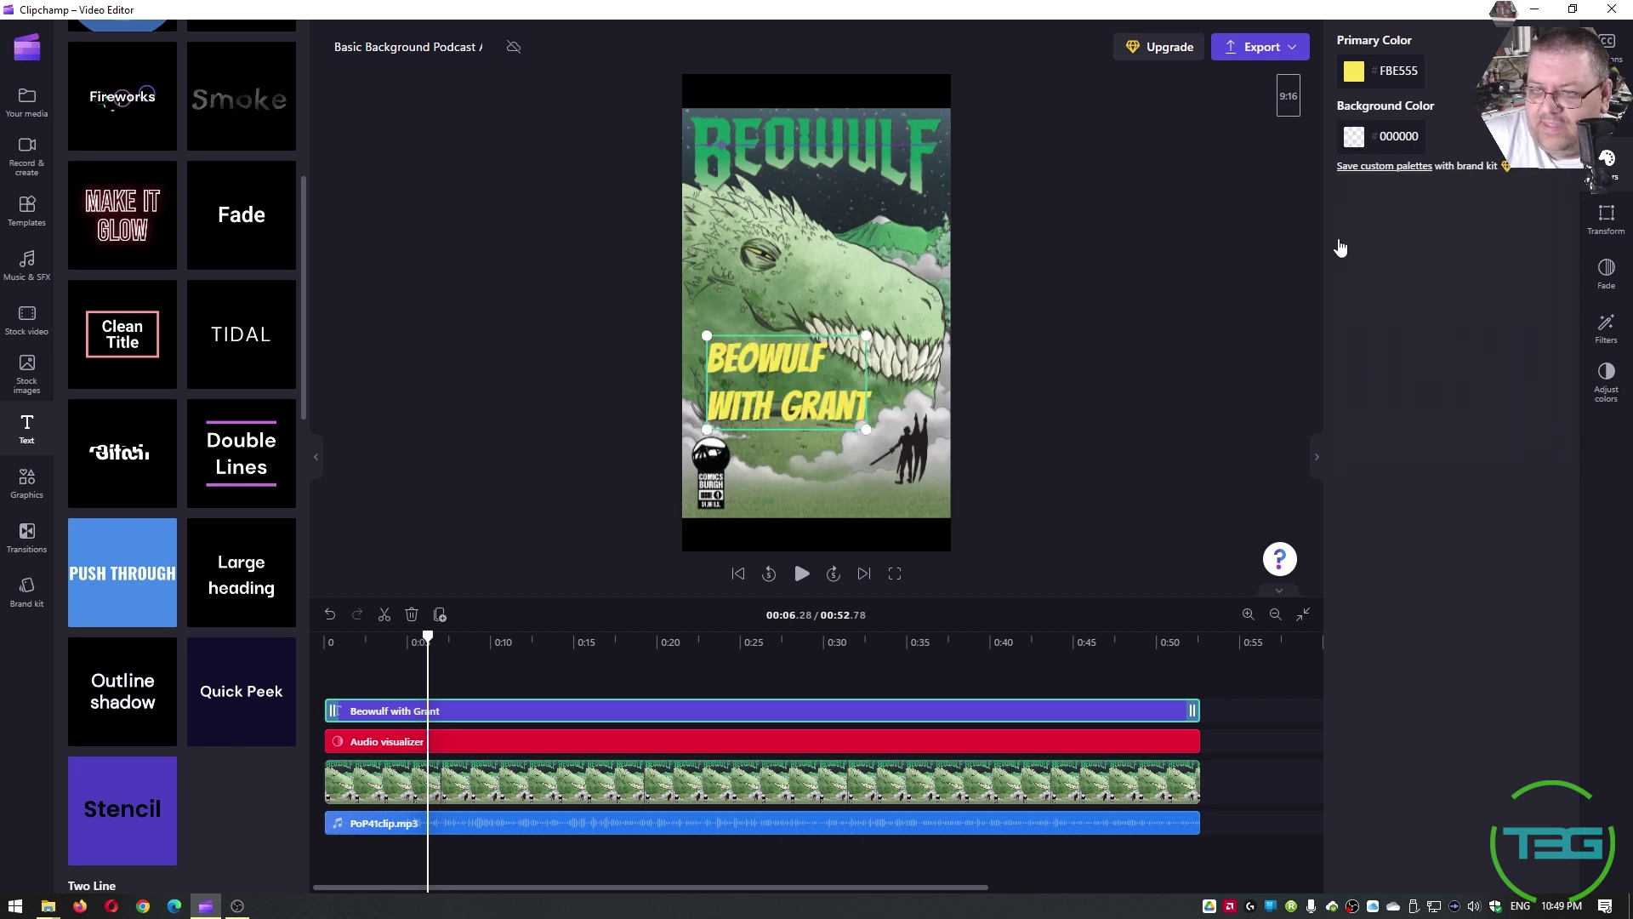
left_click(1128, 423)
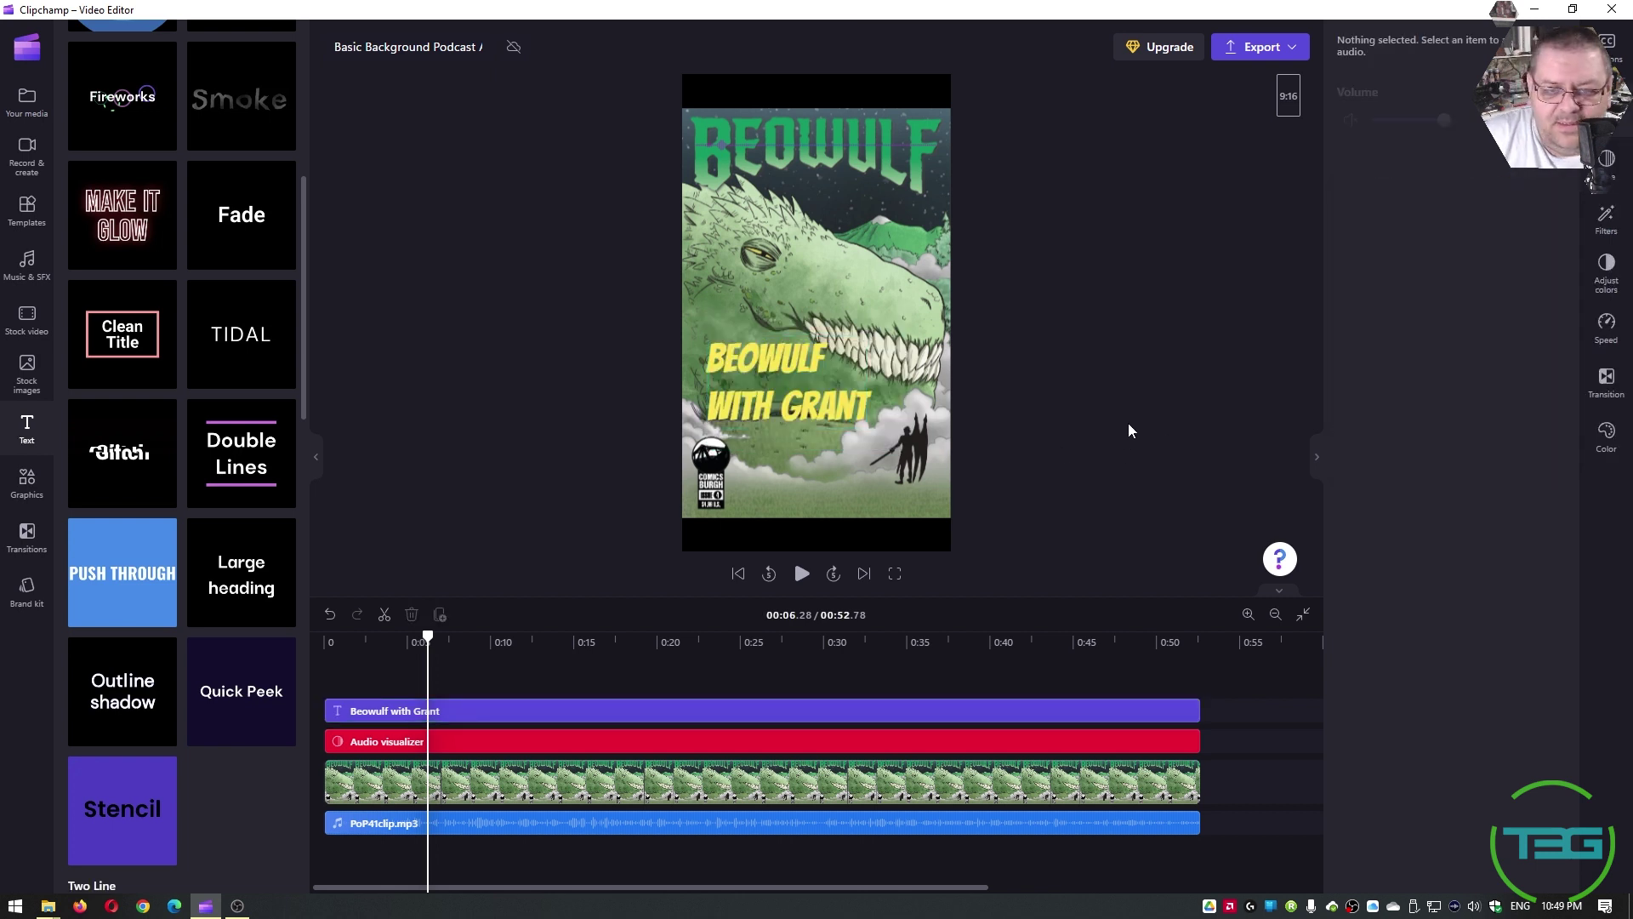
left_click(777, 393)
mouse_move(777, 393)
left_mouse_down()
mouse_move(765, 427)
mouse_move(796, 375)
mouse_move(779, 361)
left_mouse_up()
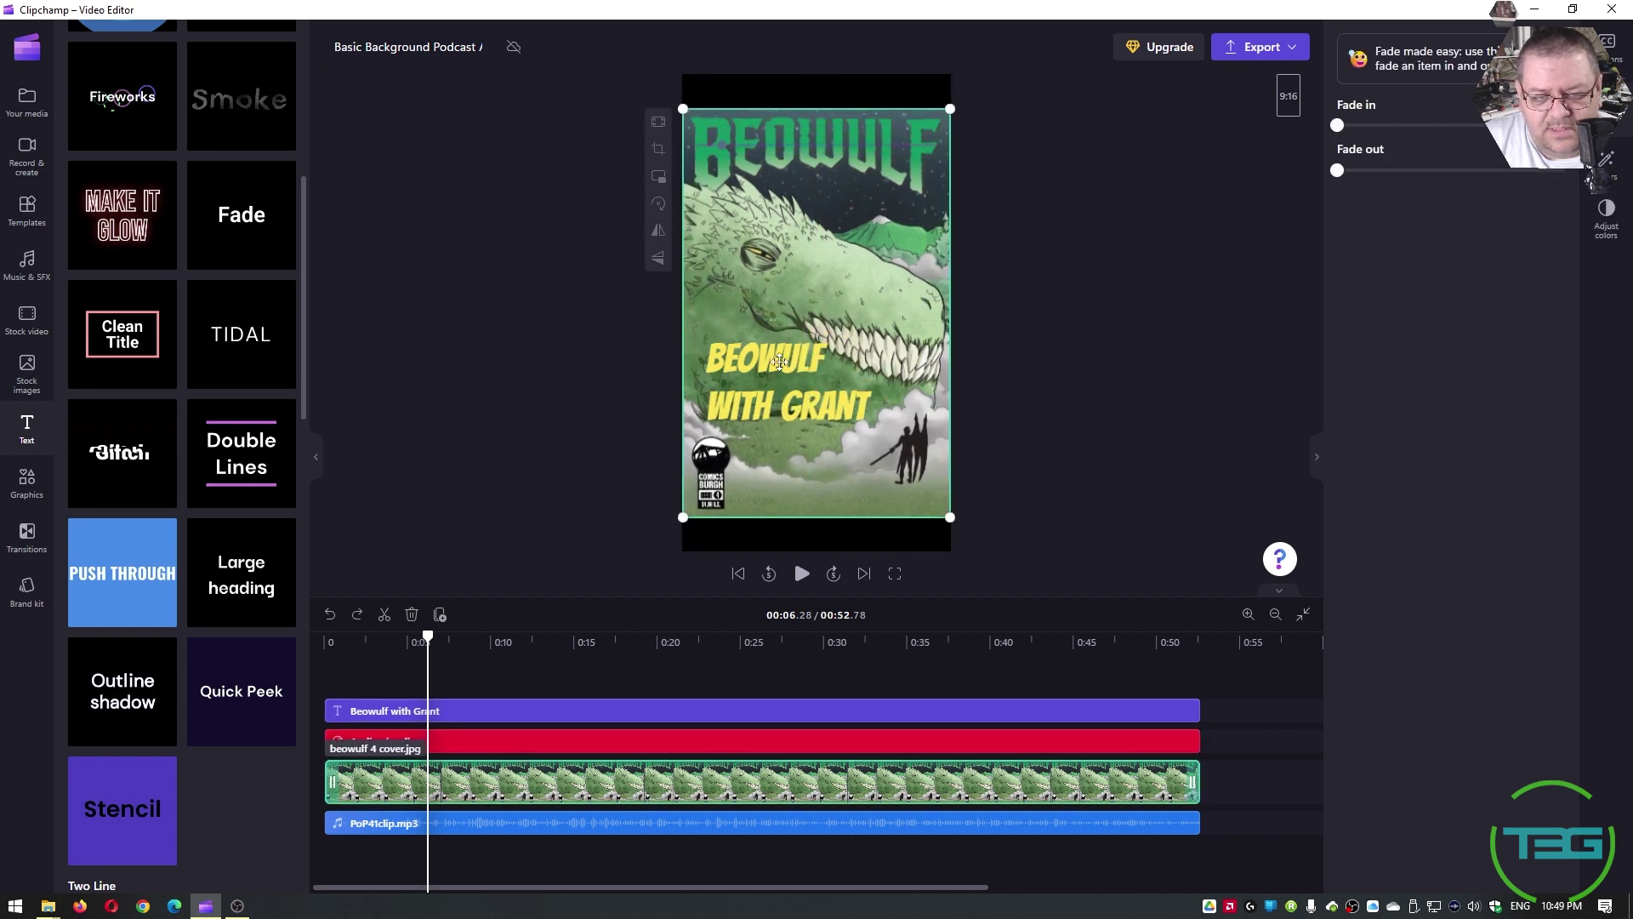
Nudge the title lower and give it a purple B030B0 background box.
left_click(675, 690)
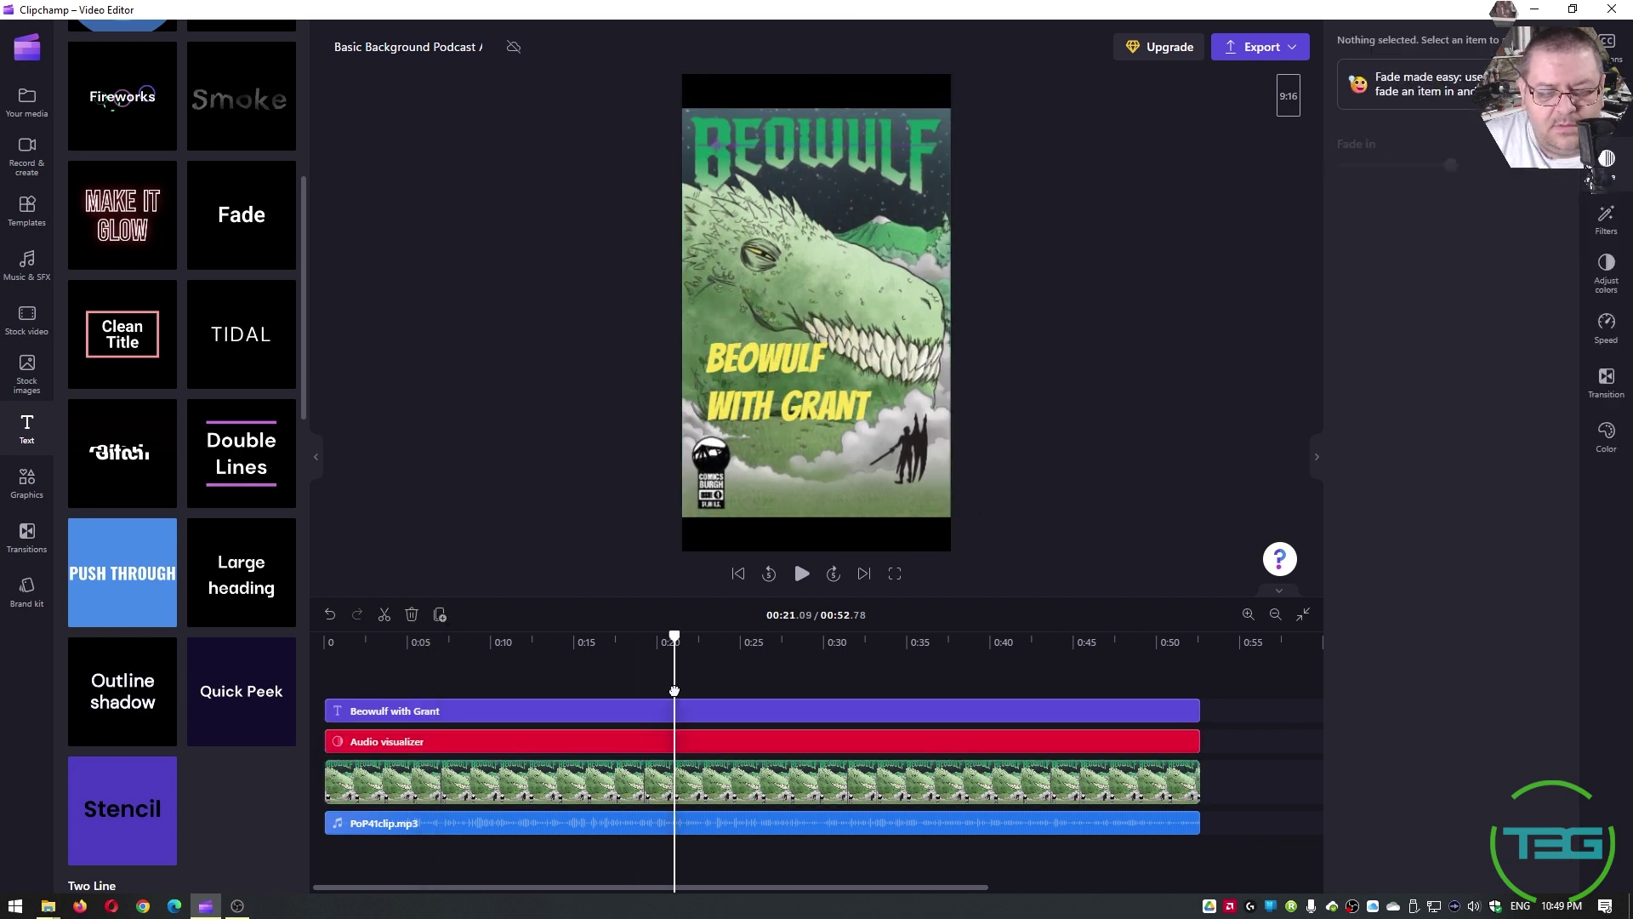
left_click(677, 710)
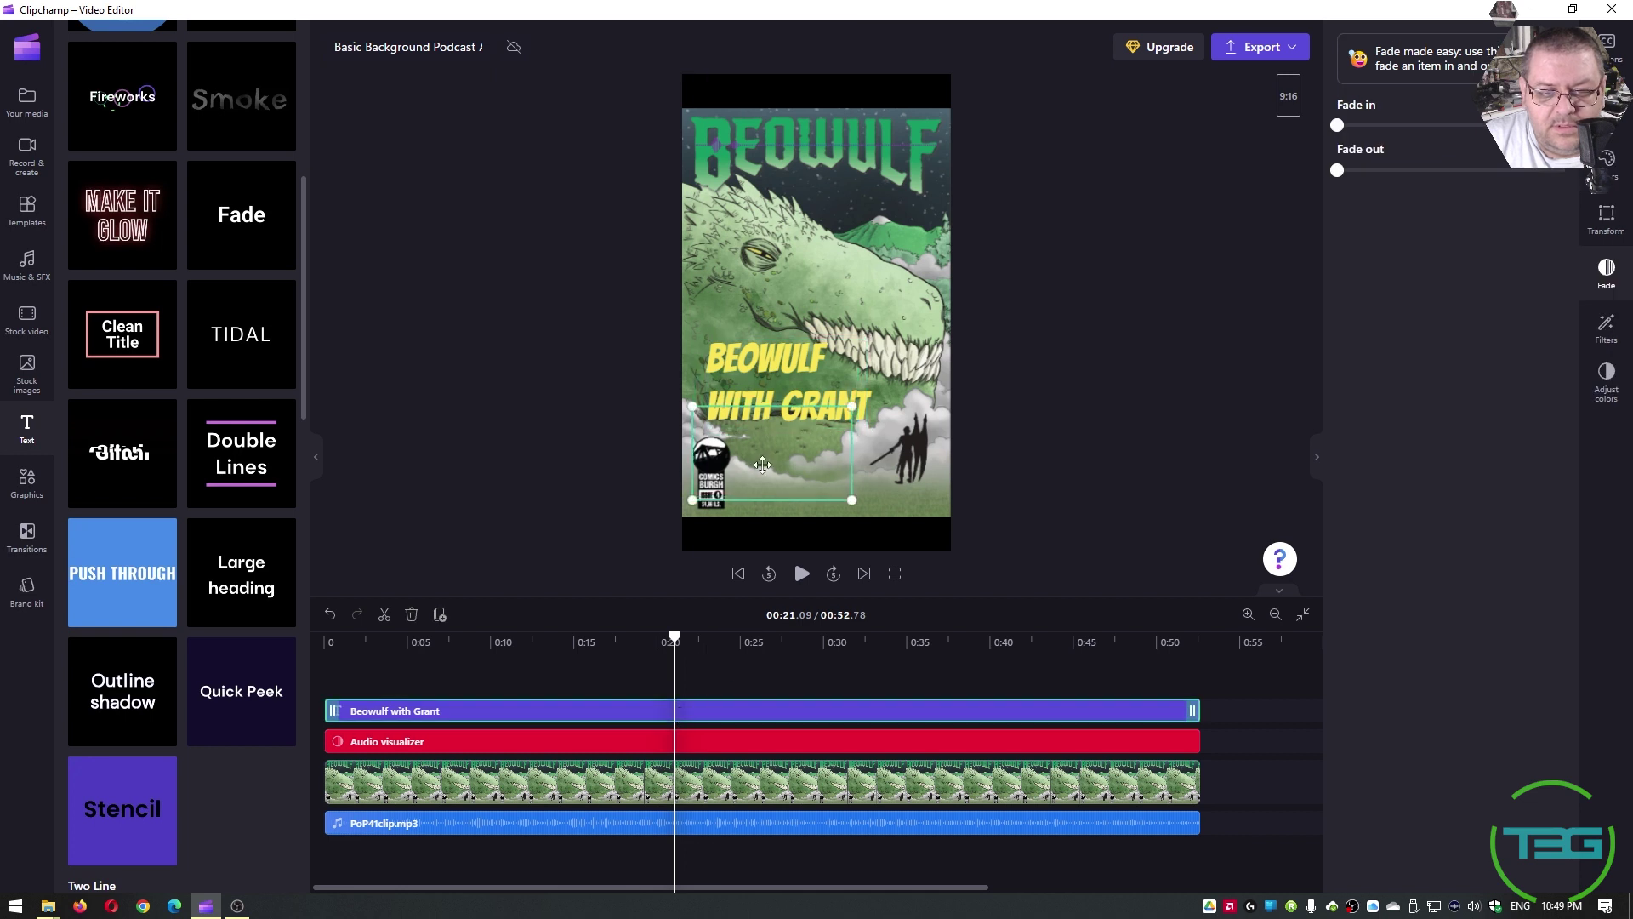
left_click_drag(762, 464, 763, 476)
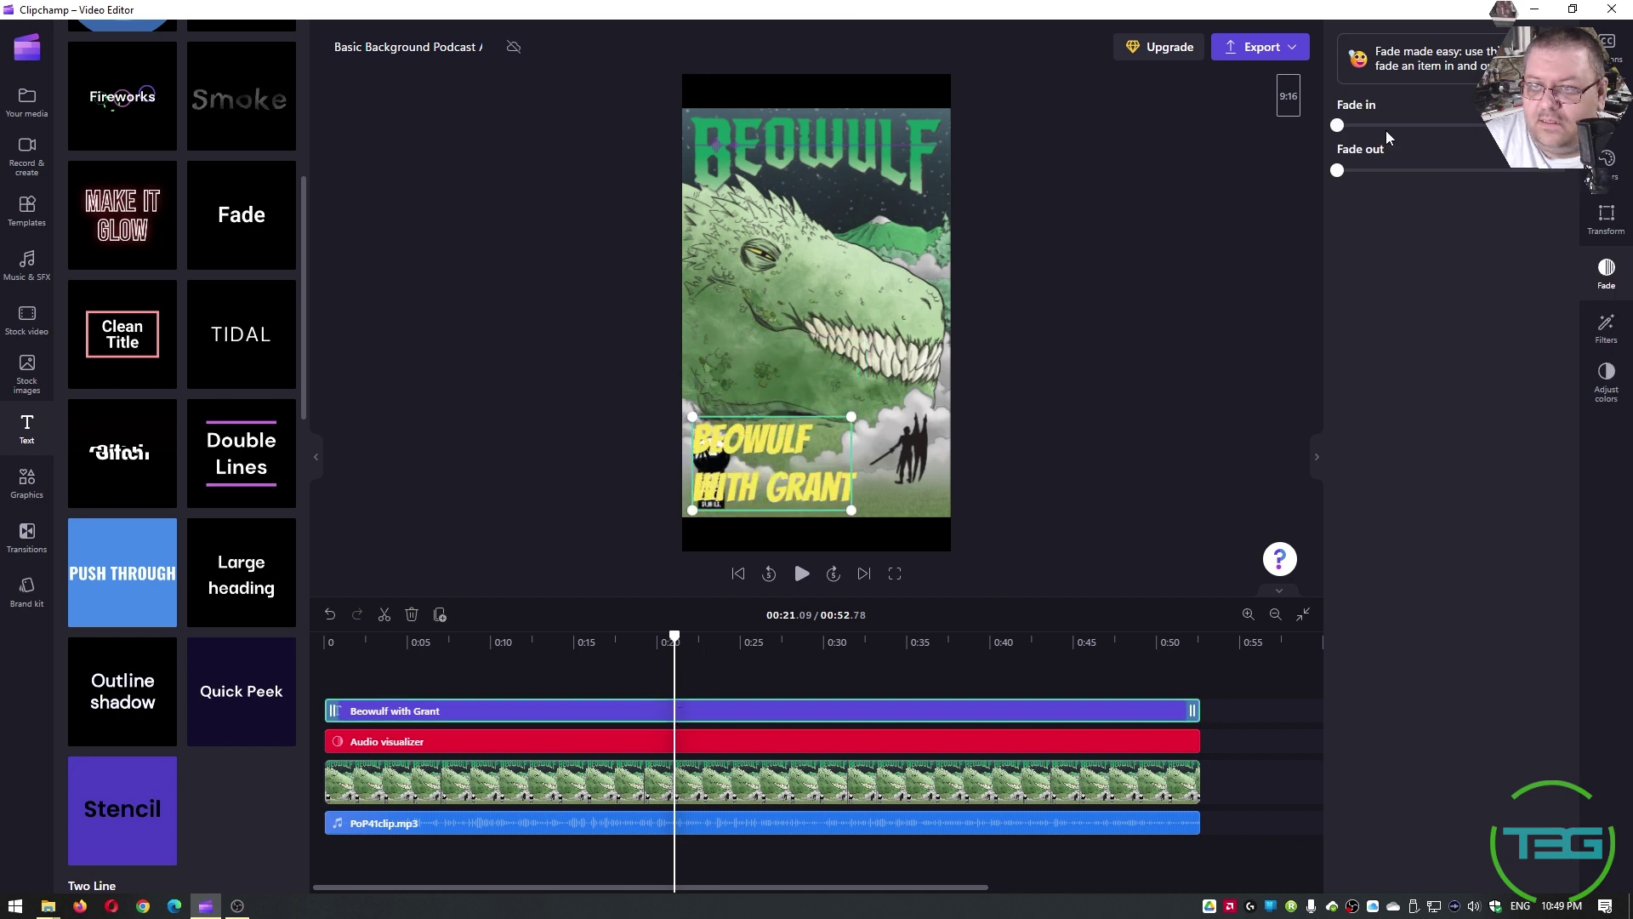
left_click(1606, 159)
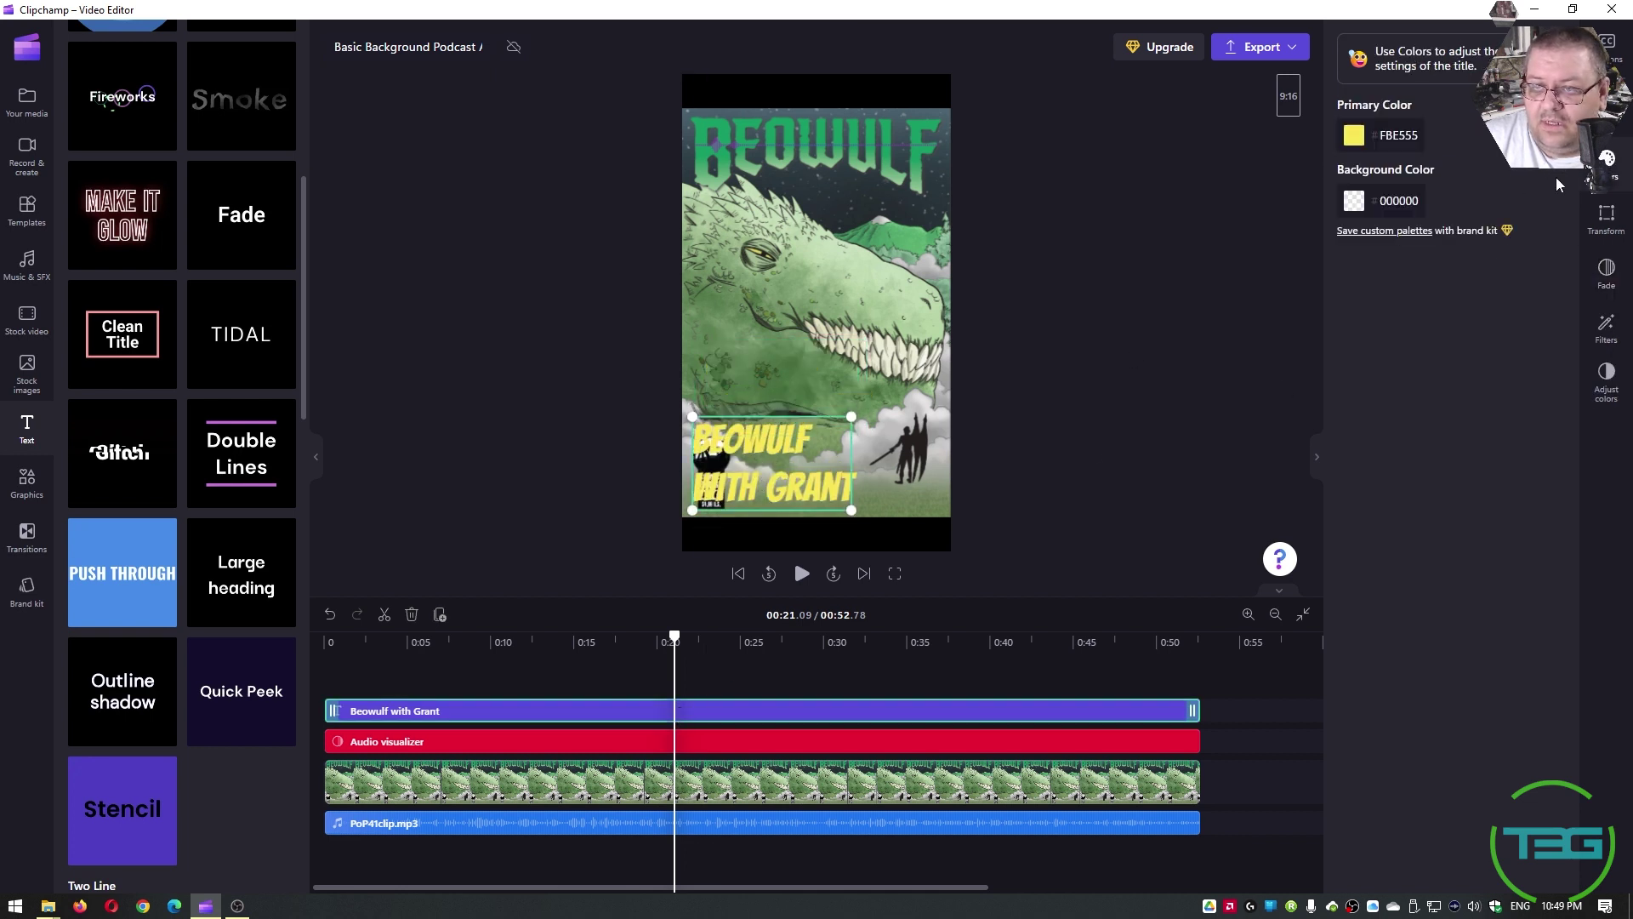
left_click(1354, 201)
key("Return")
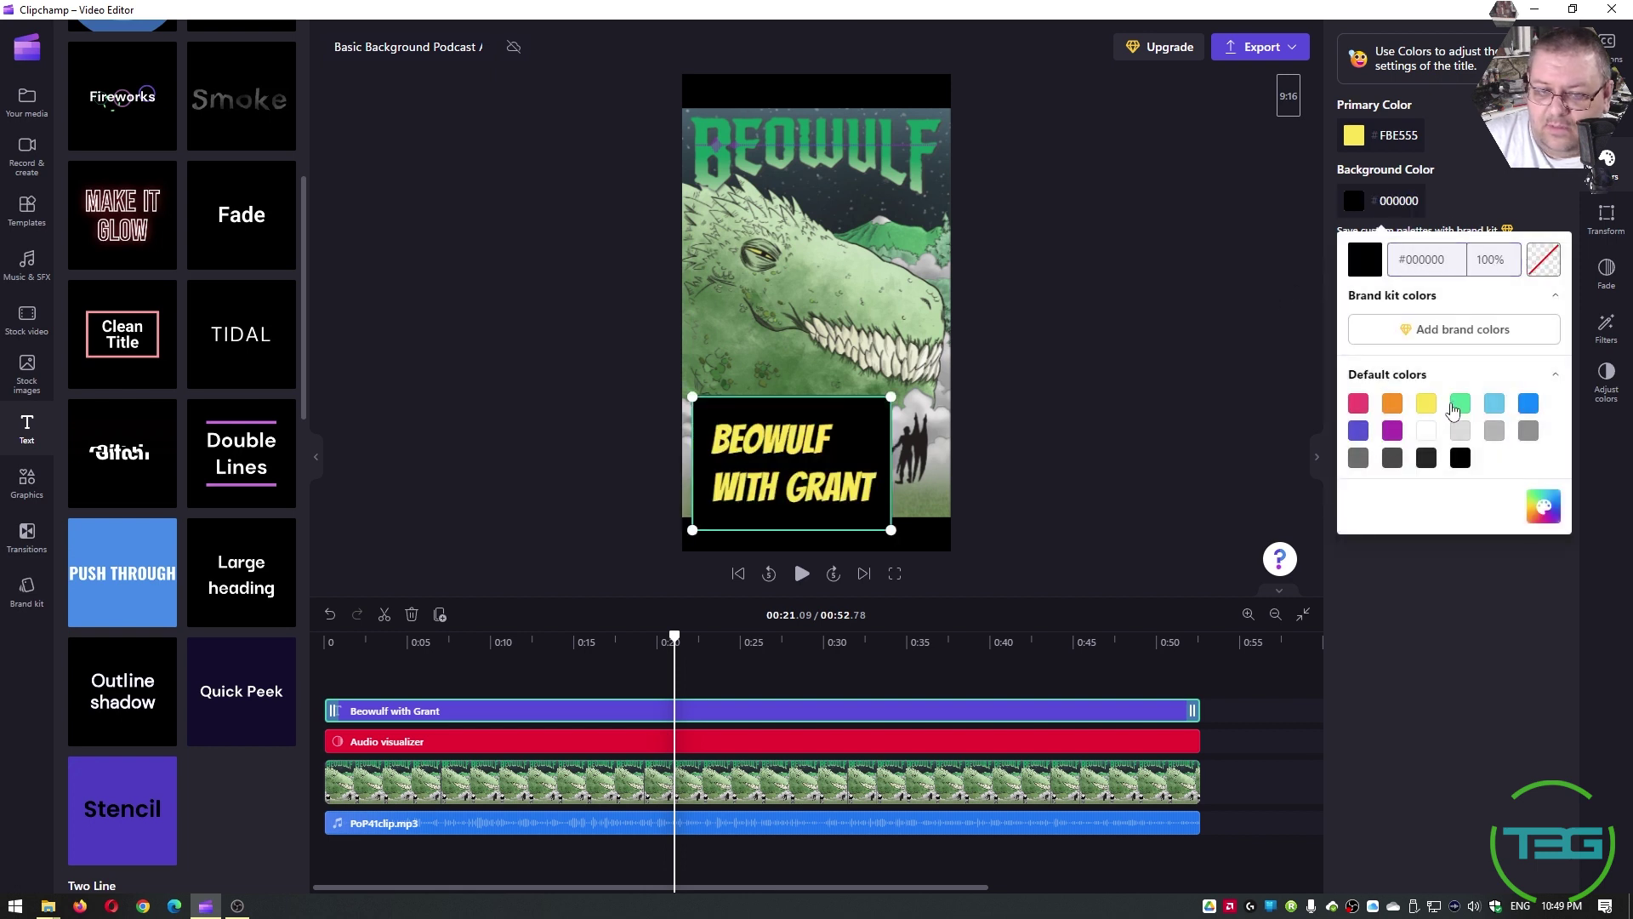
left_click(1459, 404)
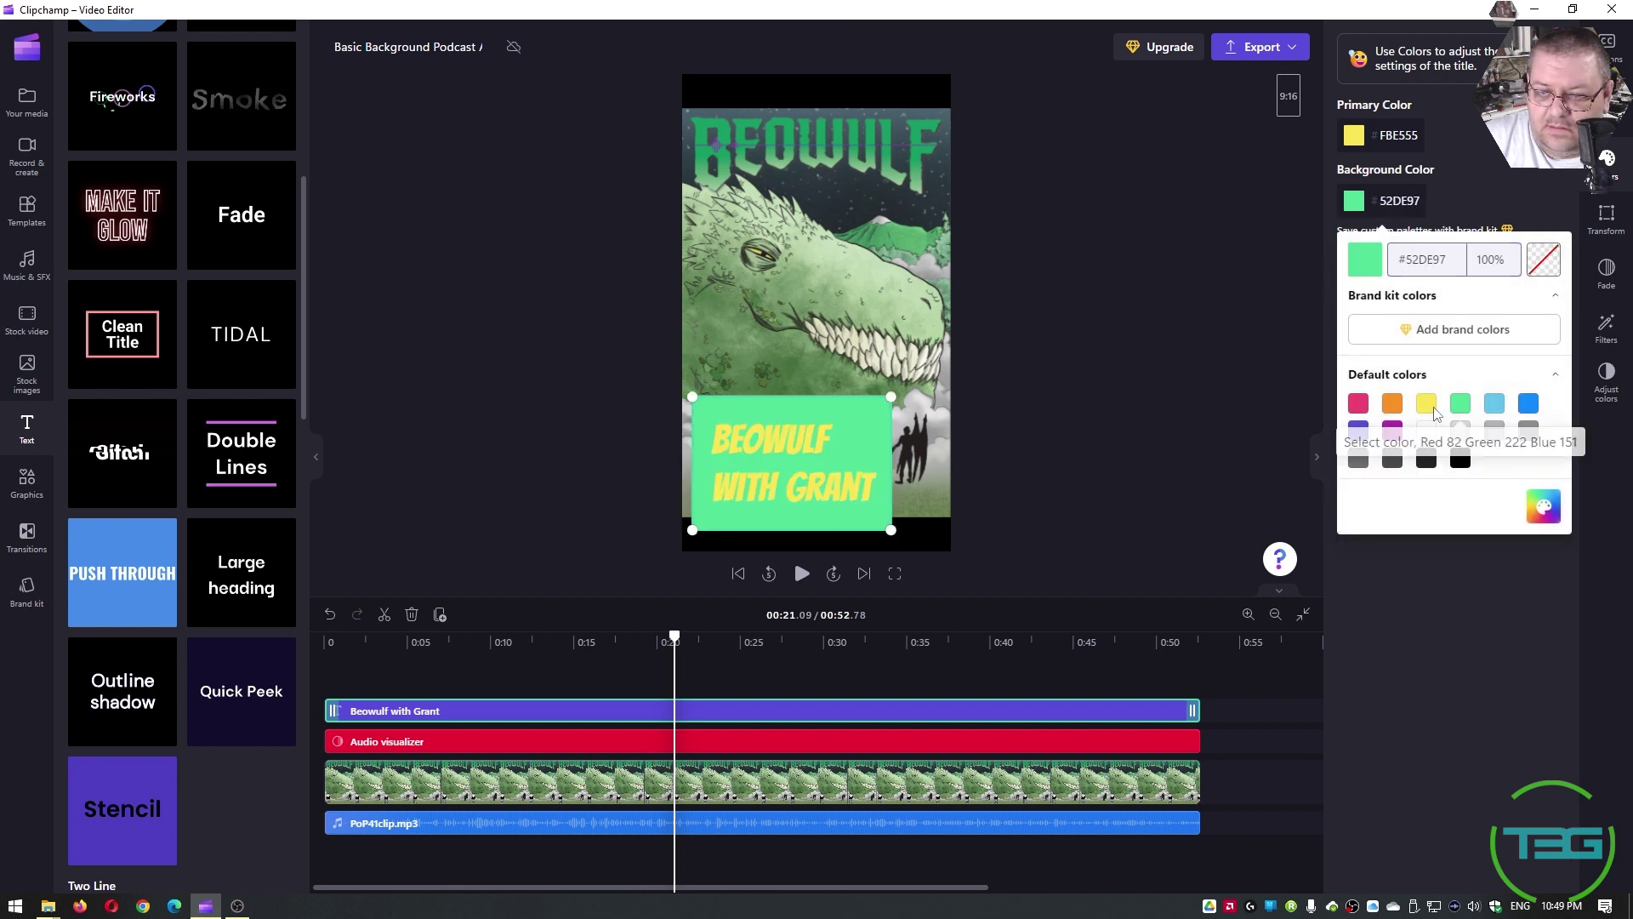
left_click(1359, 405)
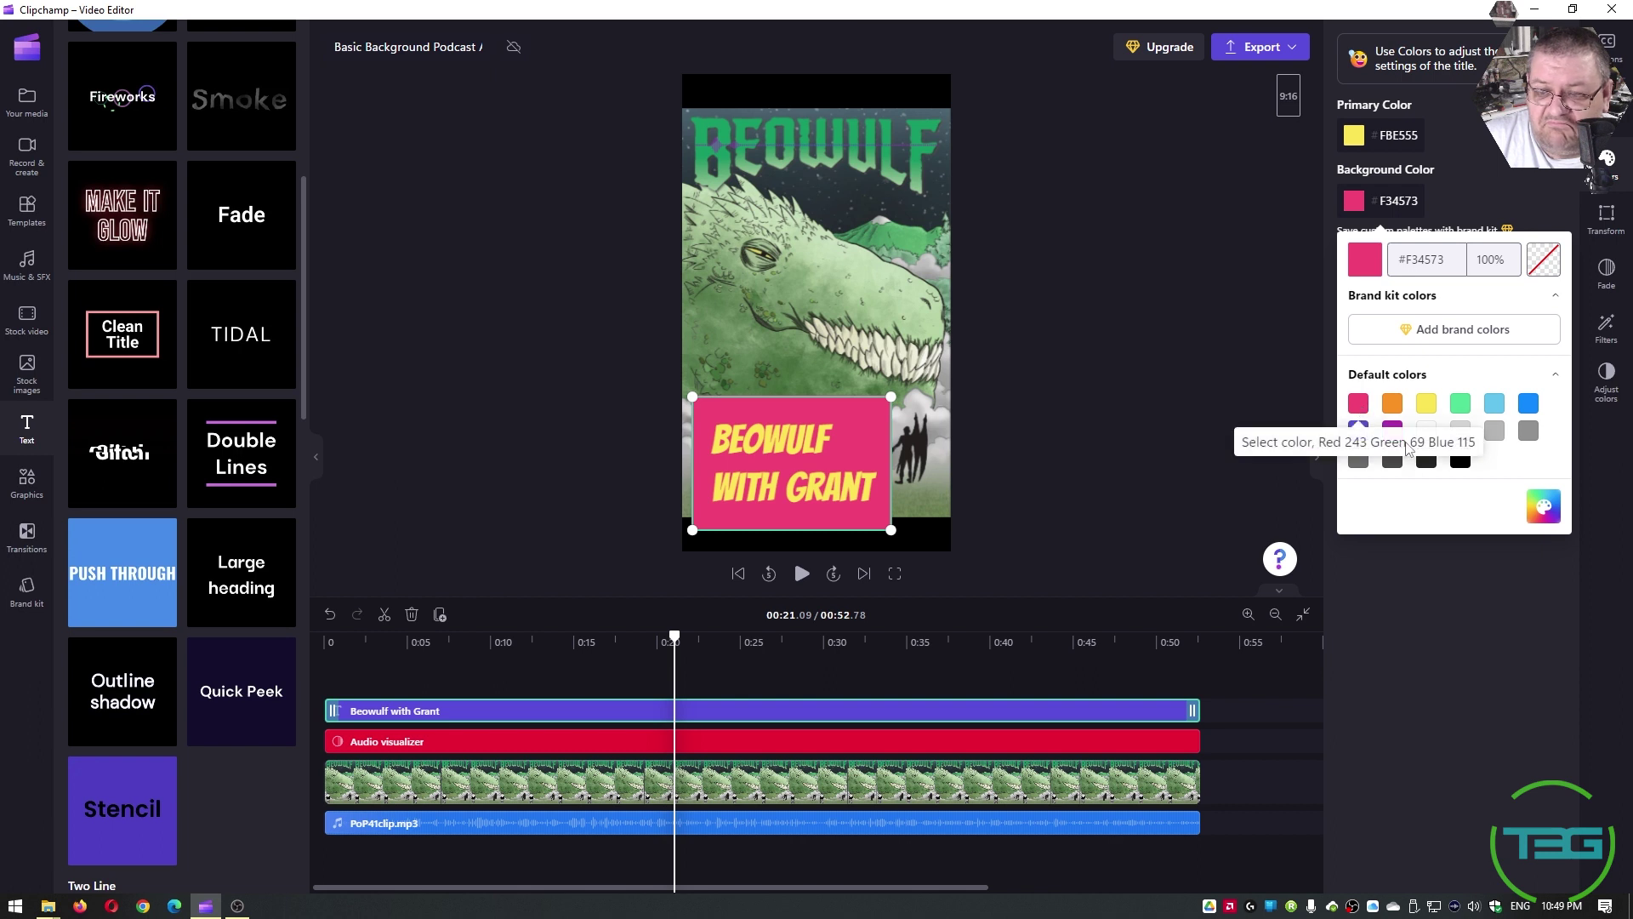
left_click(1390, 431)
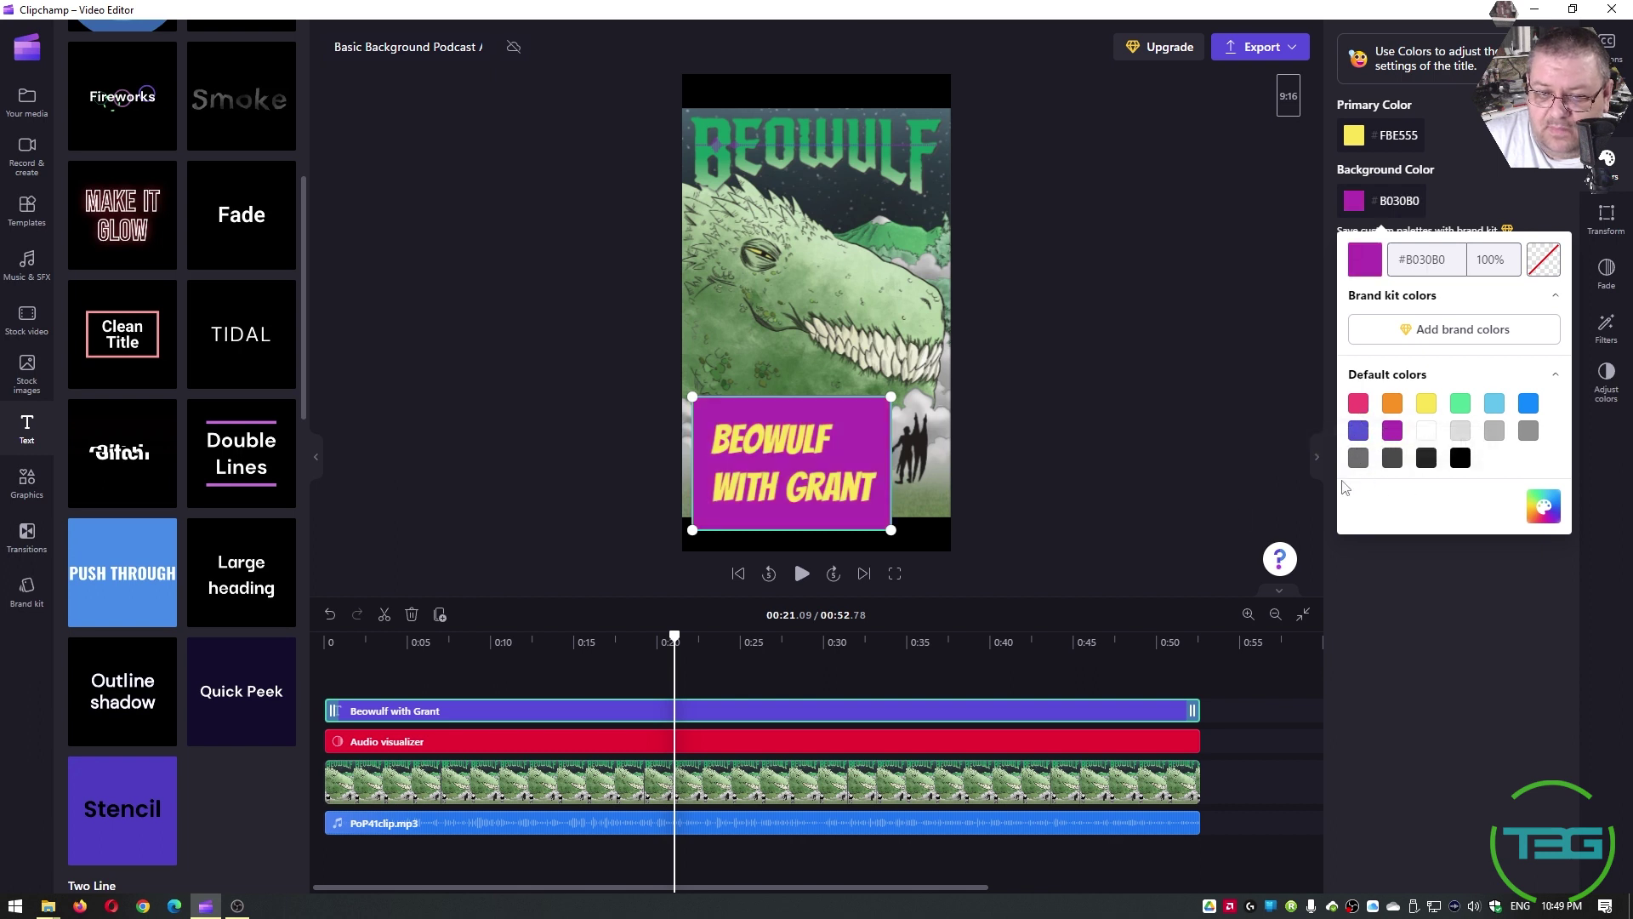
left_click(746, 508)
Reposition the purple title box in the lower left of the cover.
mouse_move(753, 477)
left_mouse_down()
mouse_move(742, 493)
mouse_move(771, 492)
left_mouse_up()
left_click(548, 435)
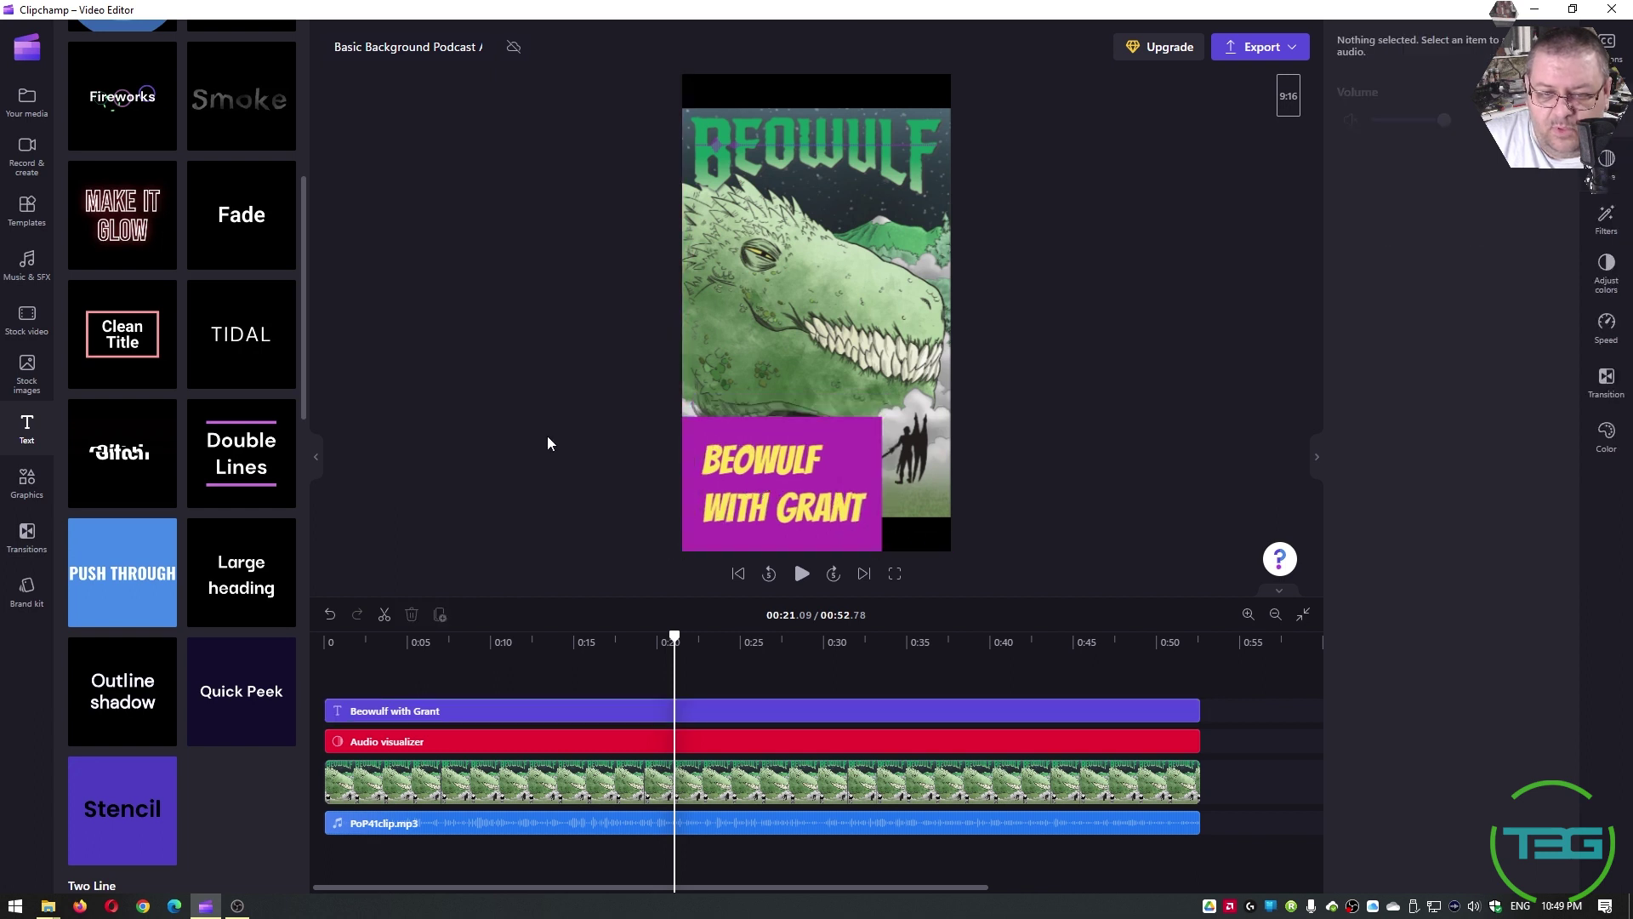
left_click(784, 484)
left_click_drag(782, 445, 788, 422)
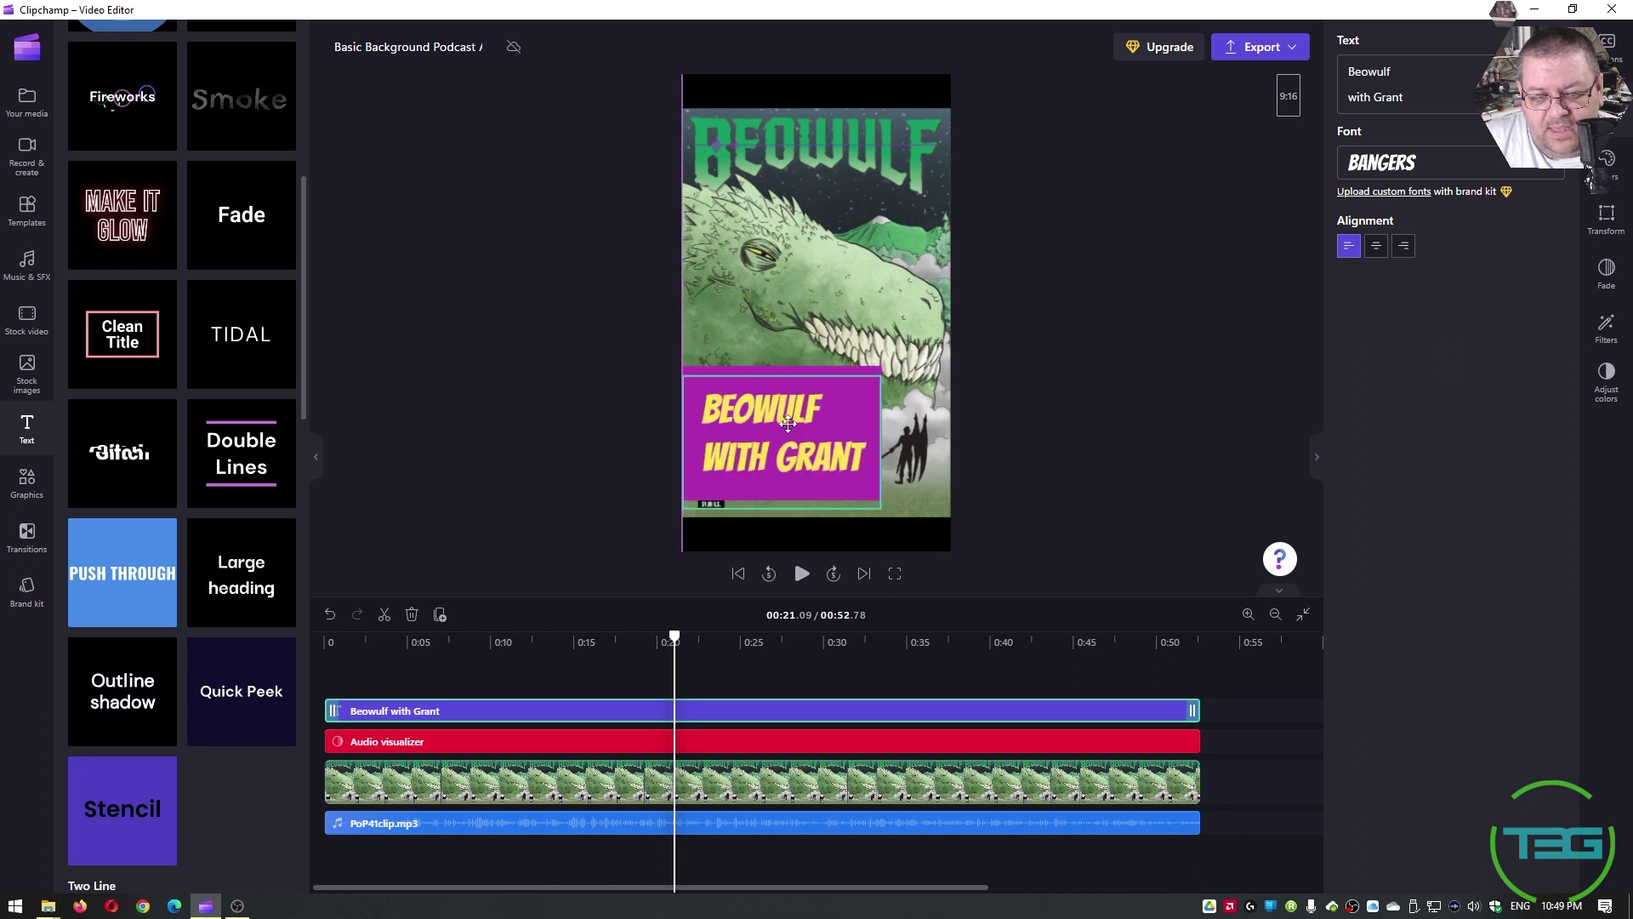
left_click(642, 407)
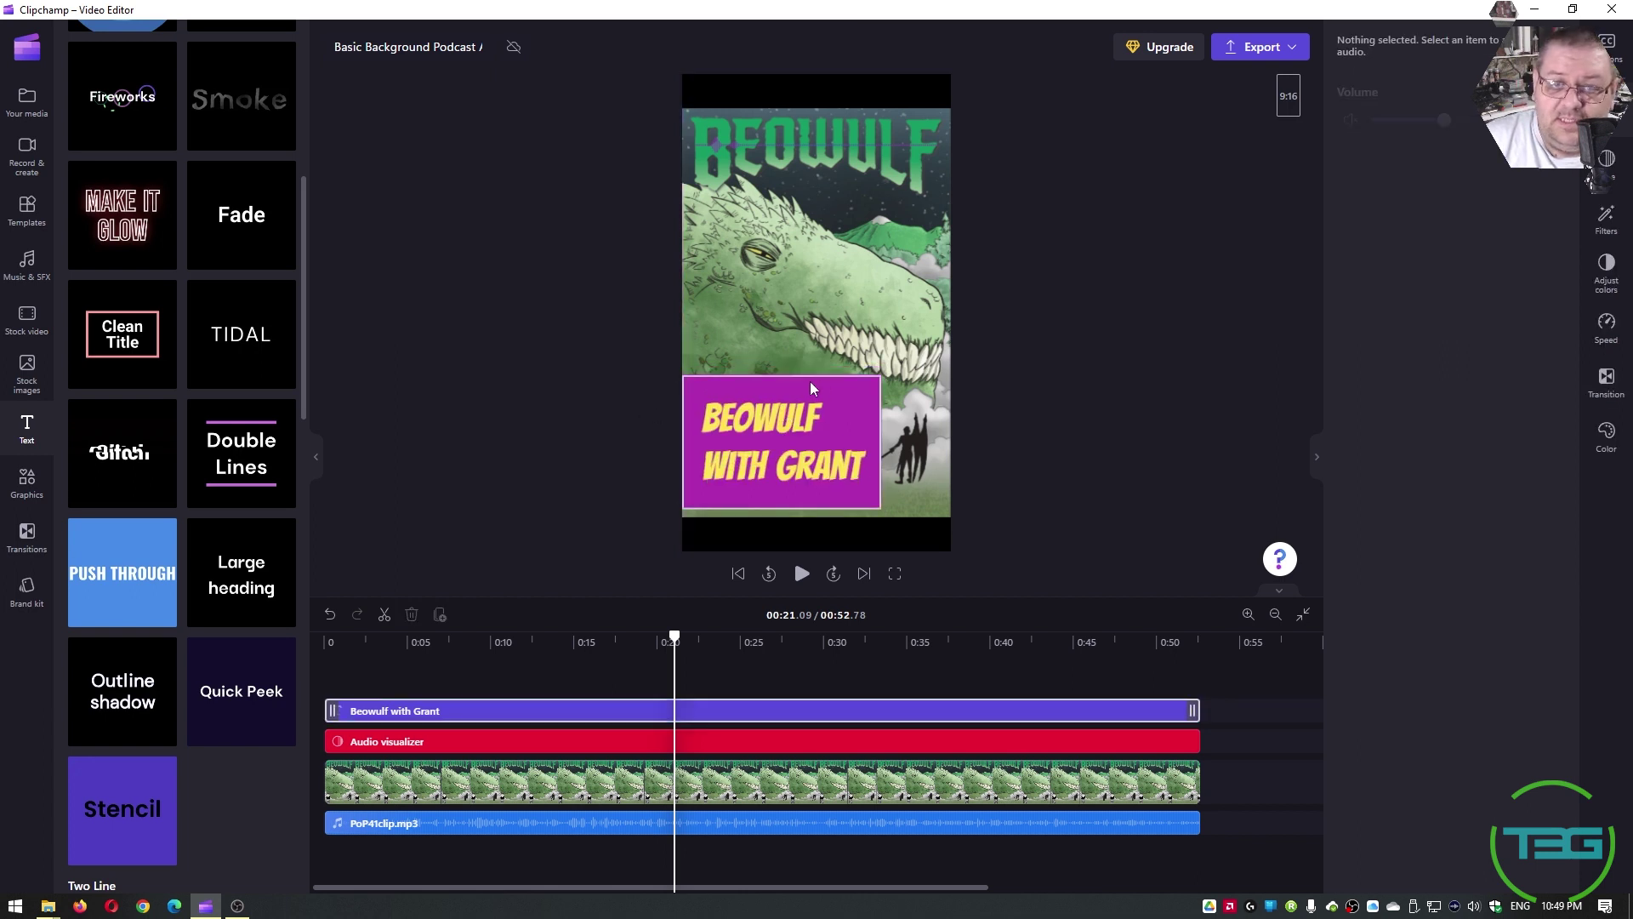
left_click(436, 650)
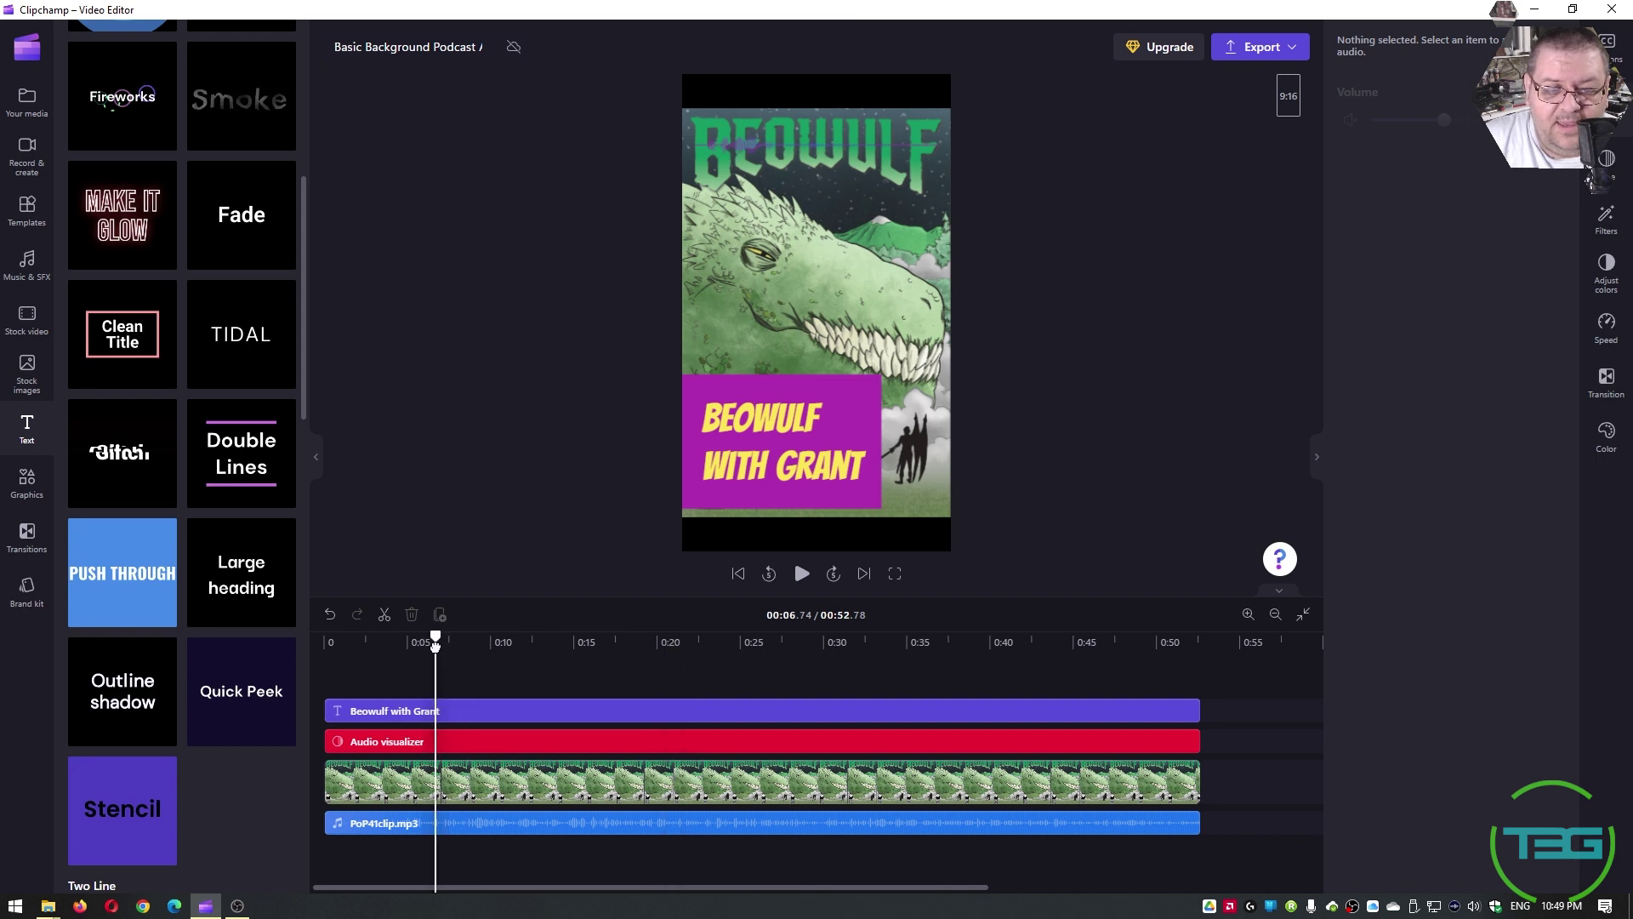
left_click(499, 711)
Centre the audio visualizer, keep it as bars and enlarge it to maximum size.
left_click(502, 741)
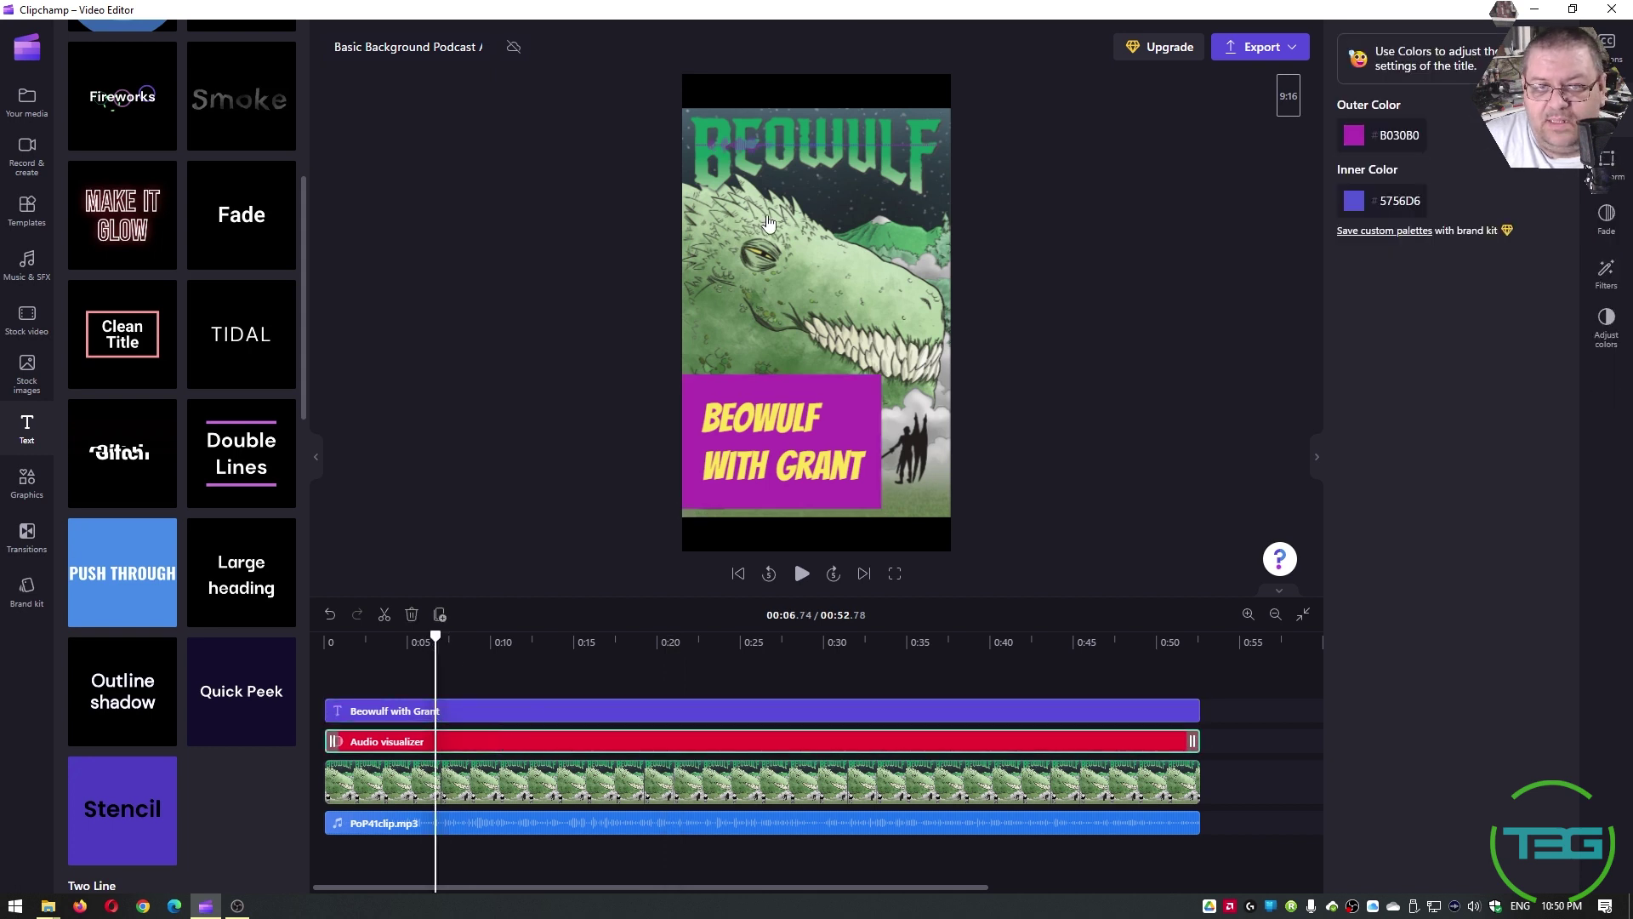
left_click(747, 147)
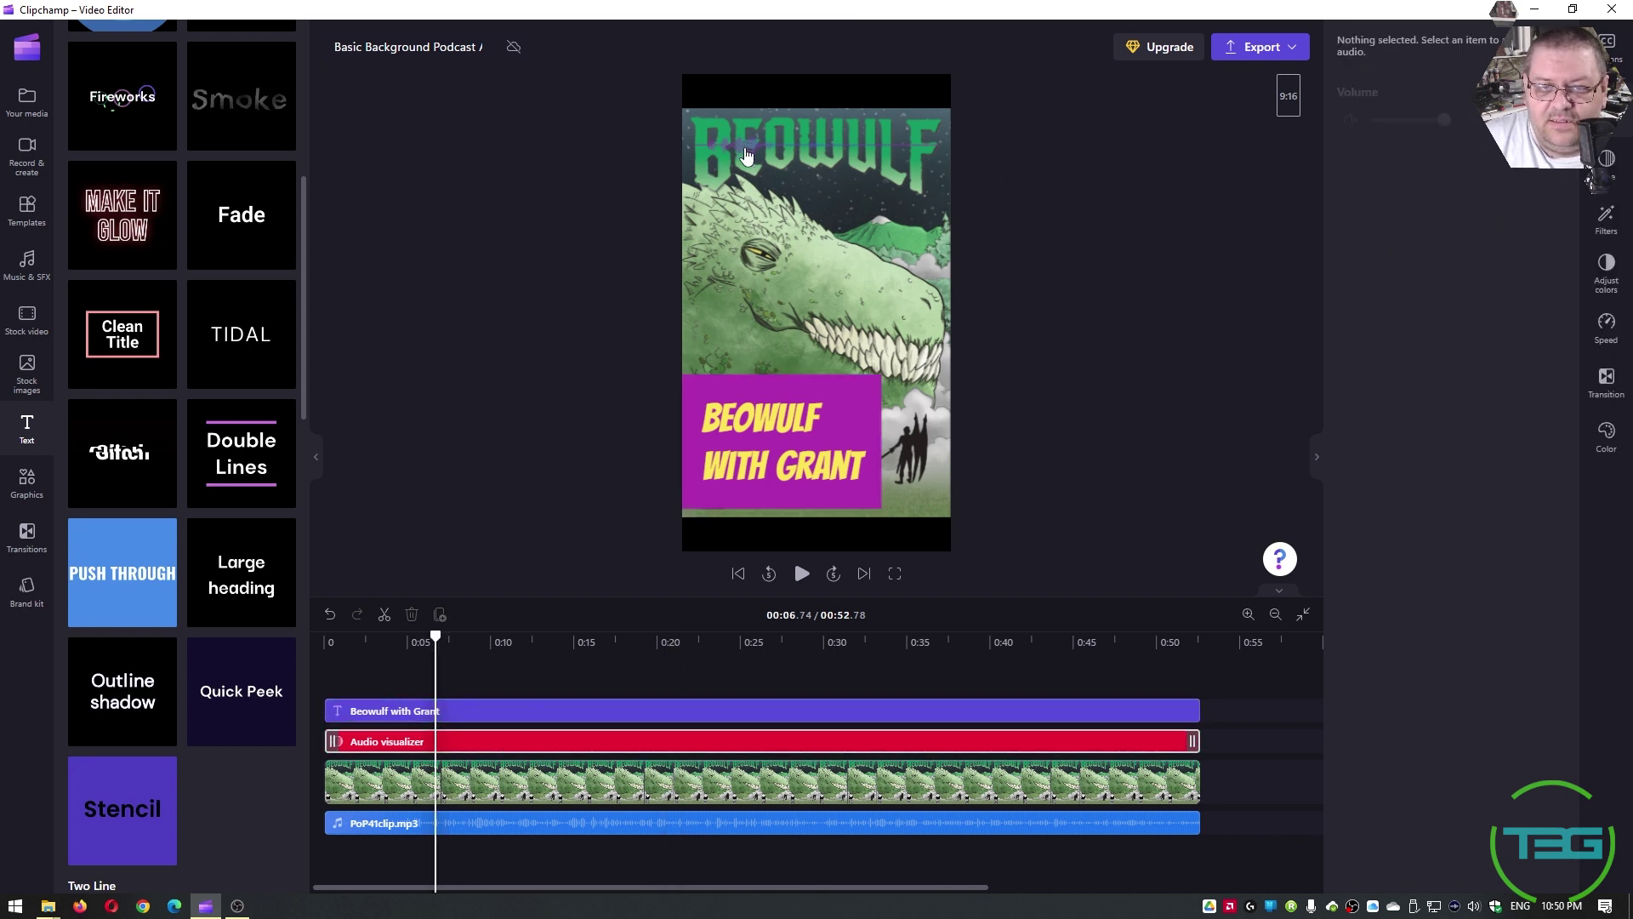
left_click(747, 146)
left_click(599, 725)
left_click(599, 727)
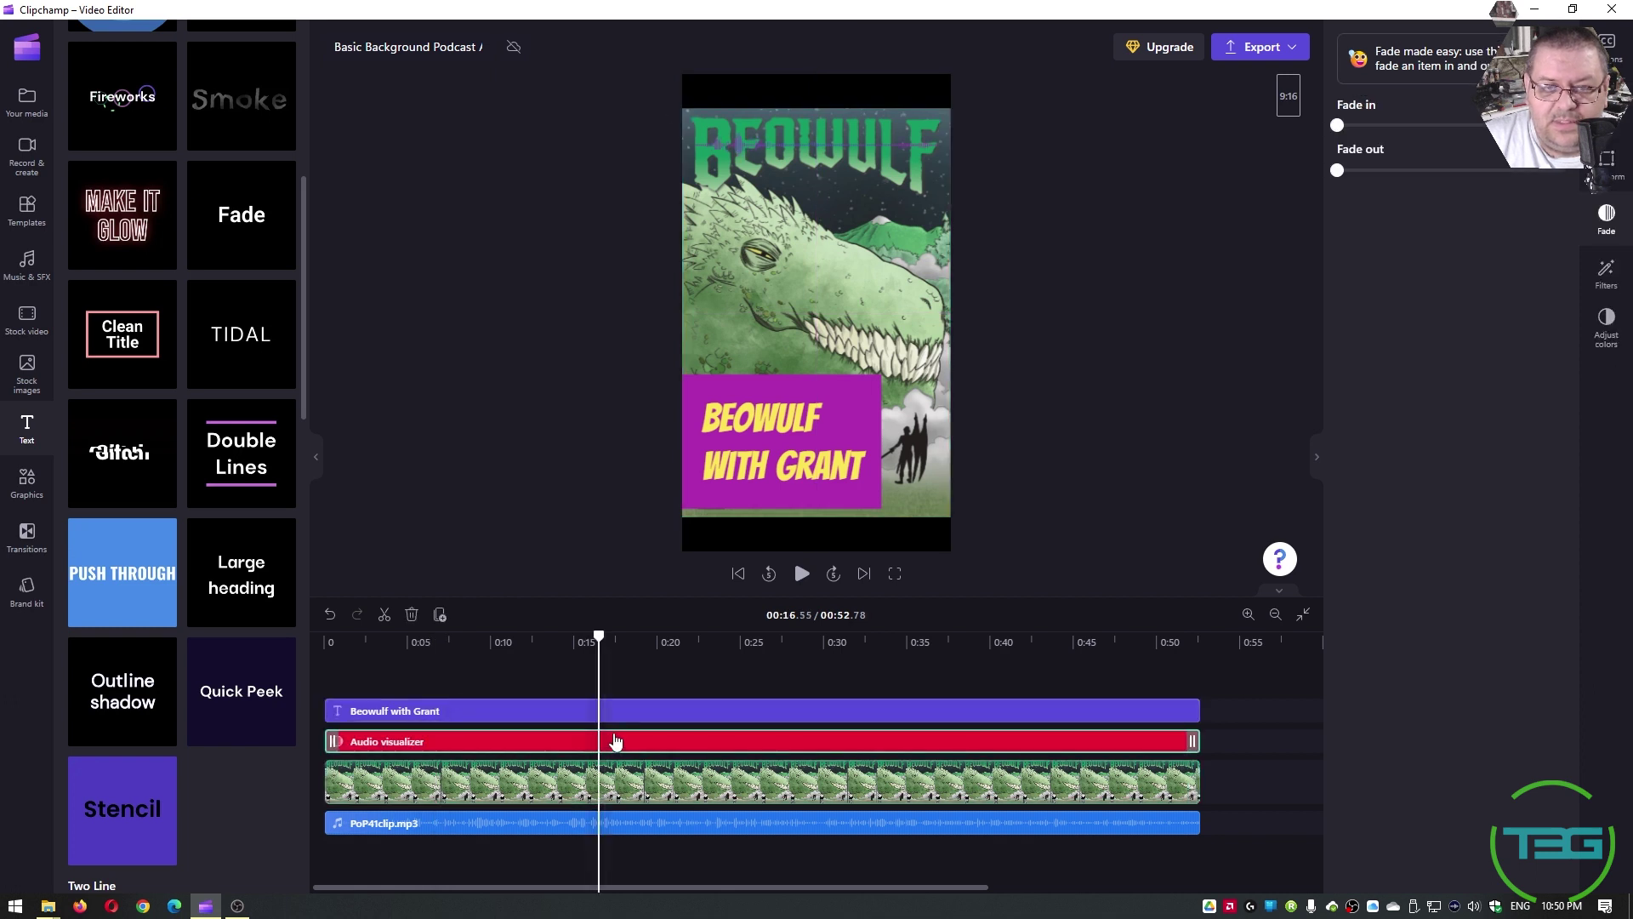
left_click(1610, 164)
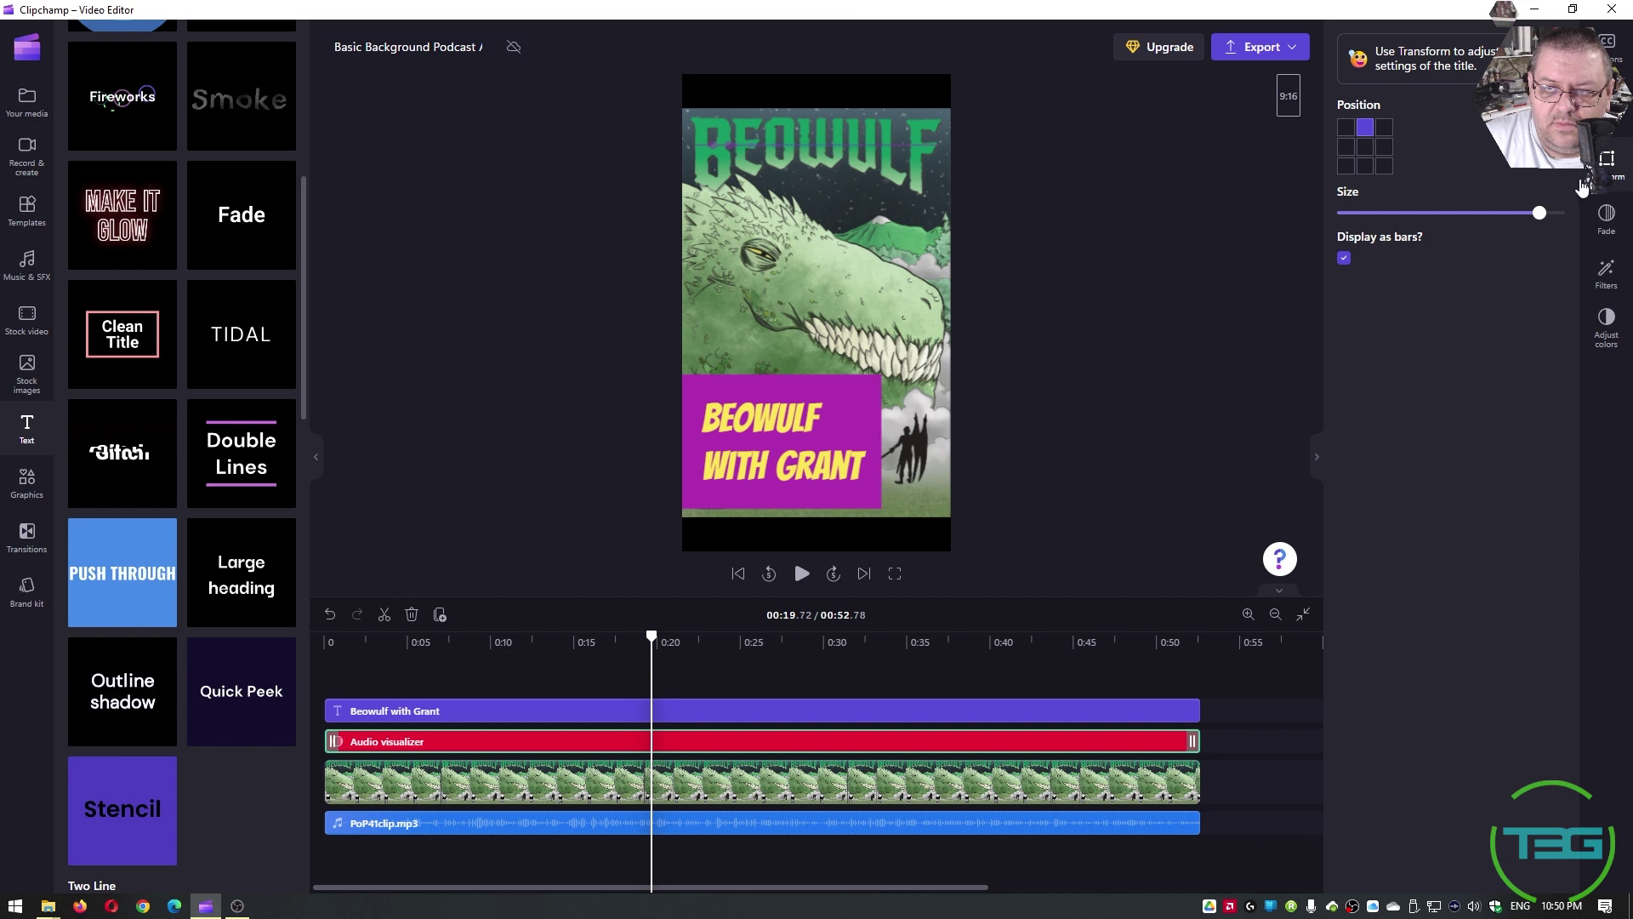
left_click(1365, 146)
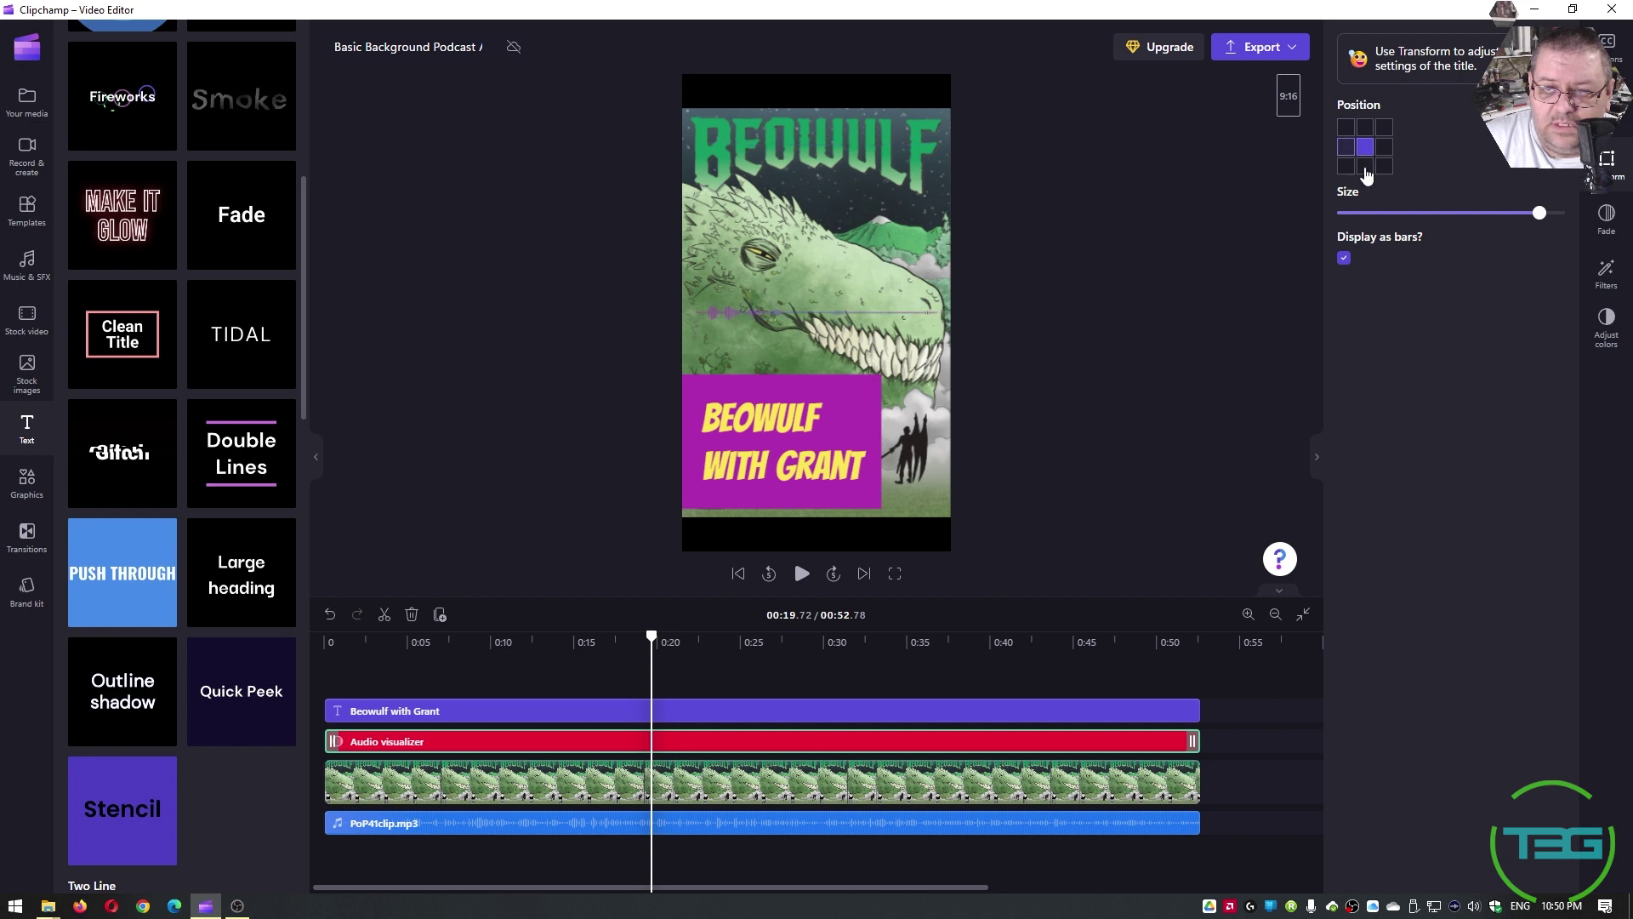
left_click(1344, 258)
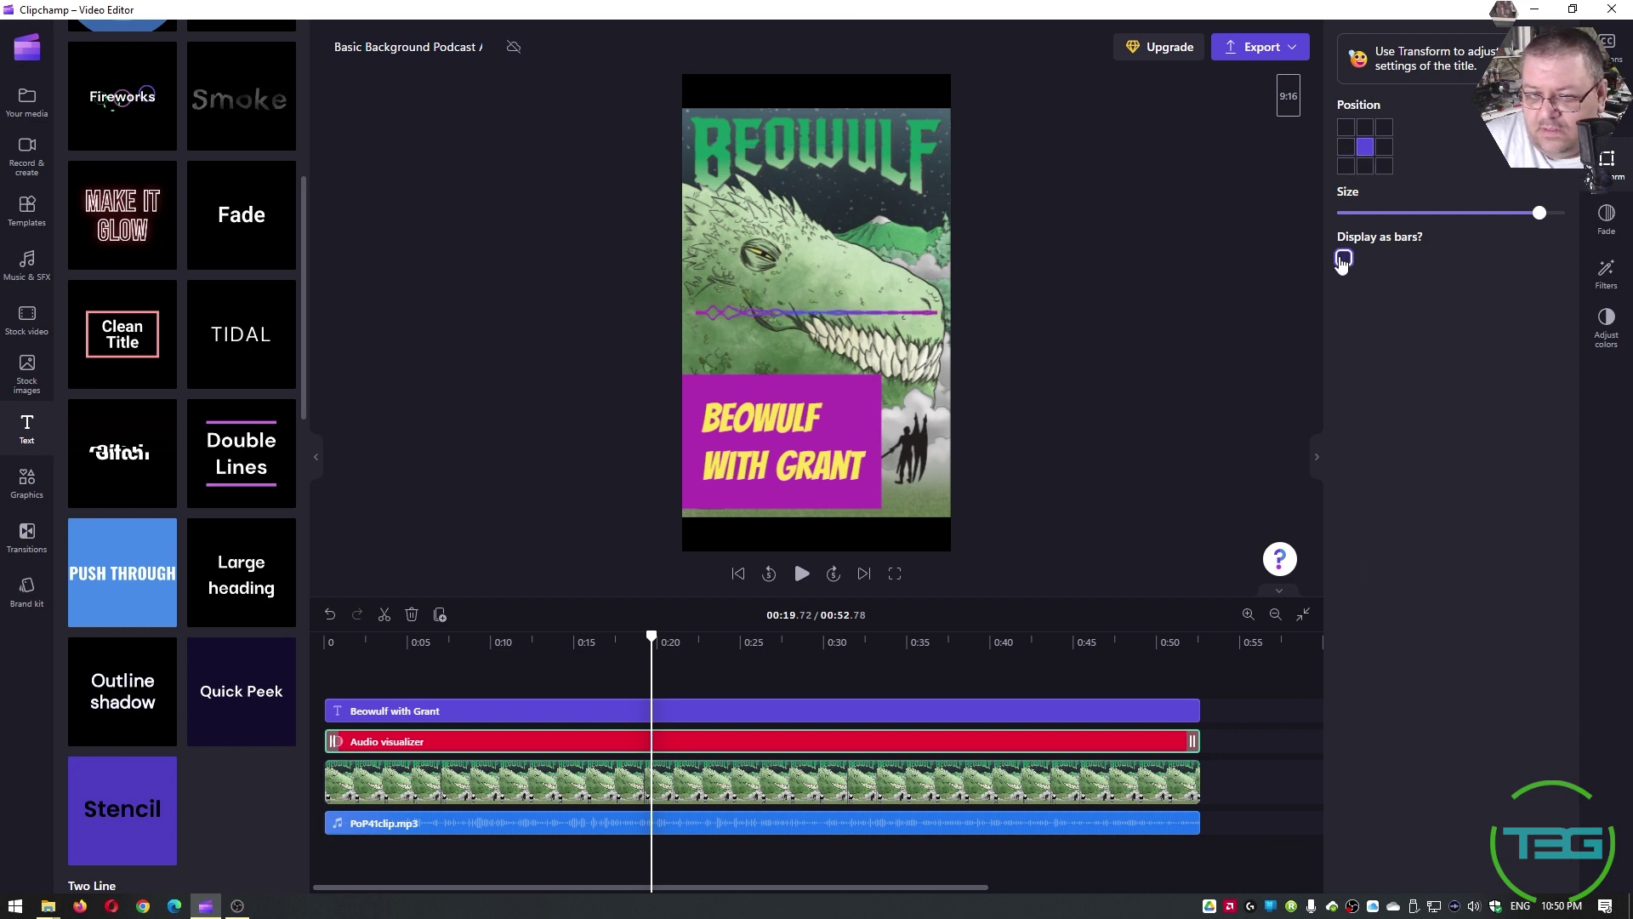
left_click(1343, 259)
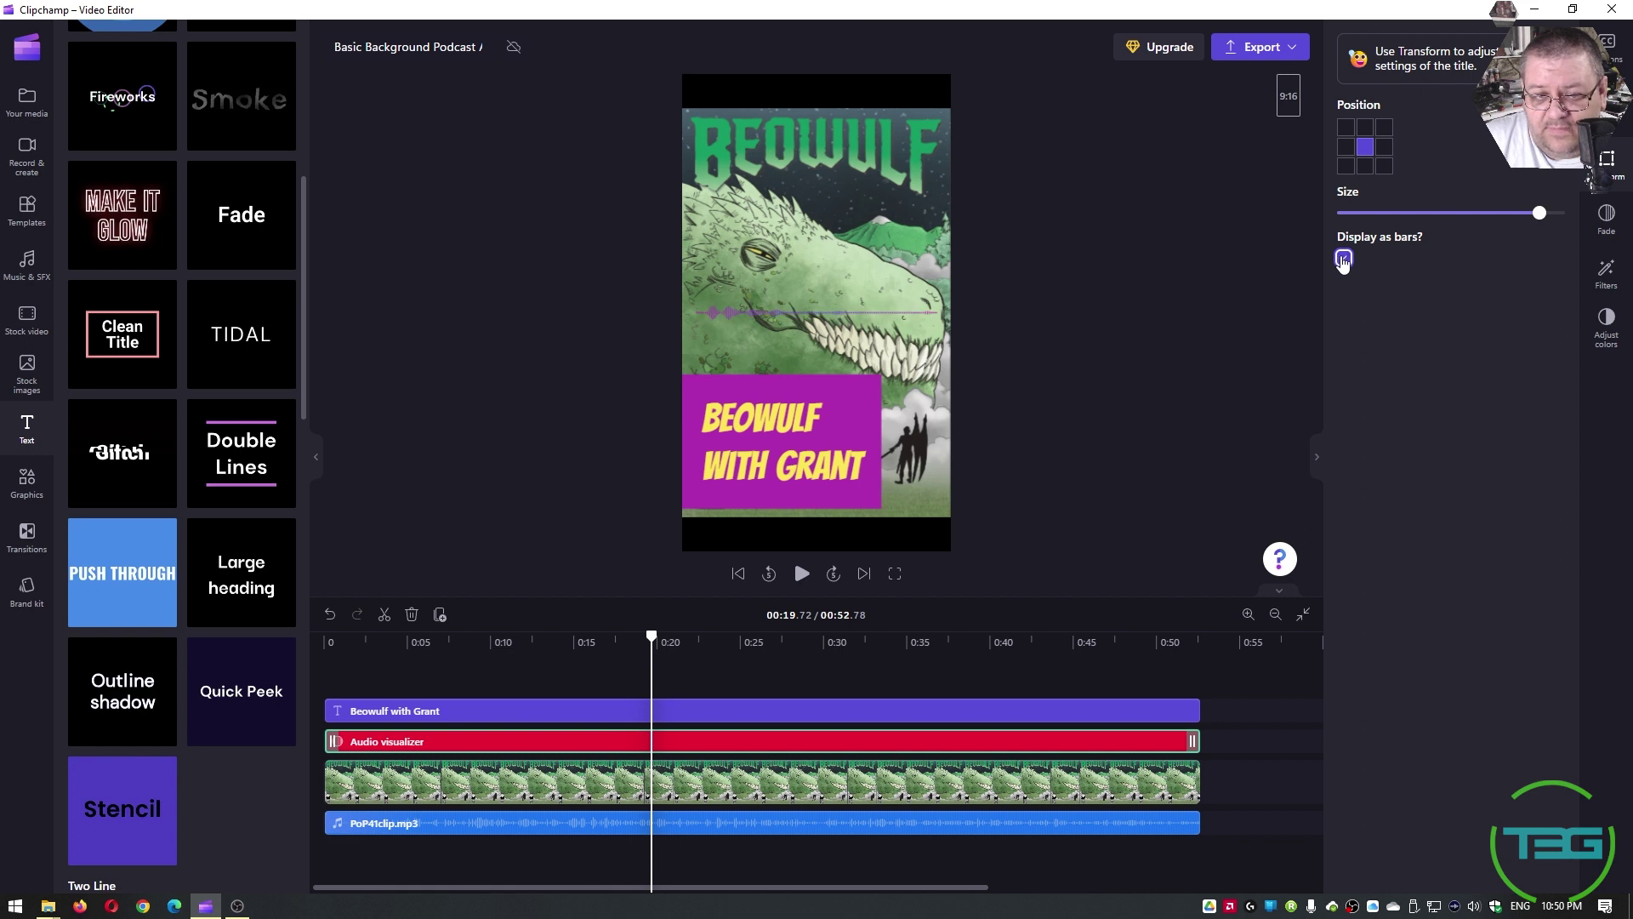
mouse_move(1533, 218)
left_mouse_down()
mouse_move(1469, 213)
mouse_move(1563, 213)
left_mouse_up()
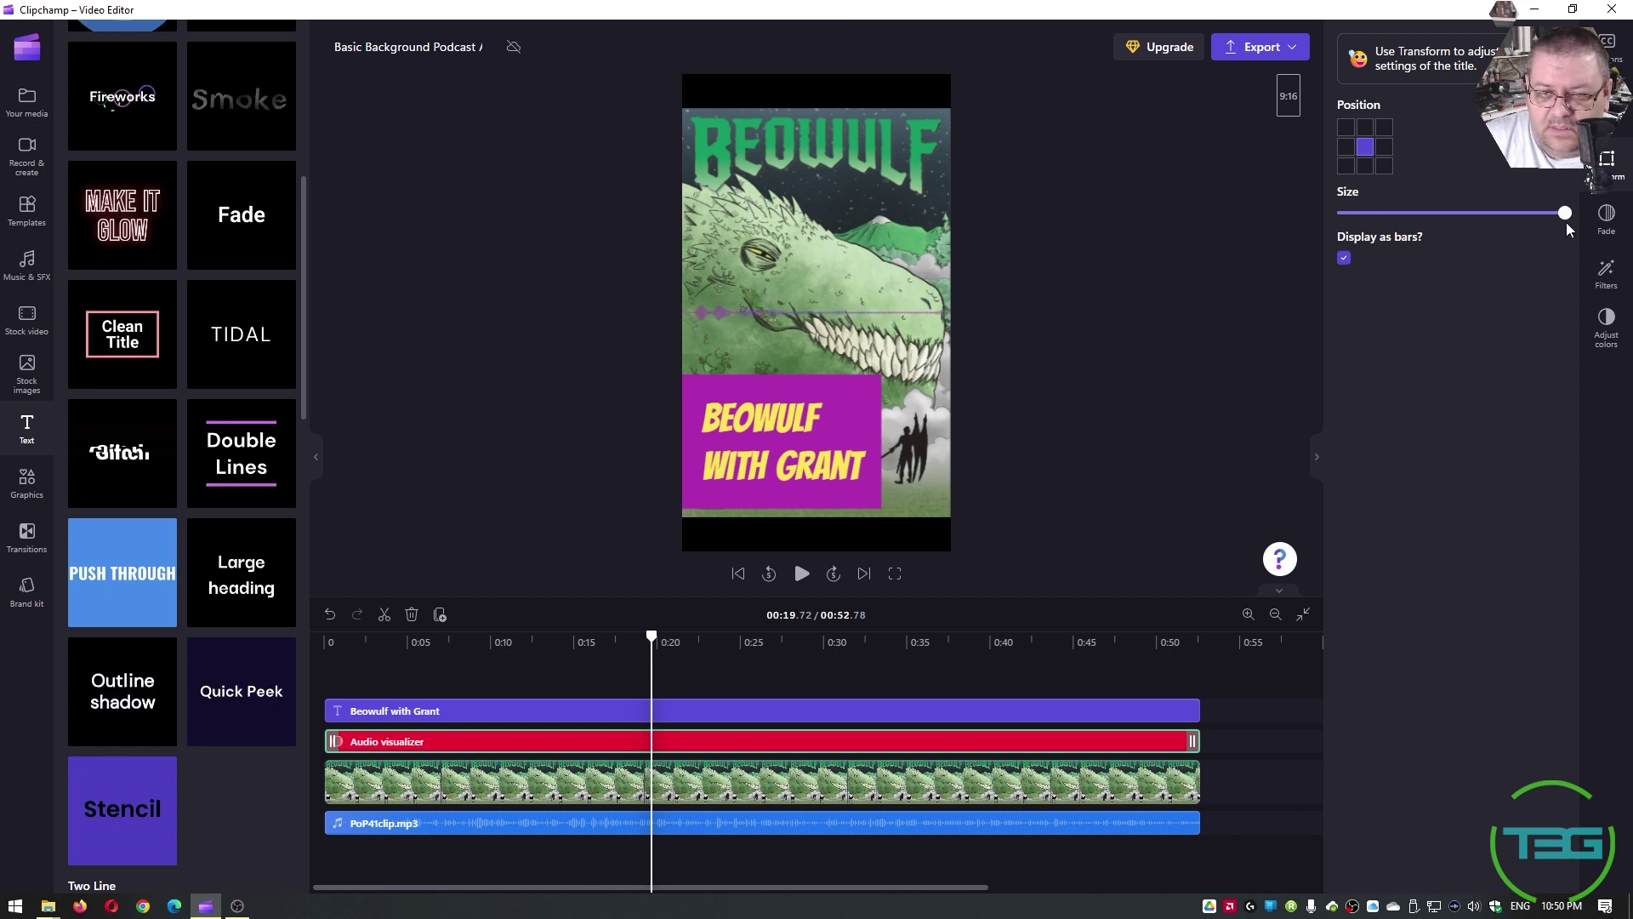
Set the visualizer's outer colour to blue 1089FF and inner colour to magenta B030B0.
left_click(1607, 102)
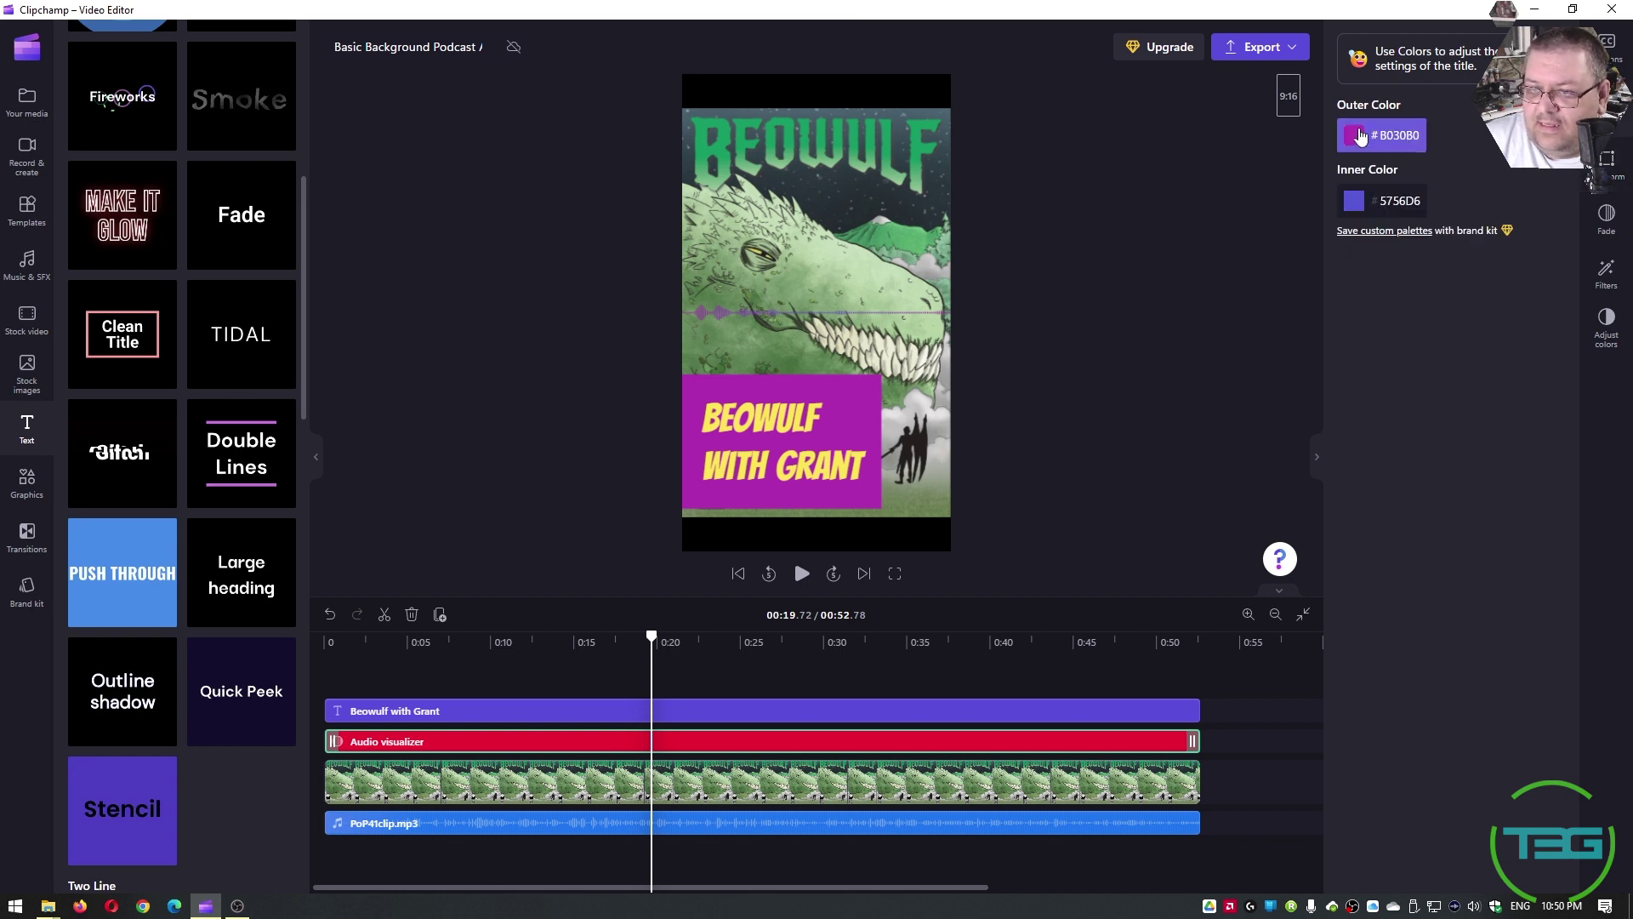
left_click(1417, 145)
left_click(1429, 341)
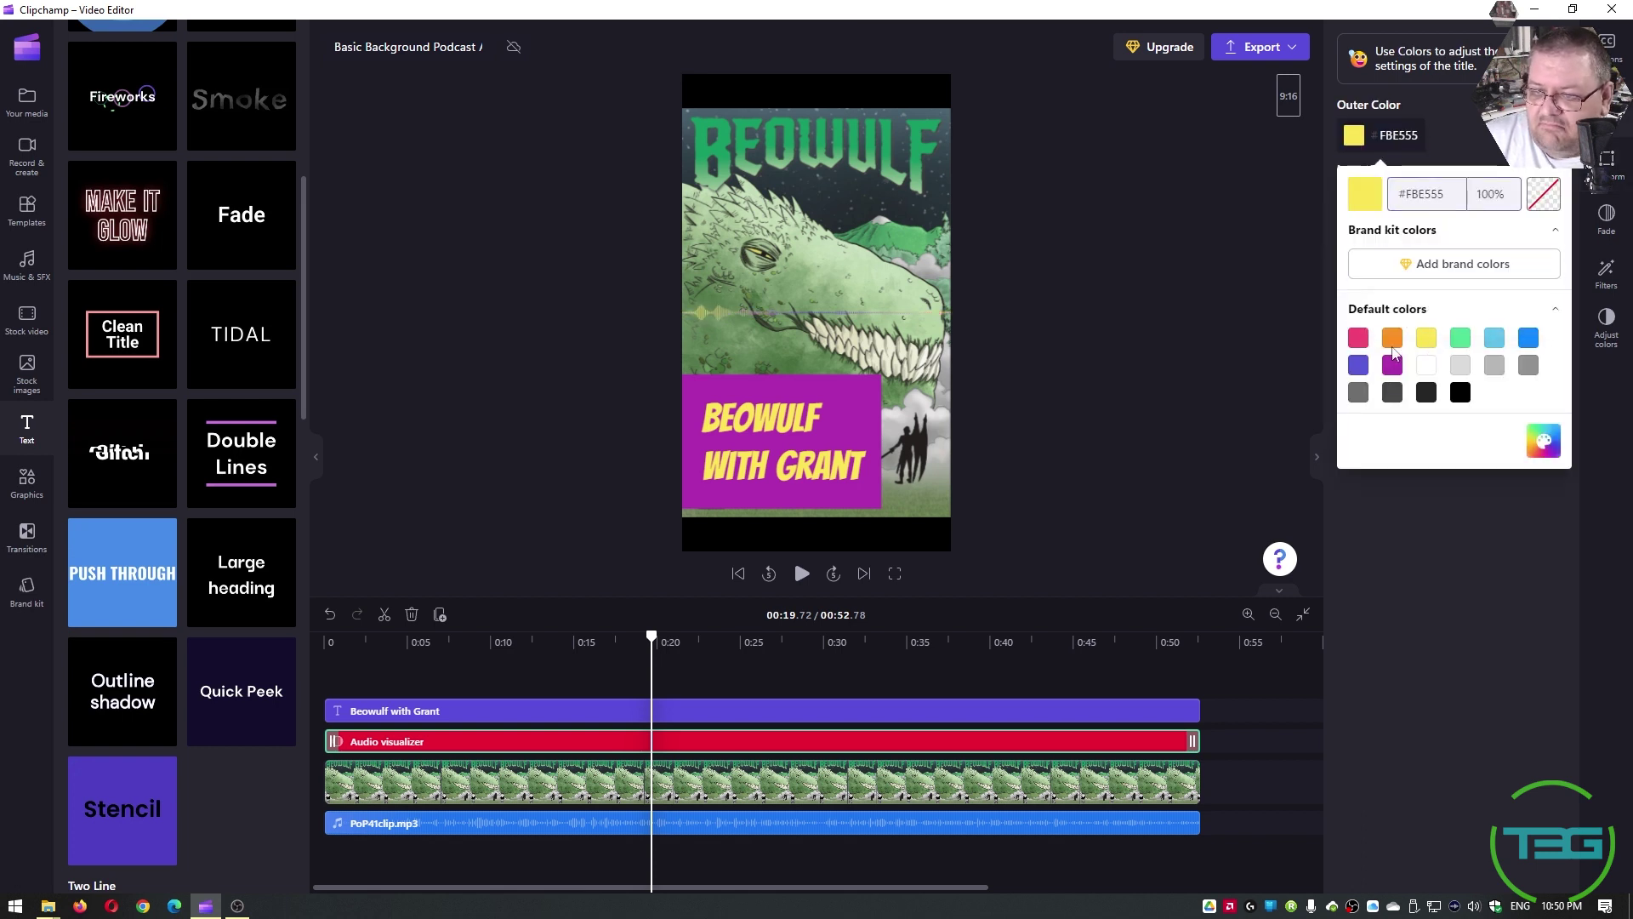
left_click(1529, 338)
left_click(1443, 135)
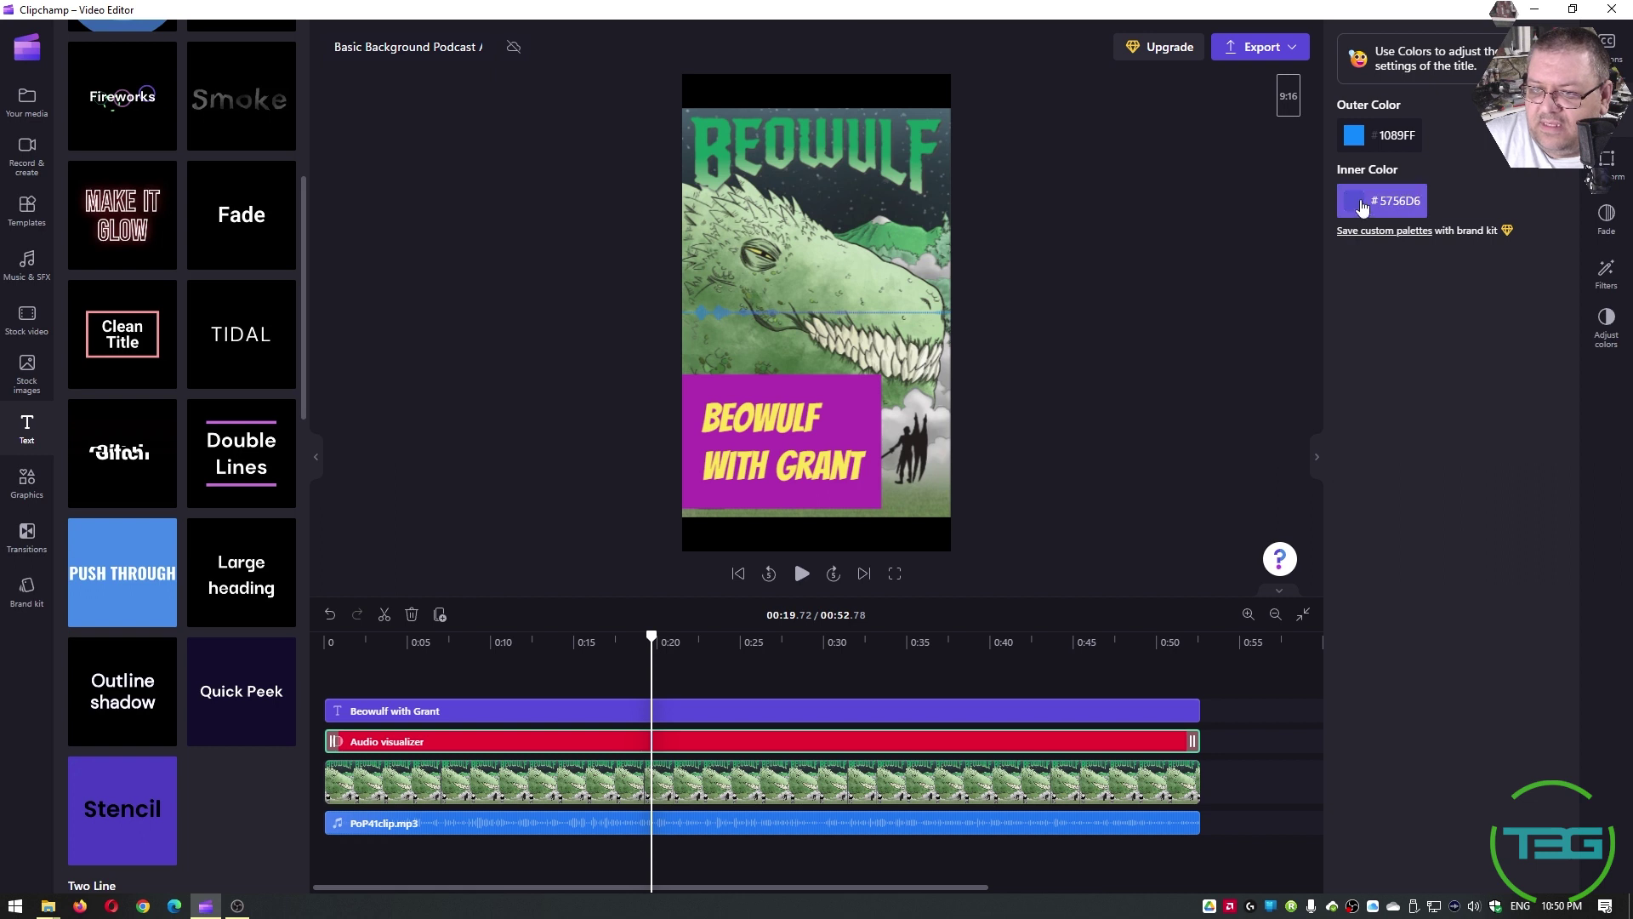
left_click(1387, 201)
left_click(1392, 431)
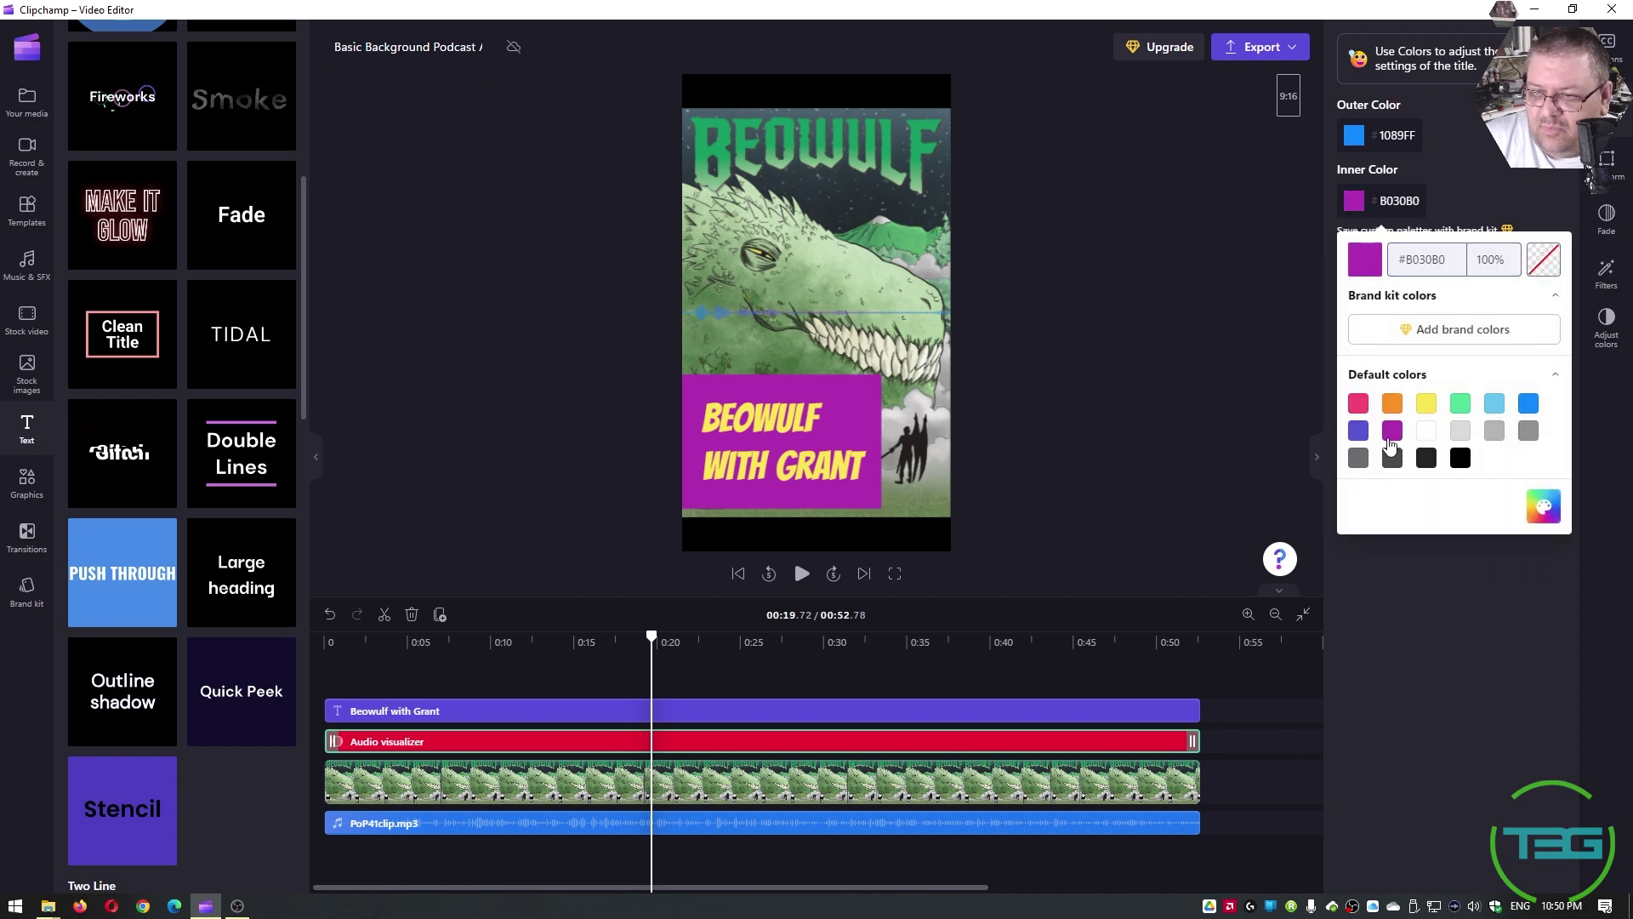
left_click(1405, 664)
Play back briefly to preview the visualizer.
left_click(461, 658)
key("space")
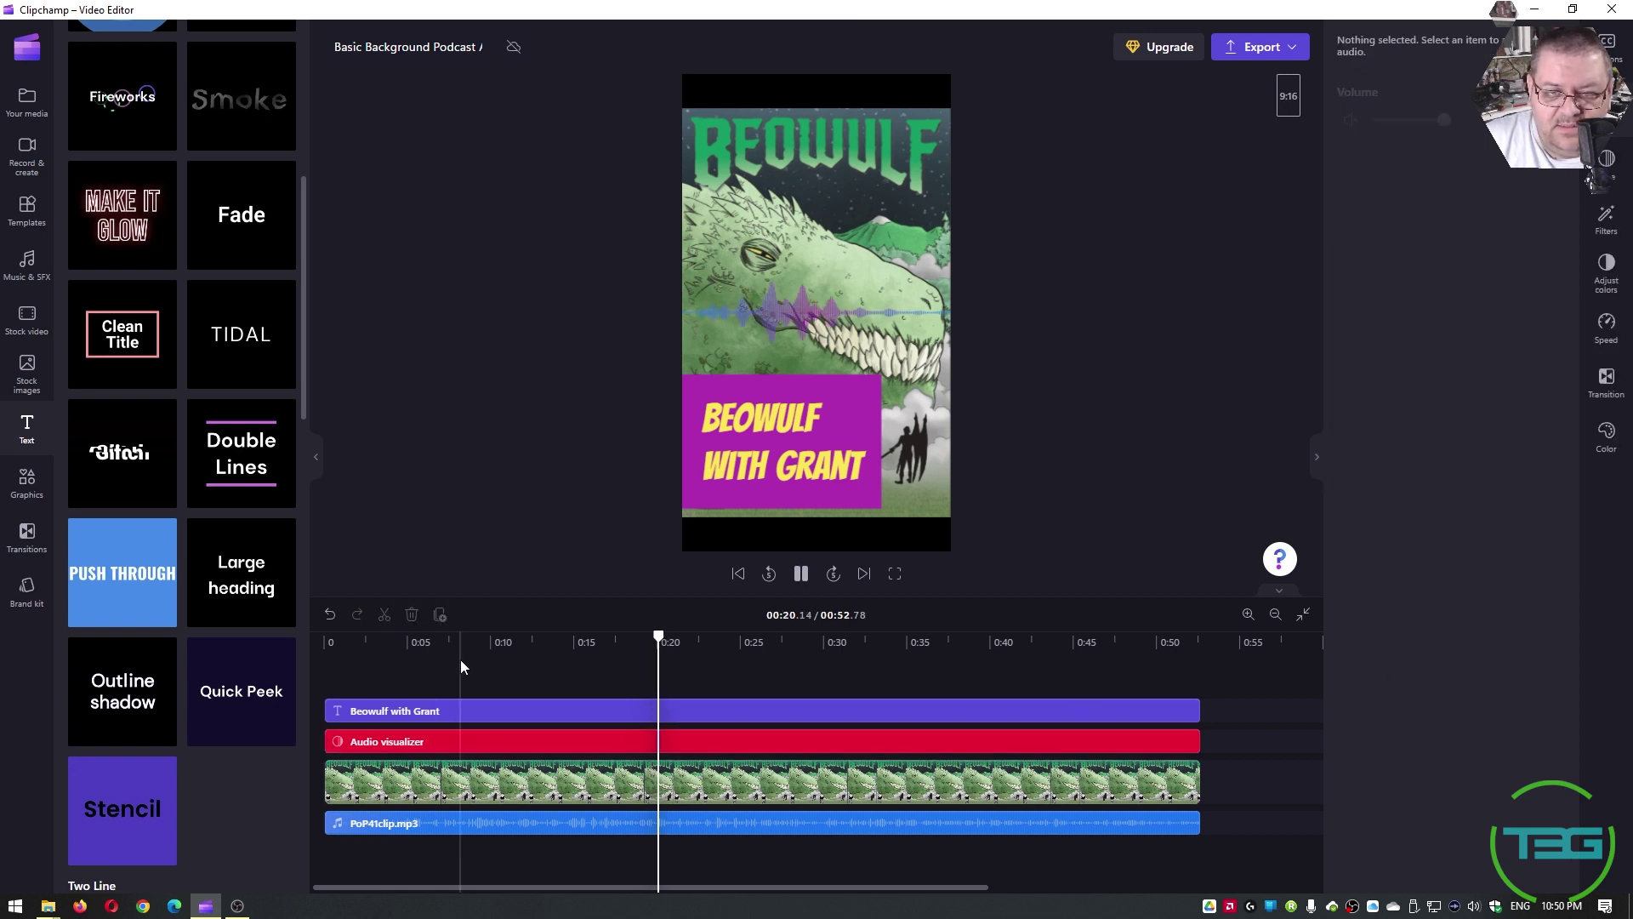
key("space")
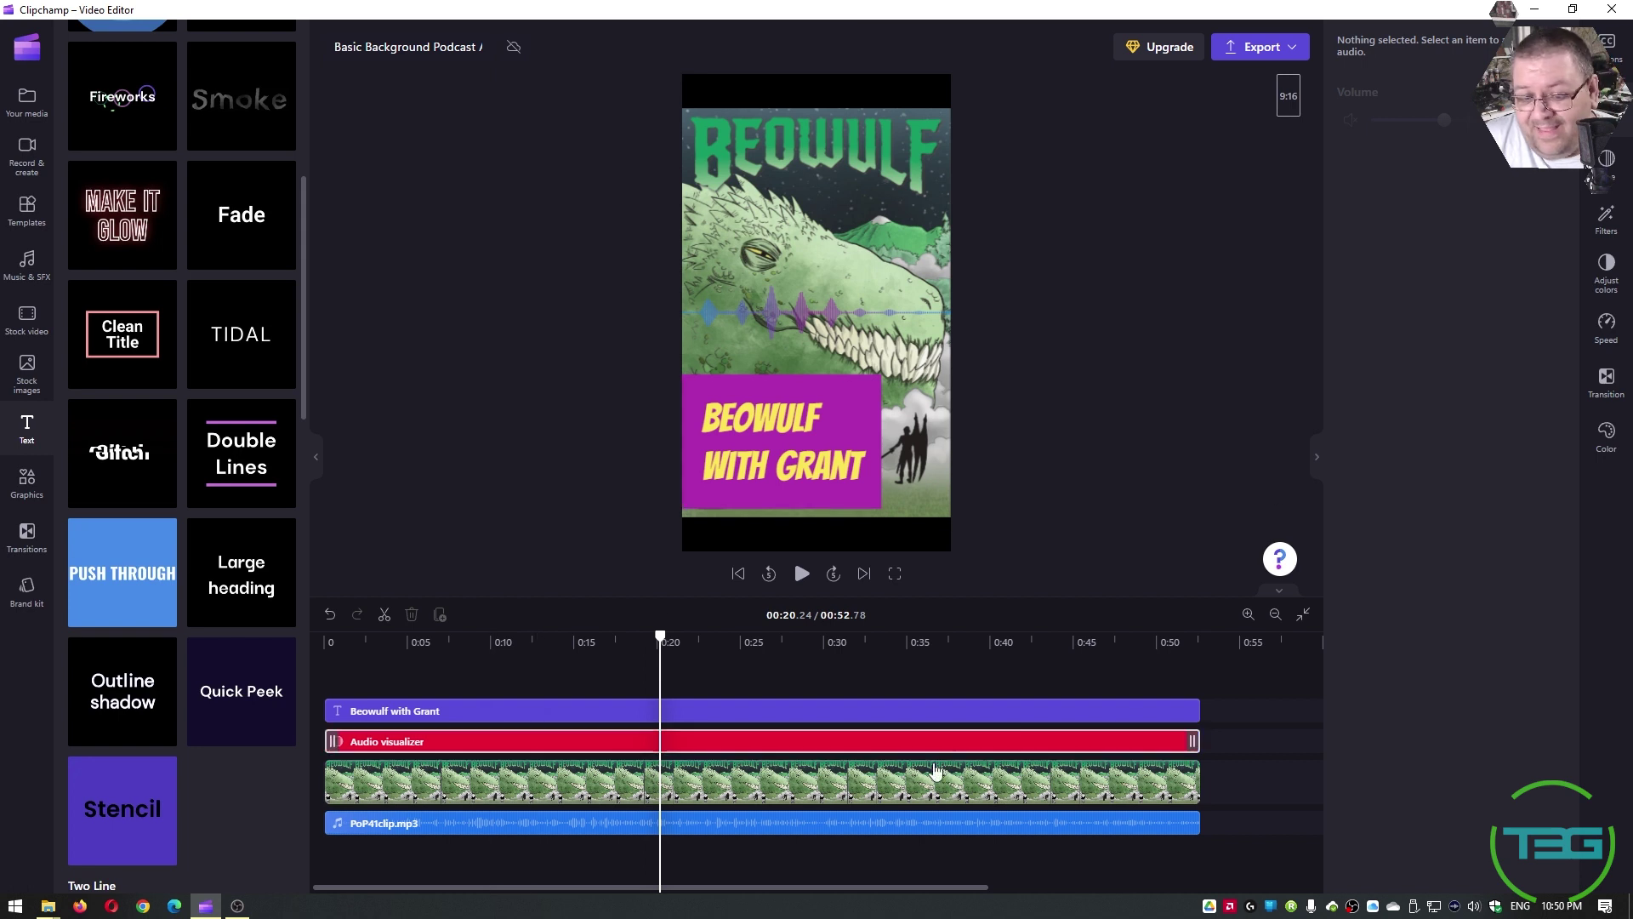
Turn on English (United States) auto-captions for the PoP41clip.mp3 audio.
left_click(769, 826)
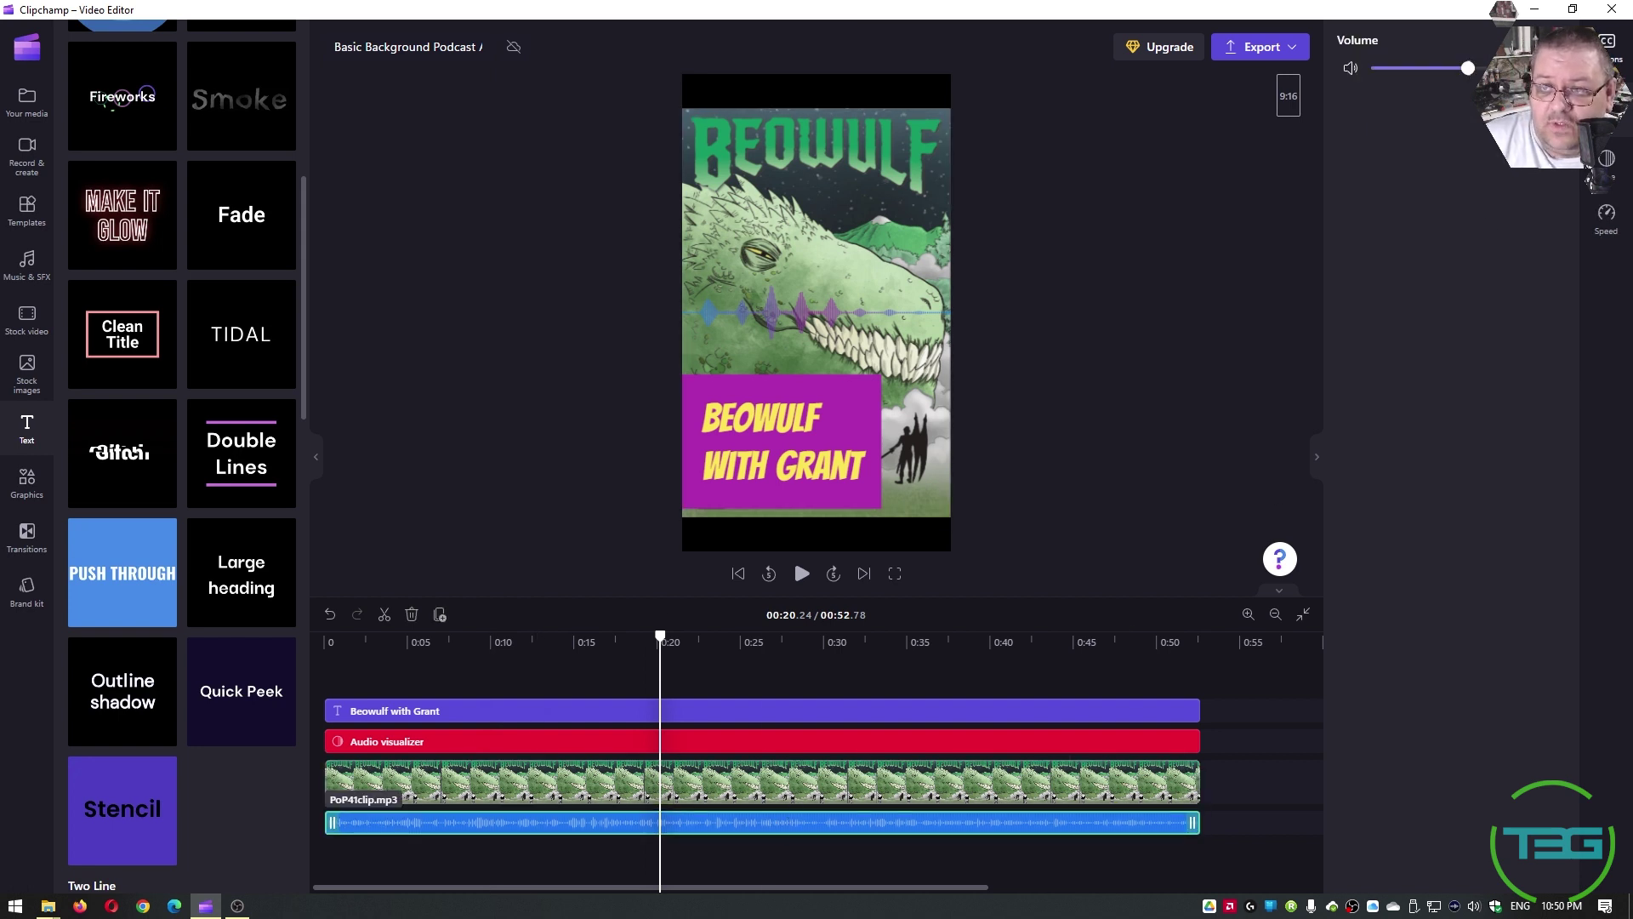
left_click(1606, 44)
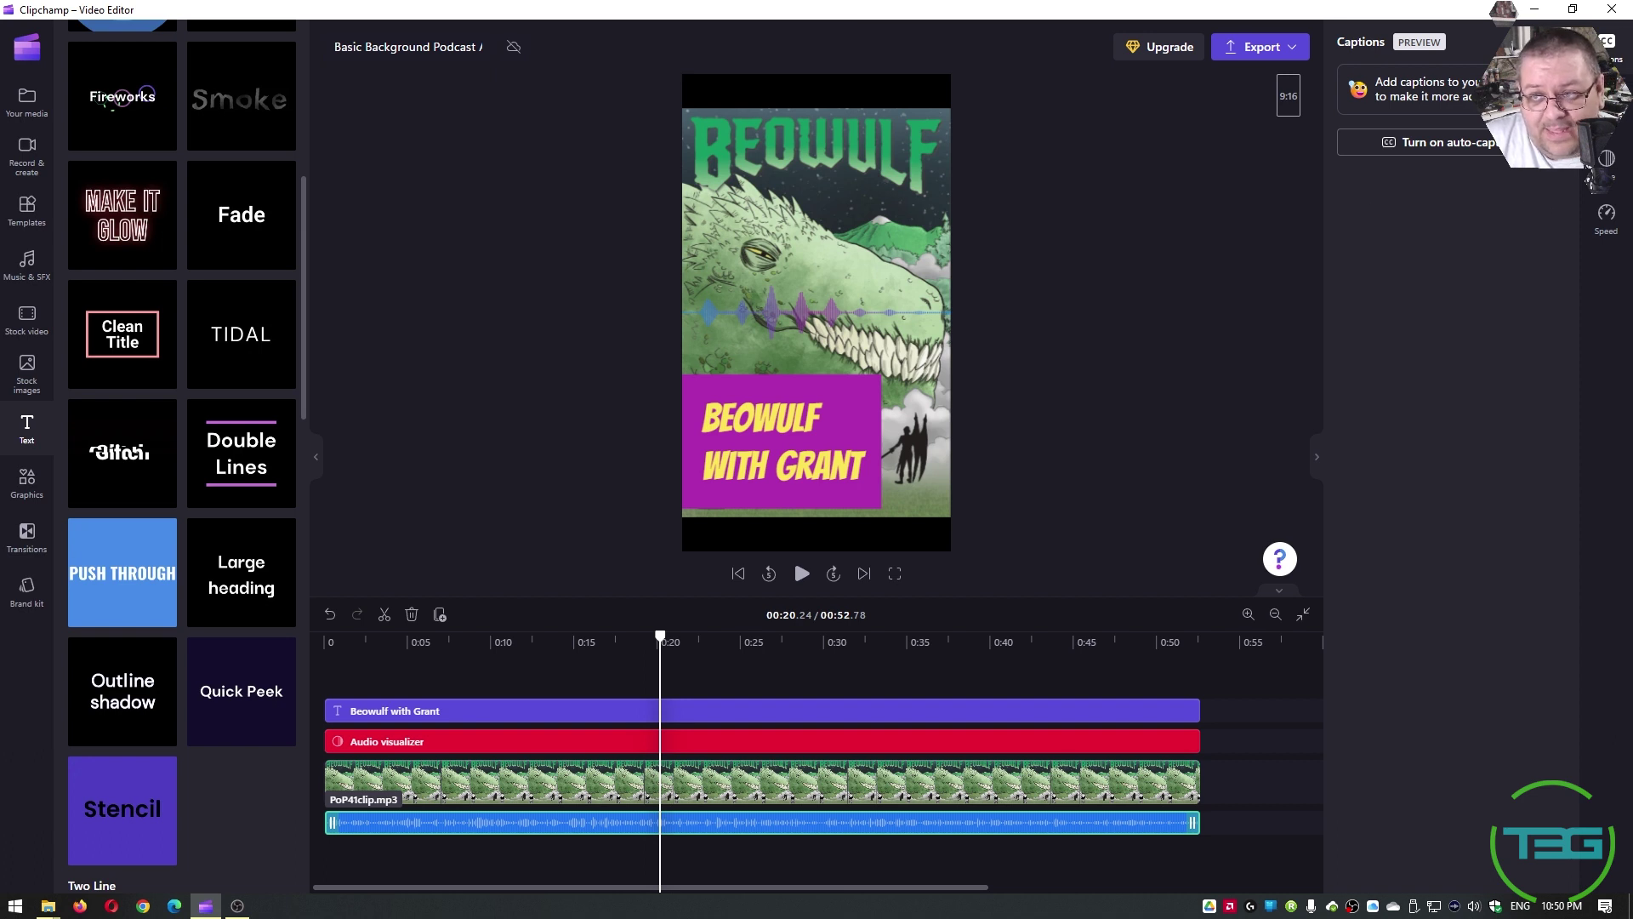
left_click(1482, 144)
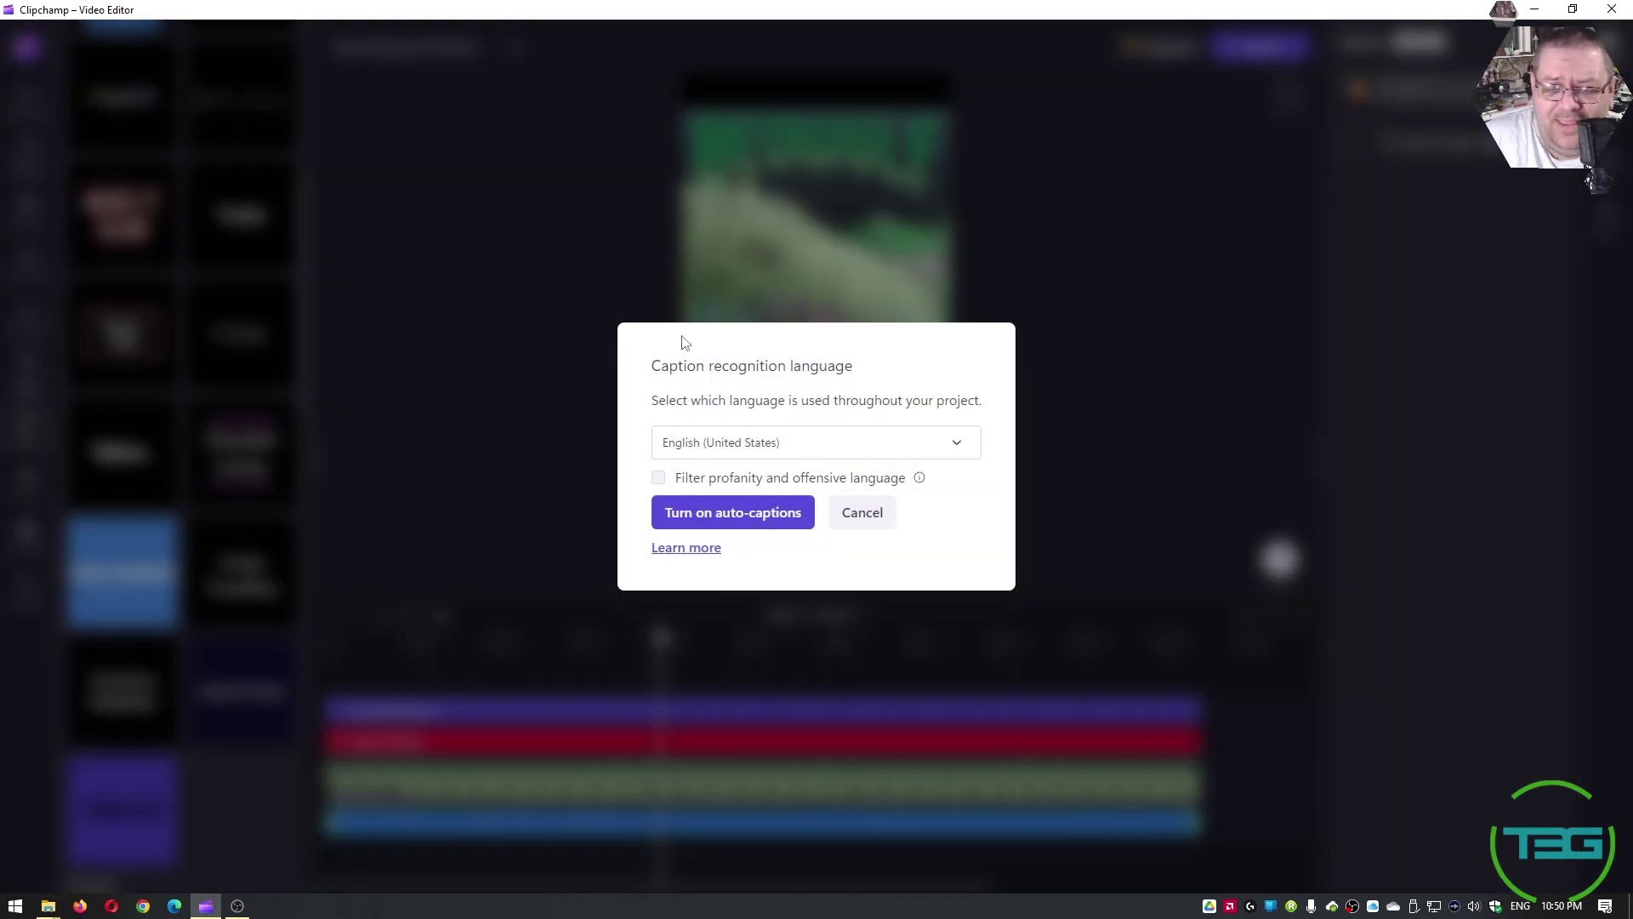
left_click(719, 509)
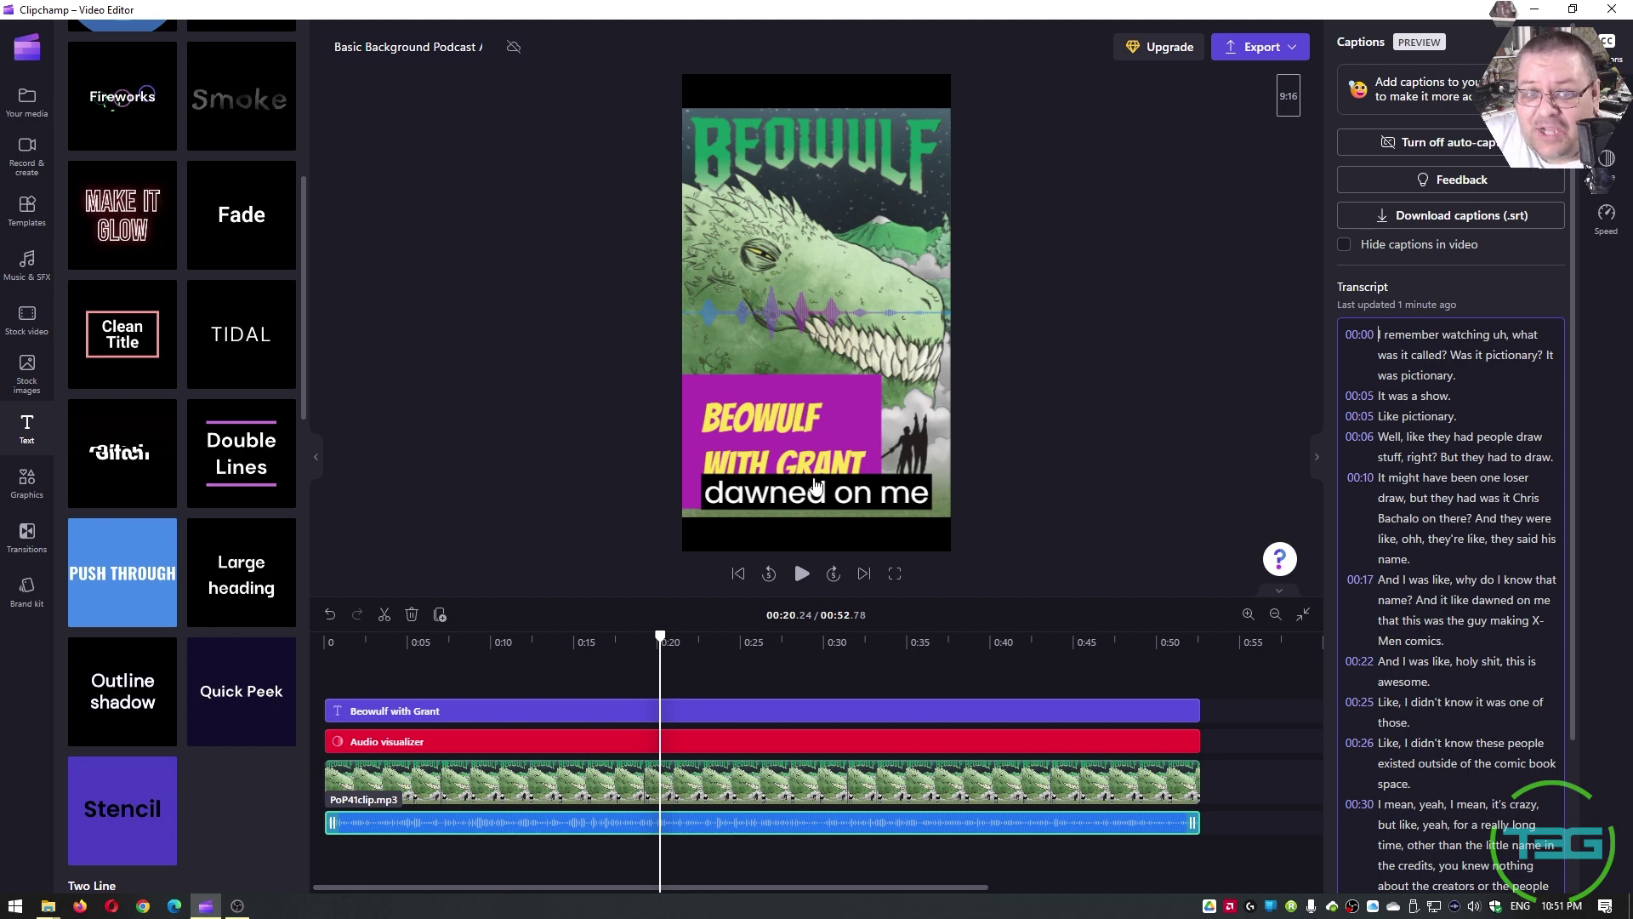
left_click(631, 710)
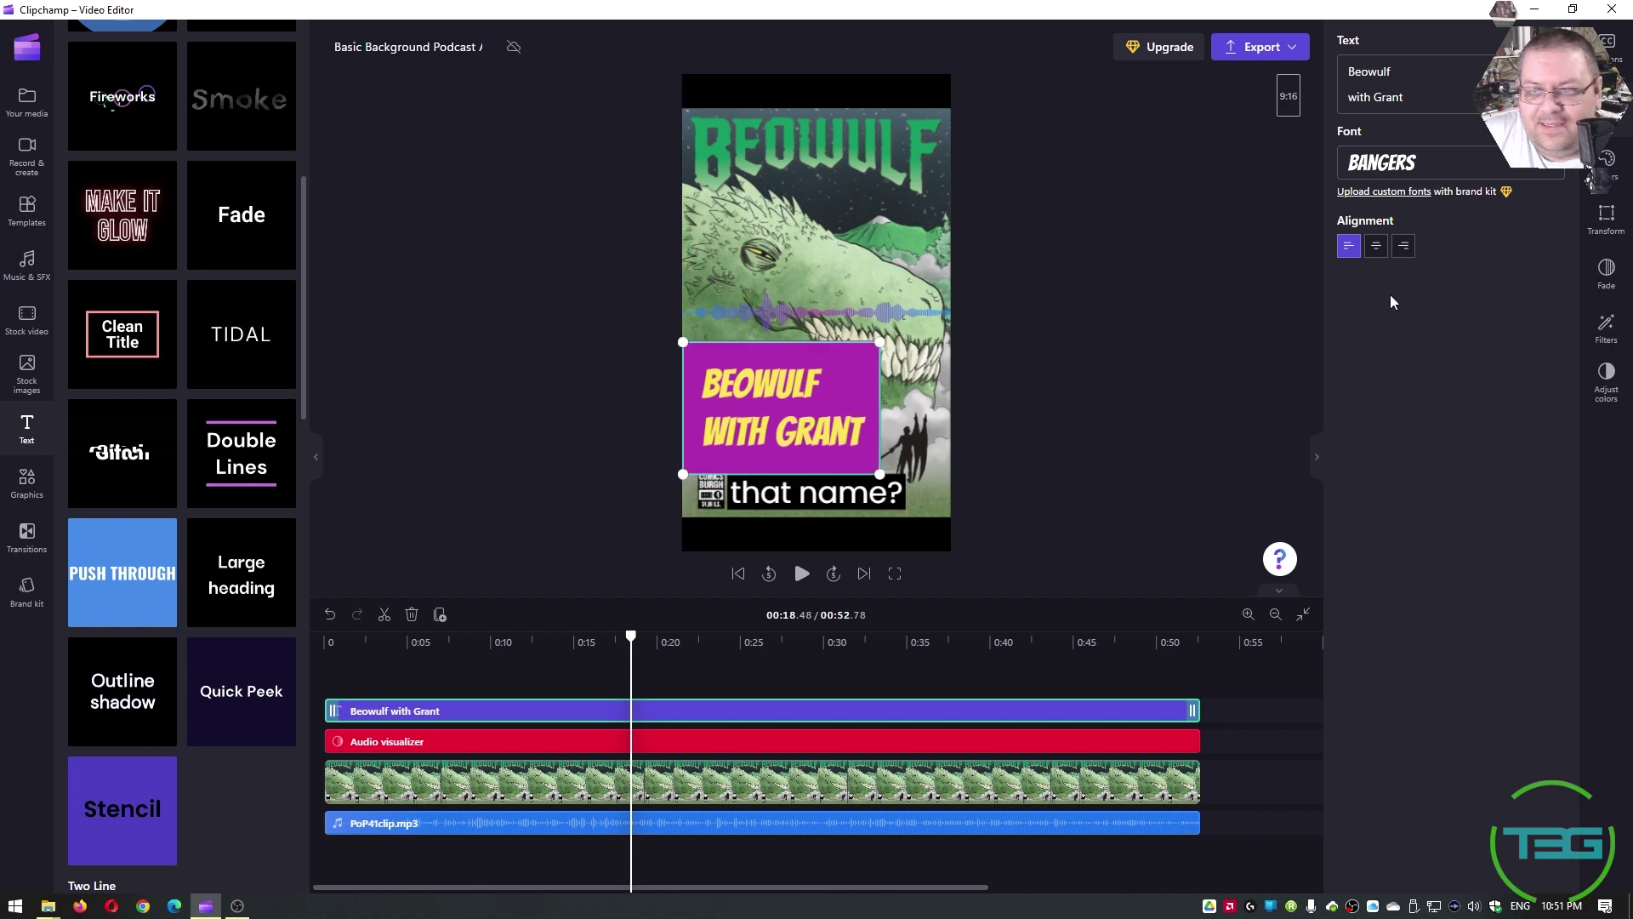
Make the 'Beowulf with Grant' title background transparent and play the video to check it.
left_click(1606, 158)
left_click(1361, 136)
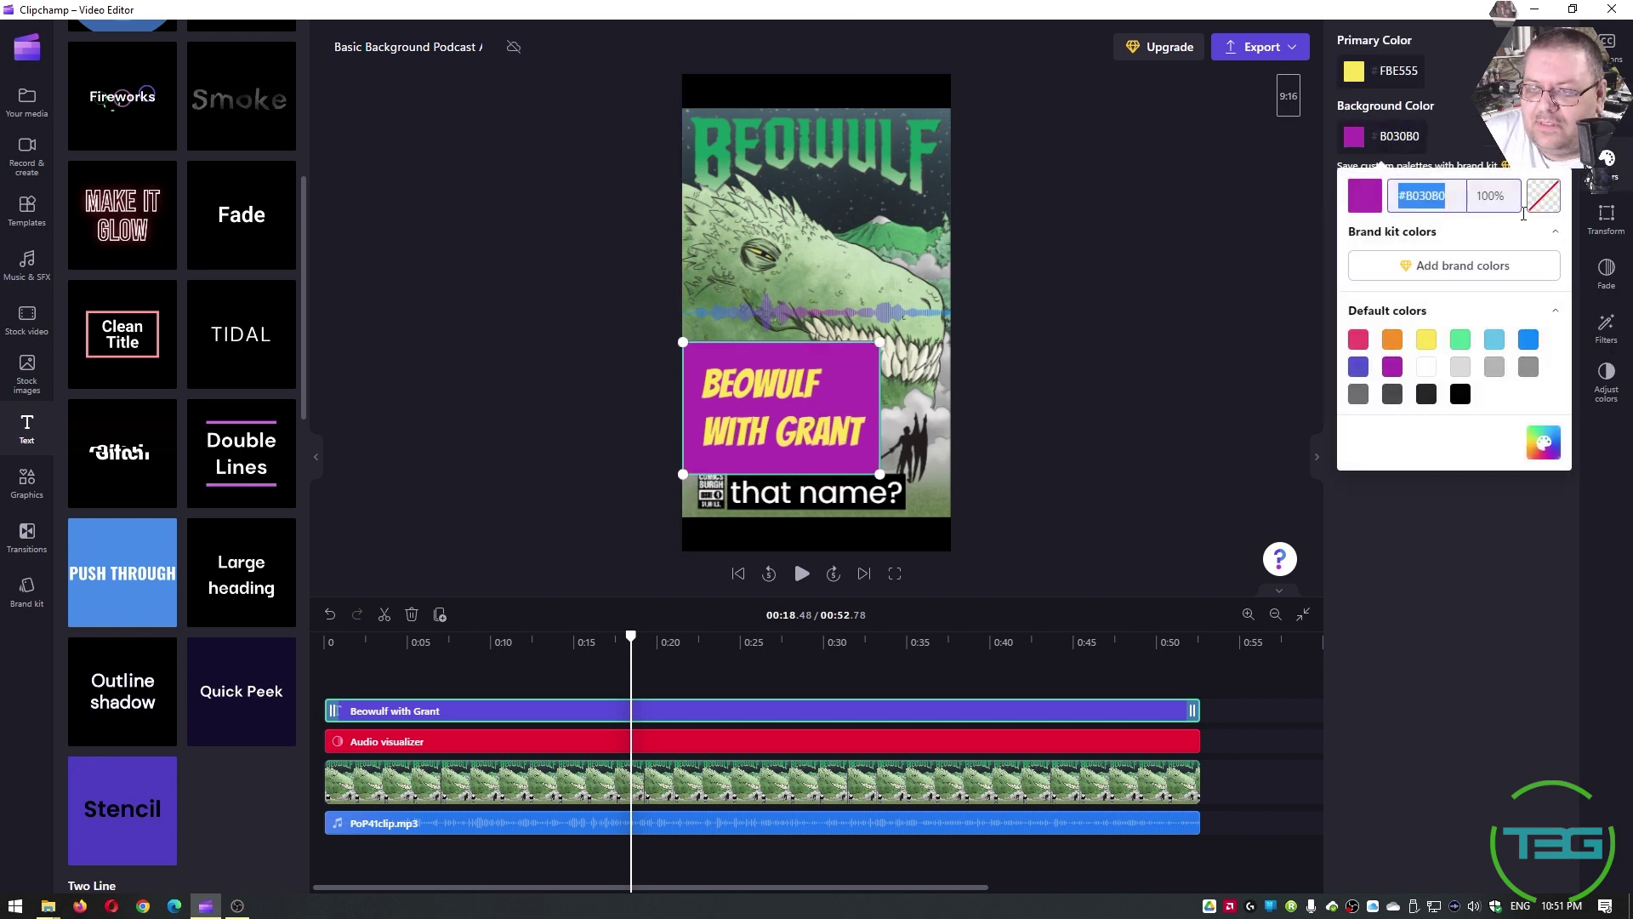
left_click(1544, 196)
left_click(1117, 396)
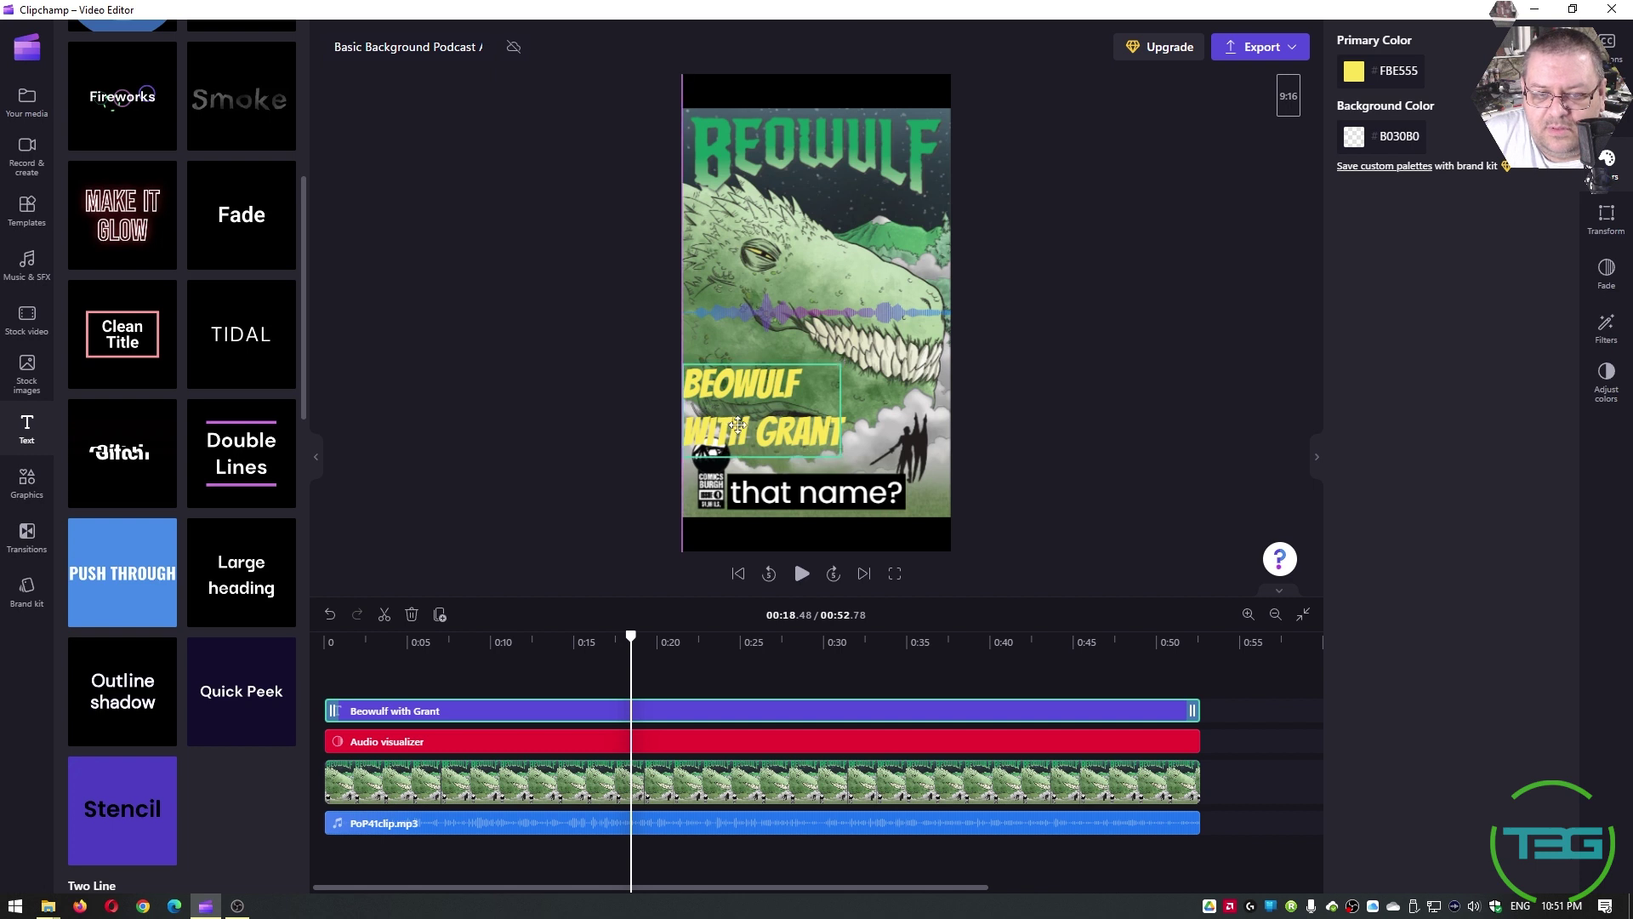
left_click(1199, 485)
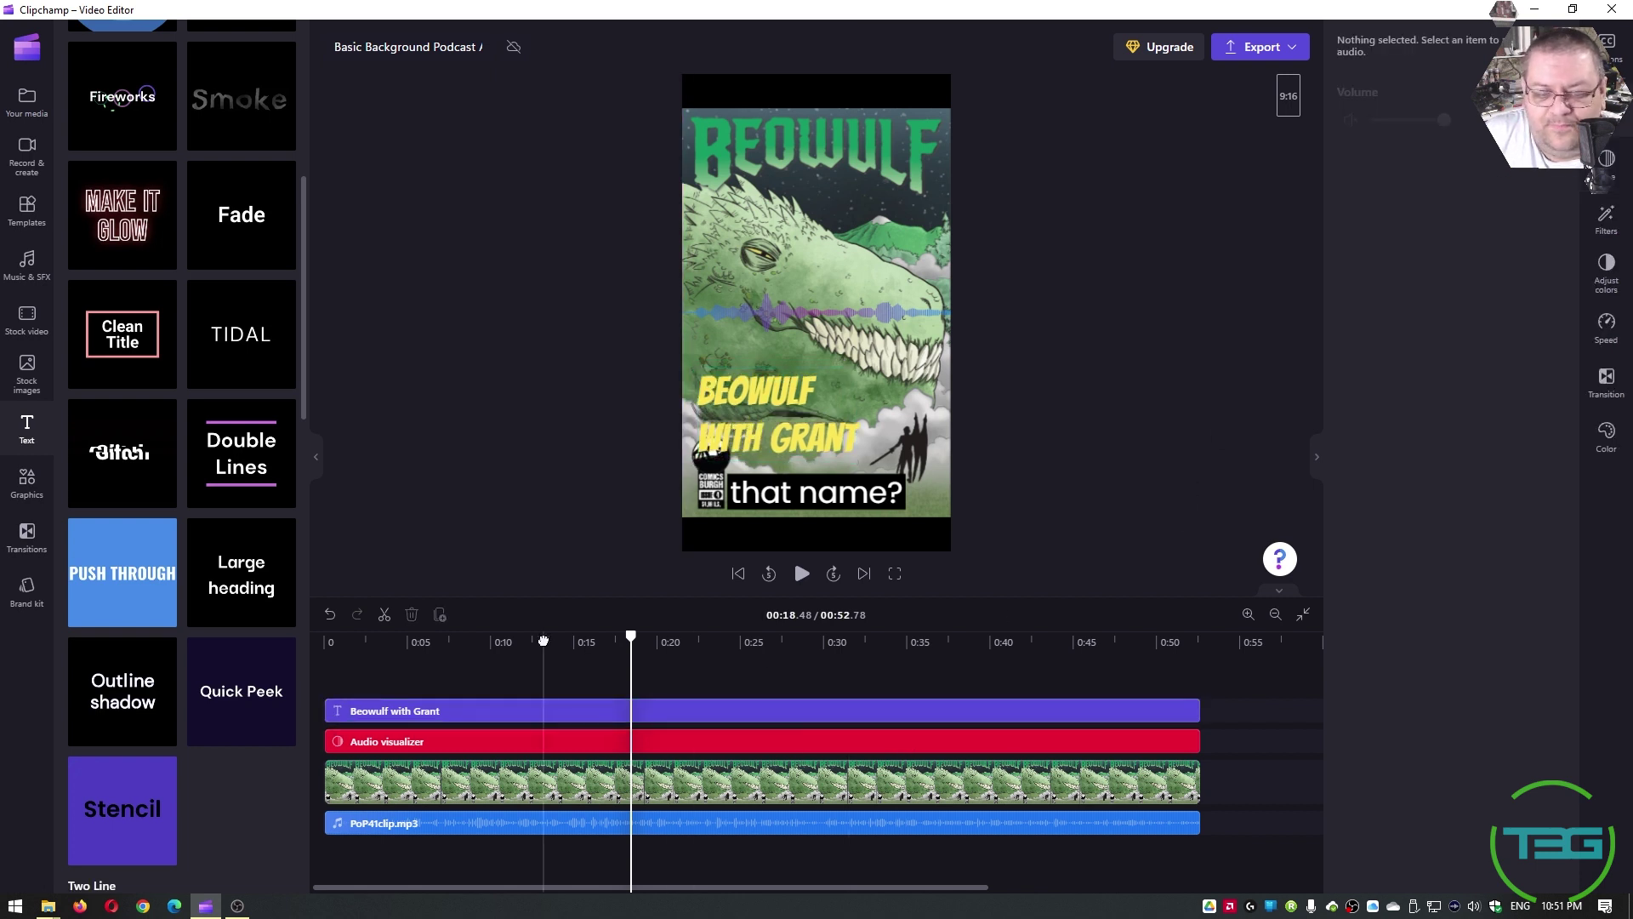
key("space")
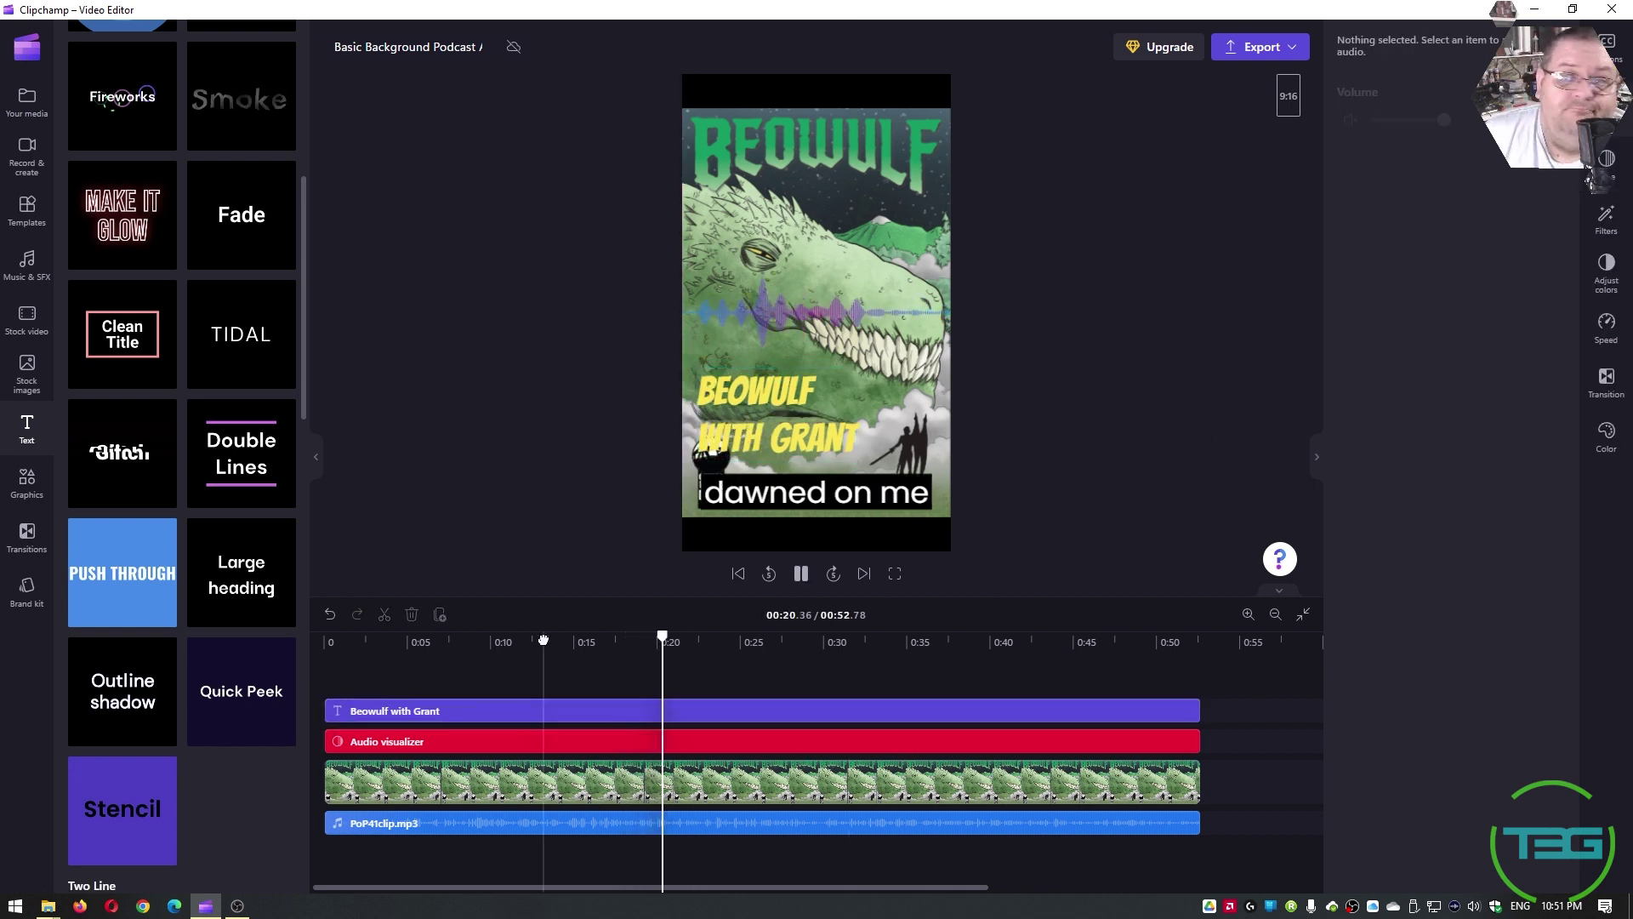
key("space")
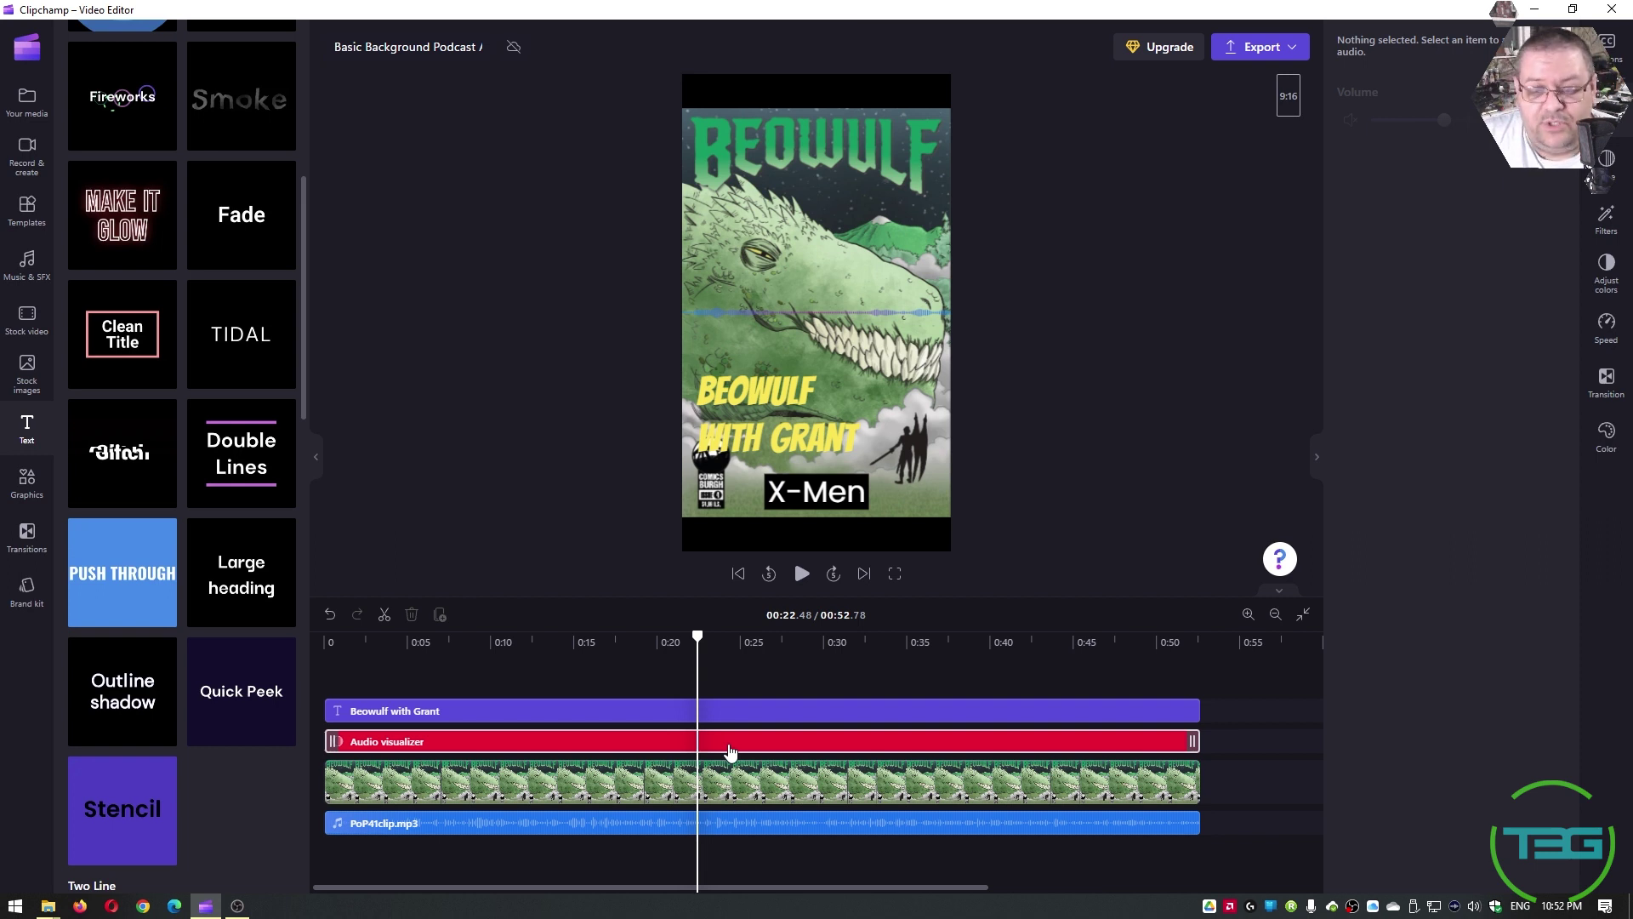
Zoom into the timeline and move the playhead to about 0:17, stepping one frame forward.
scroll(698, 765, "up", 5)
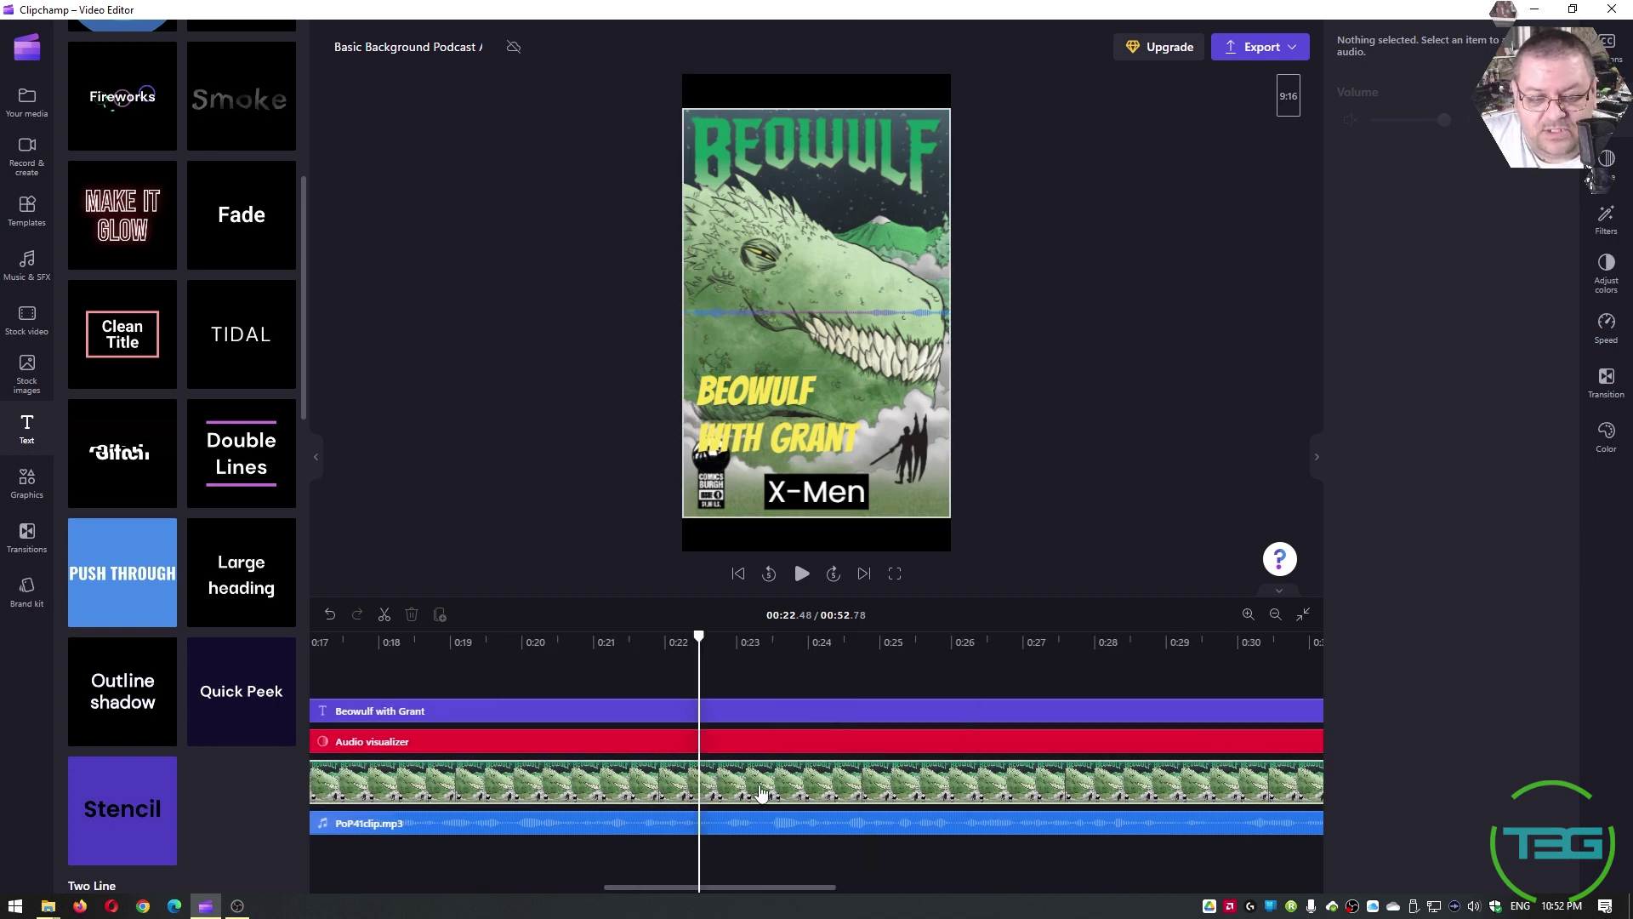
scroll(762, 793, "up", 5)
left_click_drag(695, 639, 712, 638)
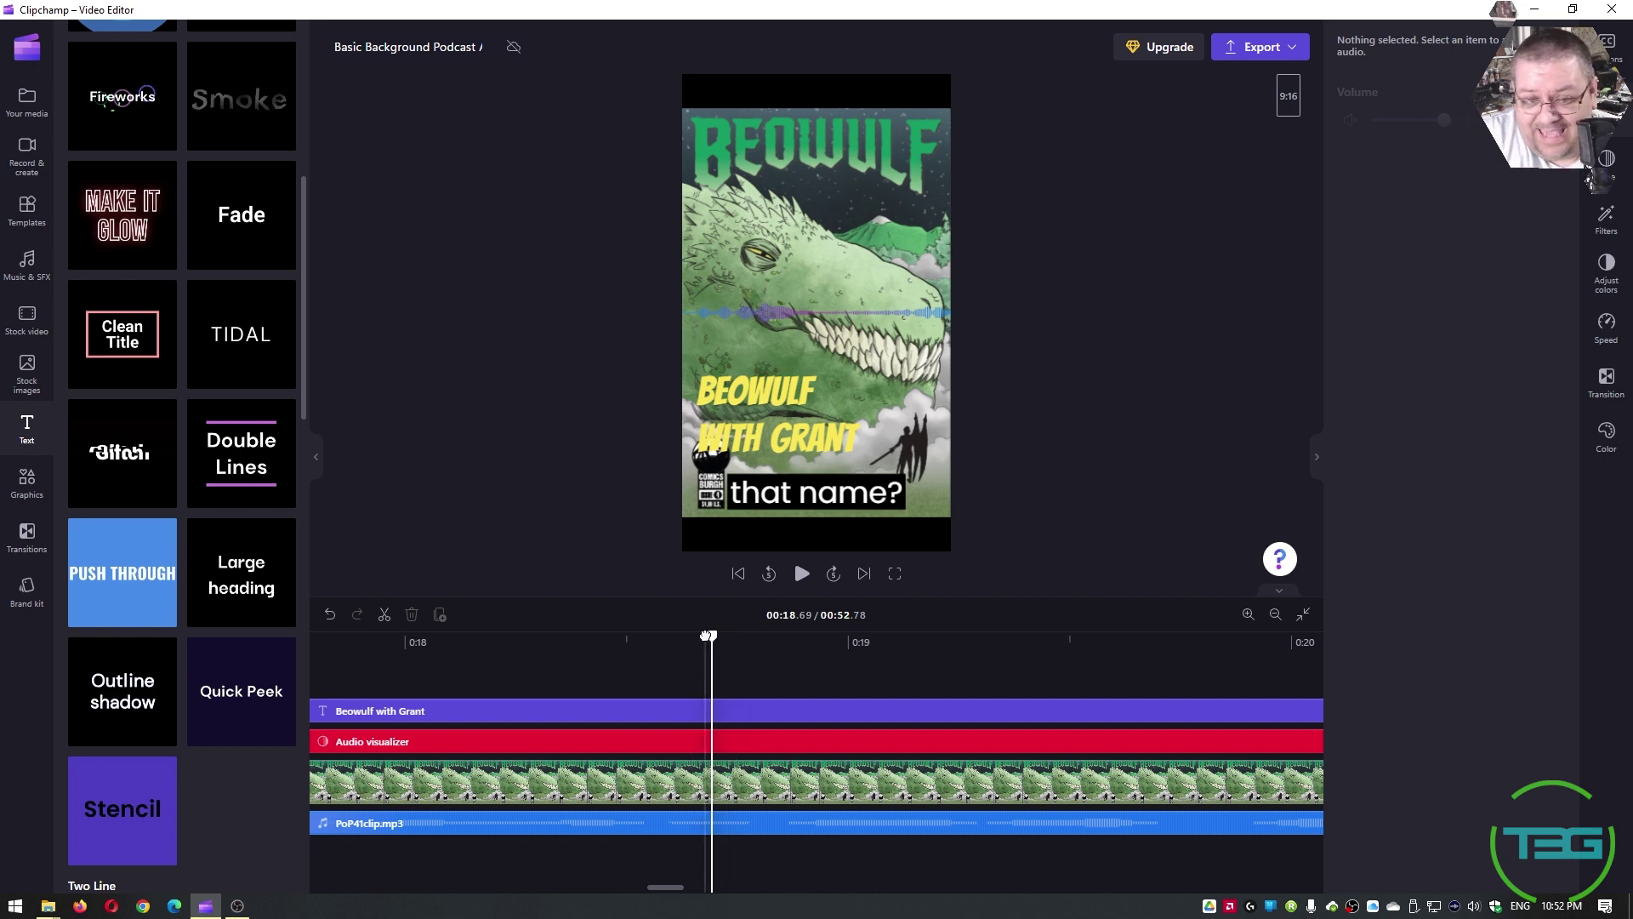
scroll(737, 712, "down", 5)
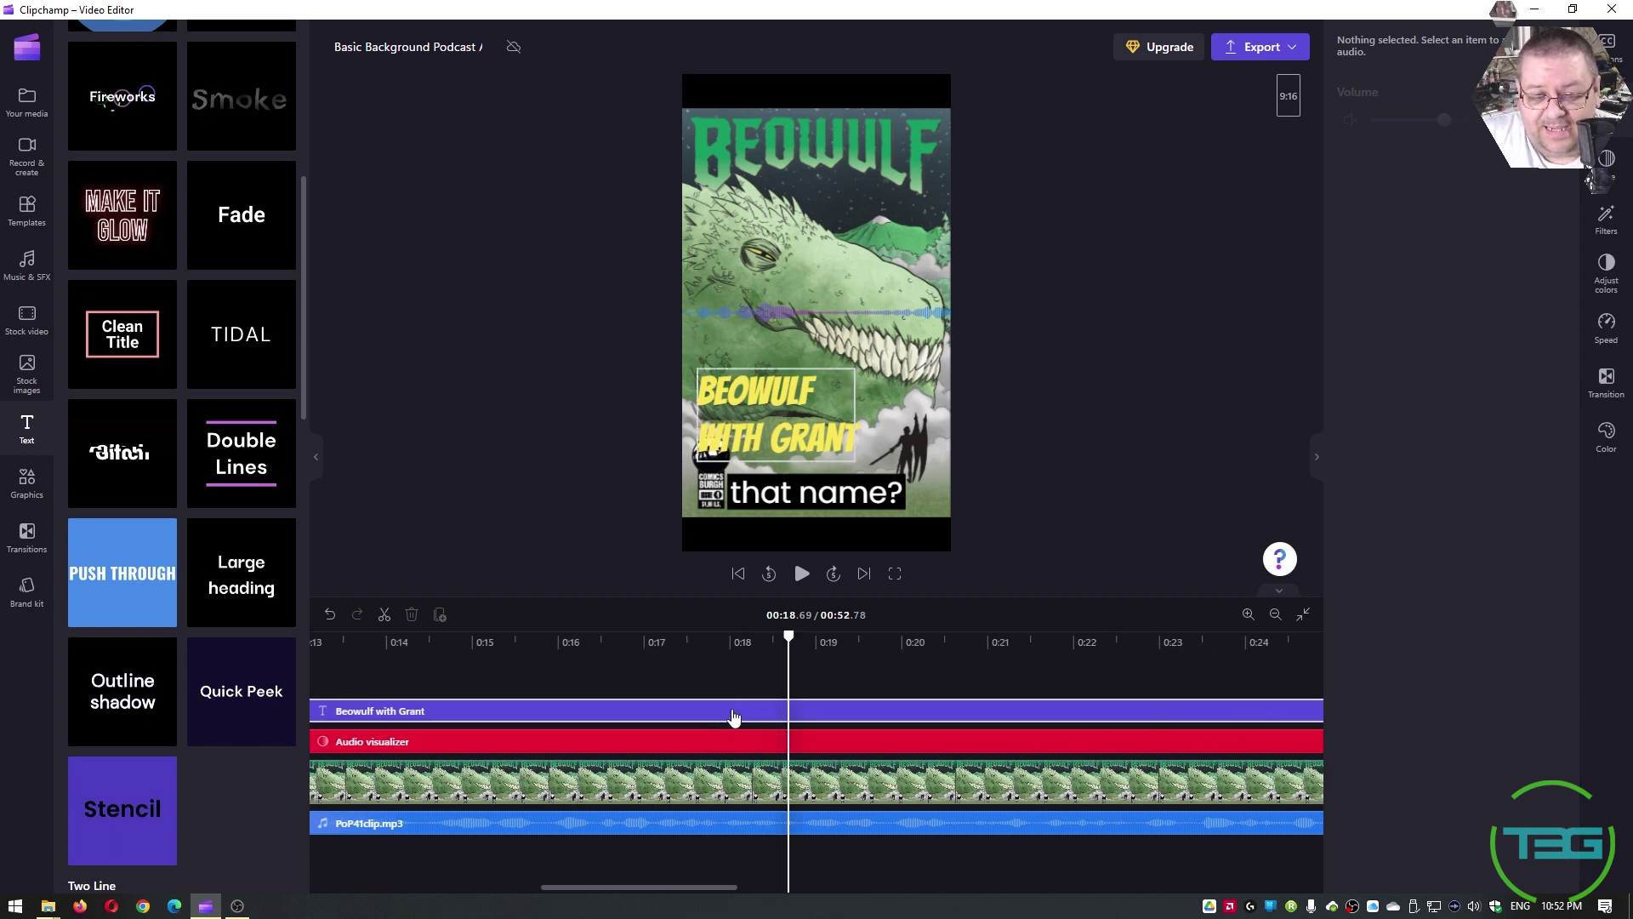
scroll(737, 711, "down", 5)
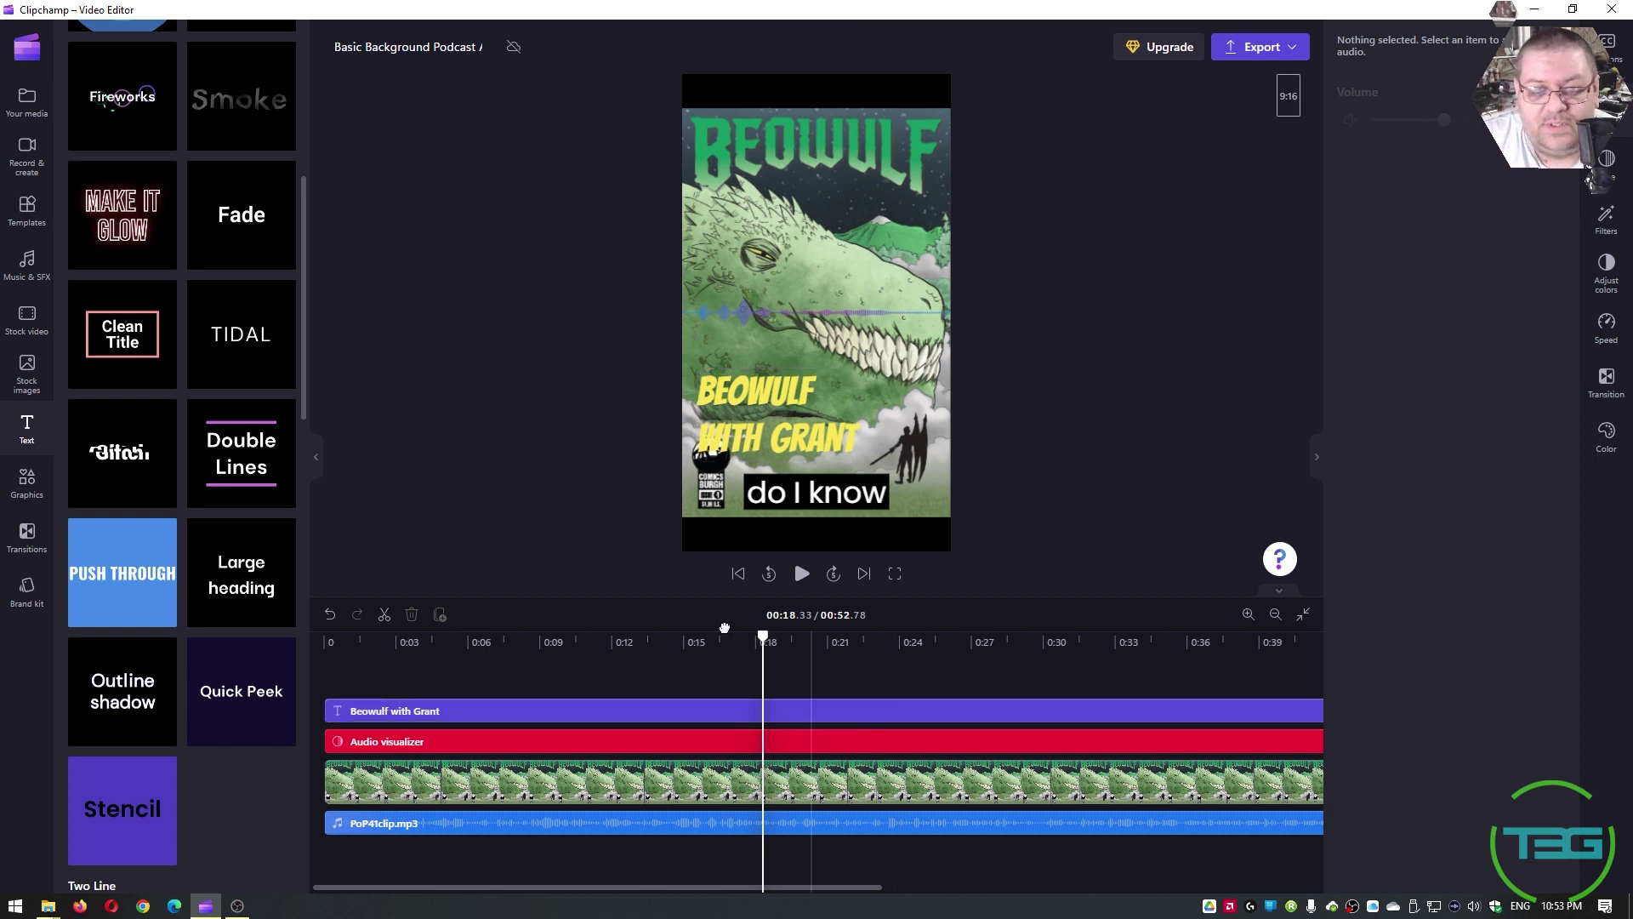
scroll(860, 721, "up", 8)
scroll(844, 718, "up", 3)
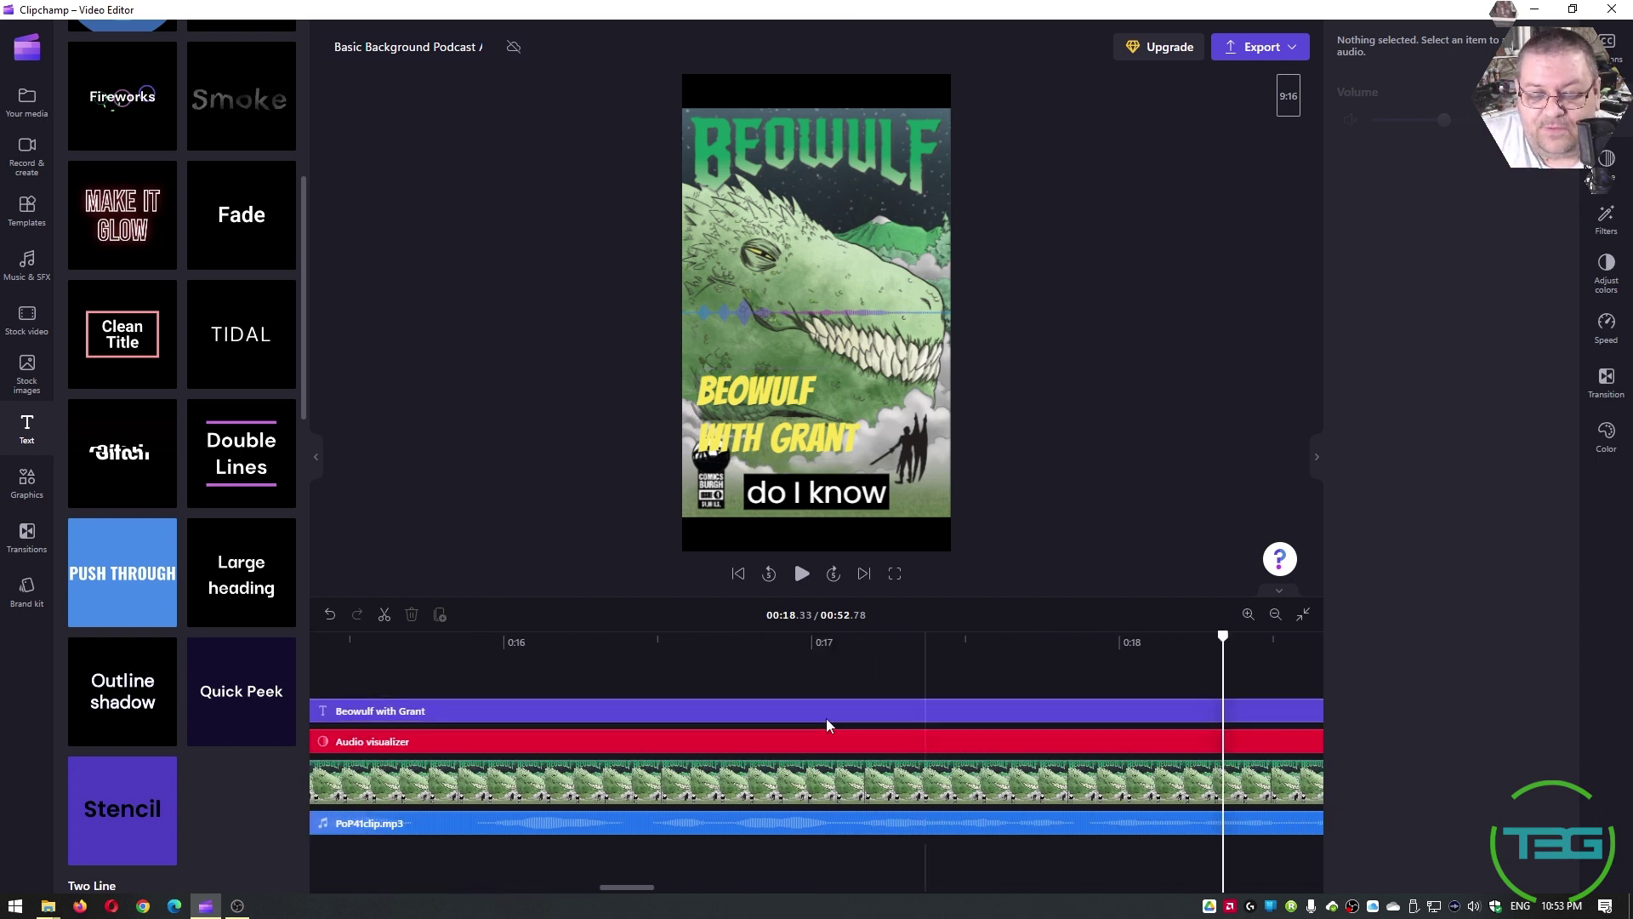
left_click(835, 660)
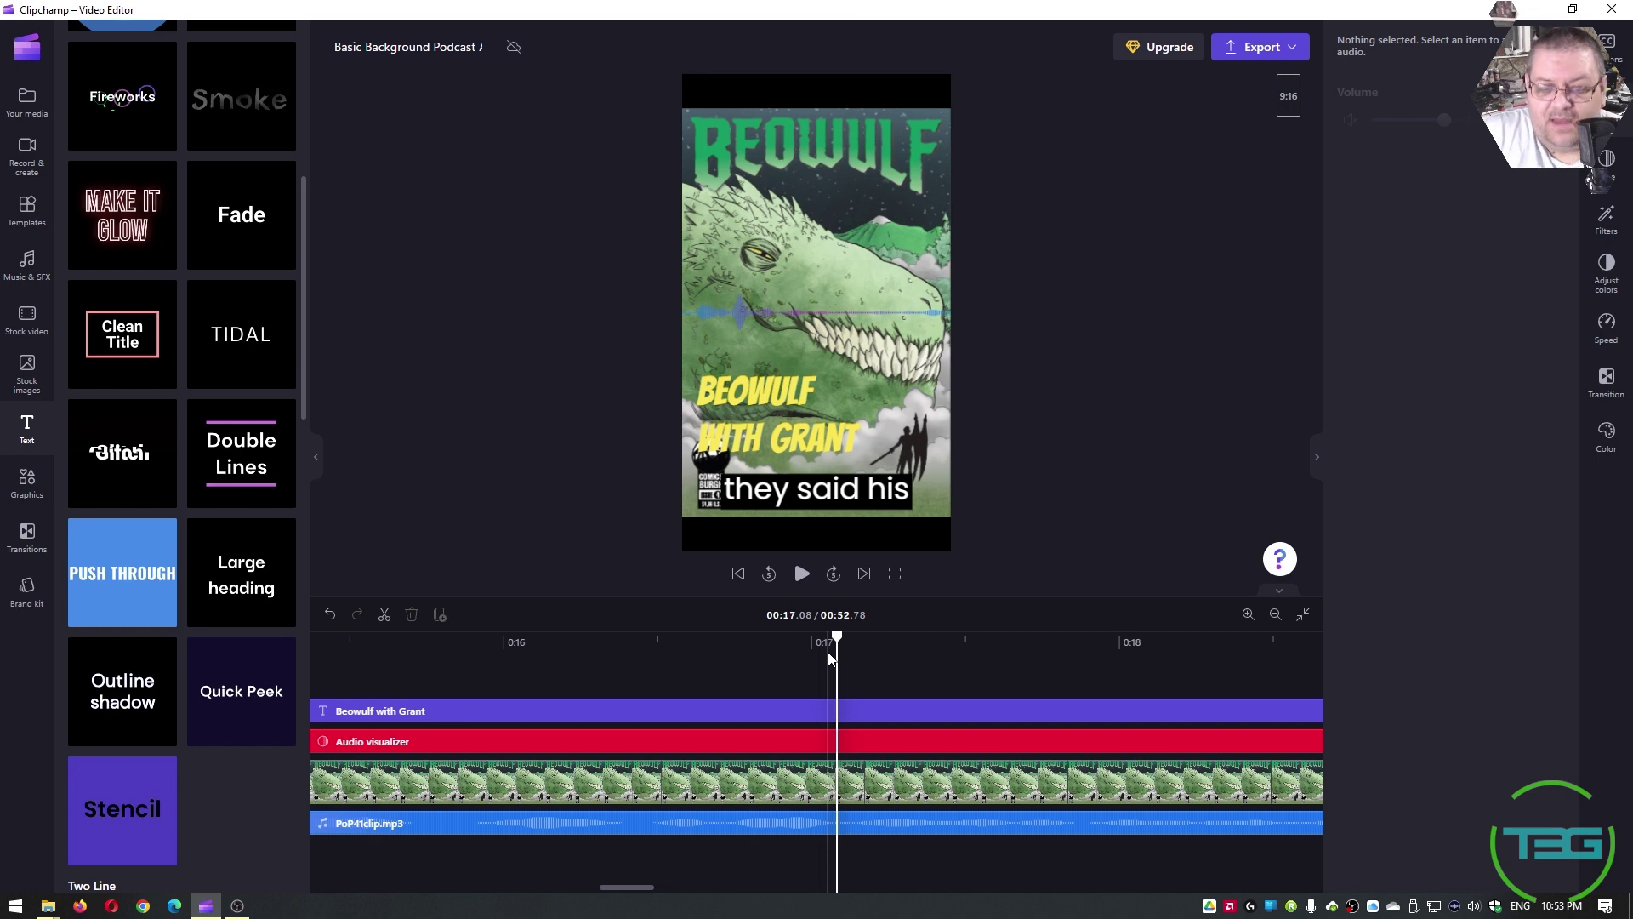
key("Right")
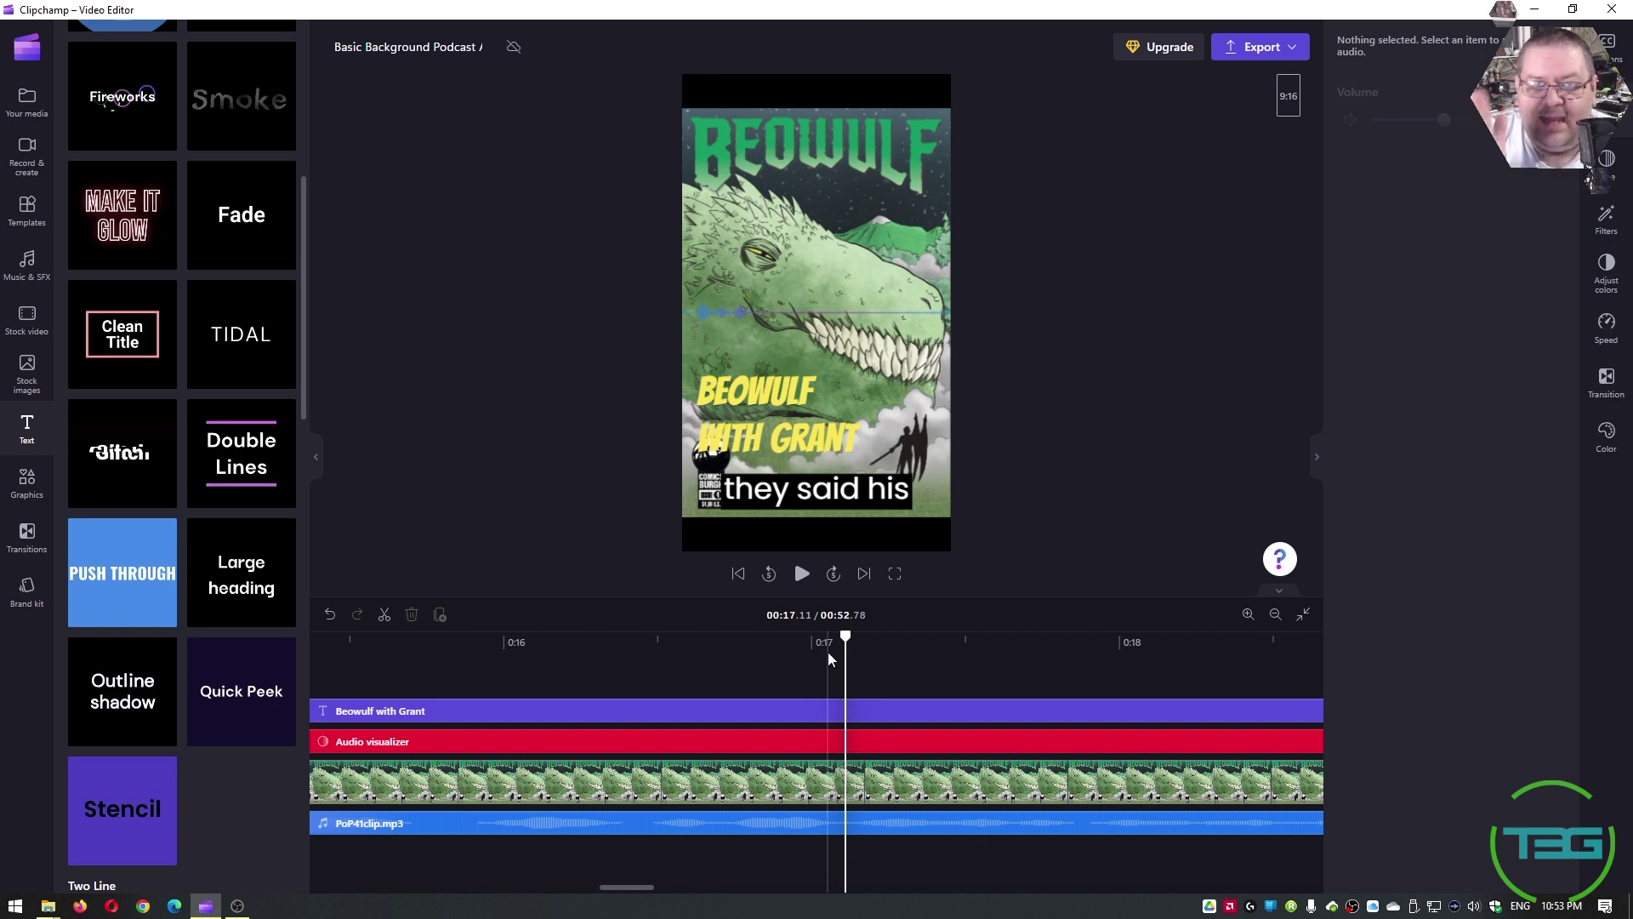
Replay from 0:17.05 a few times, then drag the playhead back to 0:15.90.
left_click(829, 652)
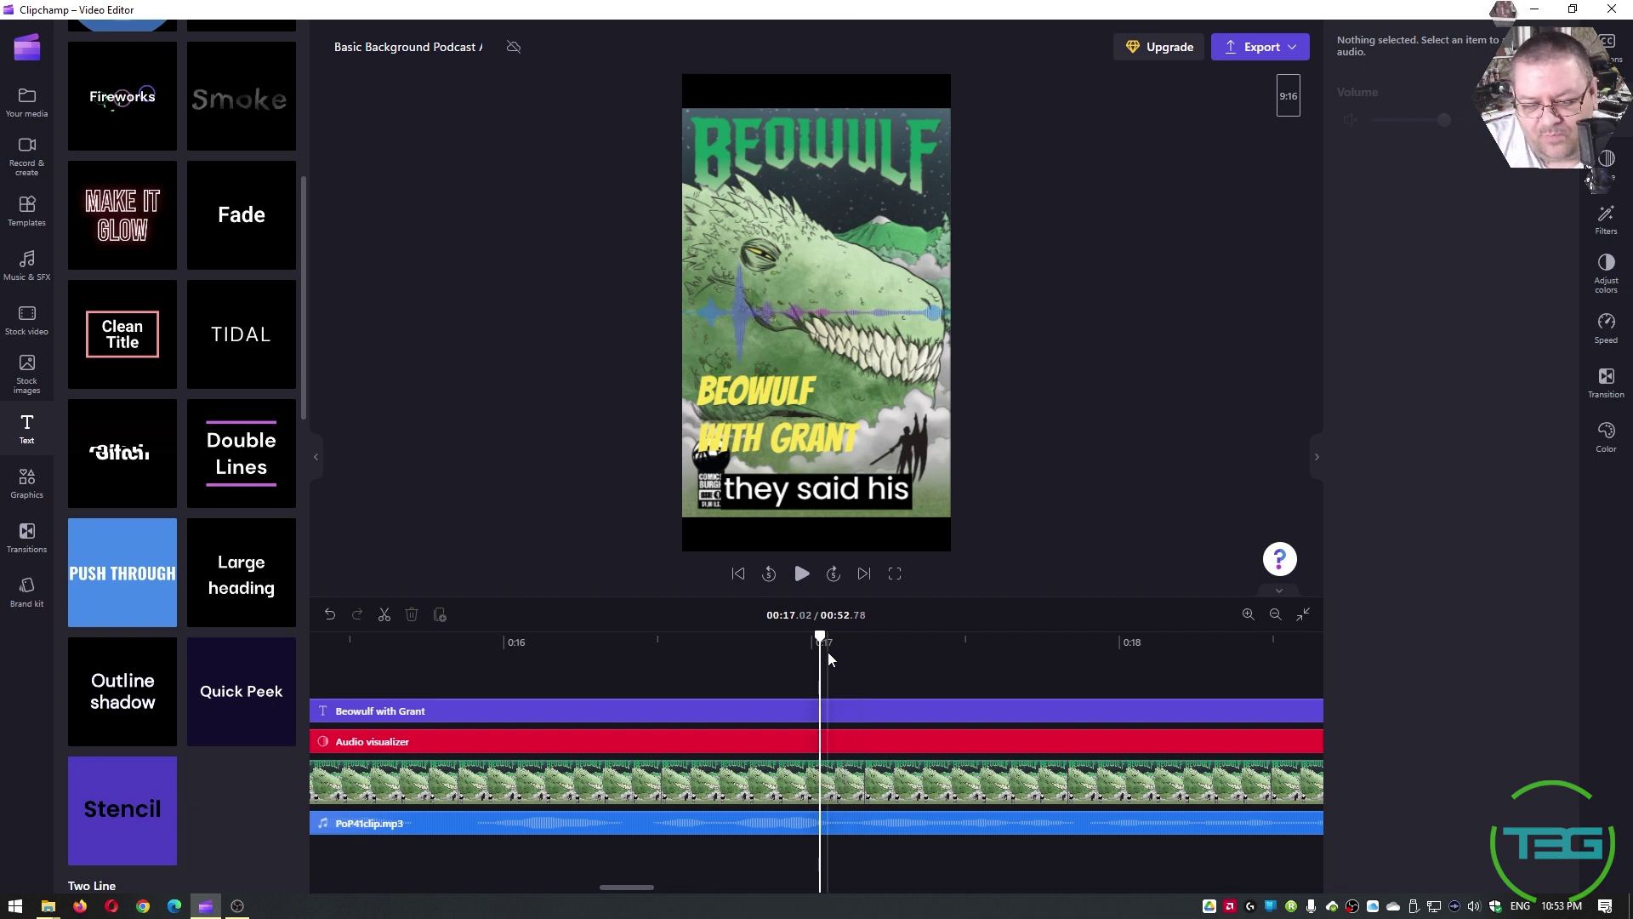
key("Right")
key("Right")
key("Right")
key("Right")
key("Right")
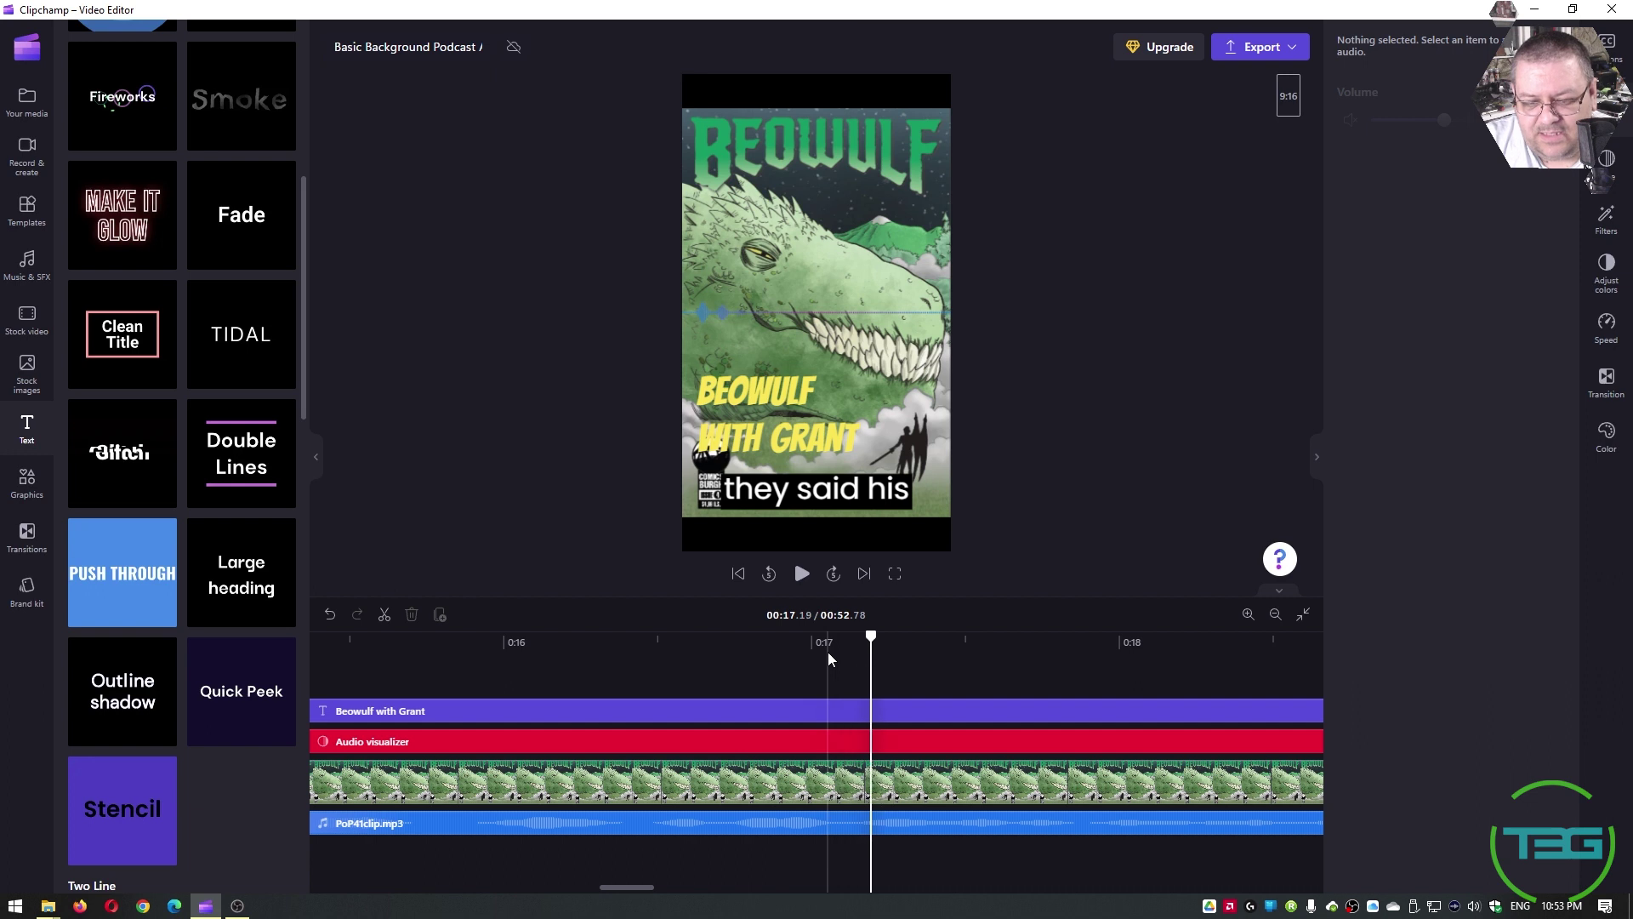
left_click(829, 652)
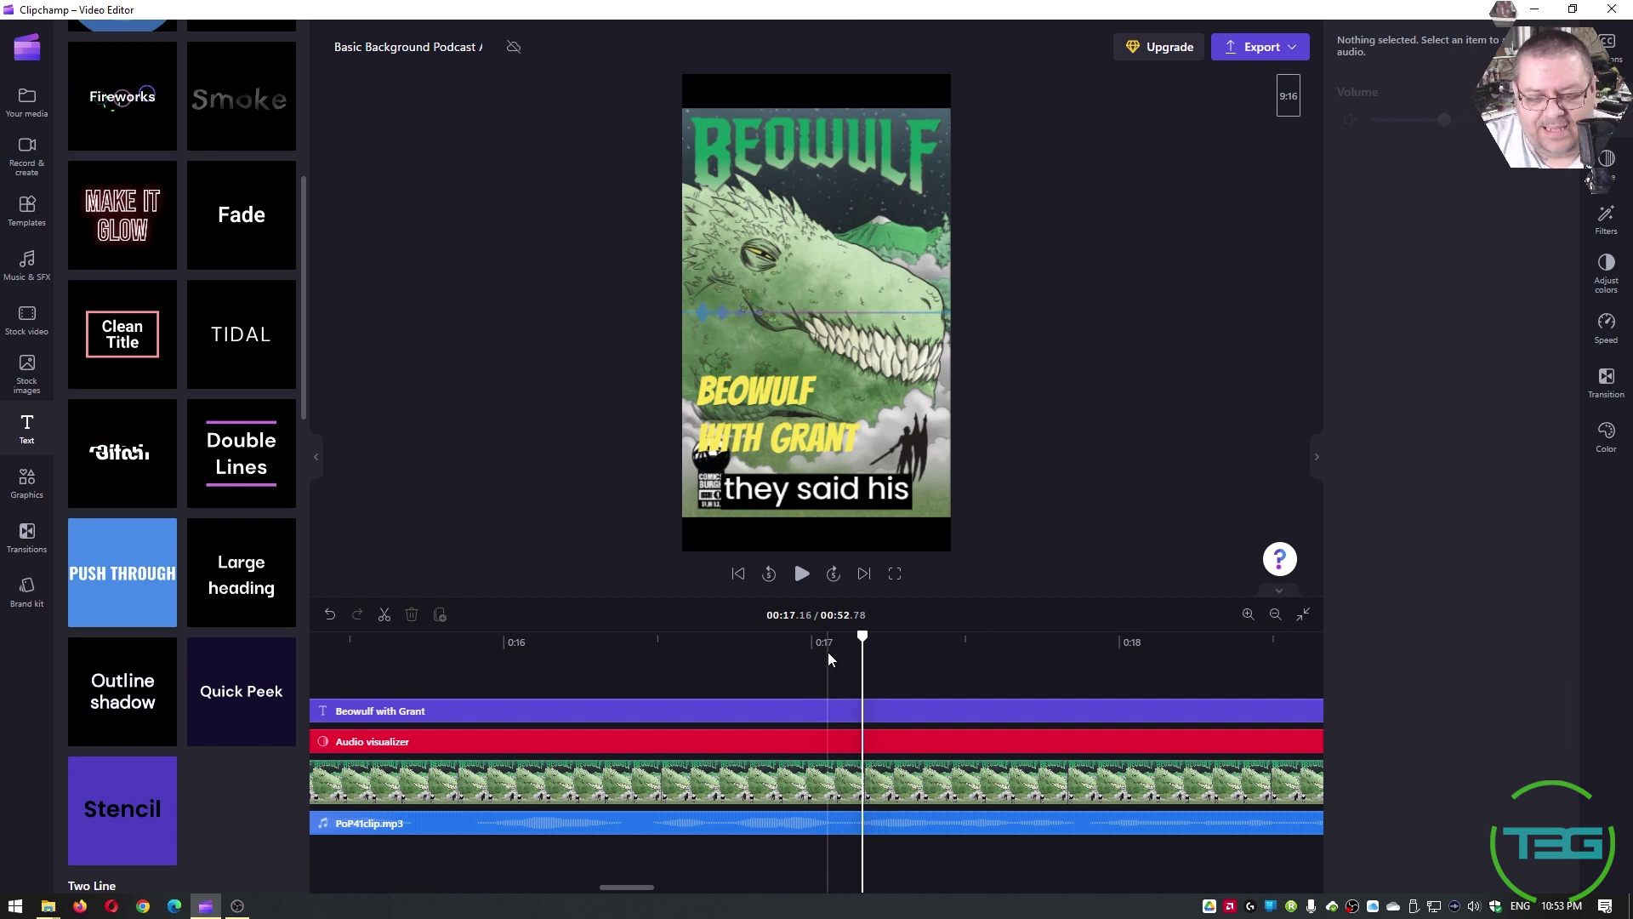
key("Right")
key("Right")
key("Right")
key("Right")
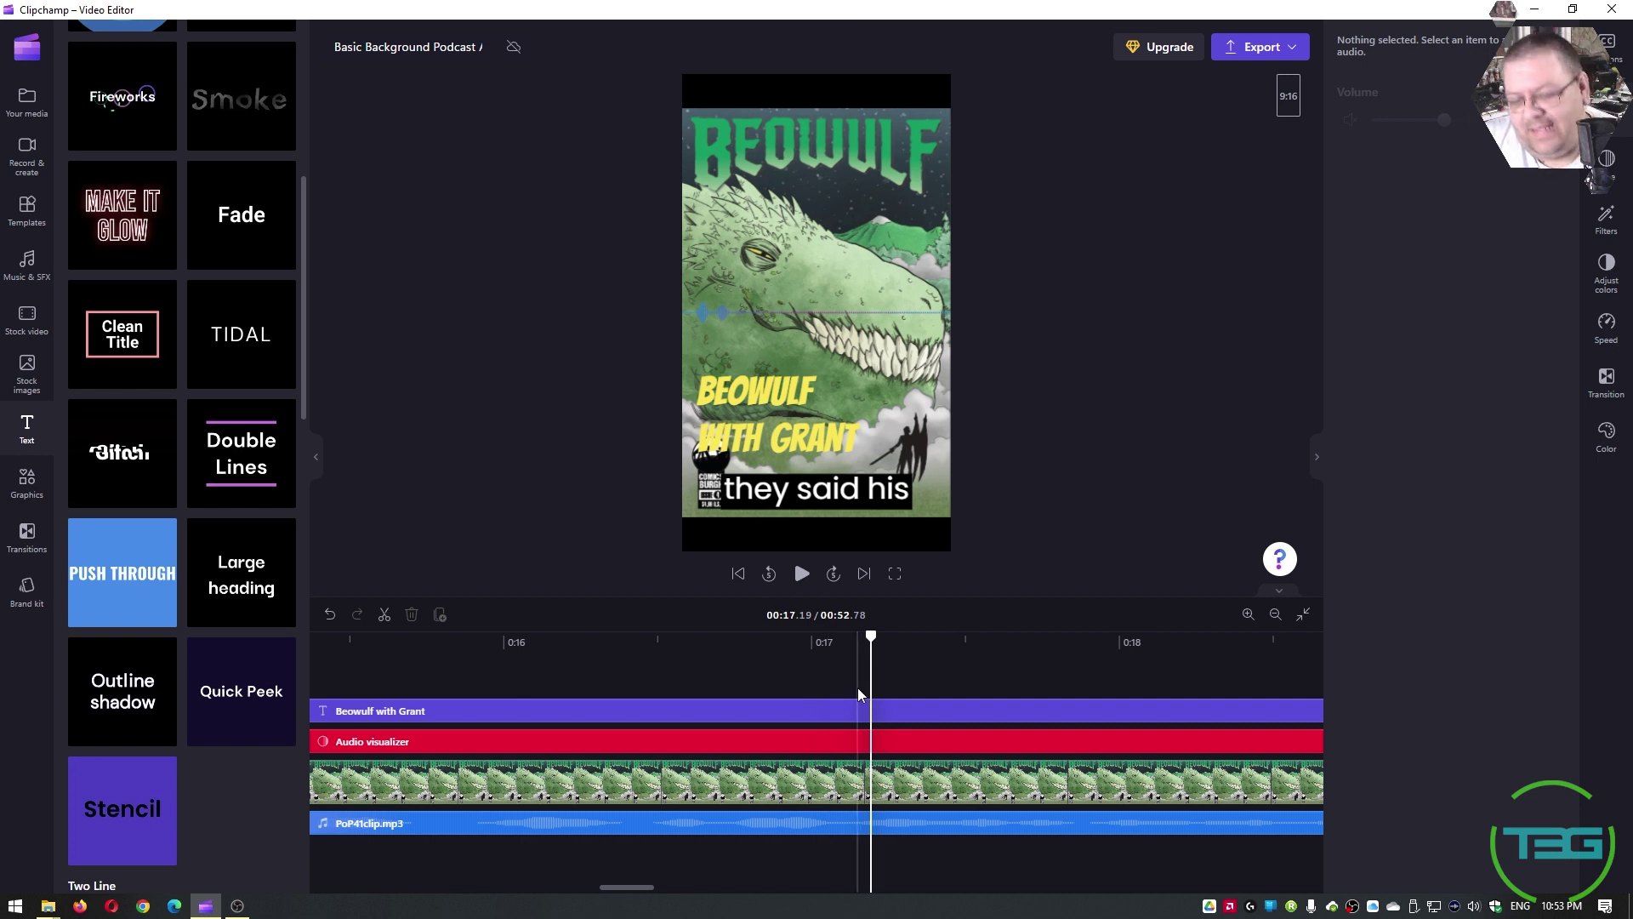
scroll(859, 688, "down", 3)
scroll(859, 696, "up", 2)
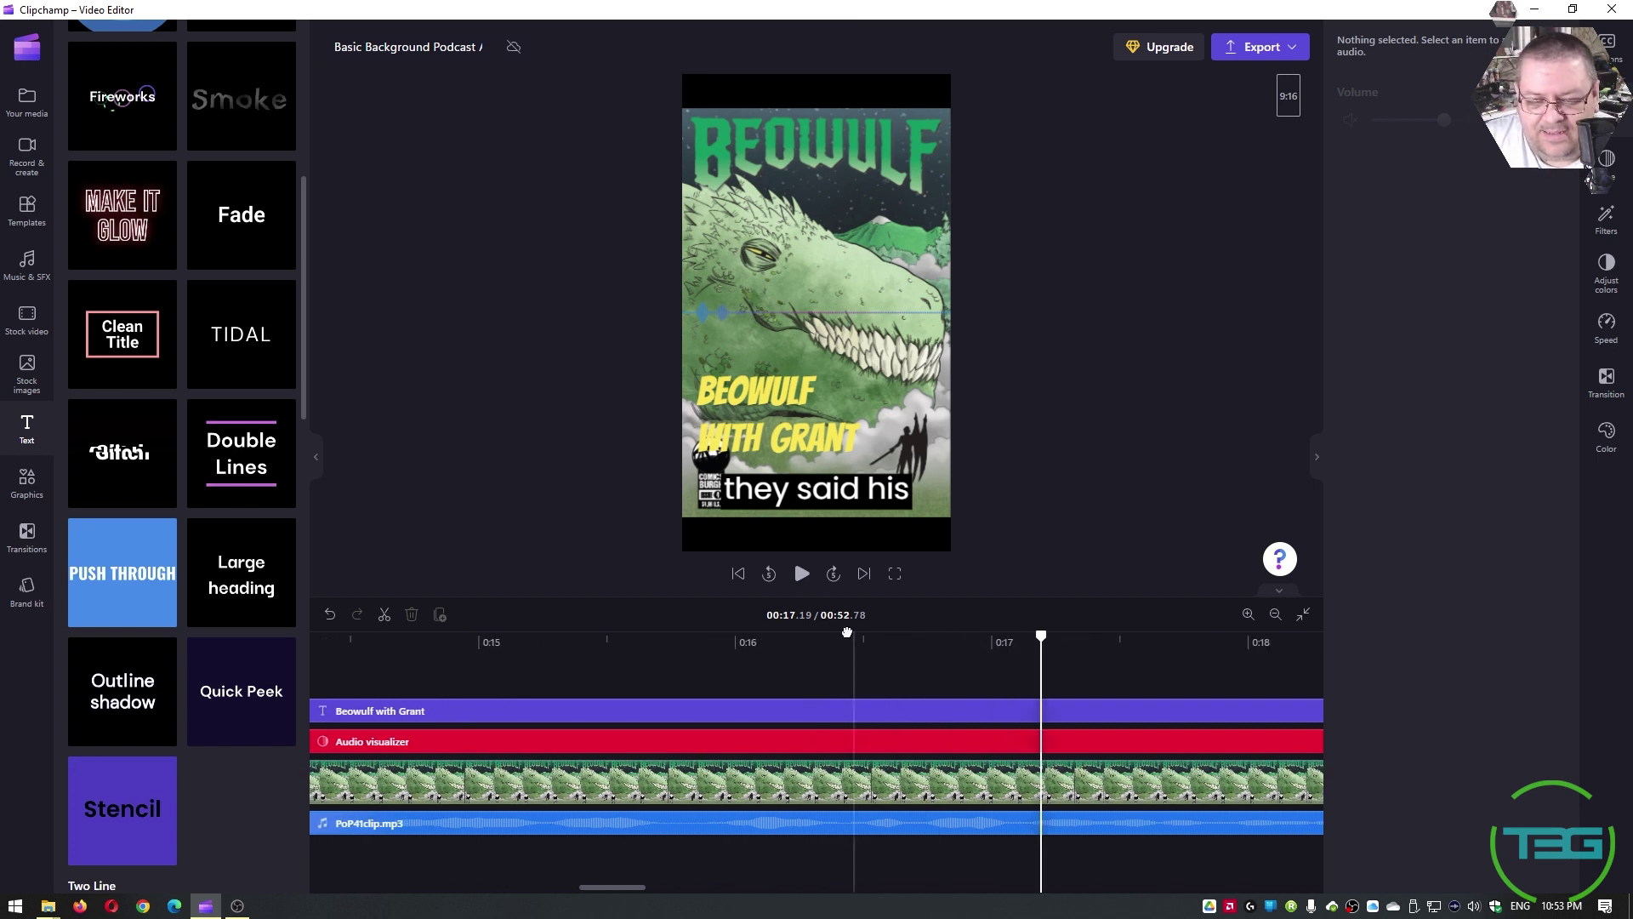
left_click_drag(858, 651, 711, 719)
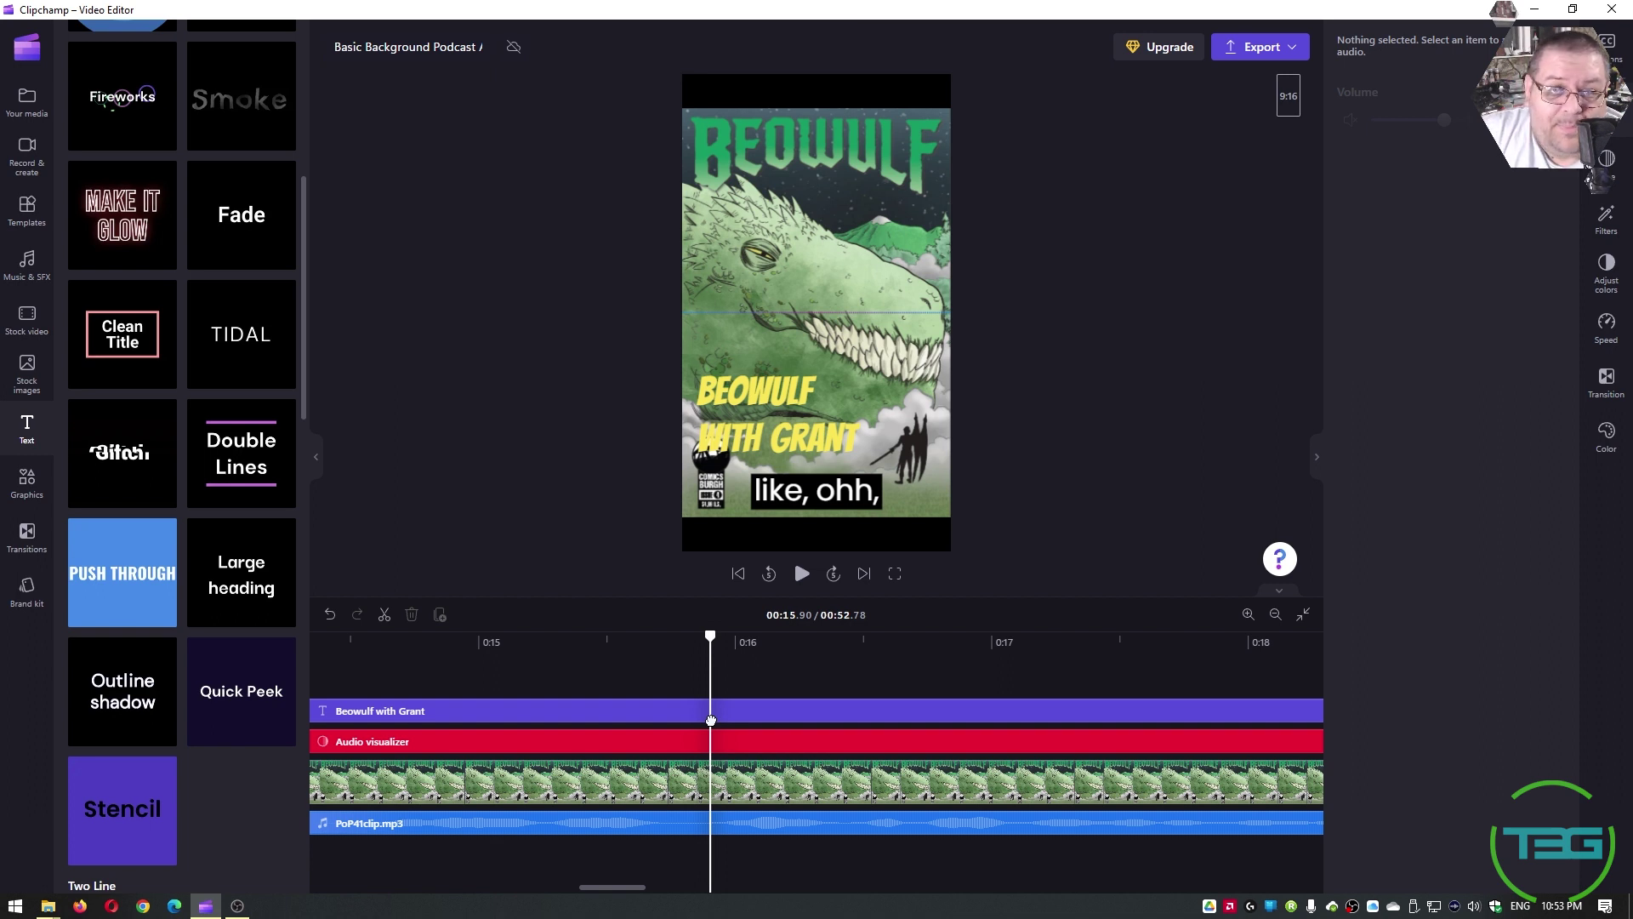
scroll(188, 366, "up", 6)
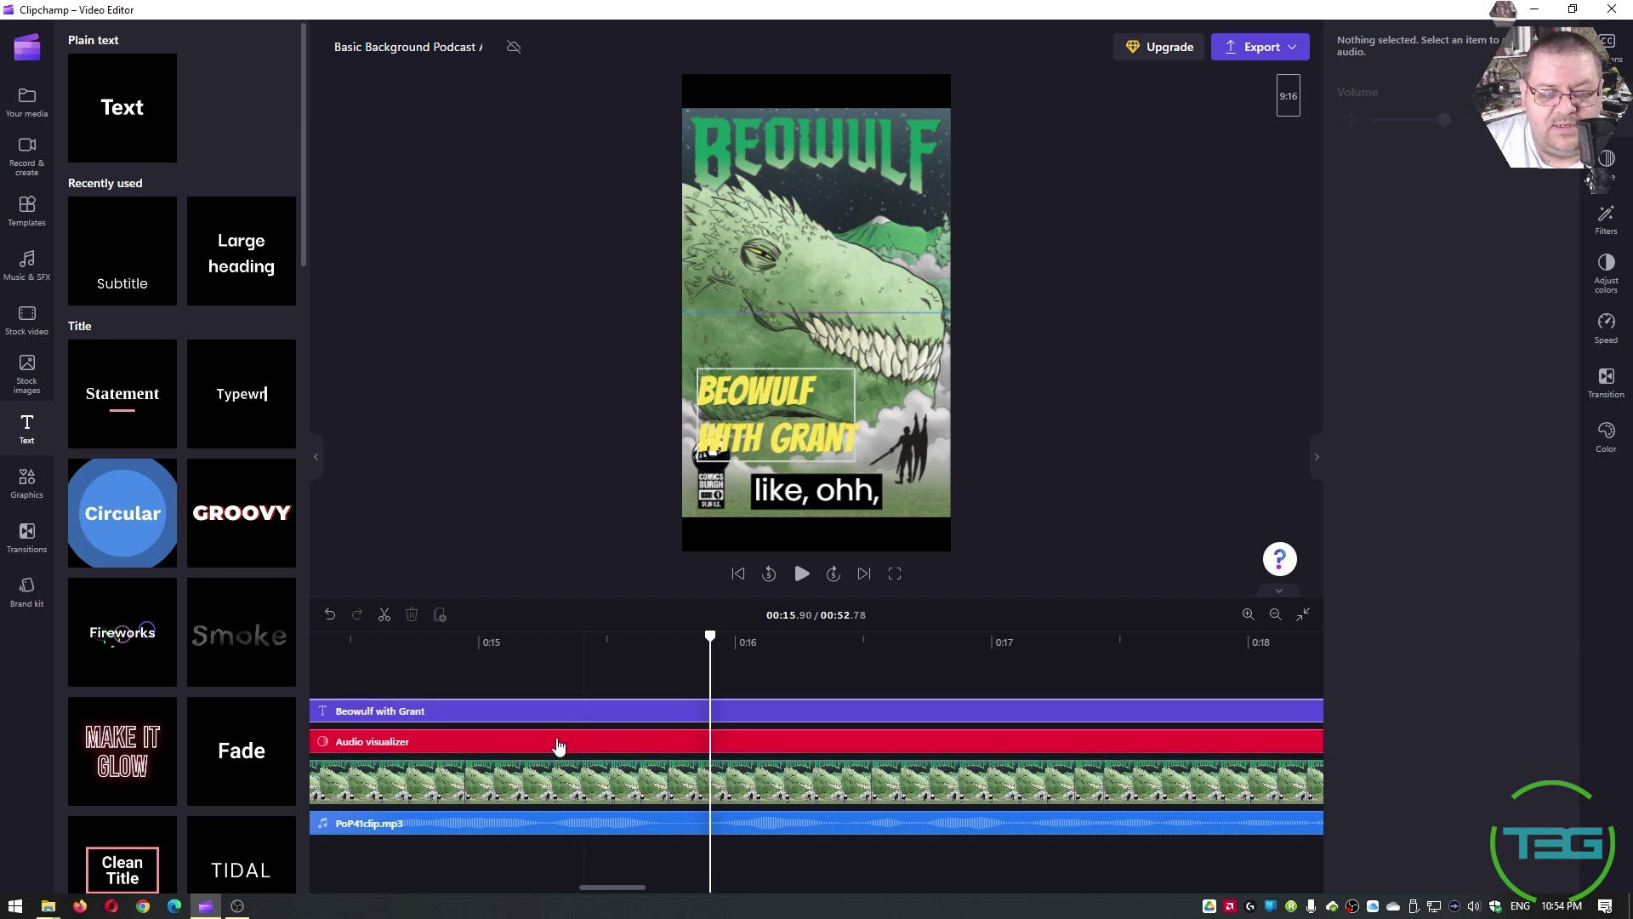
Select the audio visualizer clip and search the templates for 'visualiser'.
left_click(523, 750)
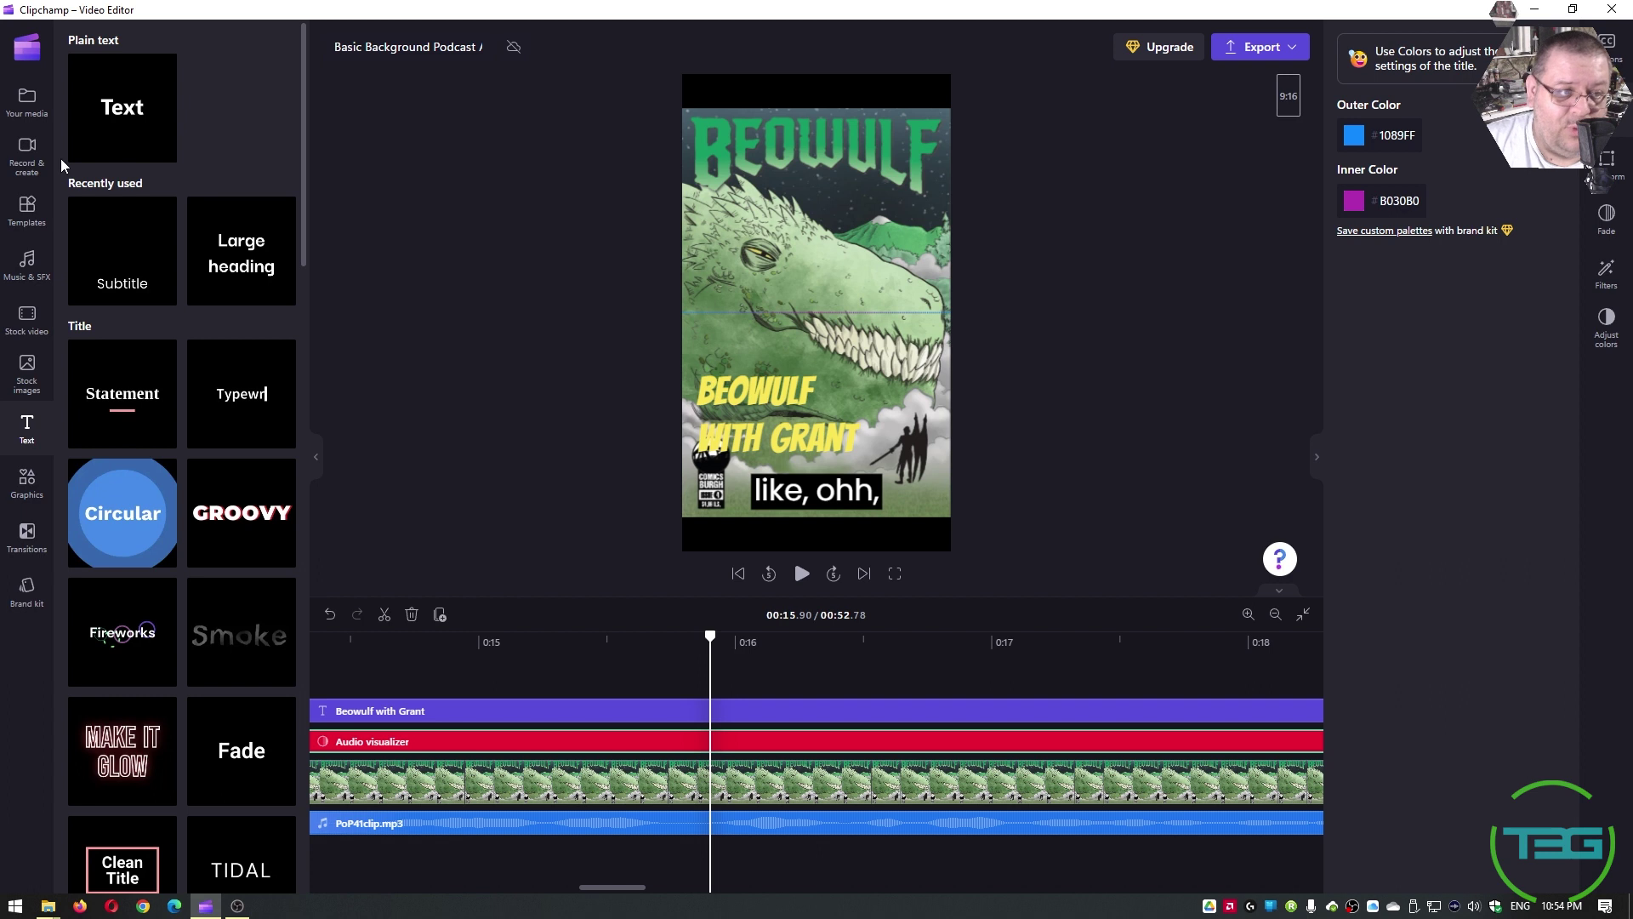
left_click(28, 211)
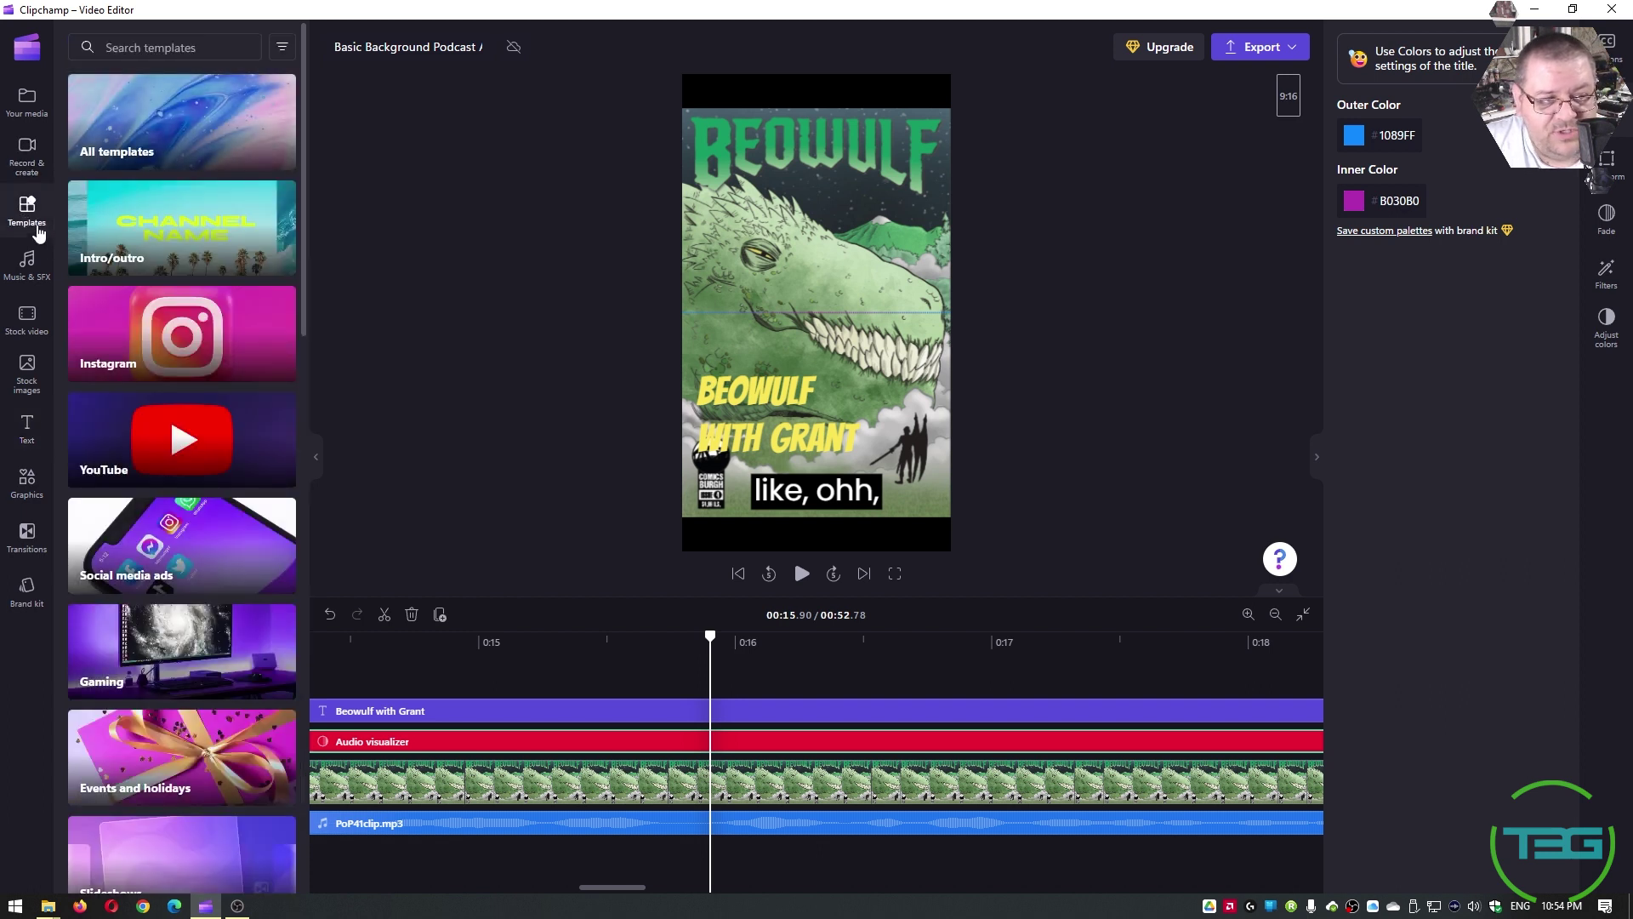
left_click(177, 50)
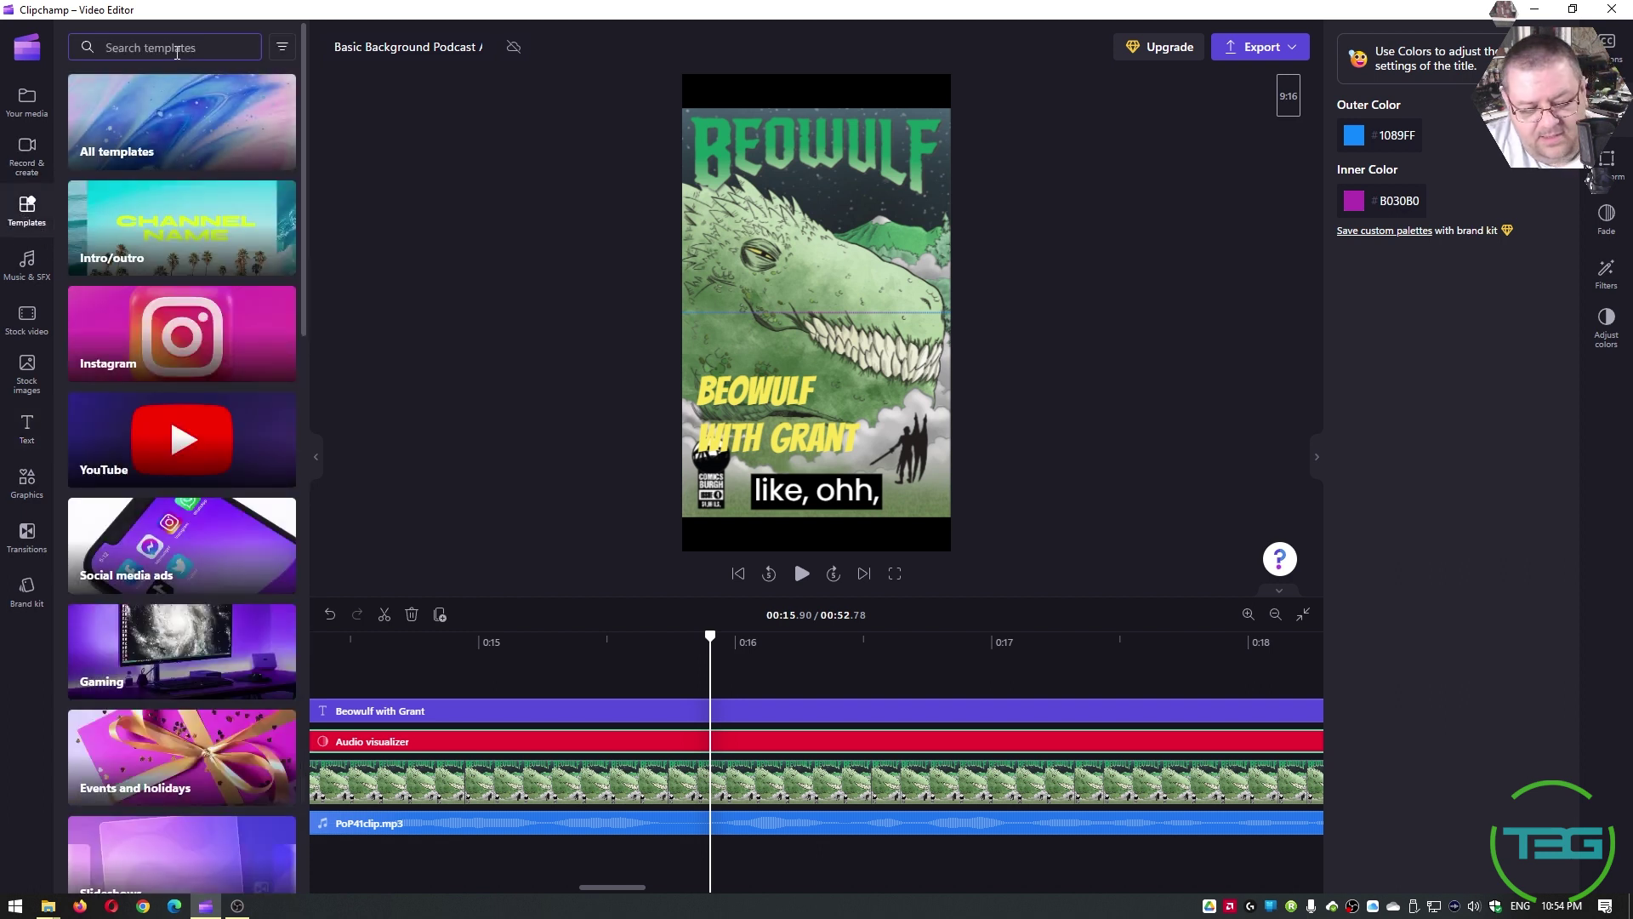
type("visualiser")
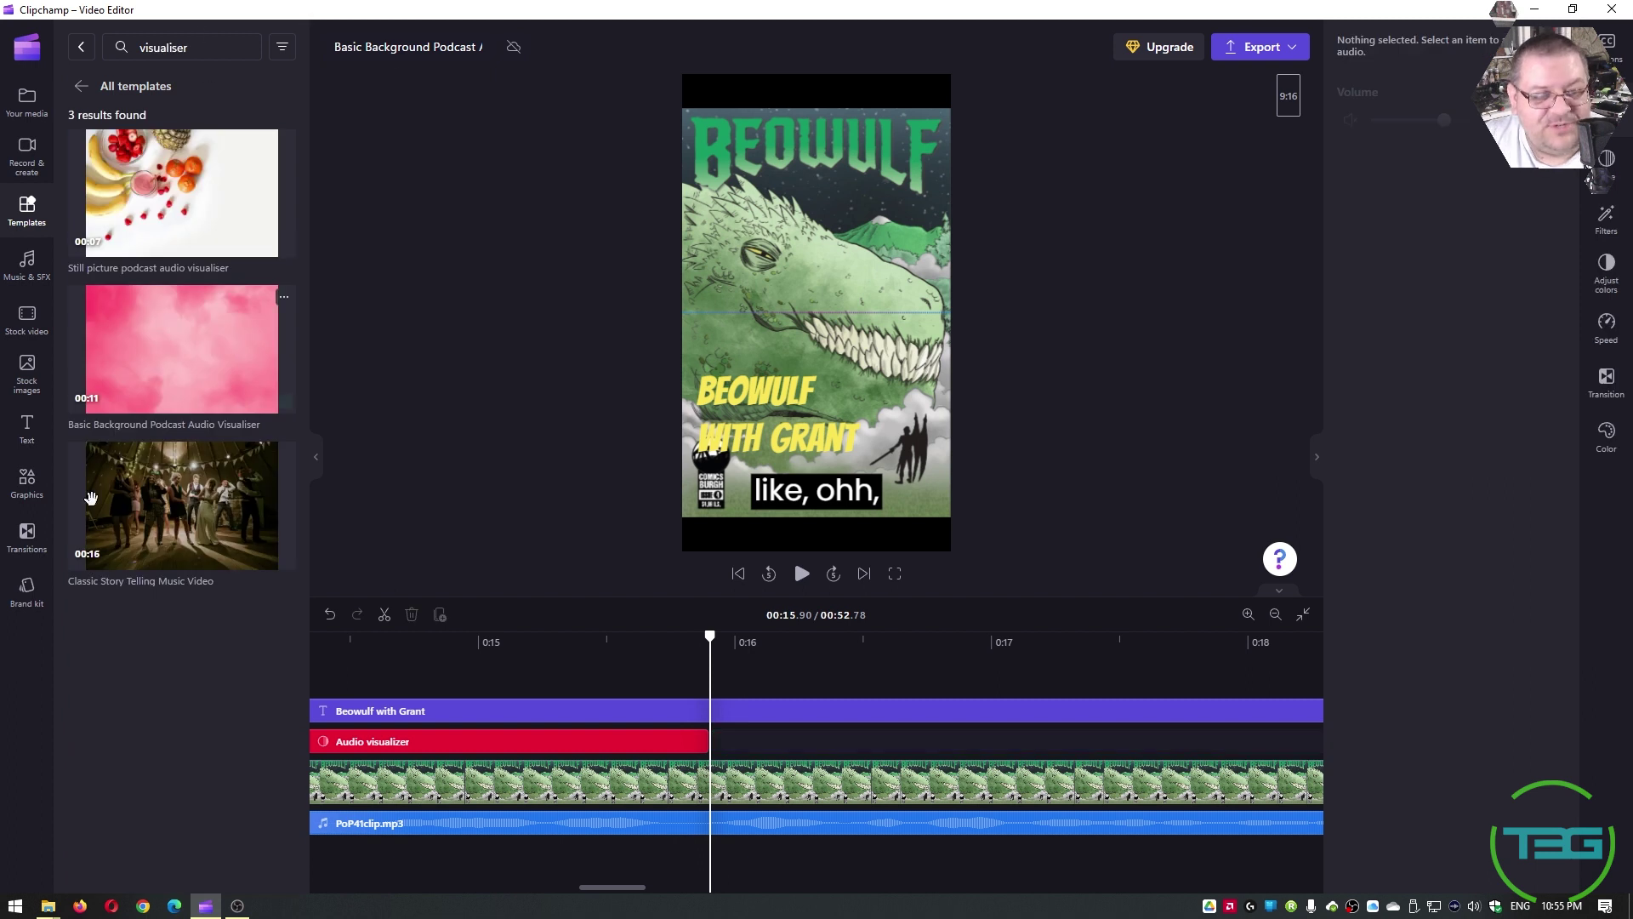
mouse_move(231, 169)
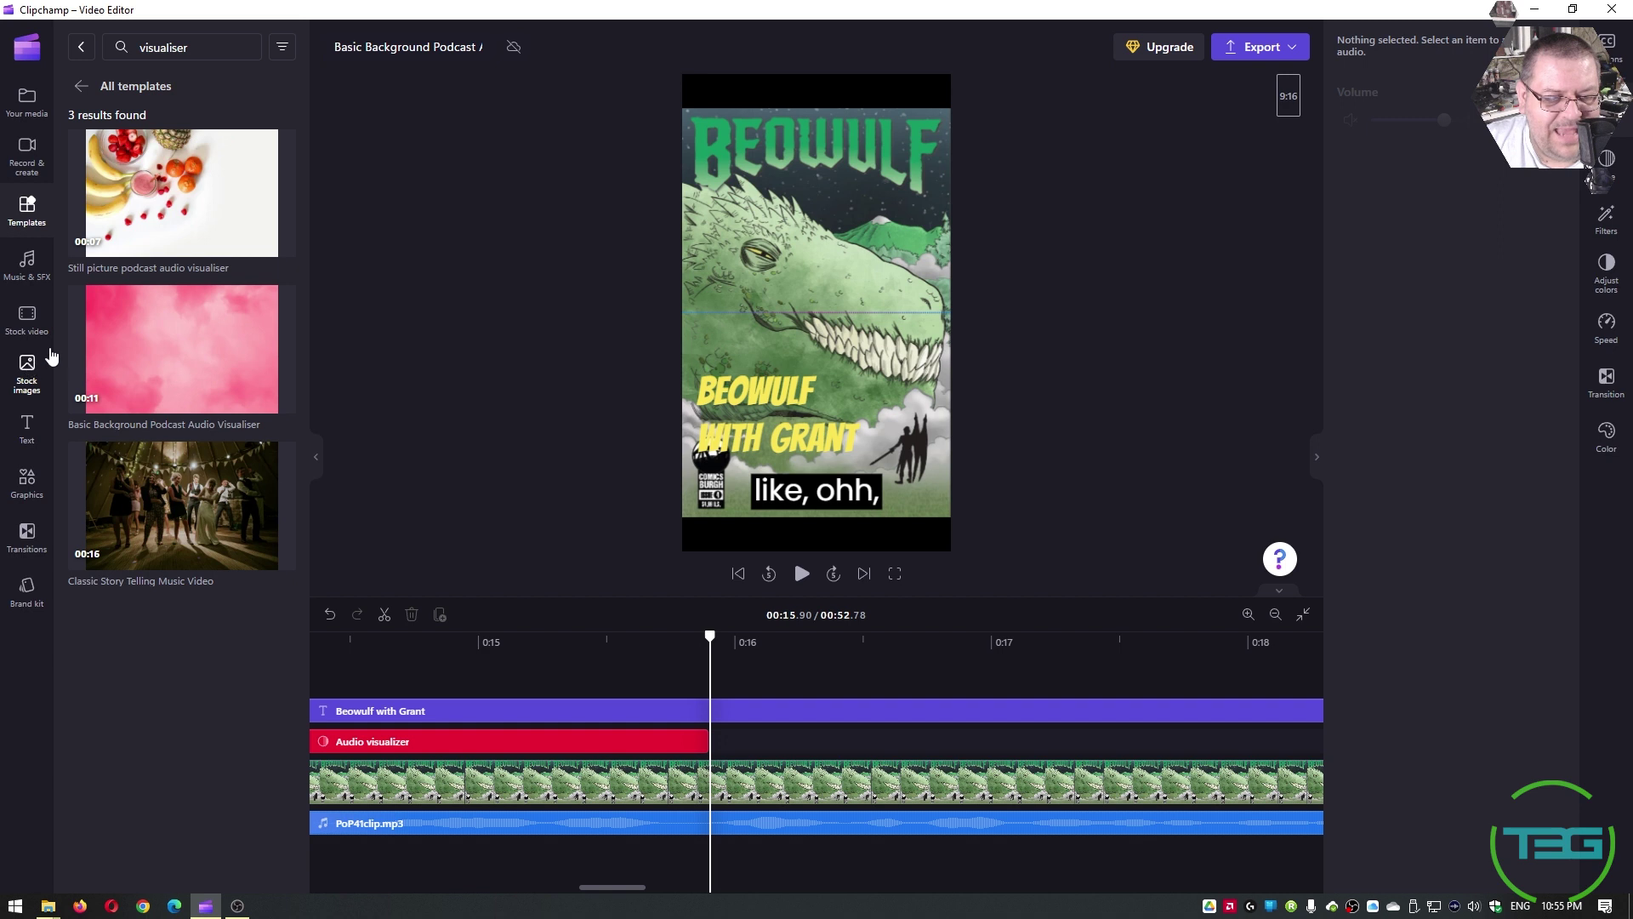
mouse_move(141, 229)
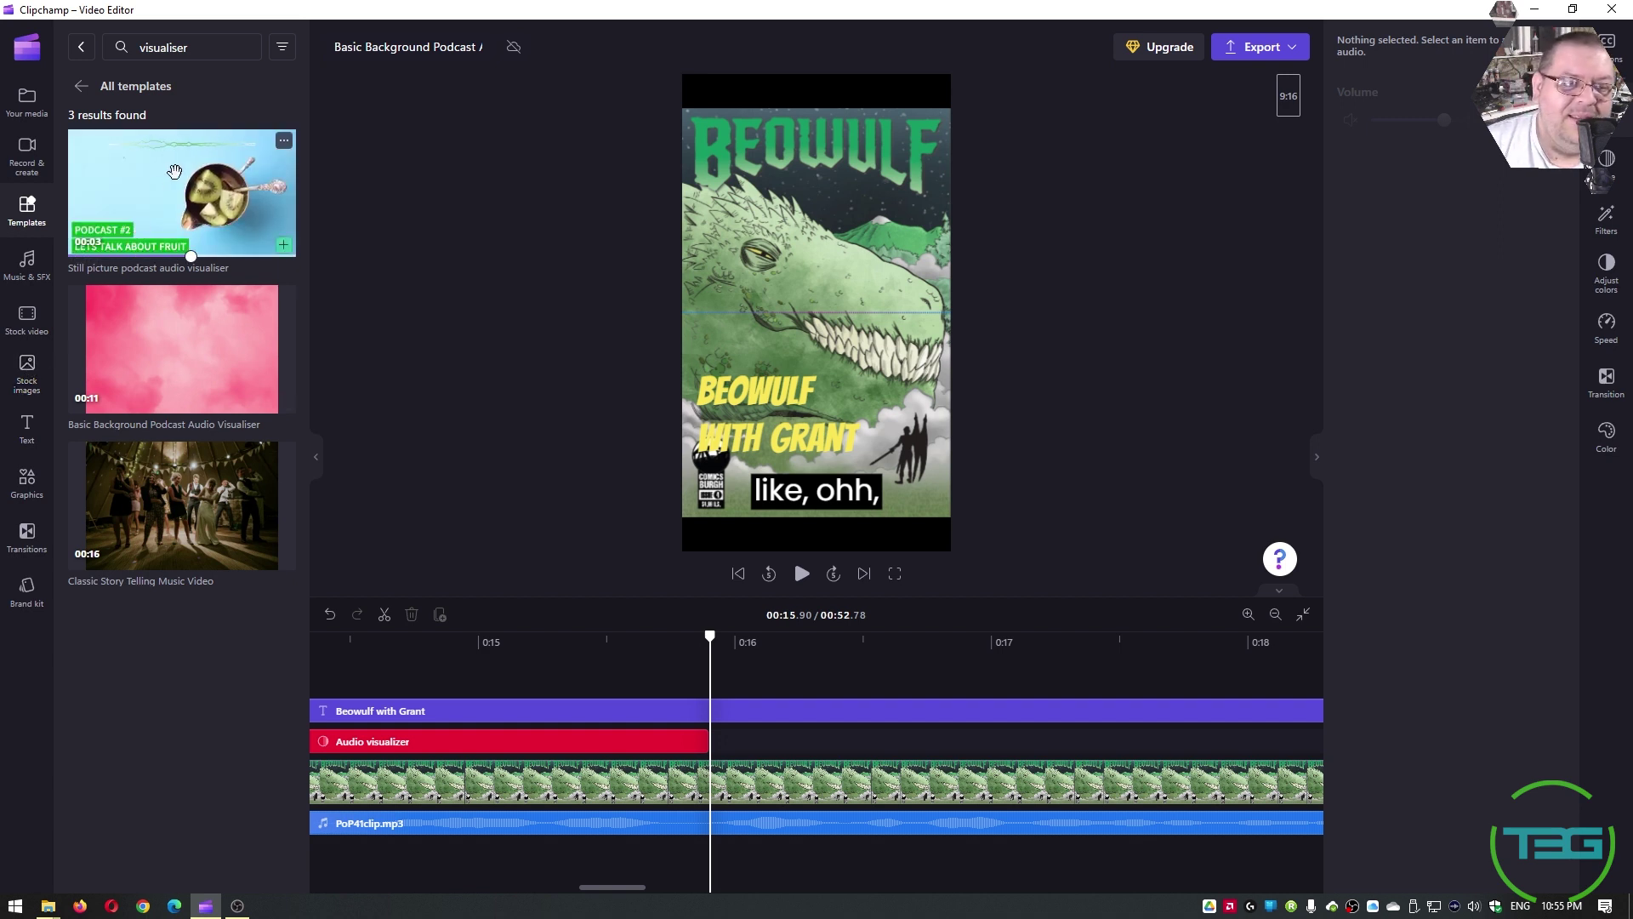
mouse_move(238, 355)
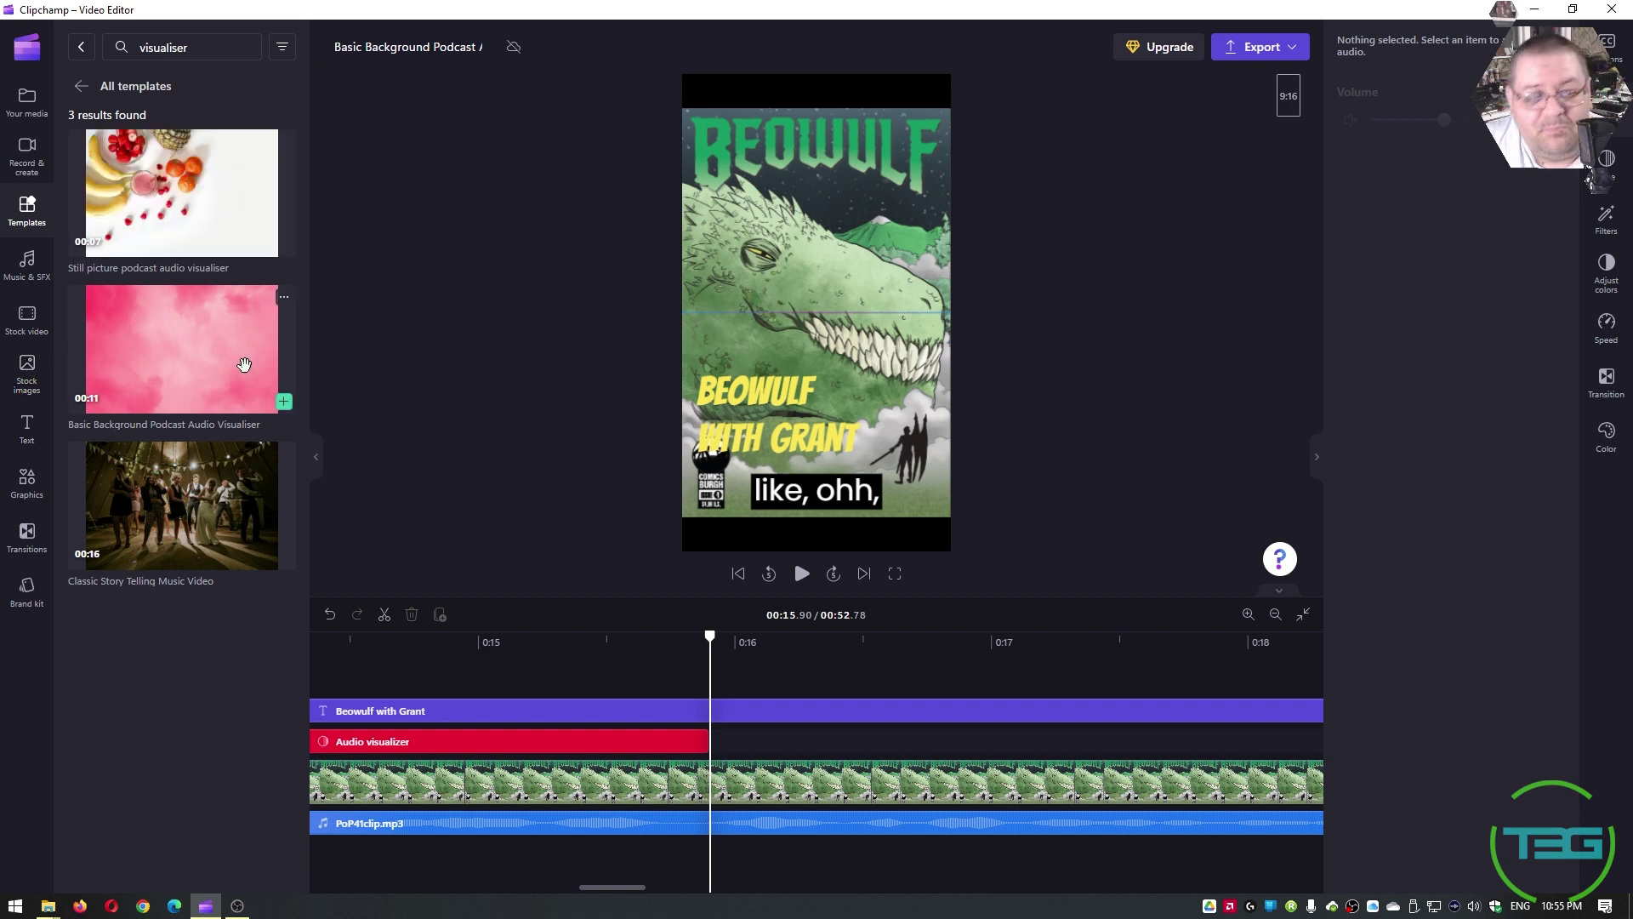
Preview the visualiser templates and add Classic Story Telling Music Video despite the size mismatch.
left_click(149, 350)
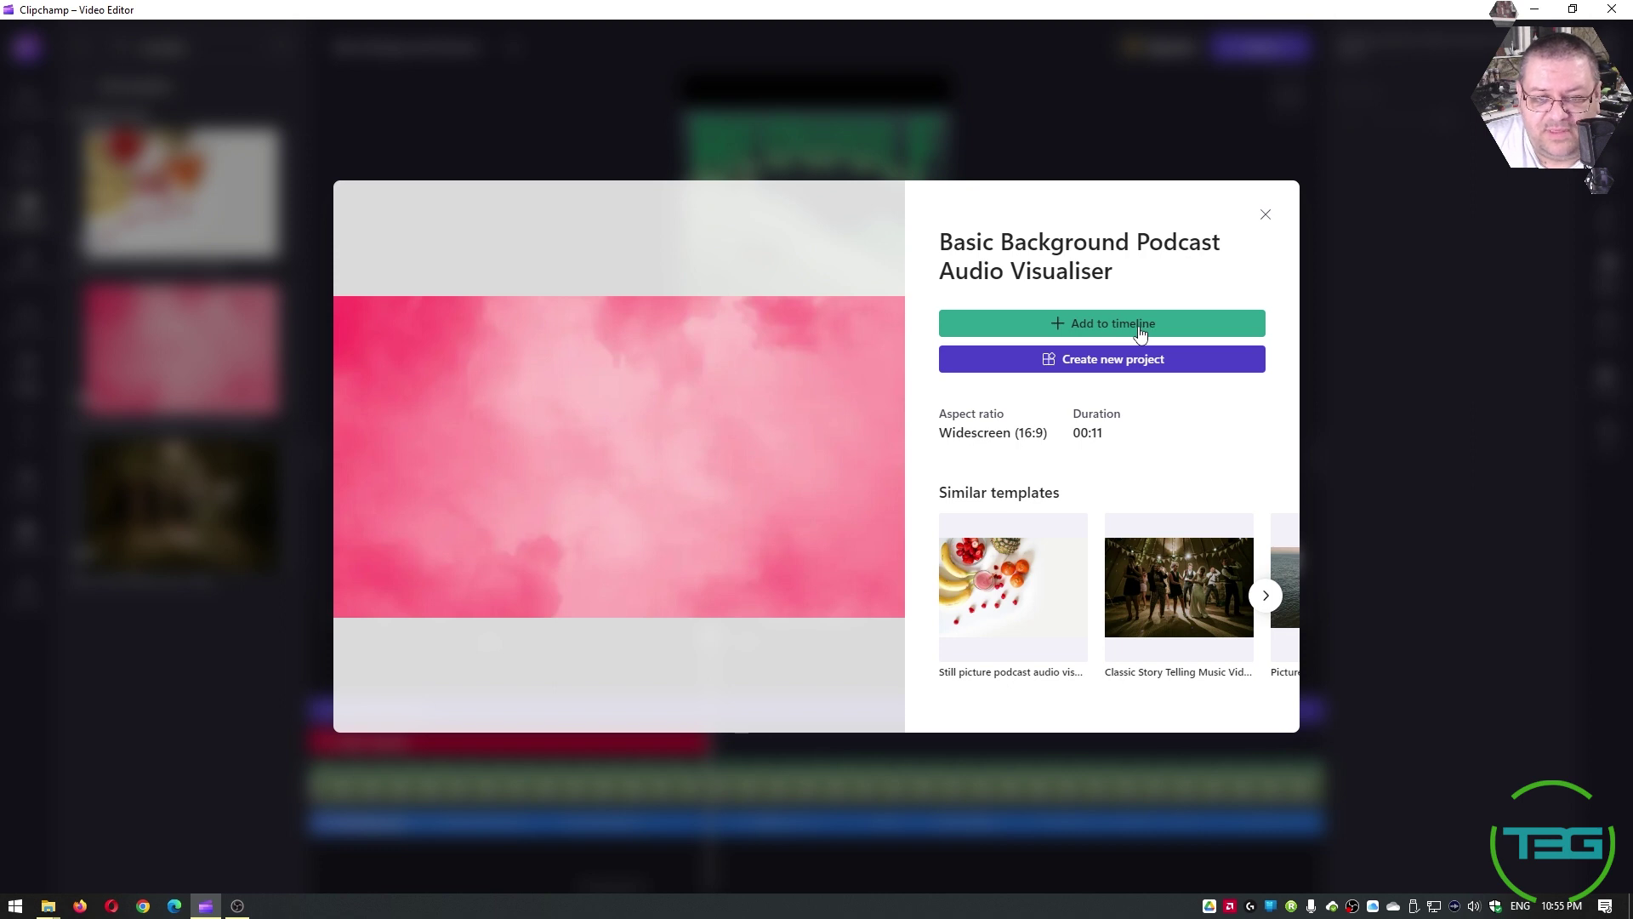
left_click(123, 519)
left_click(172, 500)
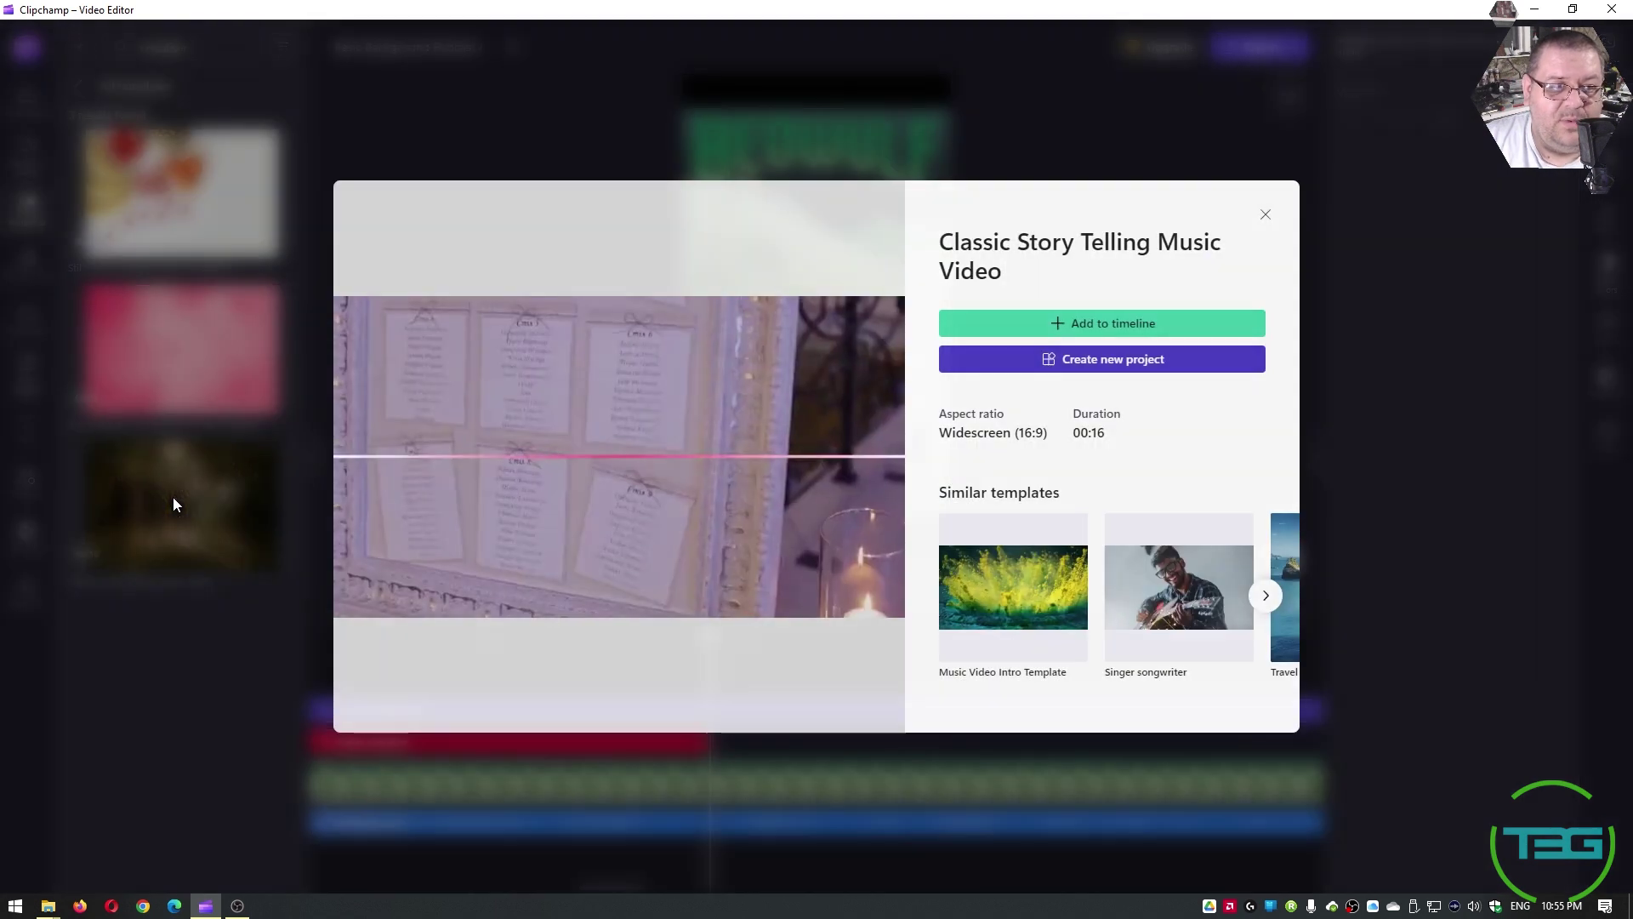
left_click(1101, 324)
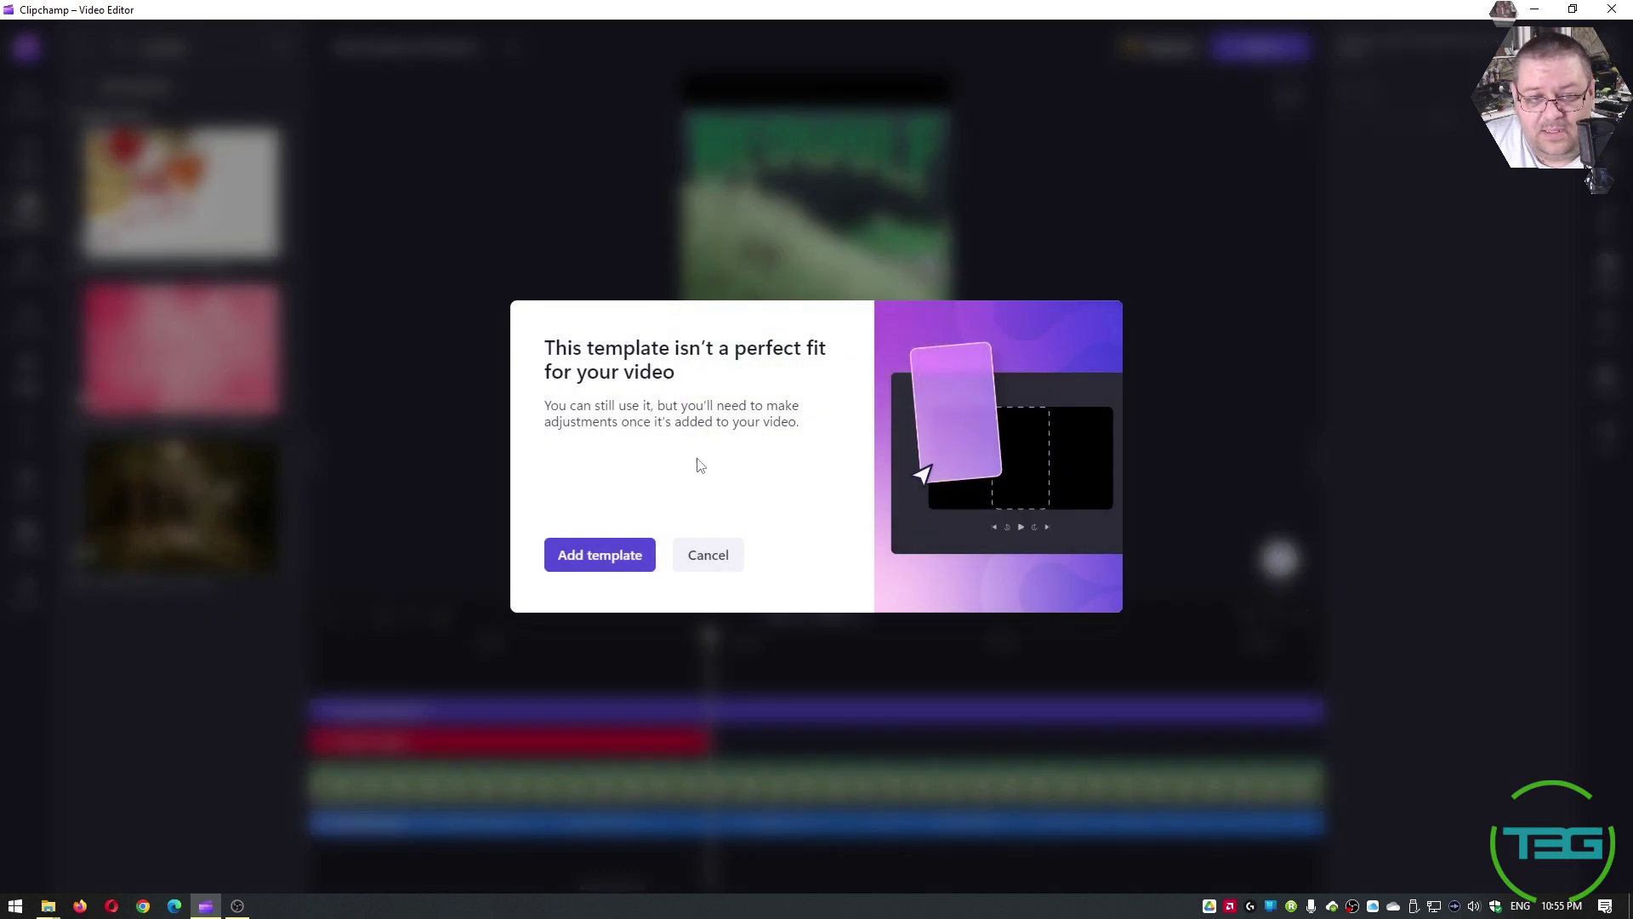
left_click(604, 557)
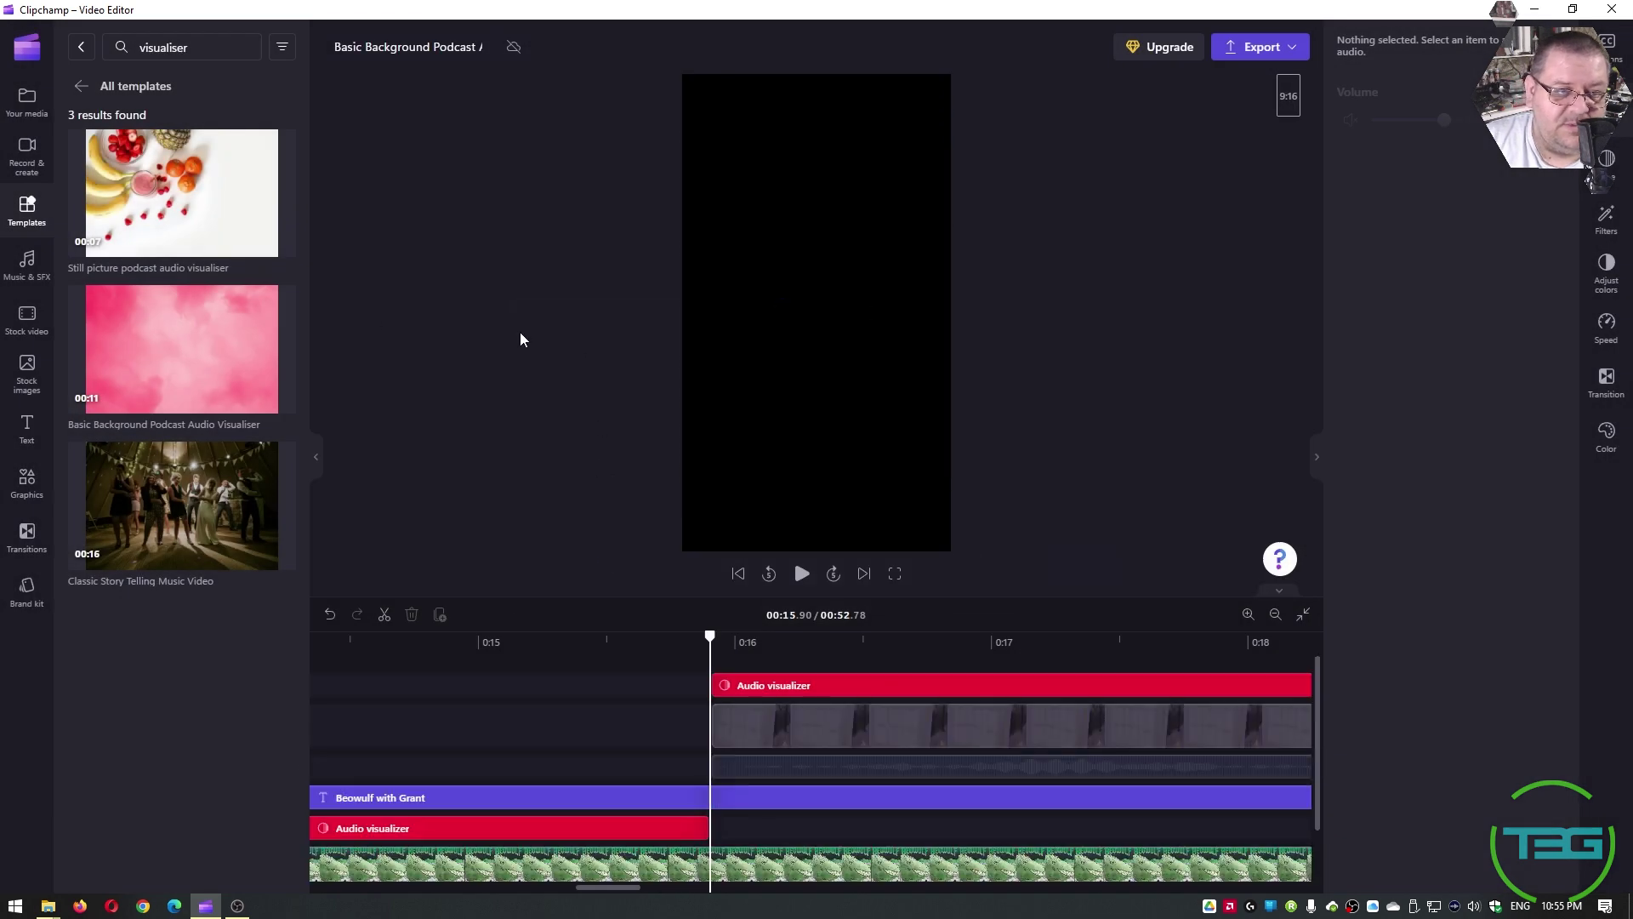
left_click(82, 87)
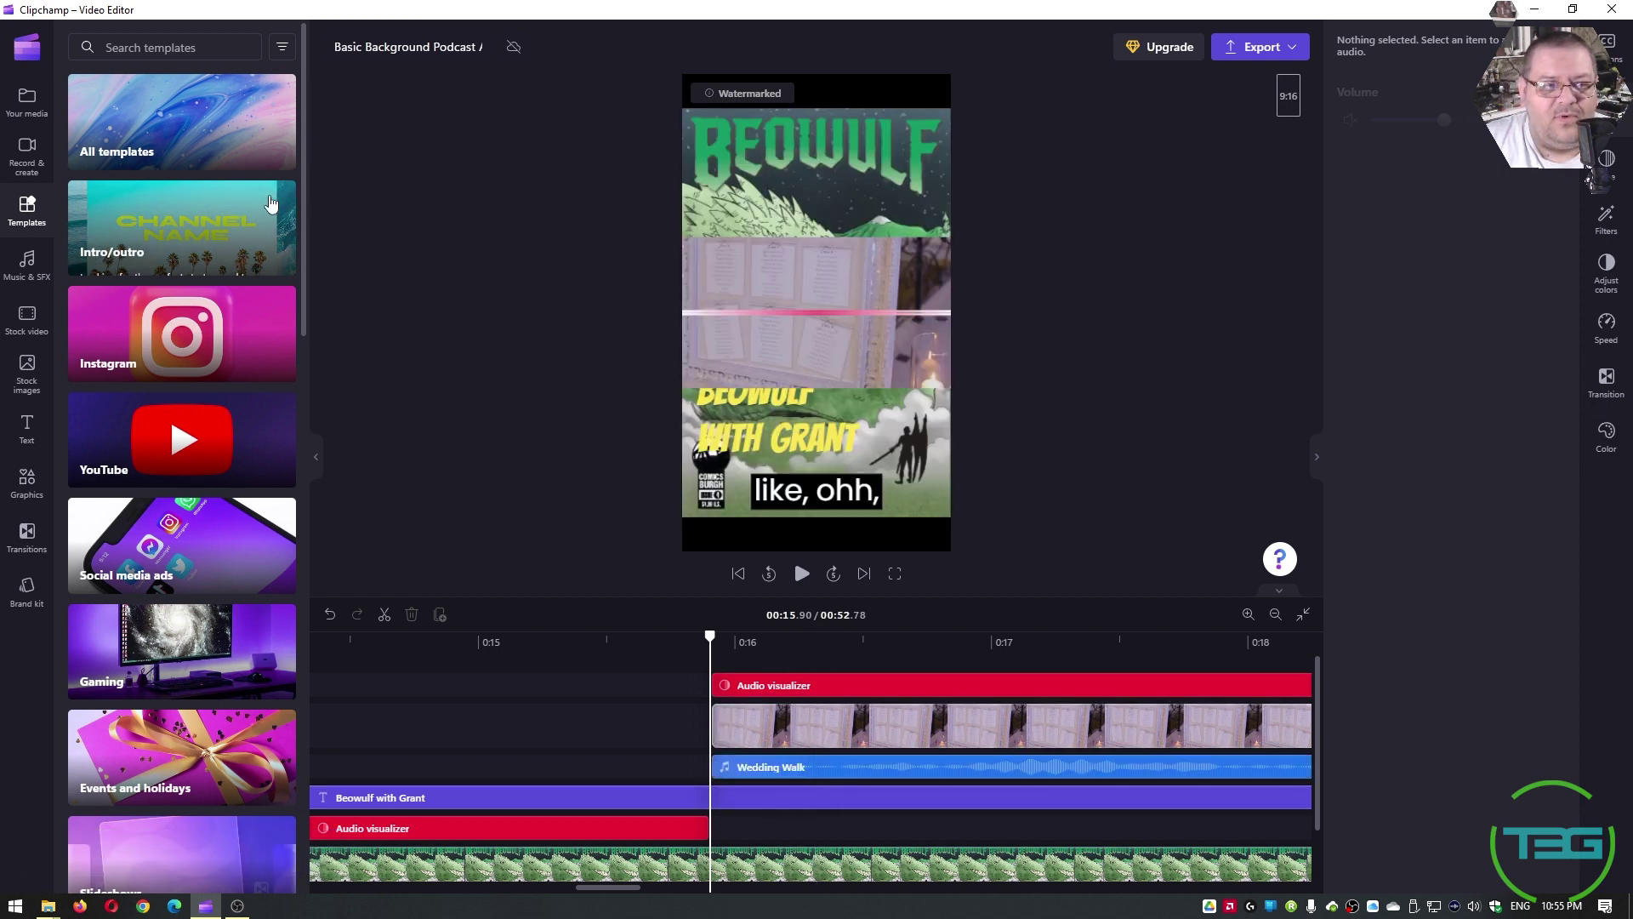
left_click(25, 119)
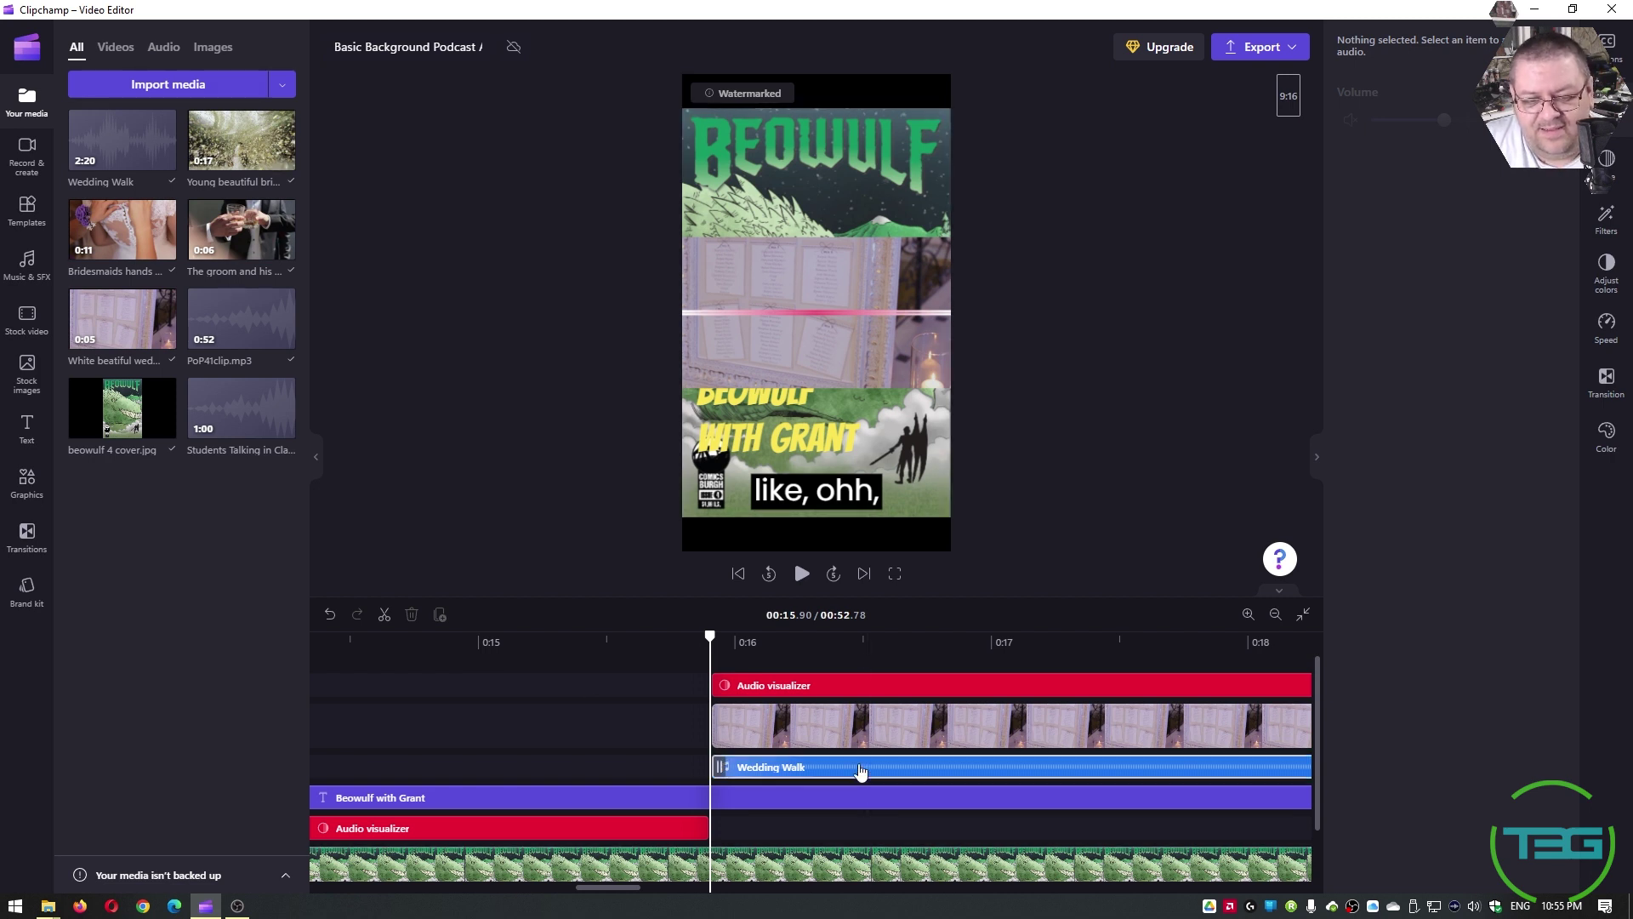
Undo the template addition and delete the Students Talking audio and white wedding clip.
key("ctrl+z")
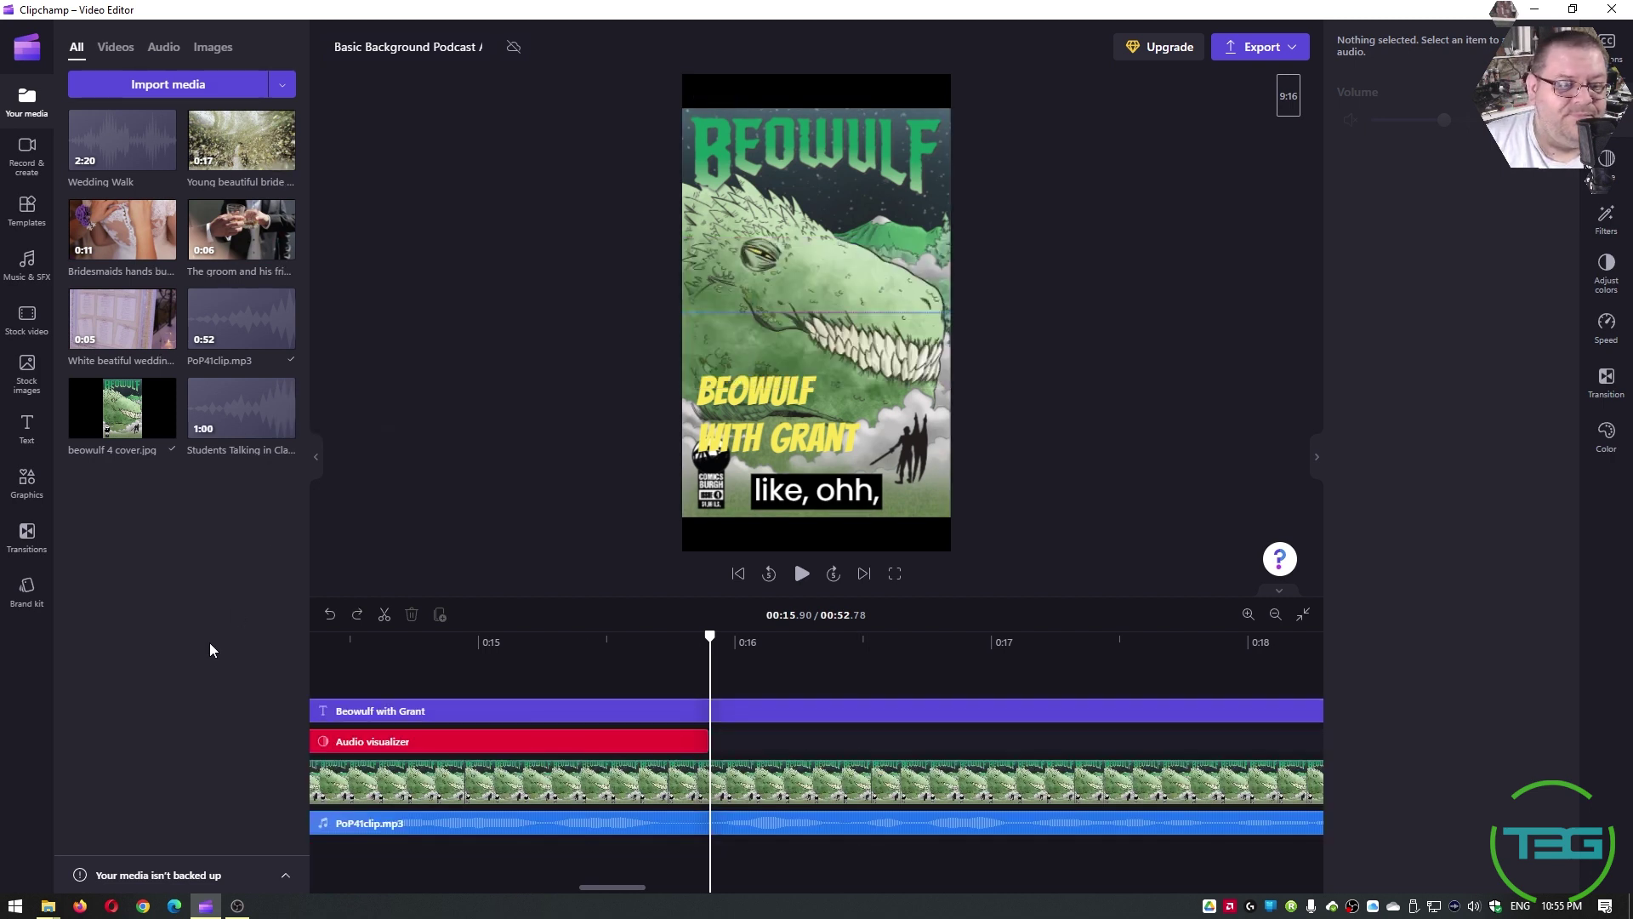
mouse_move(244, 423)
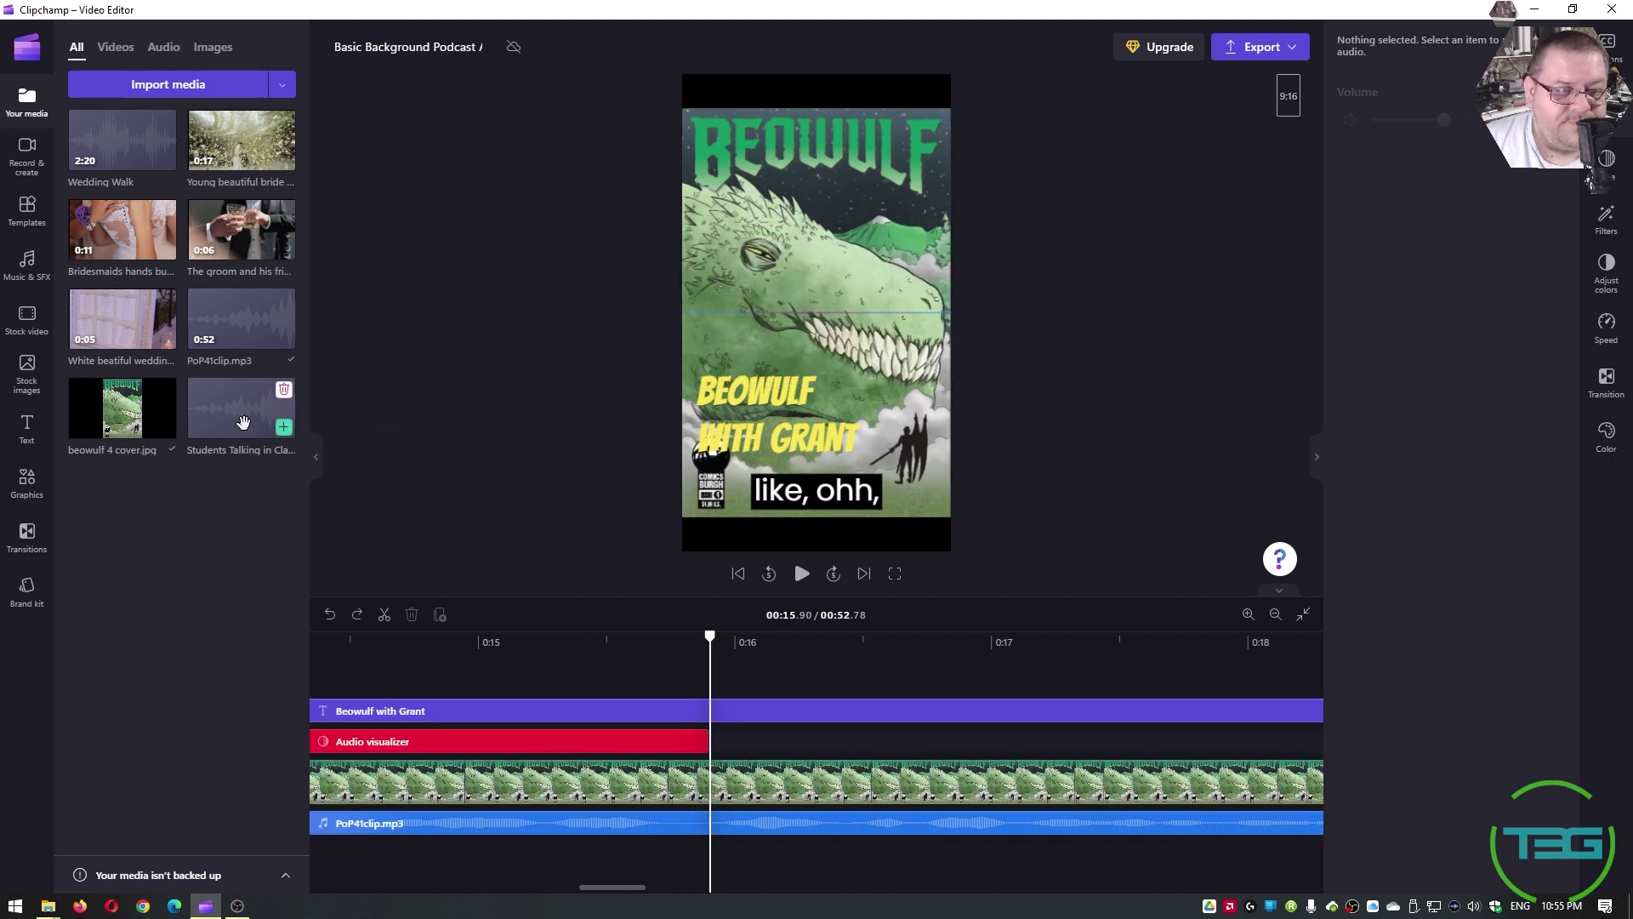
left_click(284, 390)
left_click(754, 495)
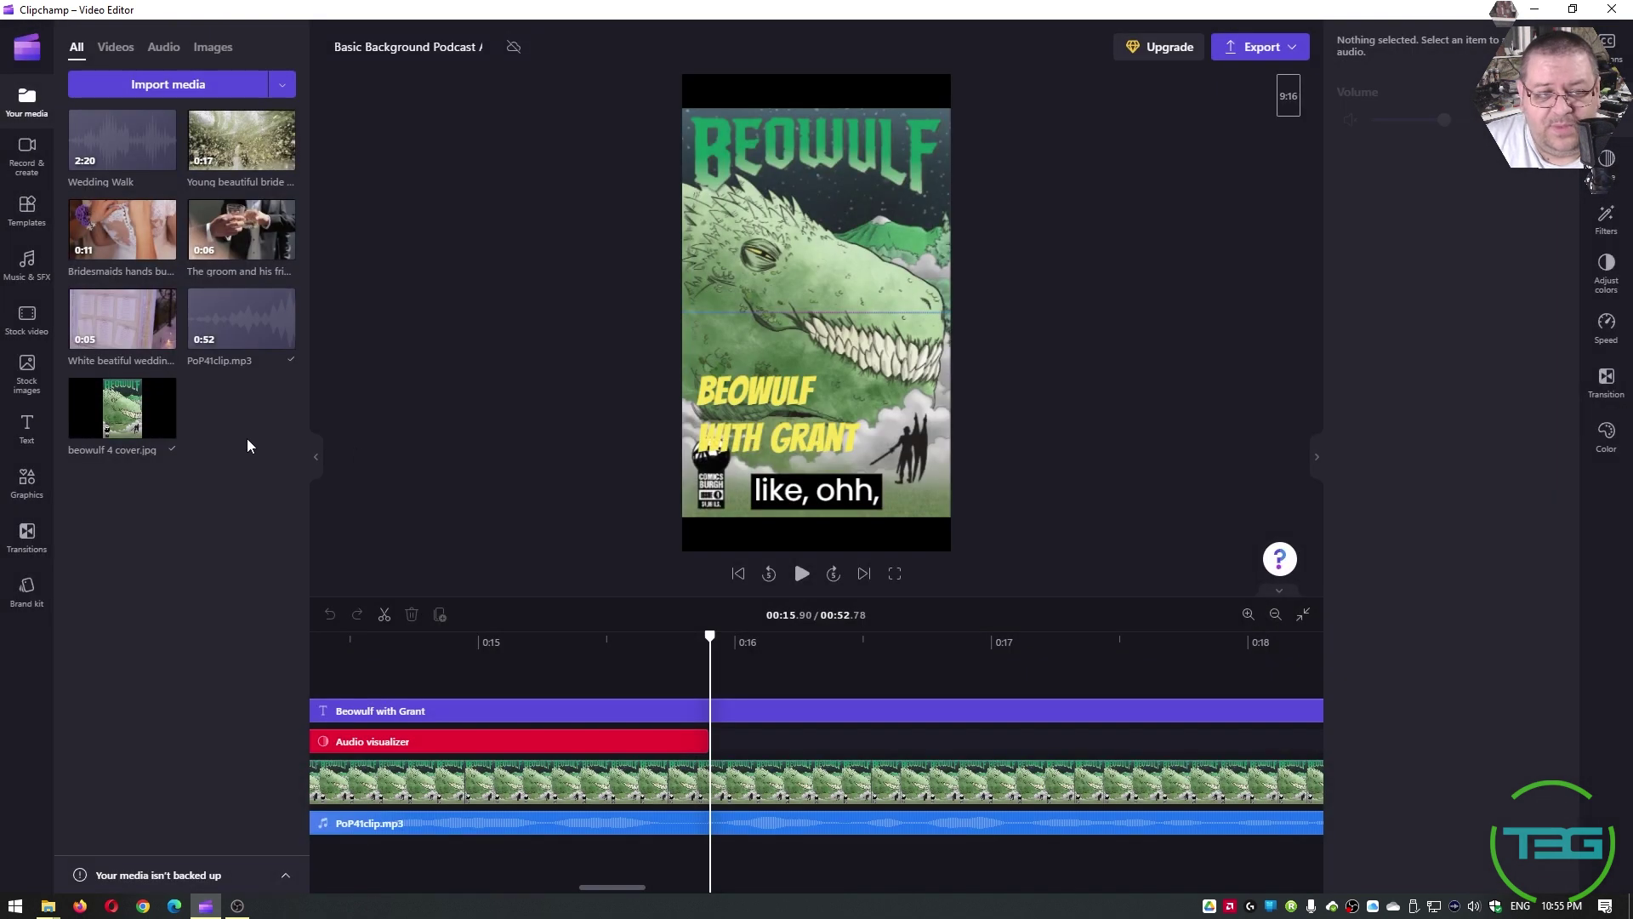
left_click(165, 300)
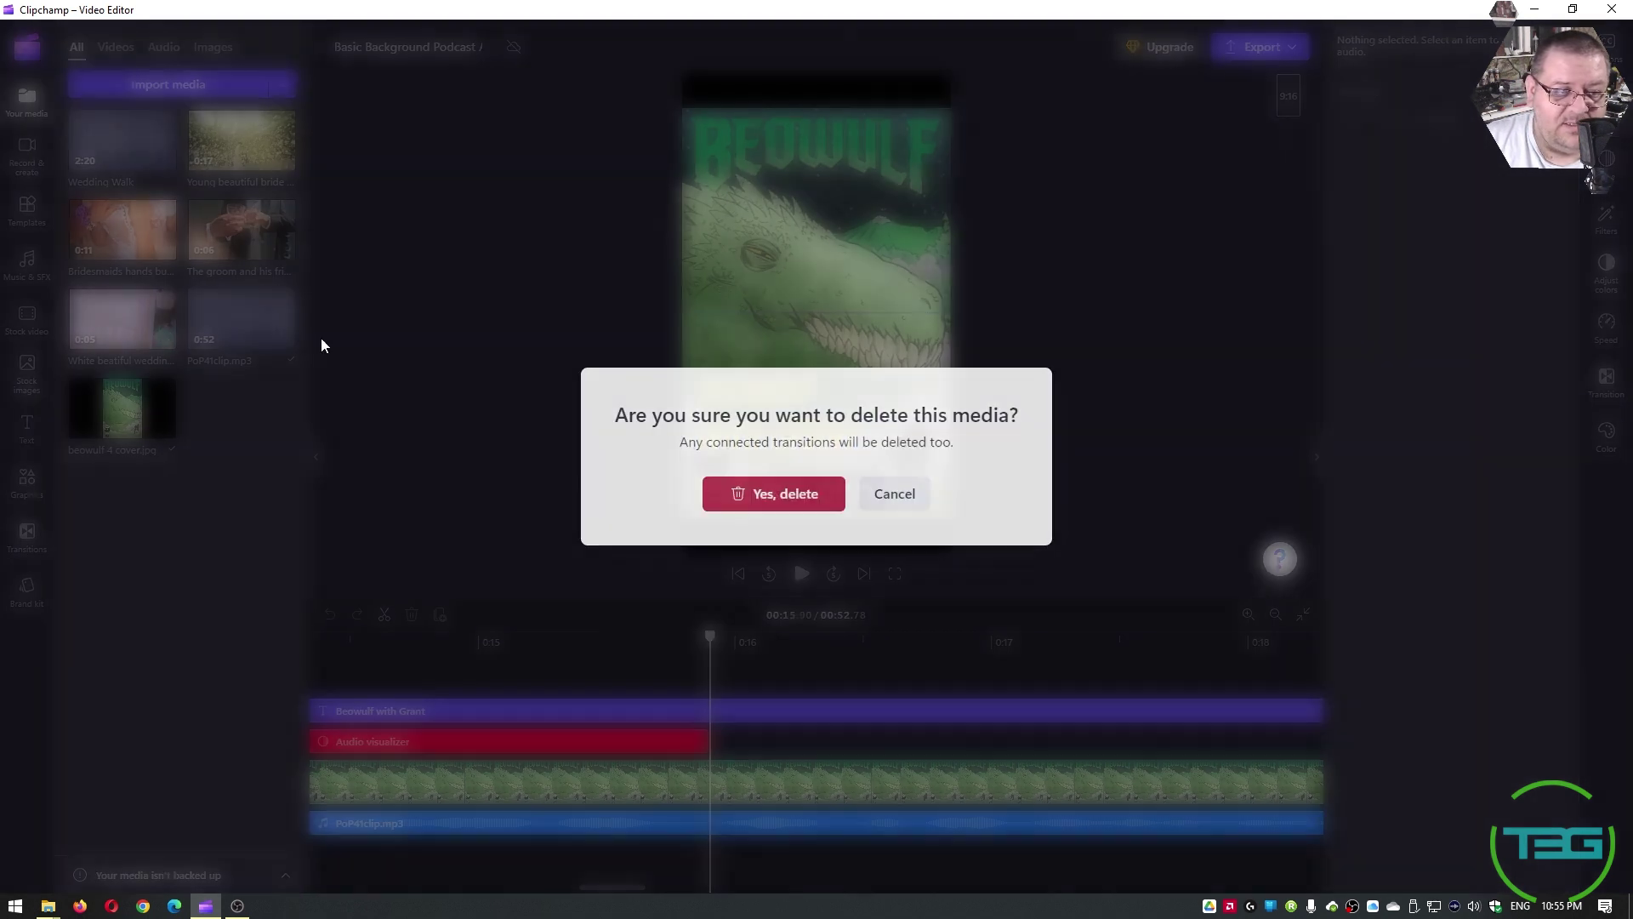
left_click(775, 492)
Delete the bridesmaids, groom, Wedding Walk audio and bride items from the media library.
left_click(165, 211)
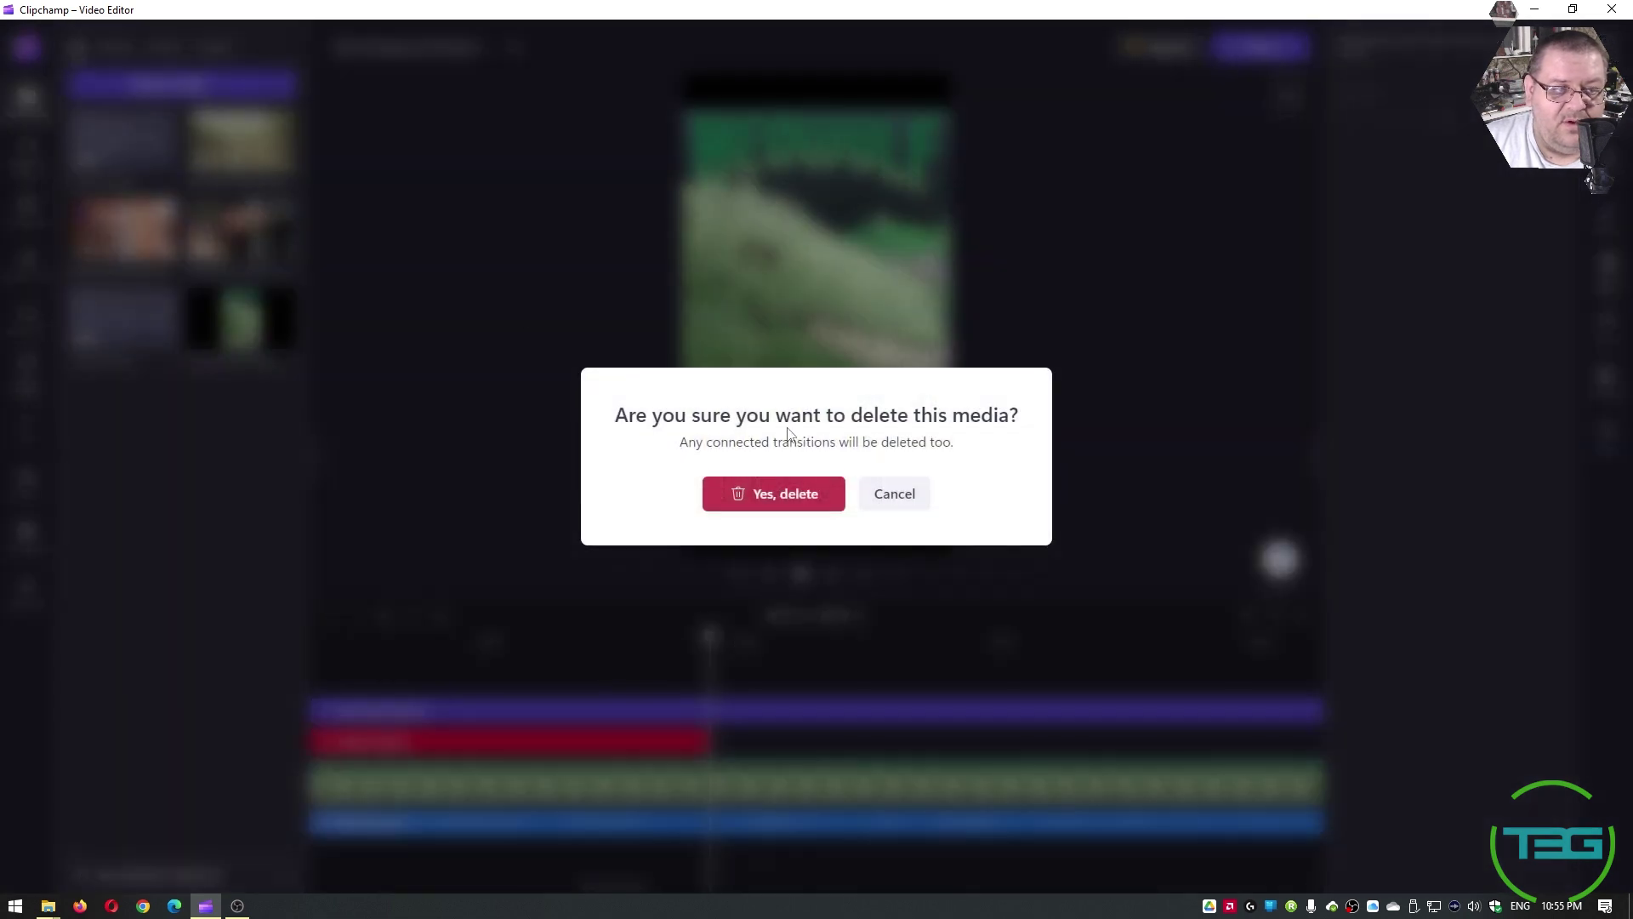
left_click(766, 491)
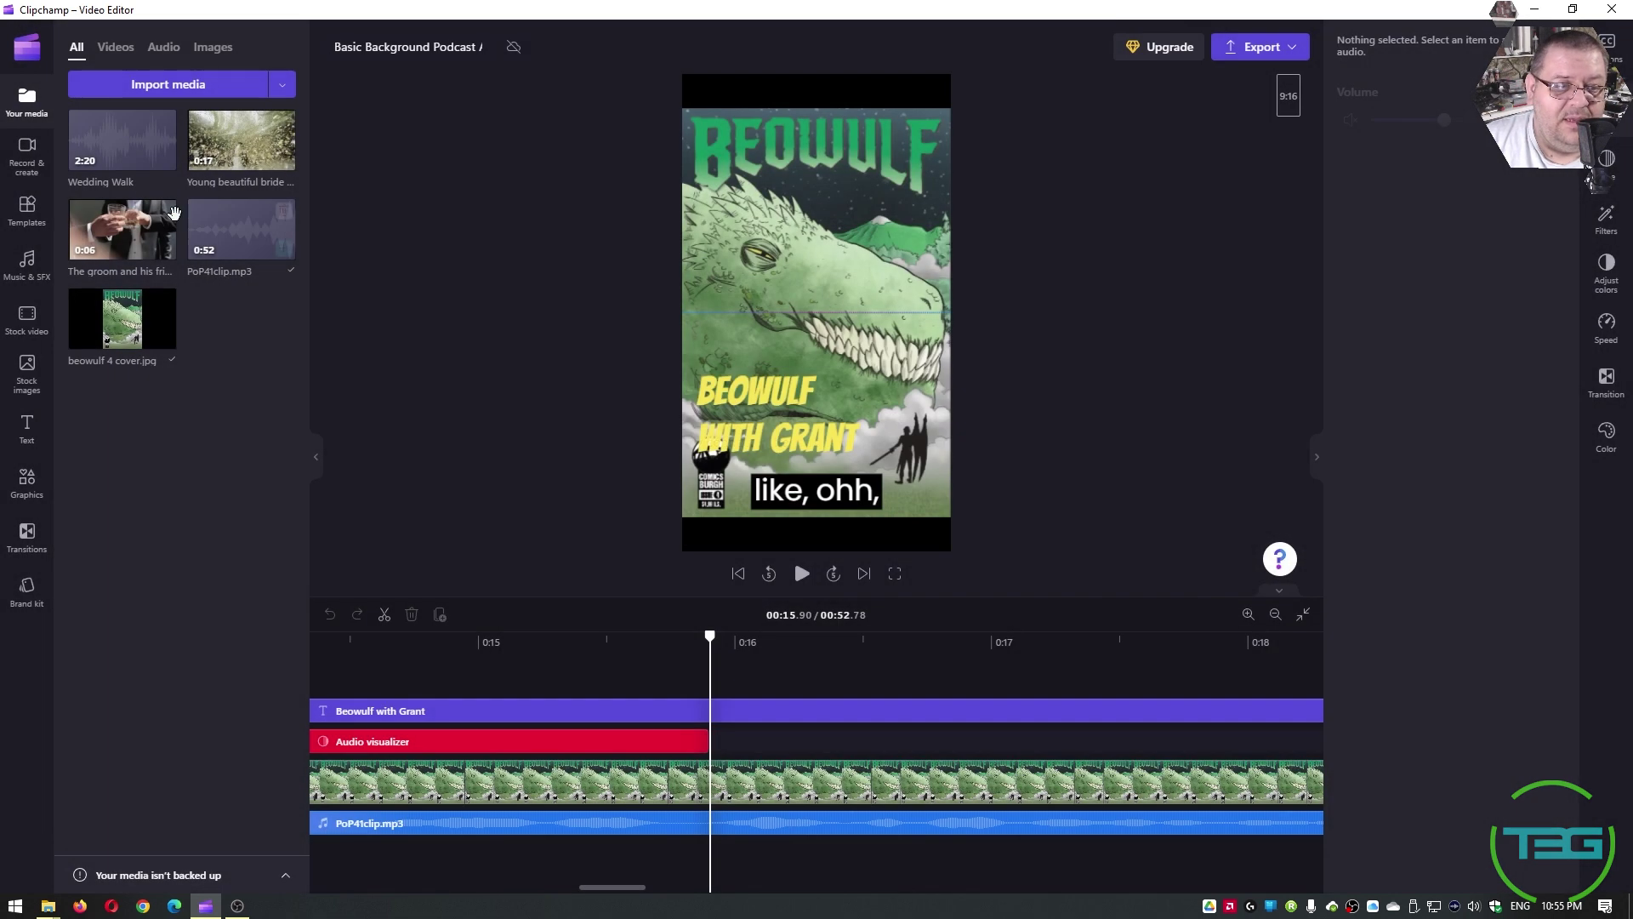
left_click(166, 213)
left_click(792, 492)
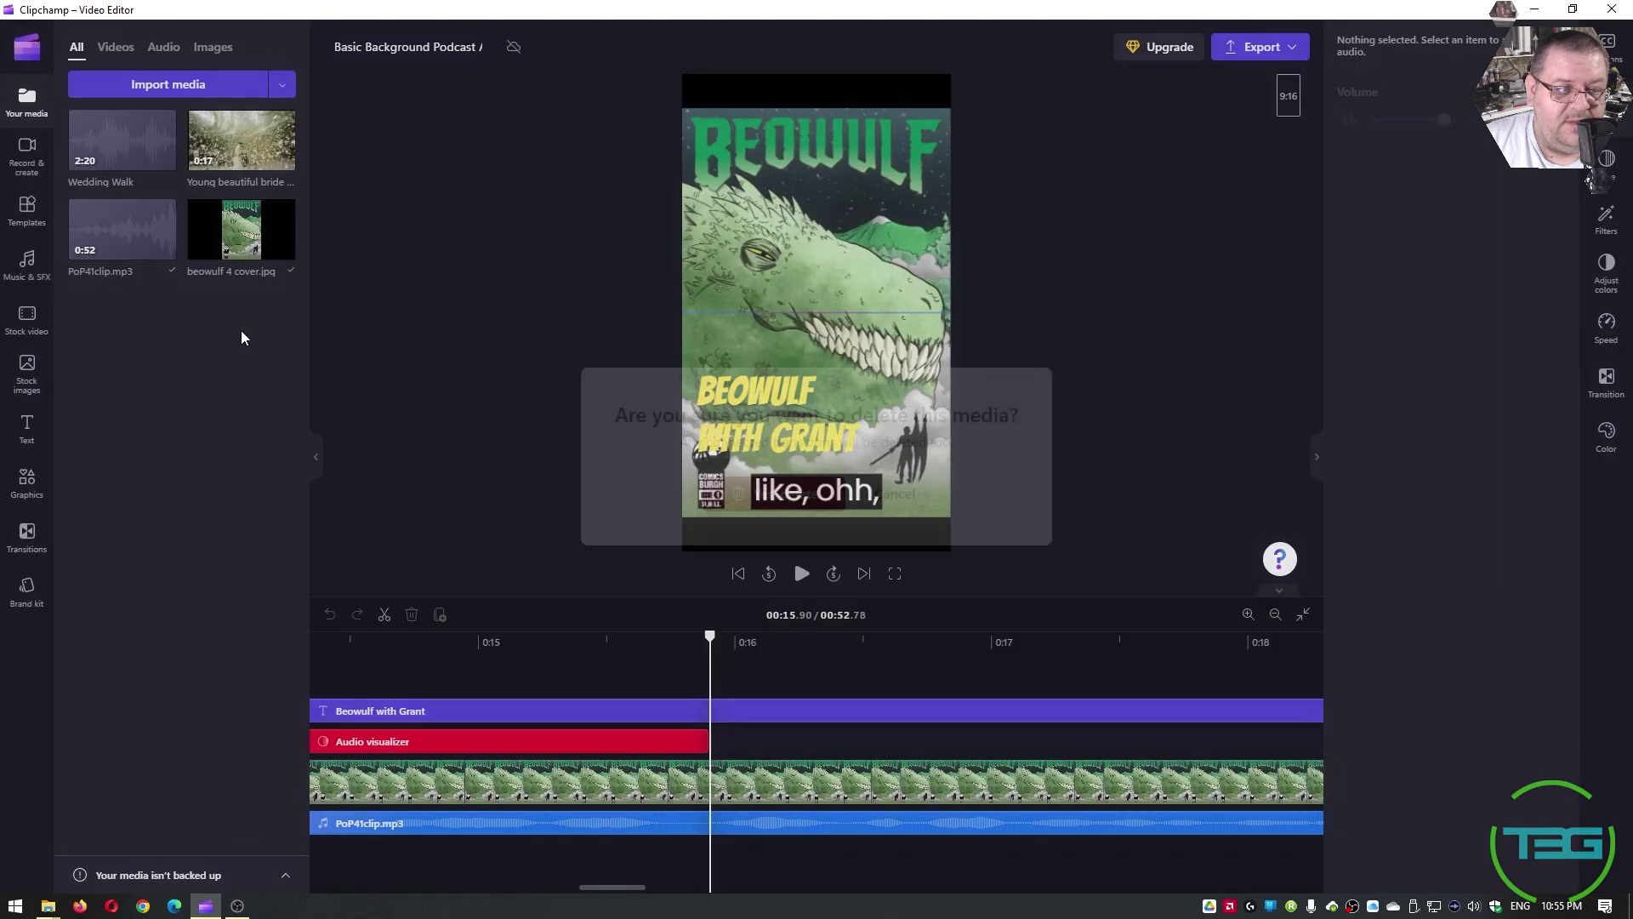
left_click(165, 122)
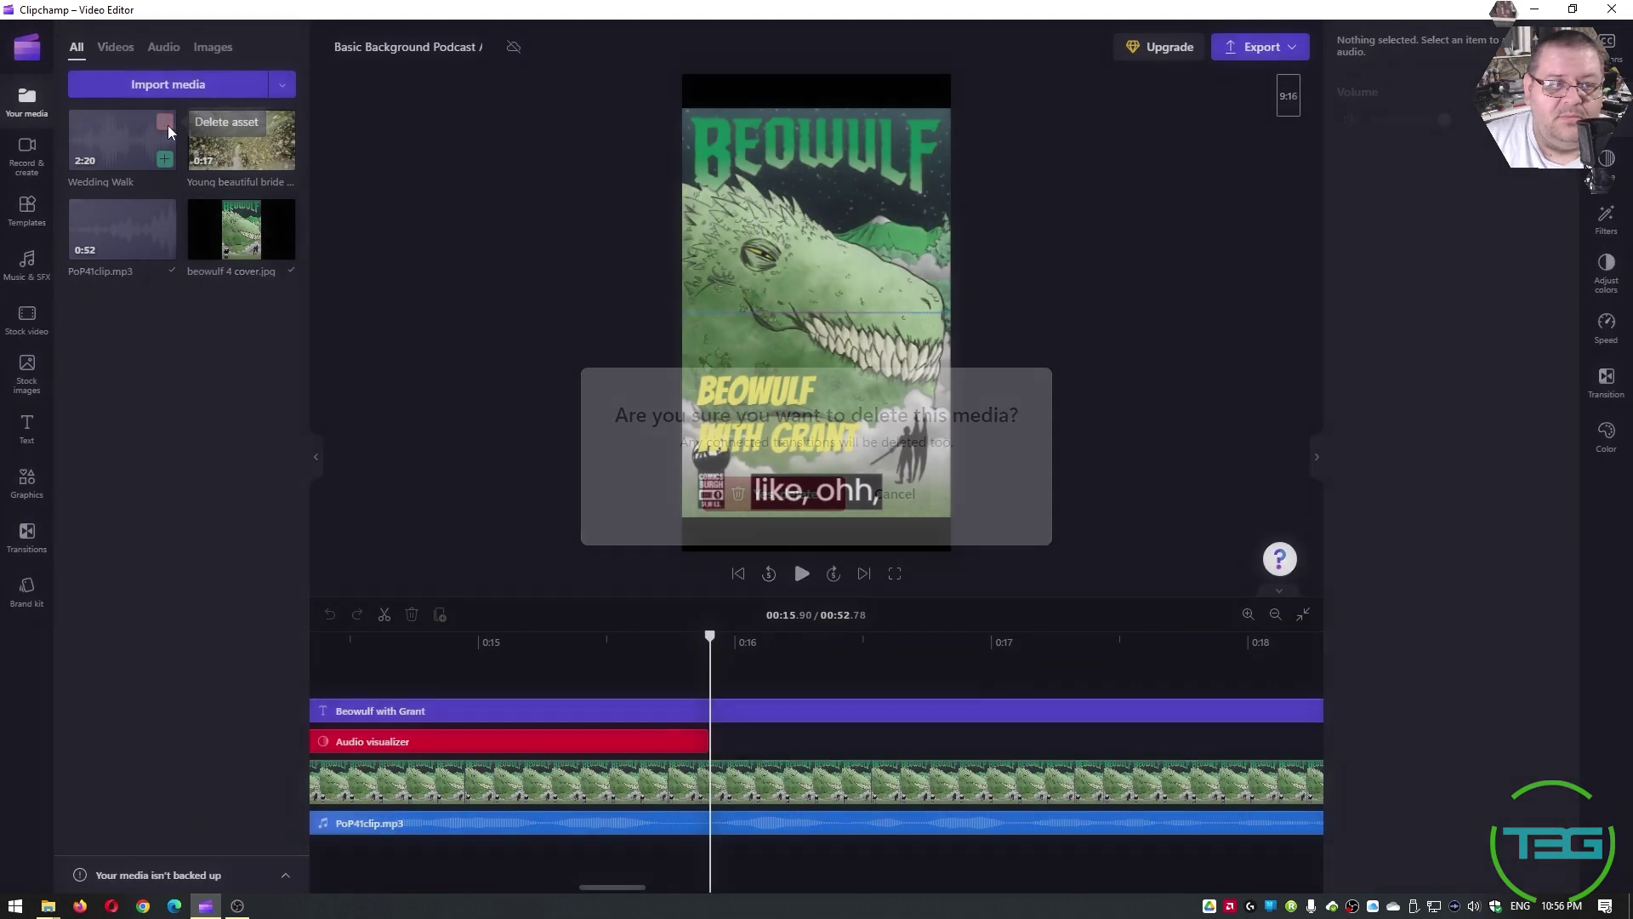
left_click(733, 489)
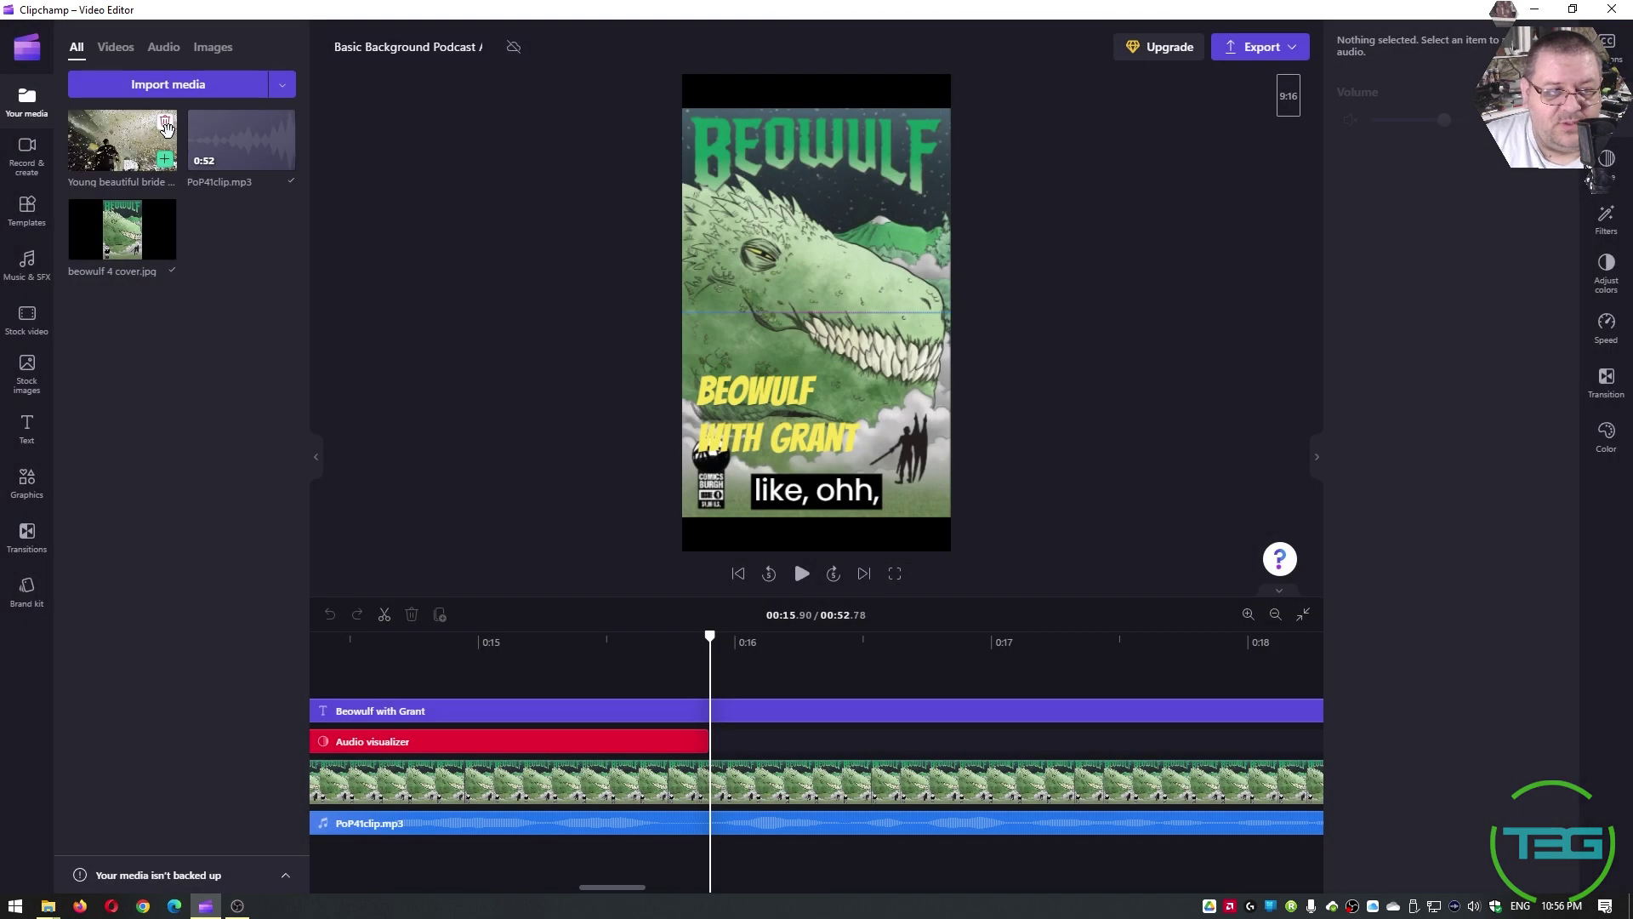
left_click(165, 128)
left_click(730, 499)
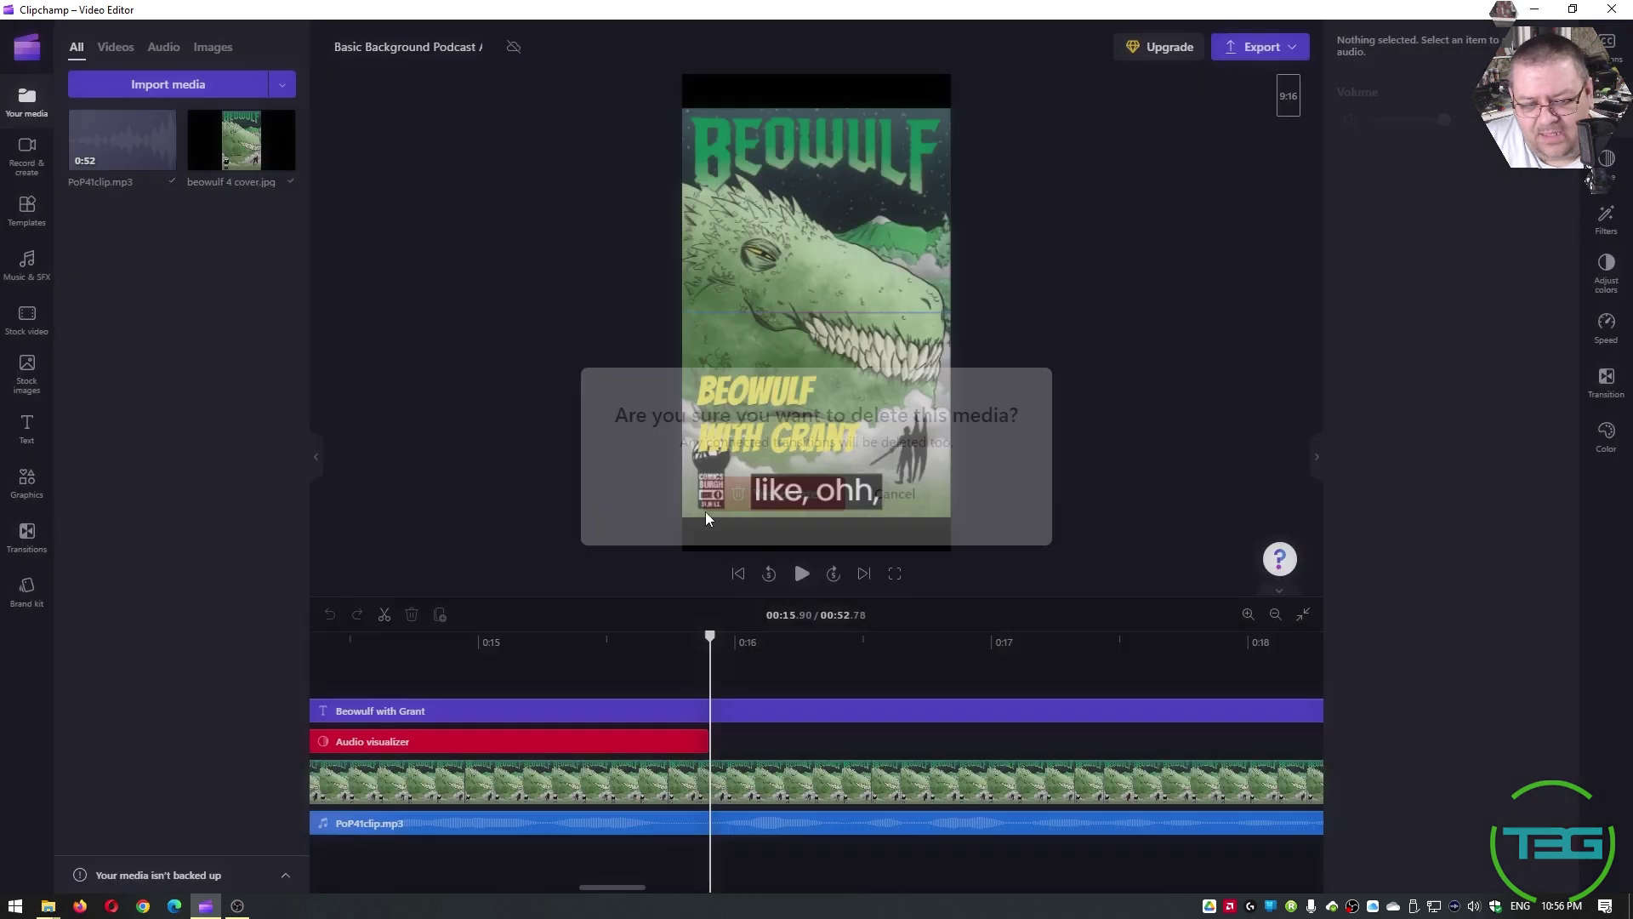
Stretch the audio visualizer clip to the end of the video.
left_click_drag(700, 741, 1219, 757)
scroll(1106, 770, "down", 5)
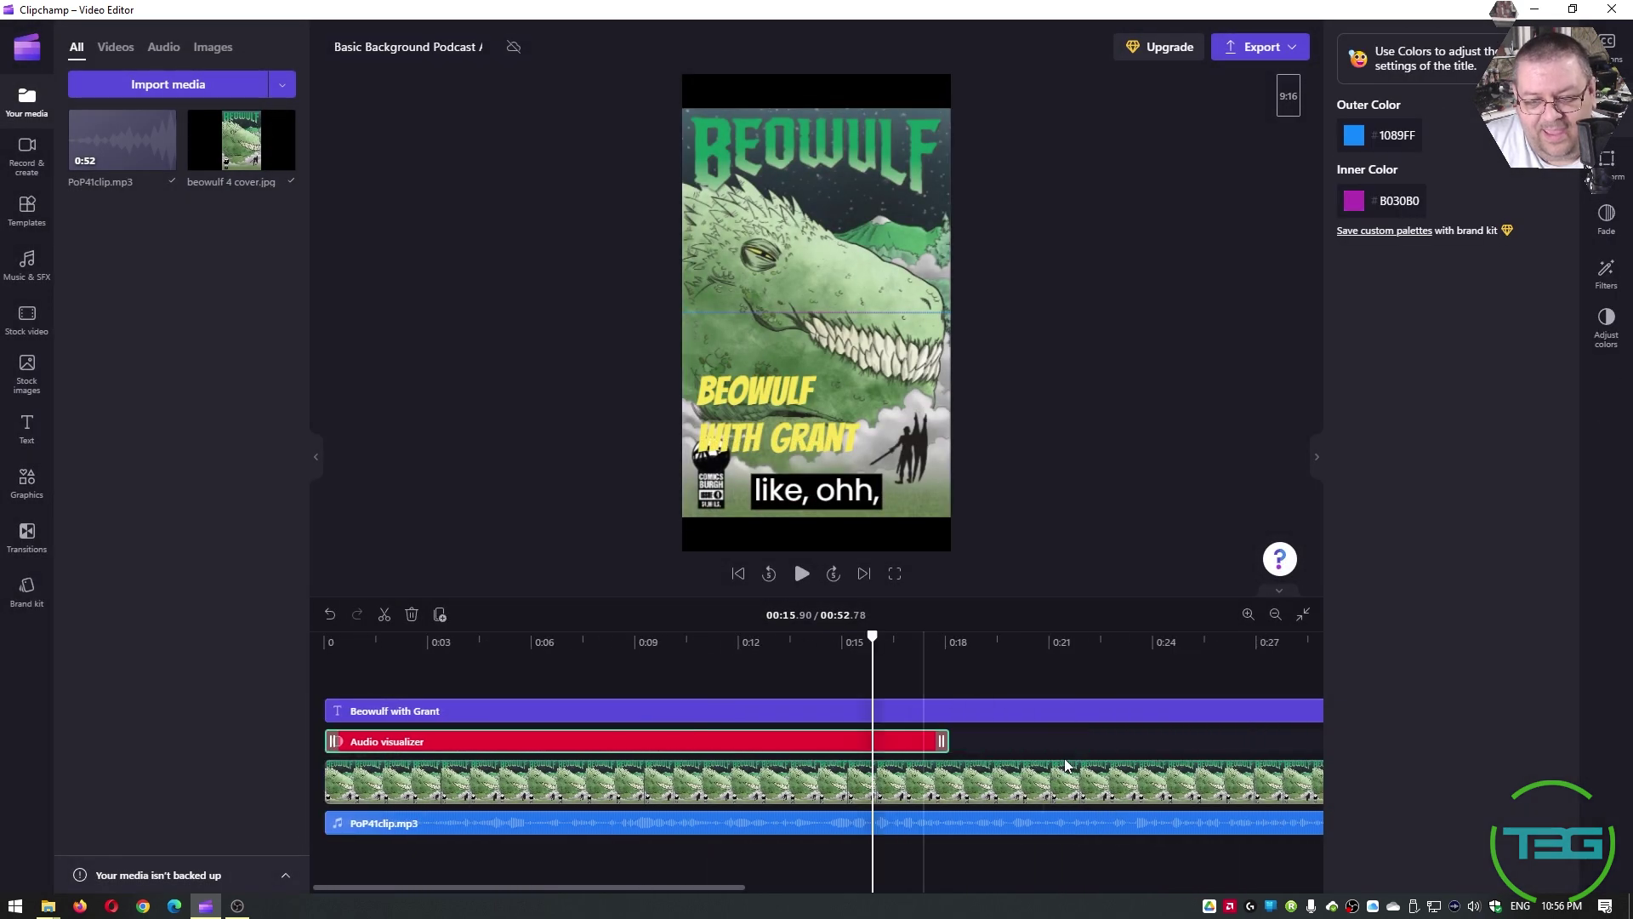
left_click_drag(617, 741, 1195, 729)
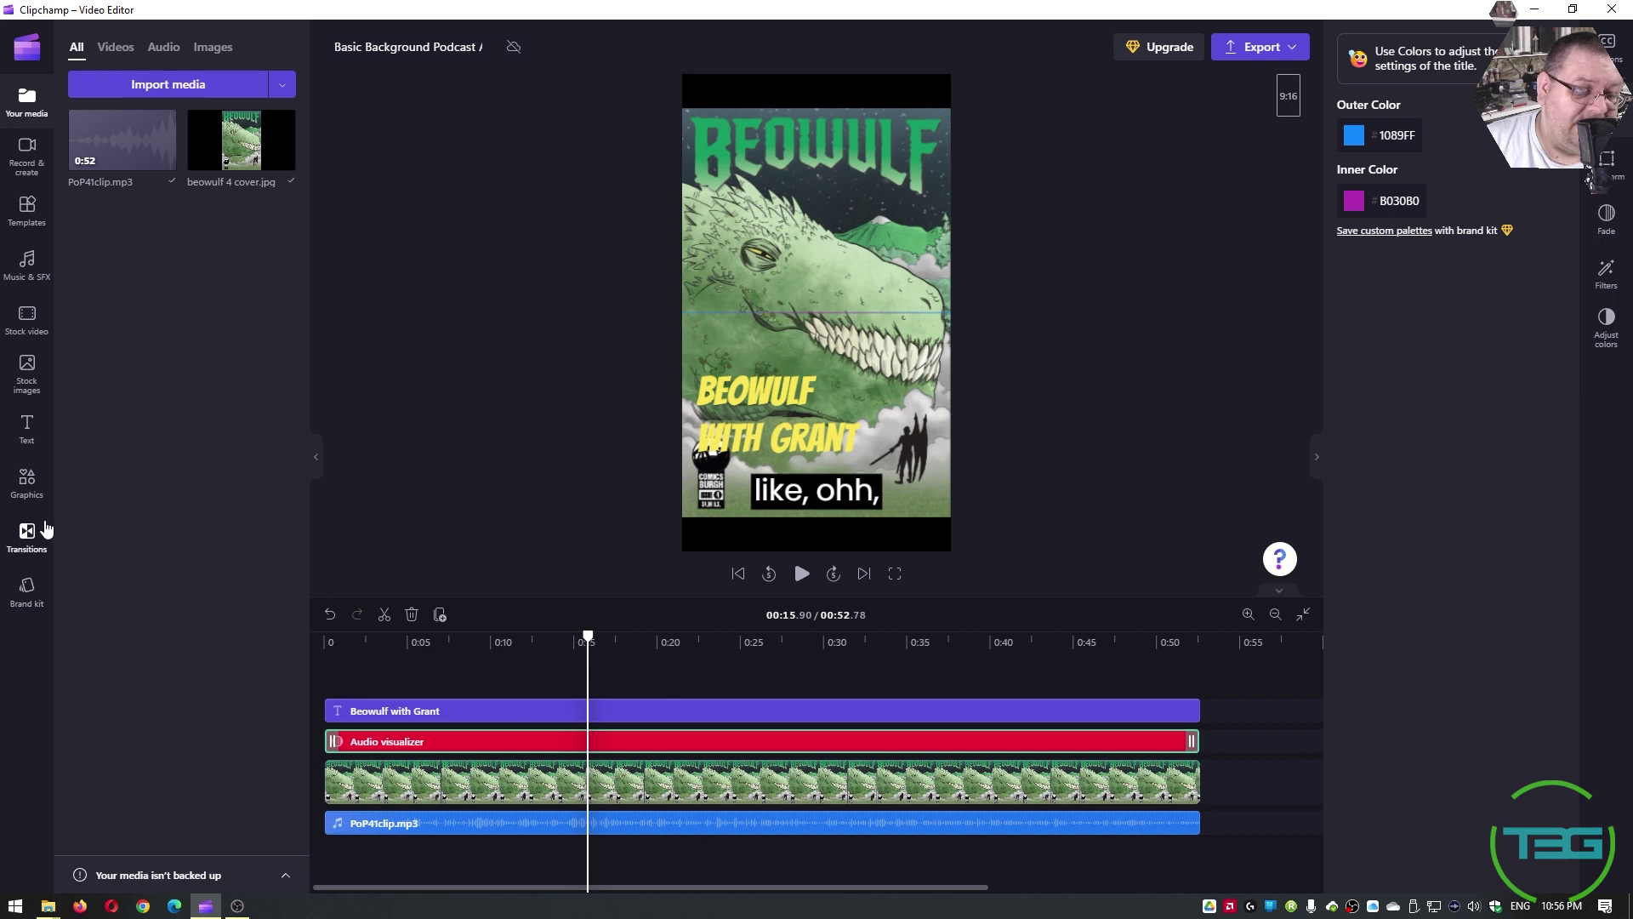
Open the Text to speech creator from Record & create.
left_click(29, 490)
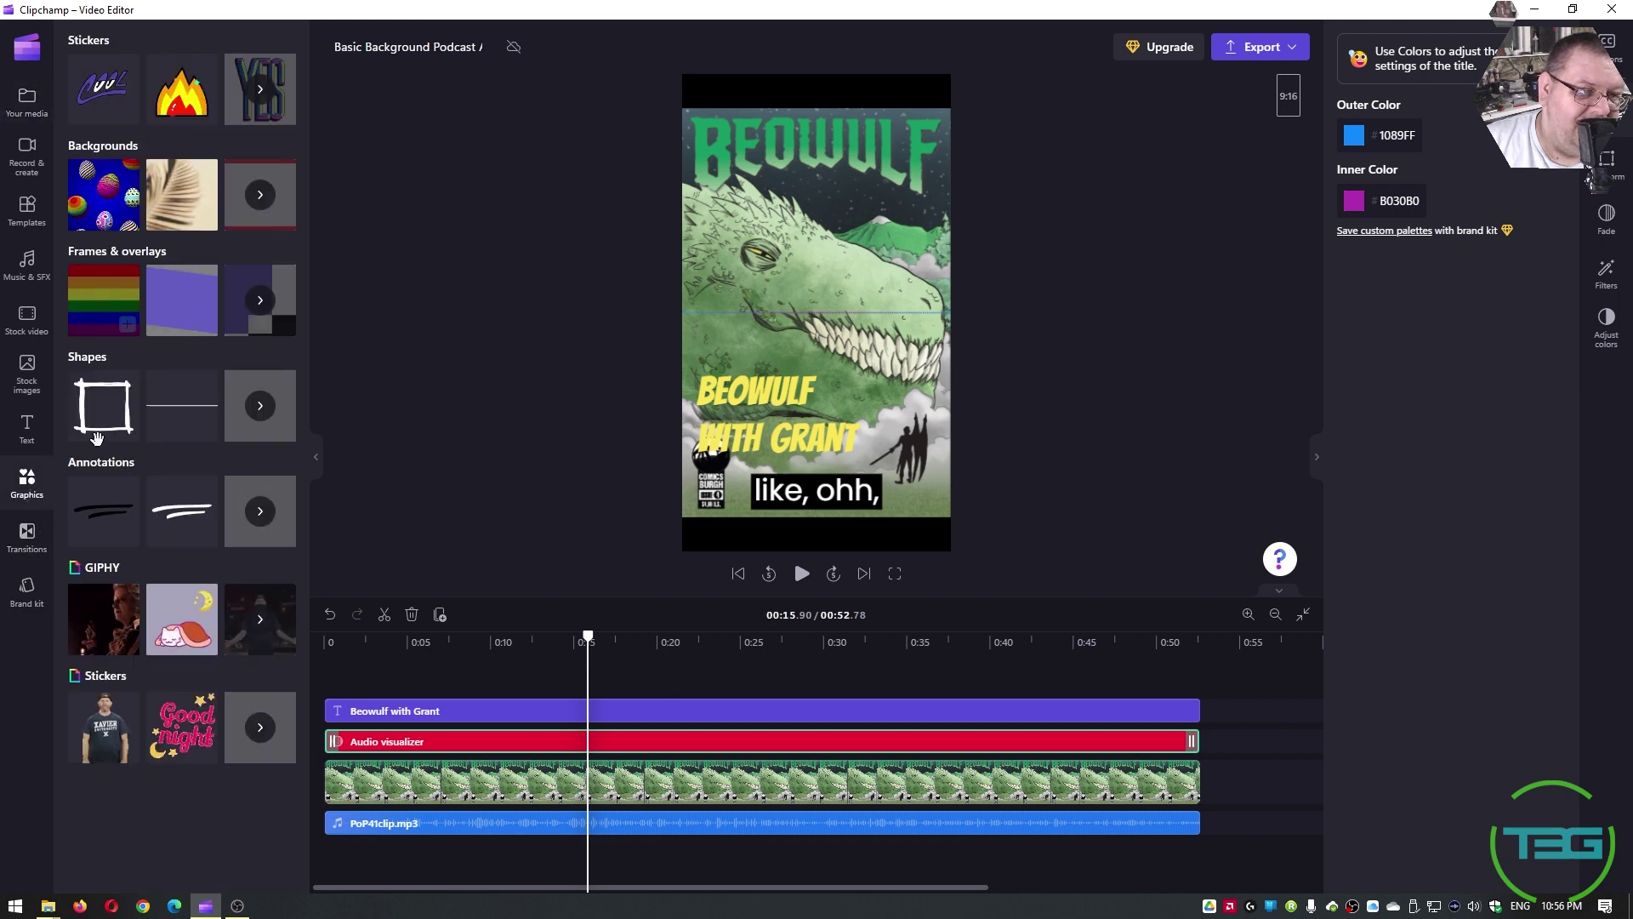
mouse_move(192, 331)
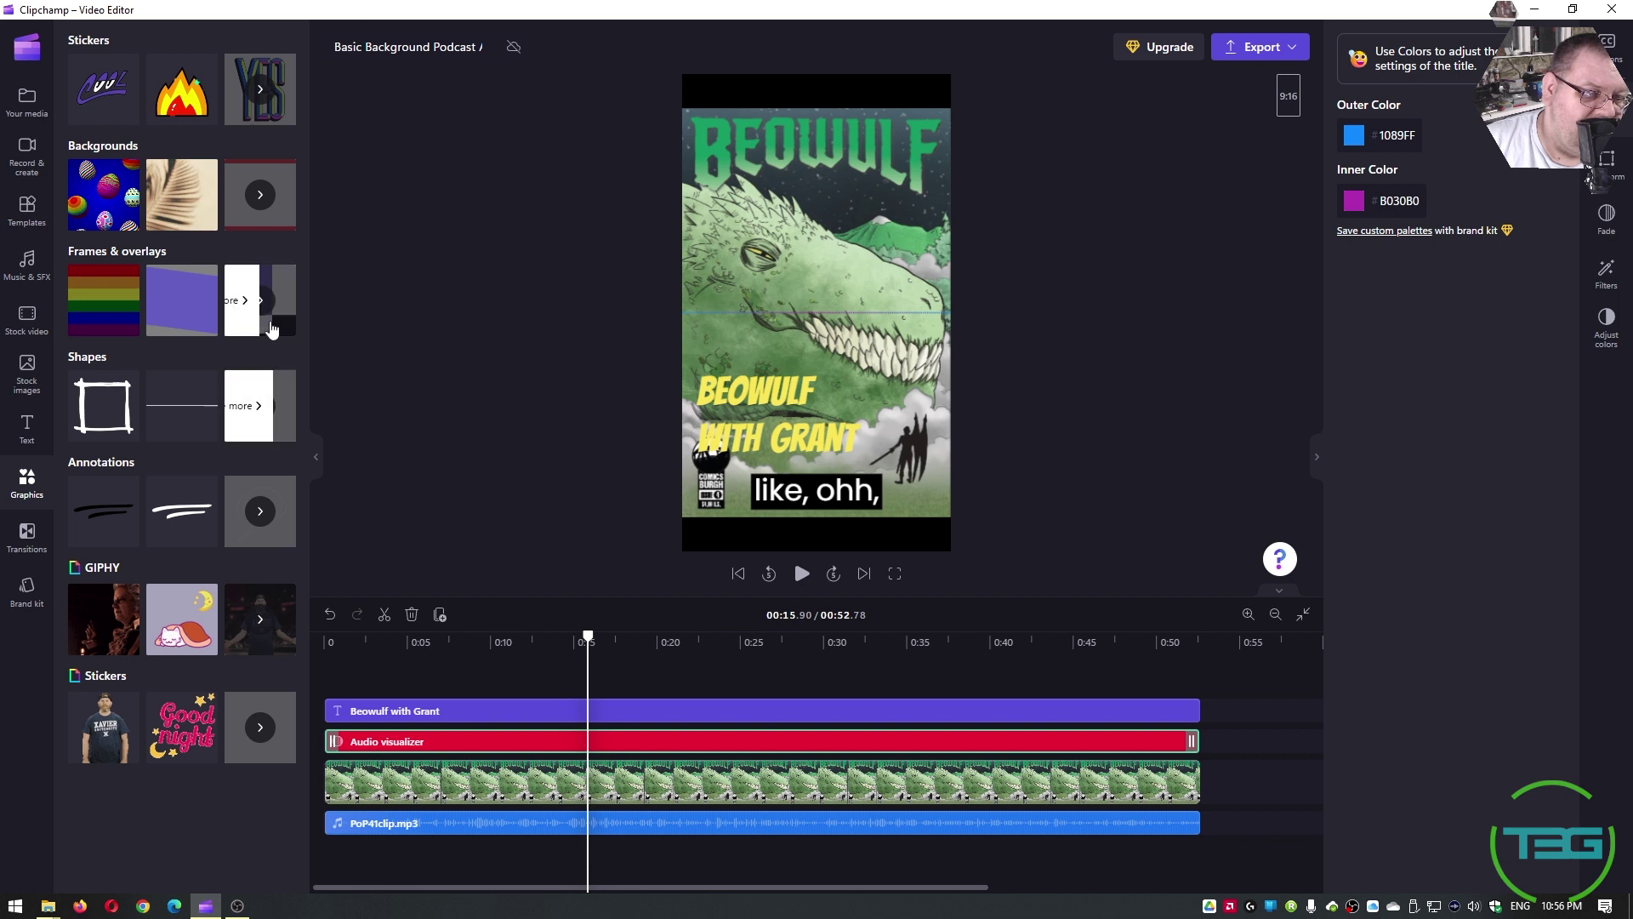
left_click(26, 155)
left_click(197, 440)
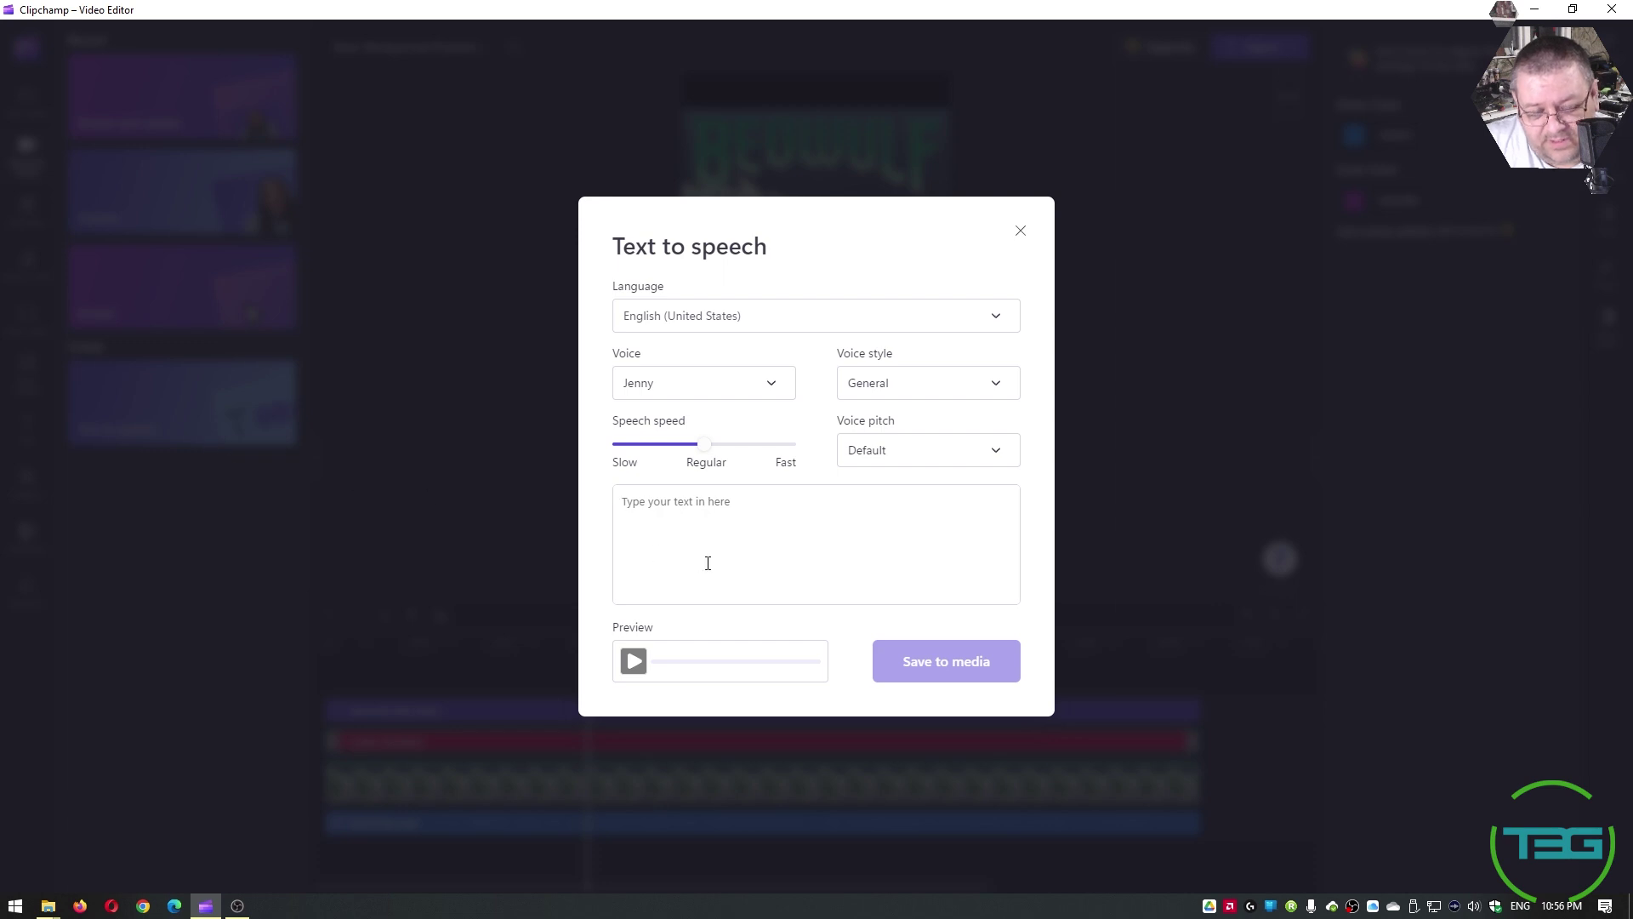
Preview the voice with sample text 'Hel', then exit text to speech without saving.
type("Hello world")
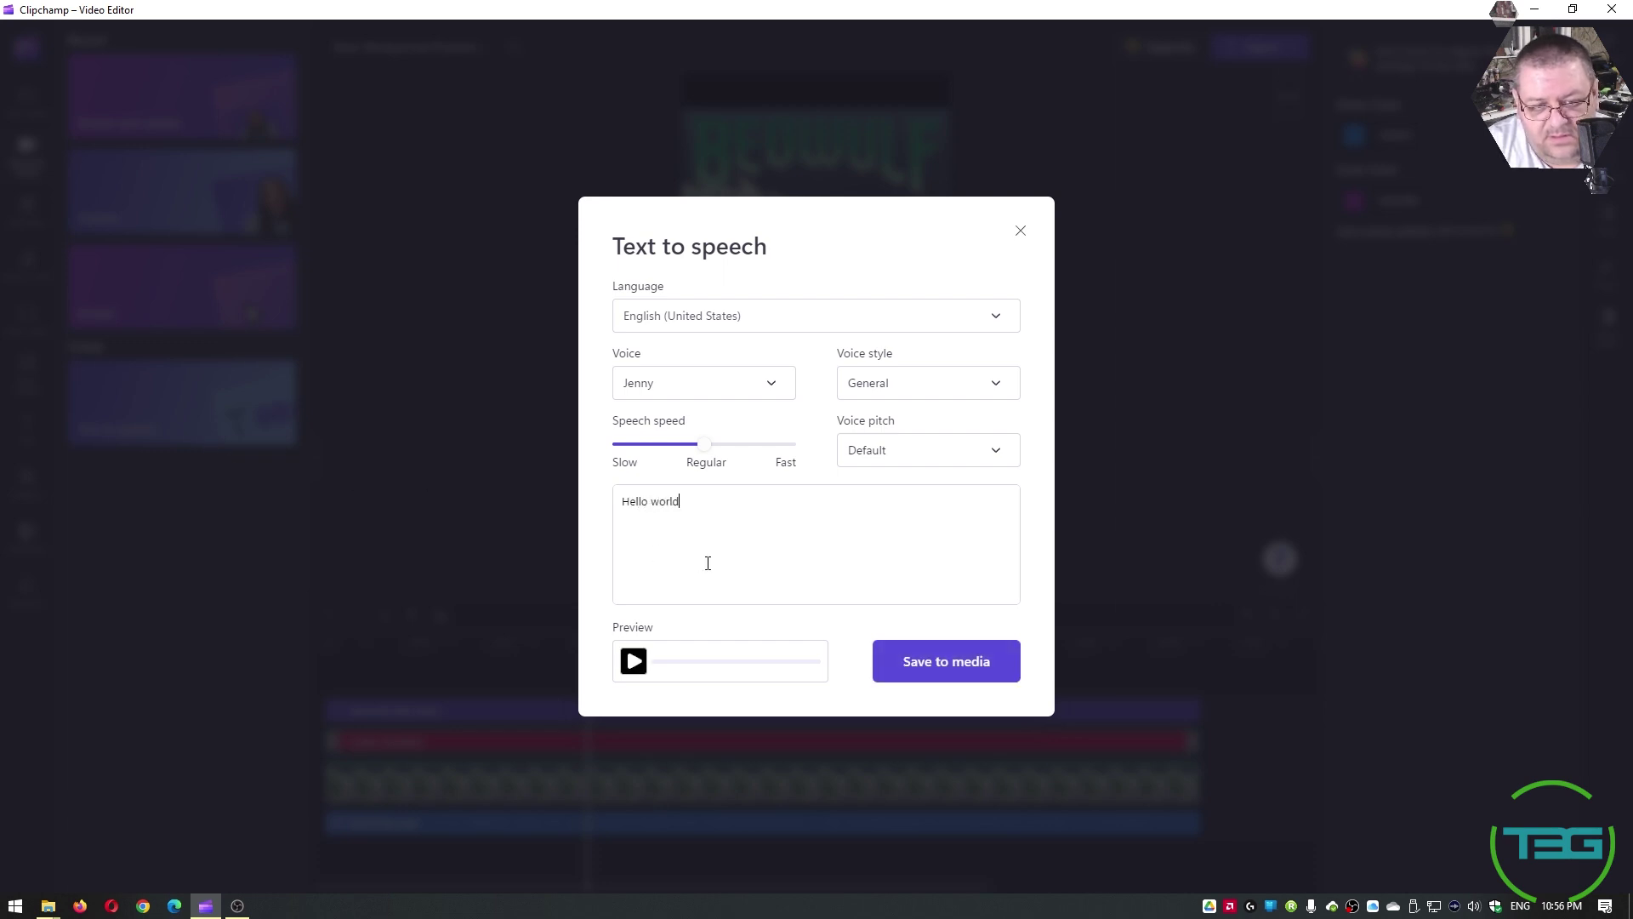
left_click(634, 661)
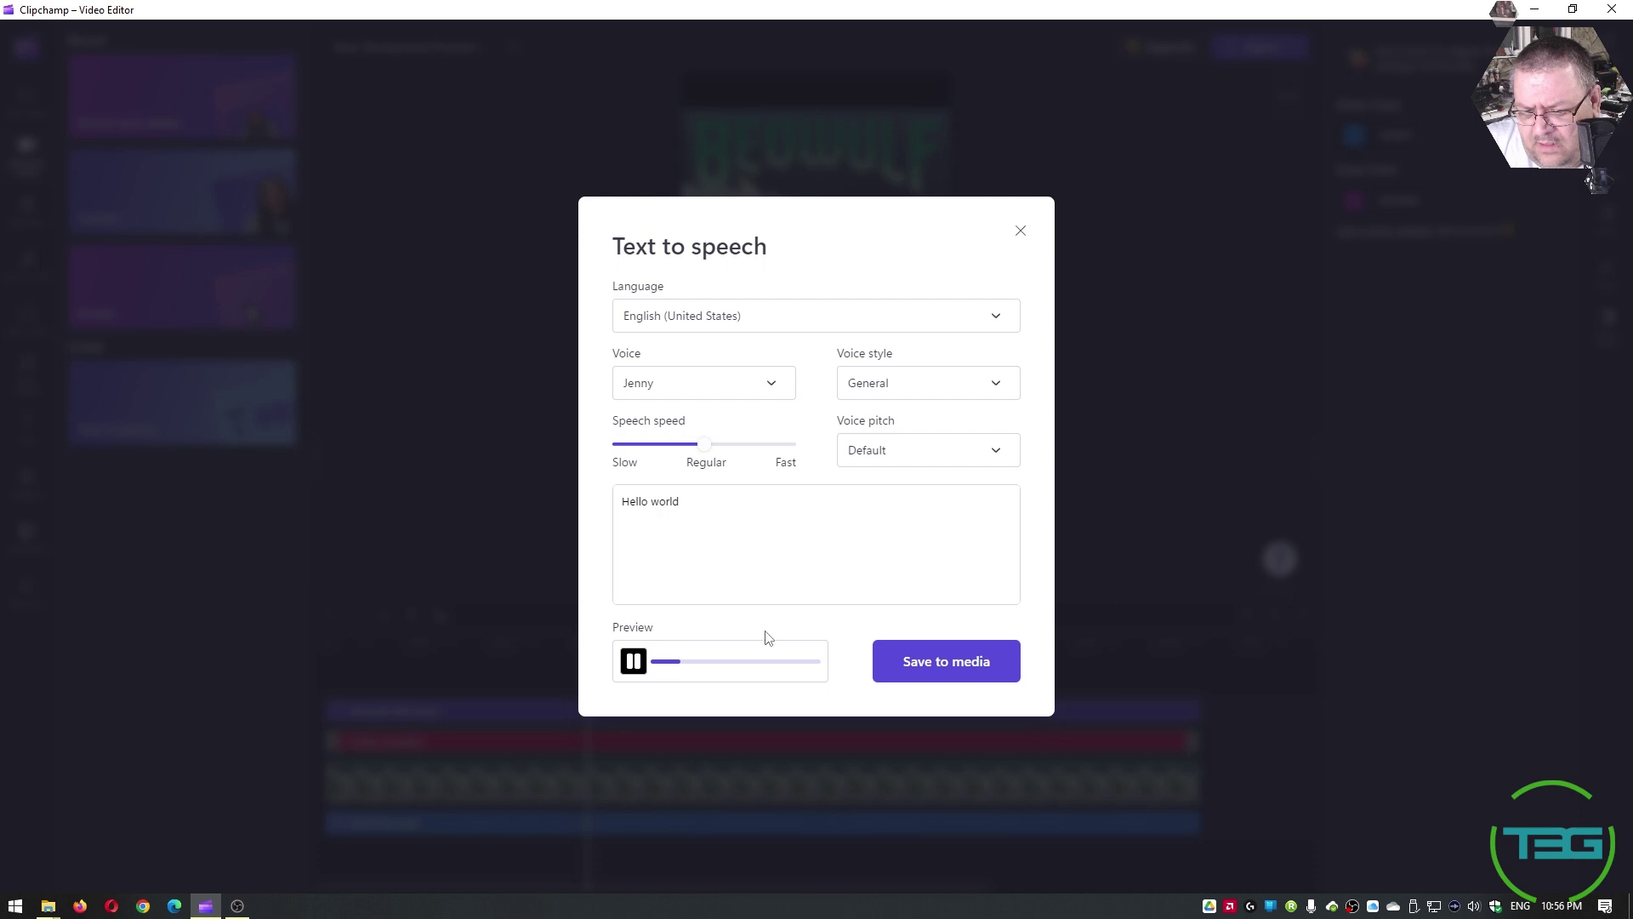
left_click(1021, 234)
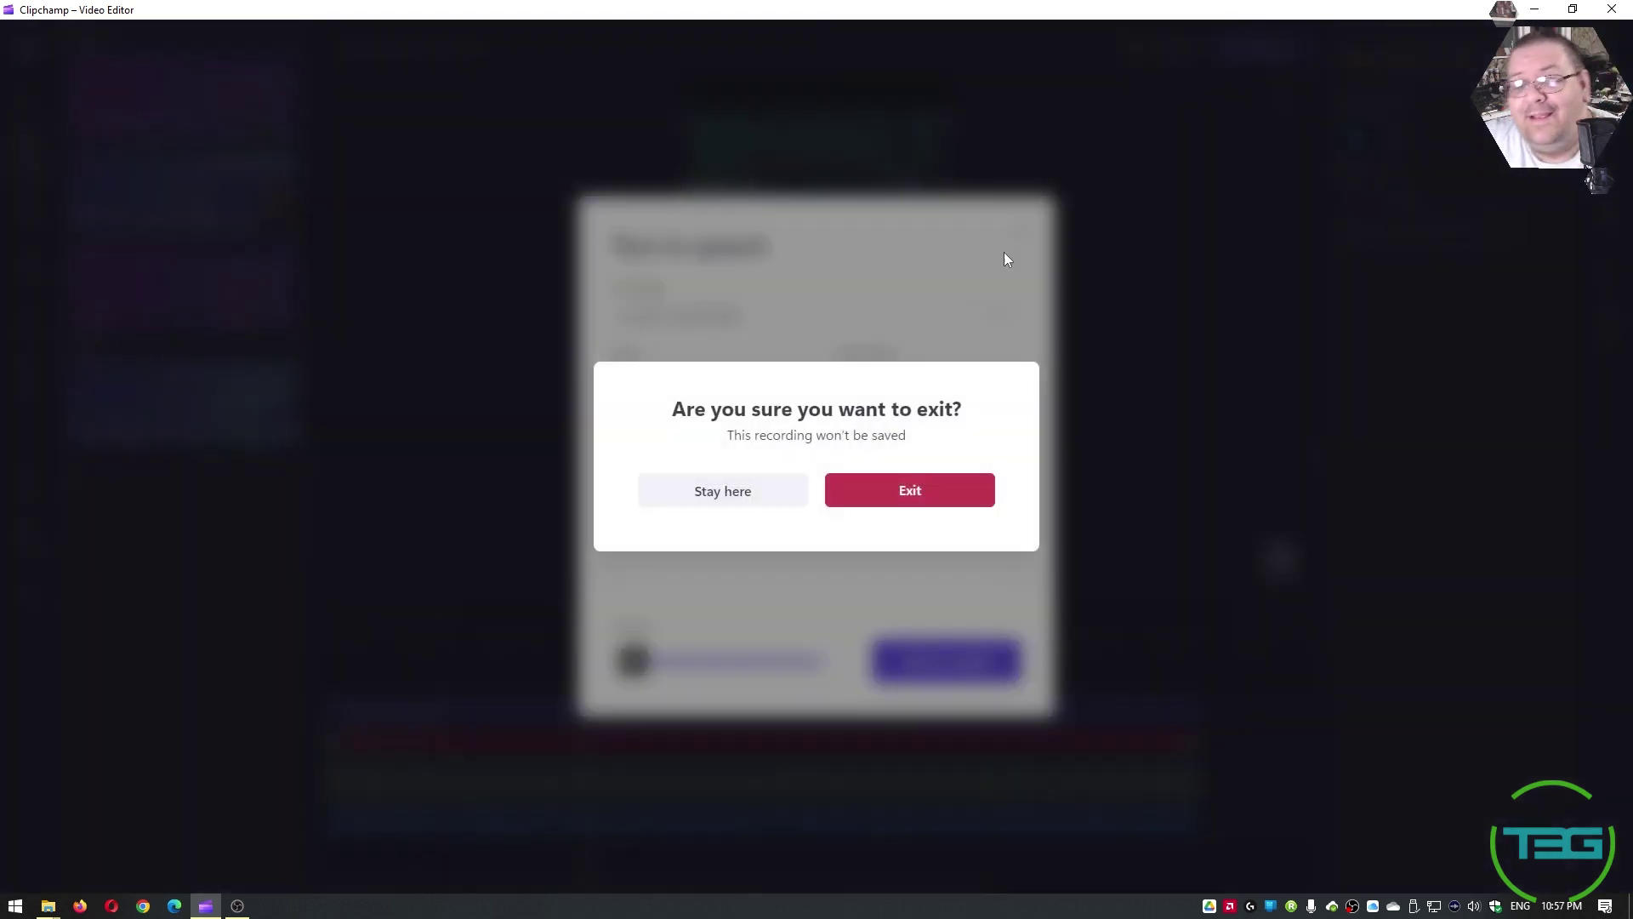
left_click(898, 493)
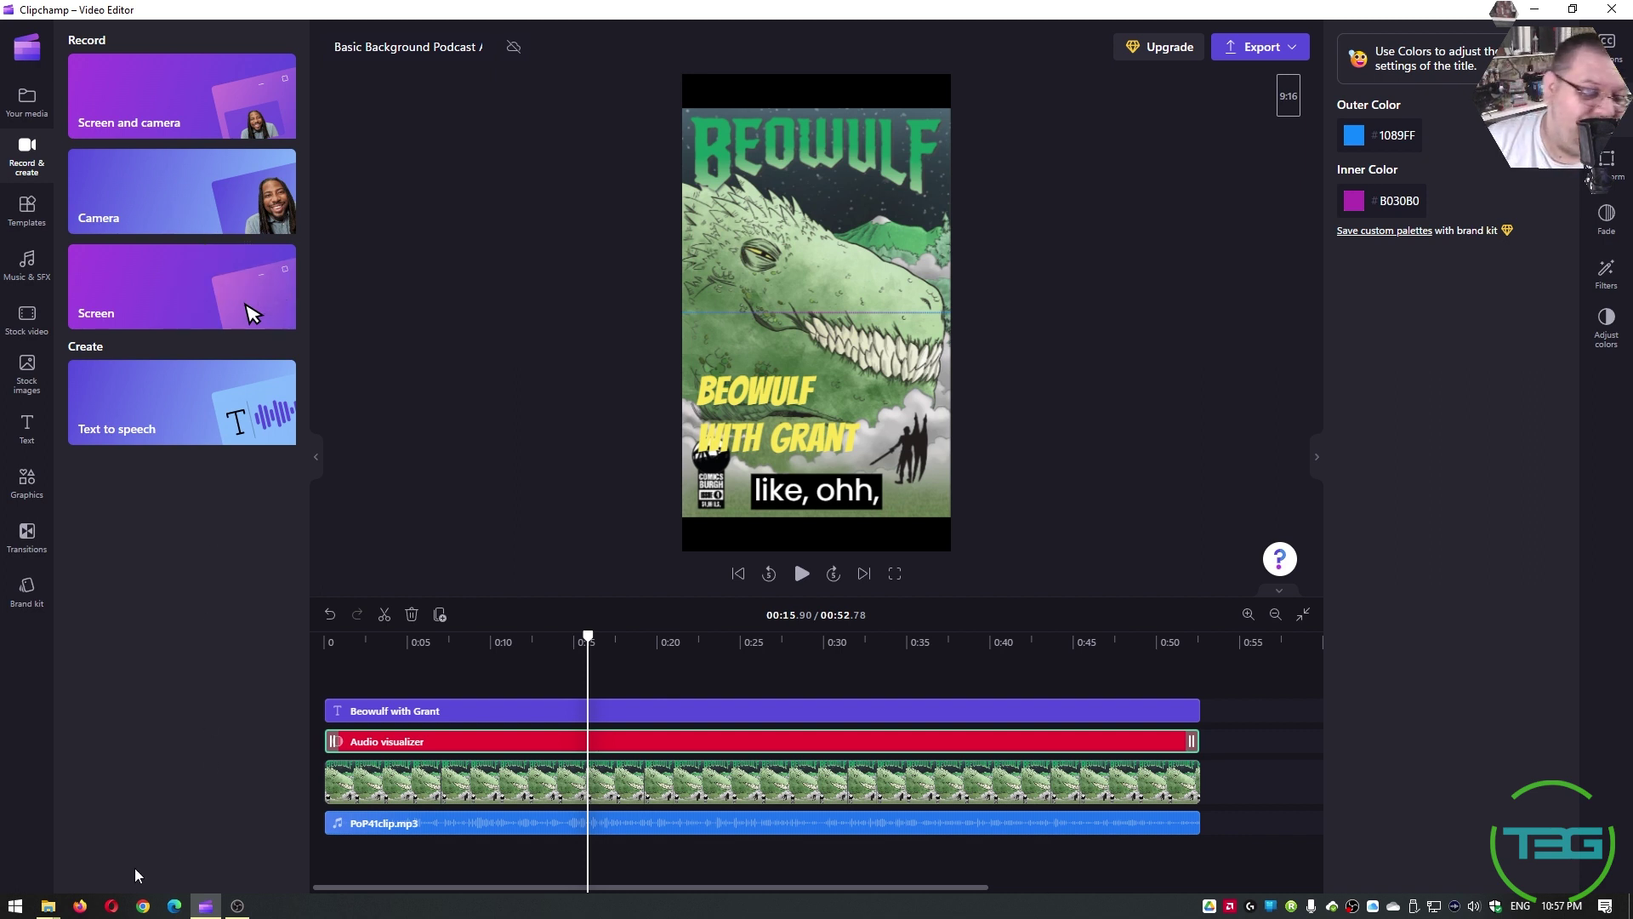
left_click(118, 905)
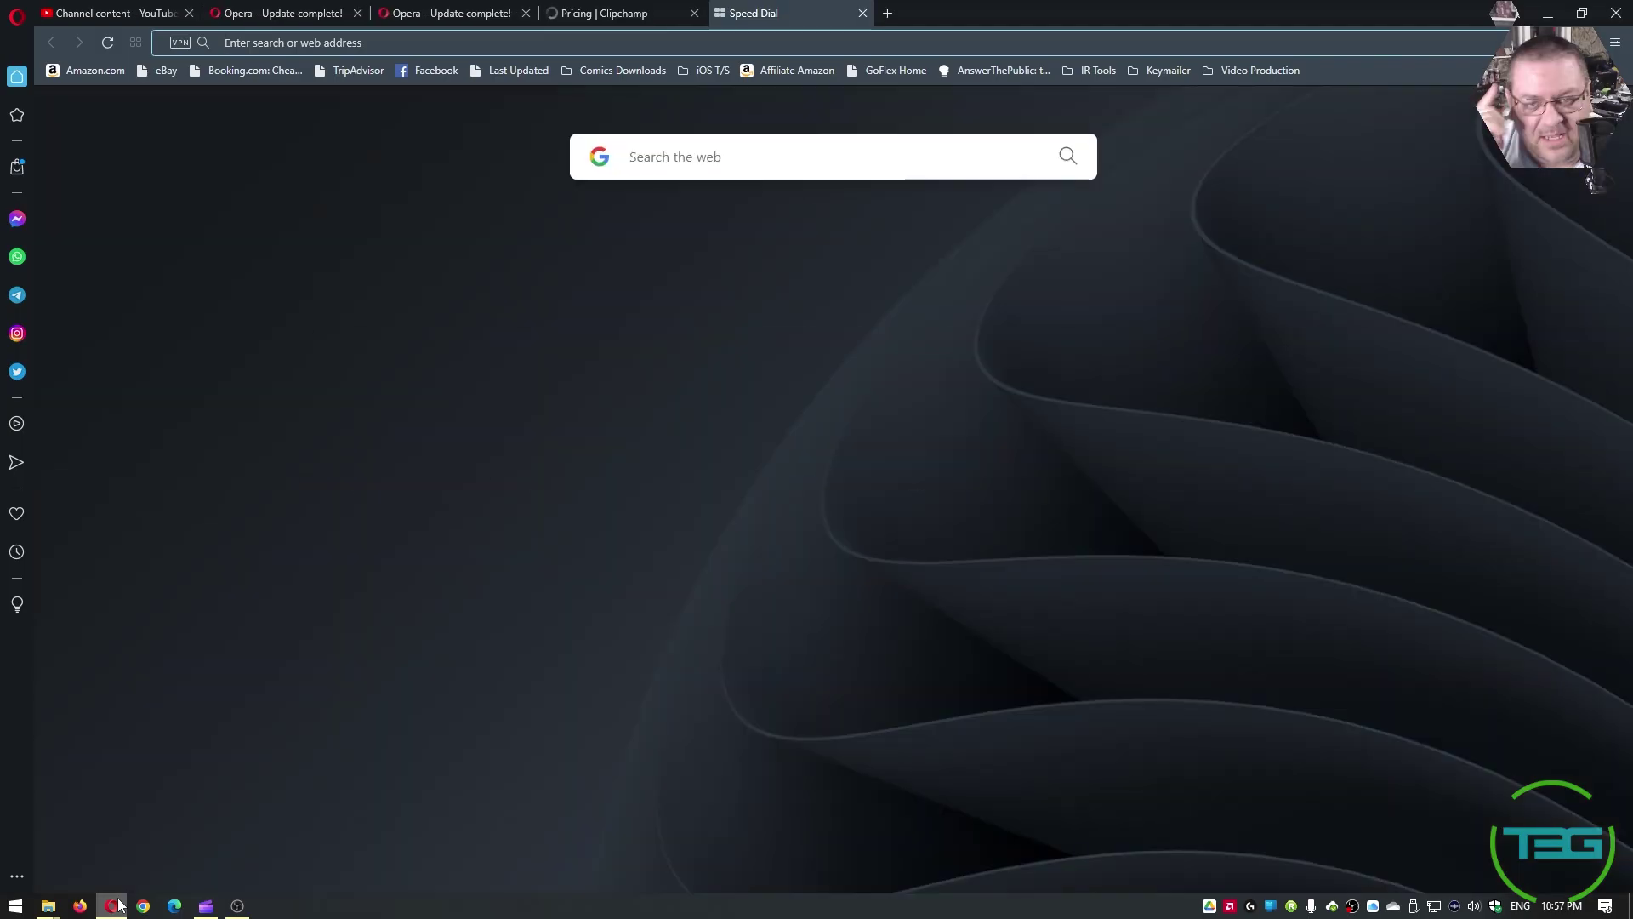
left_click(643, 10)
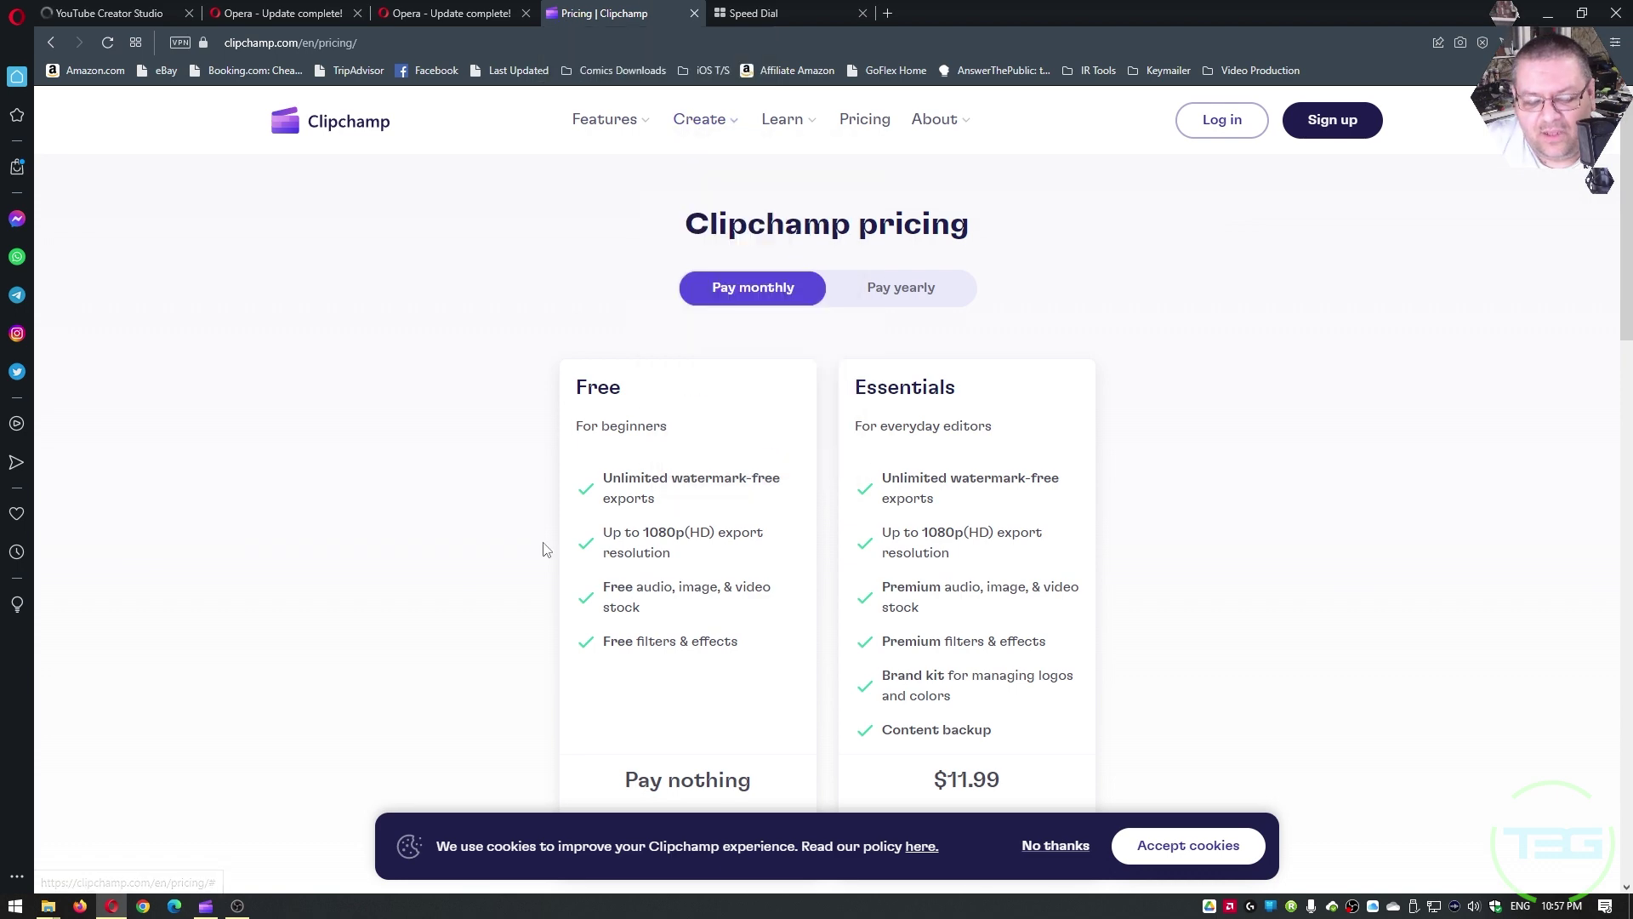
left_click(205, 906)
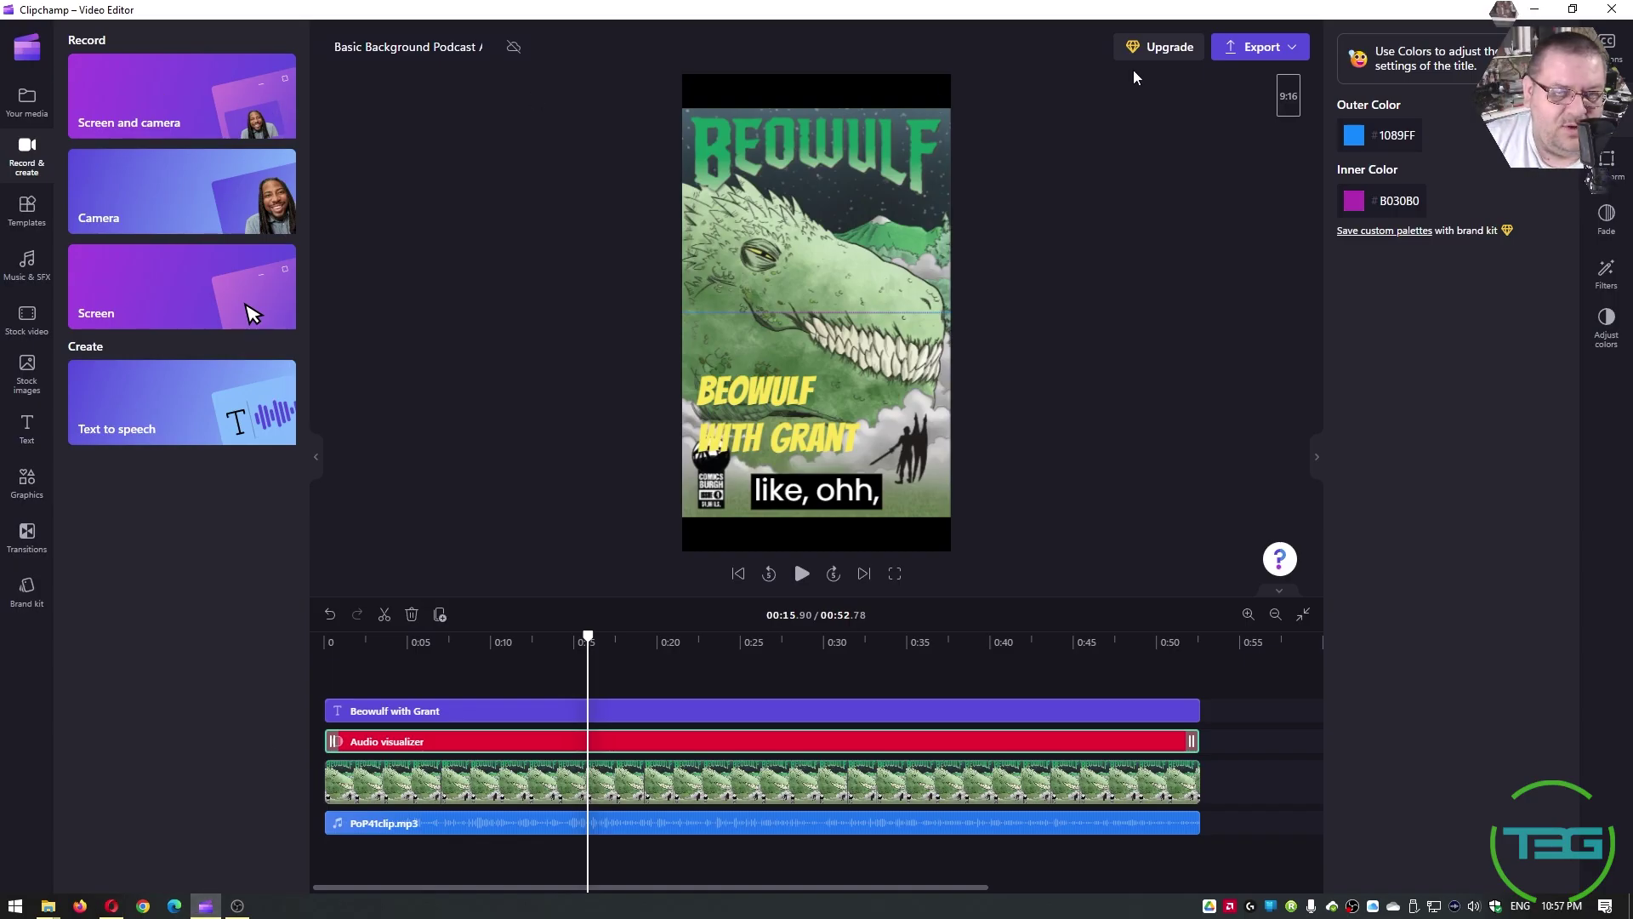
left_click(1171, 50)
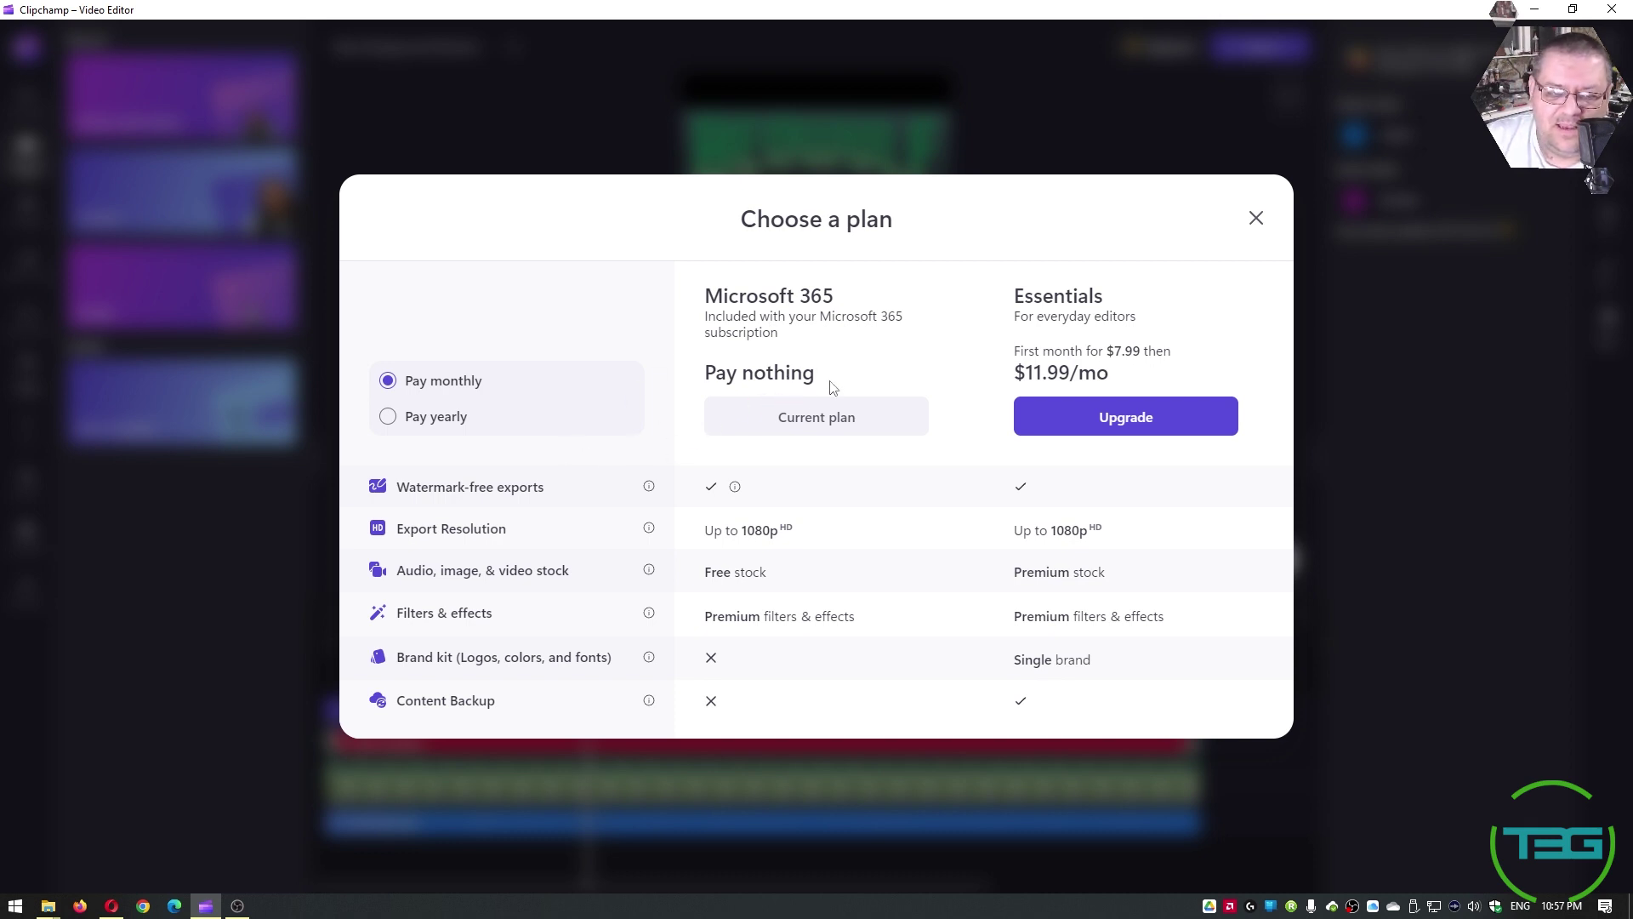
left_click(1249, 226)
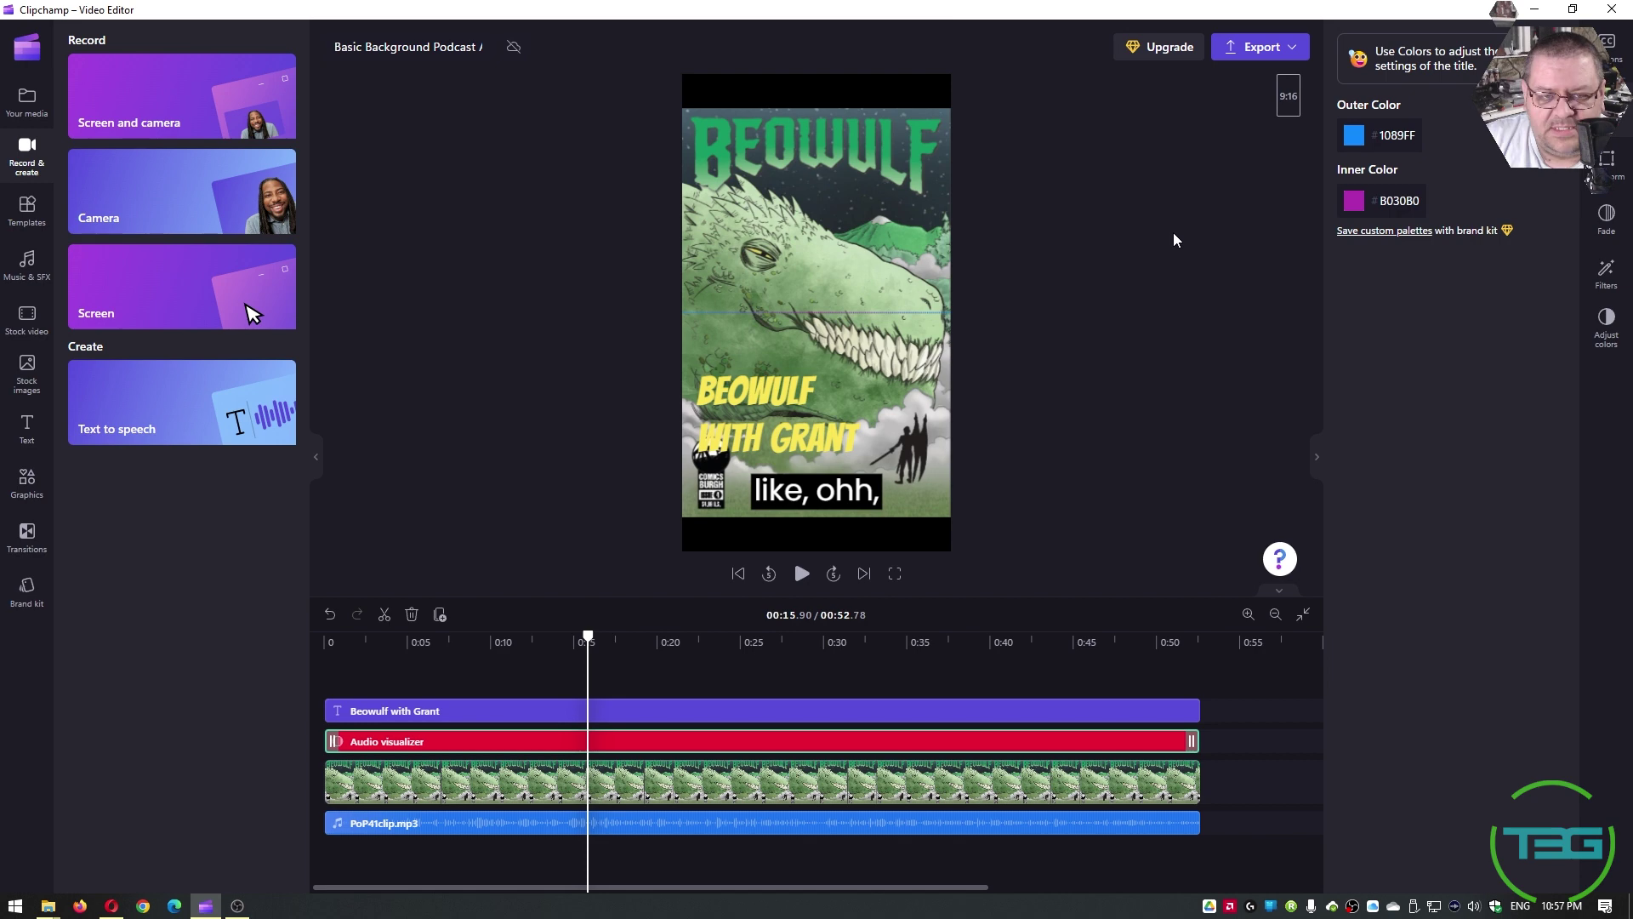
left_click(111, 906)
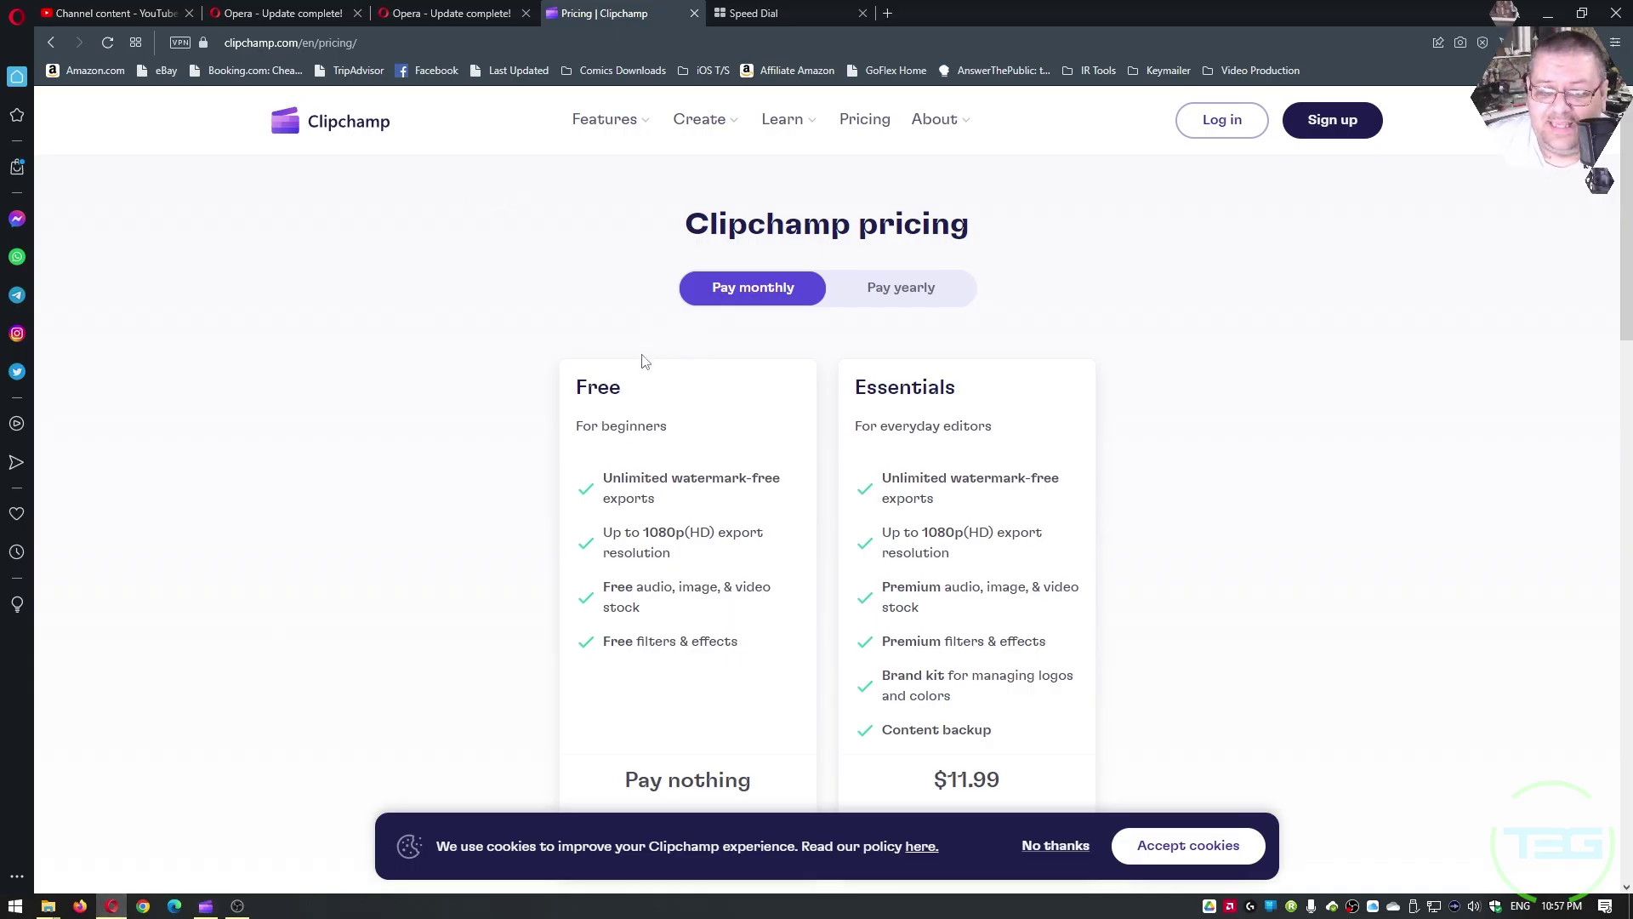
left_click_drag(641, 606, 606, 585)
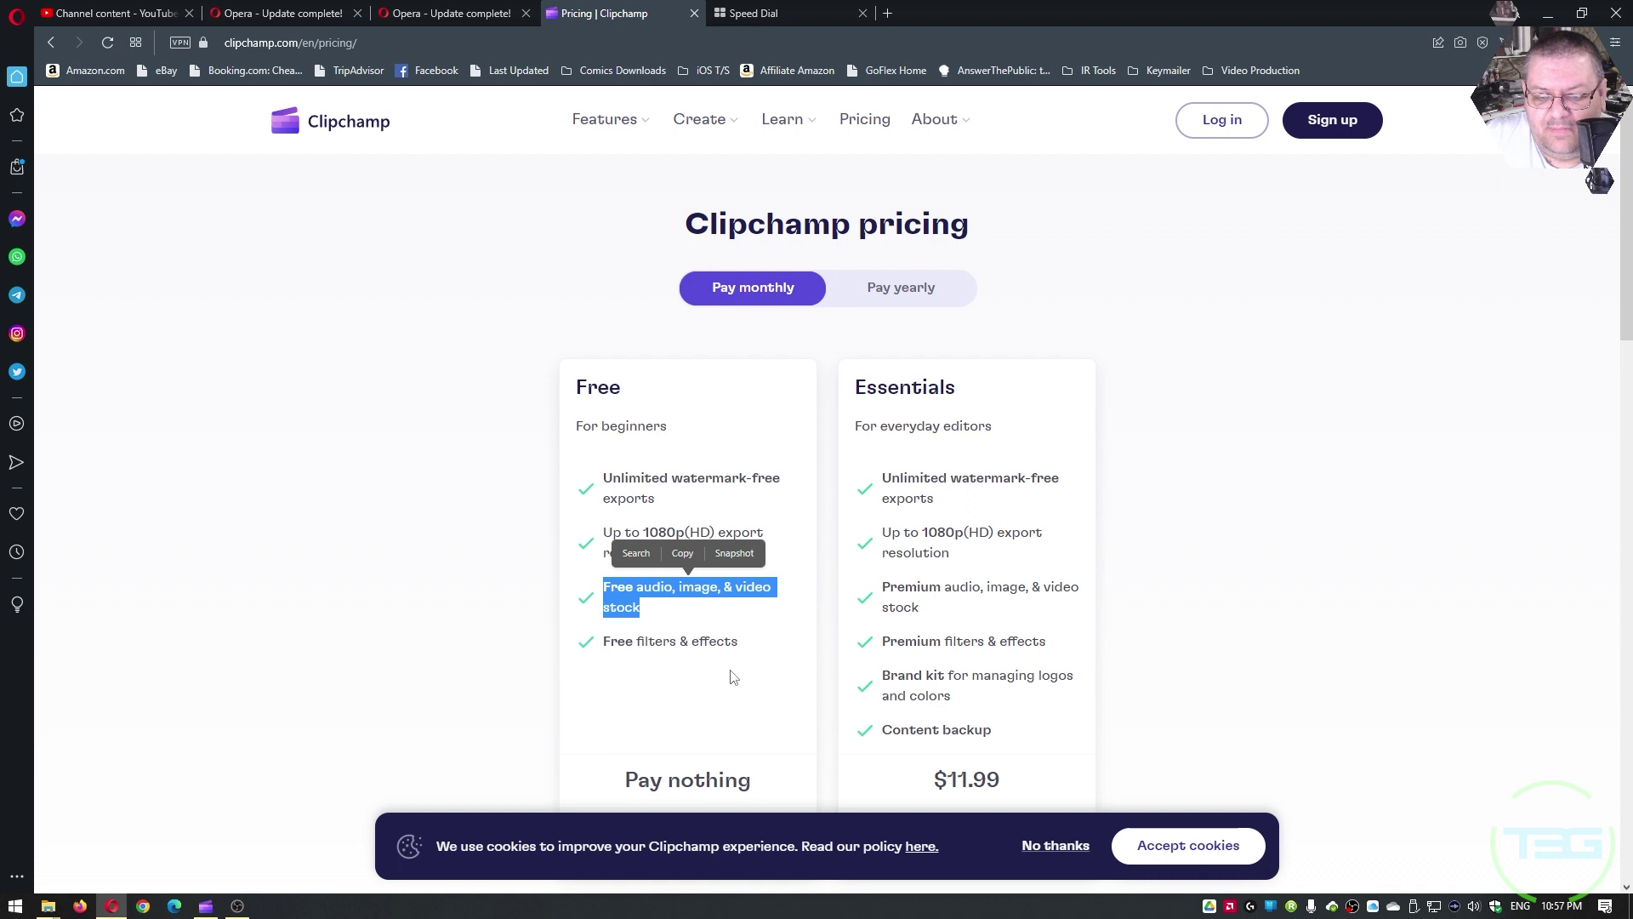
left_click_drag(992, 729, 915, 691)
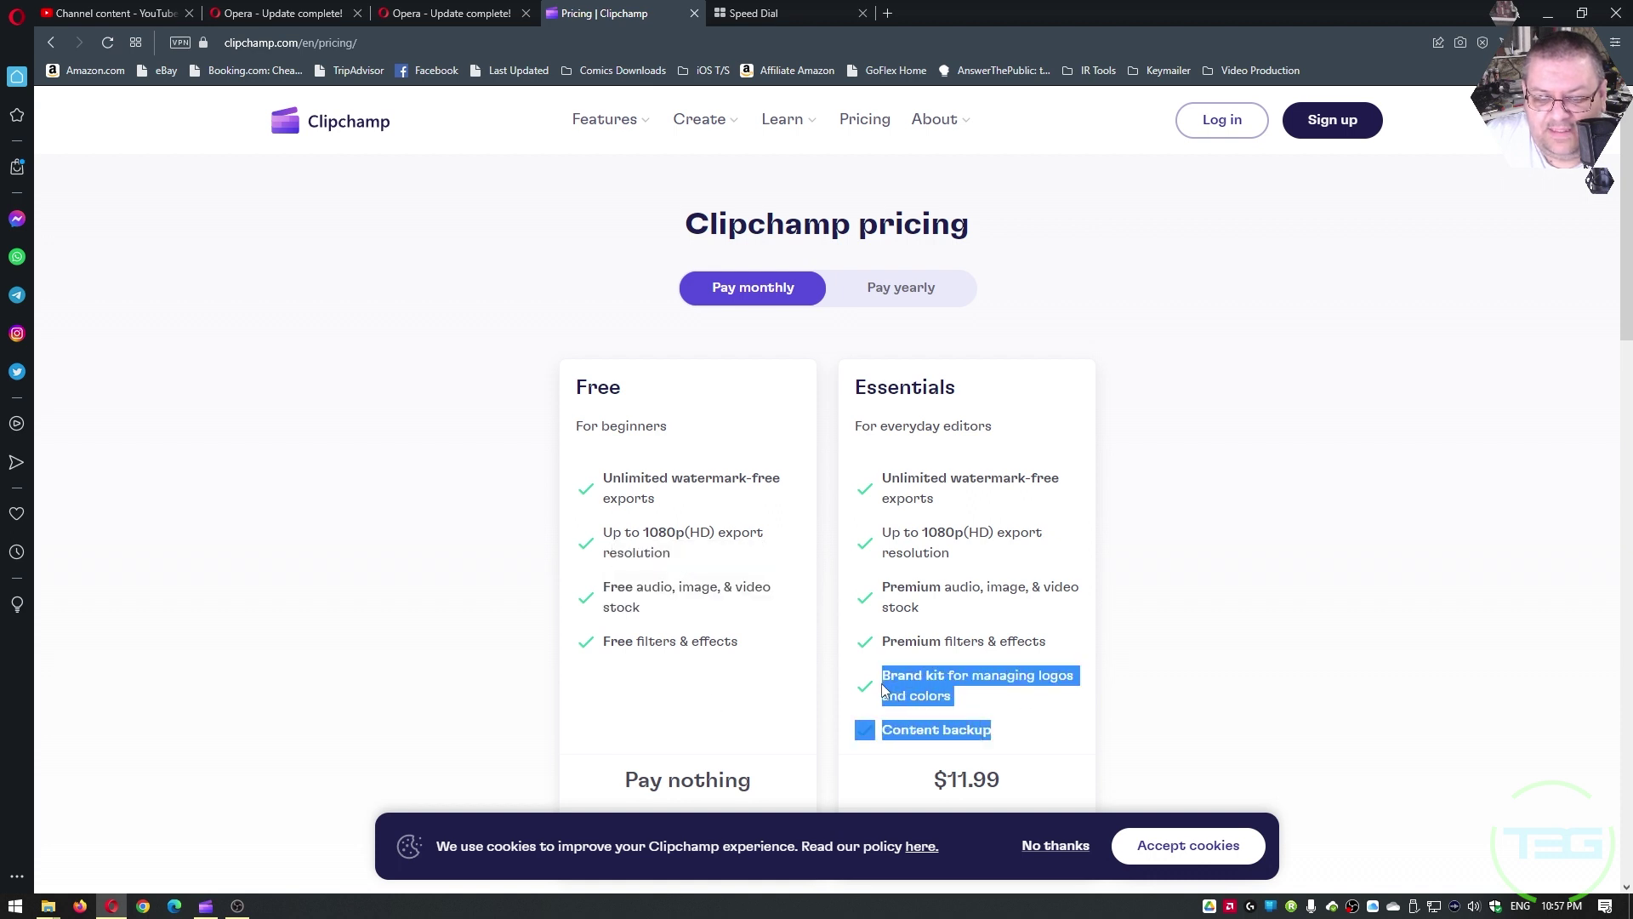
left_click_drag(884, 689, 885, 690)
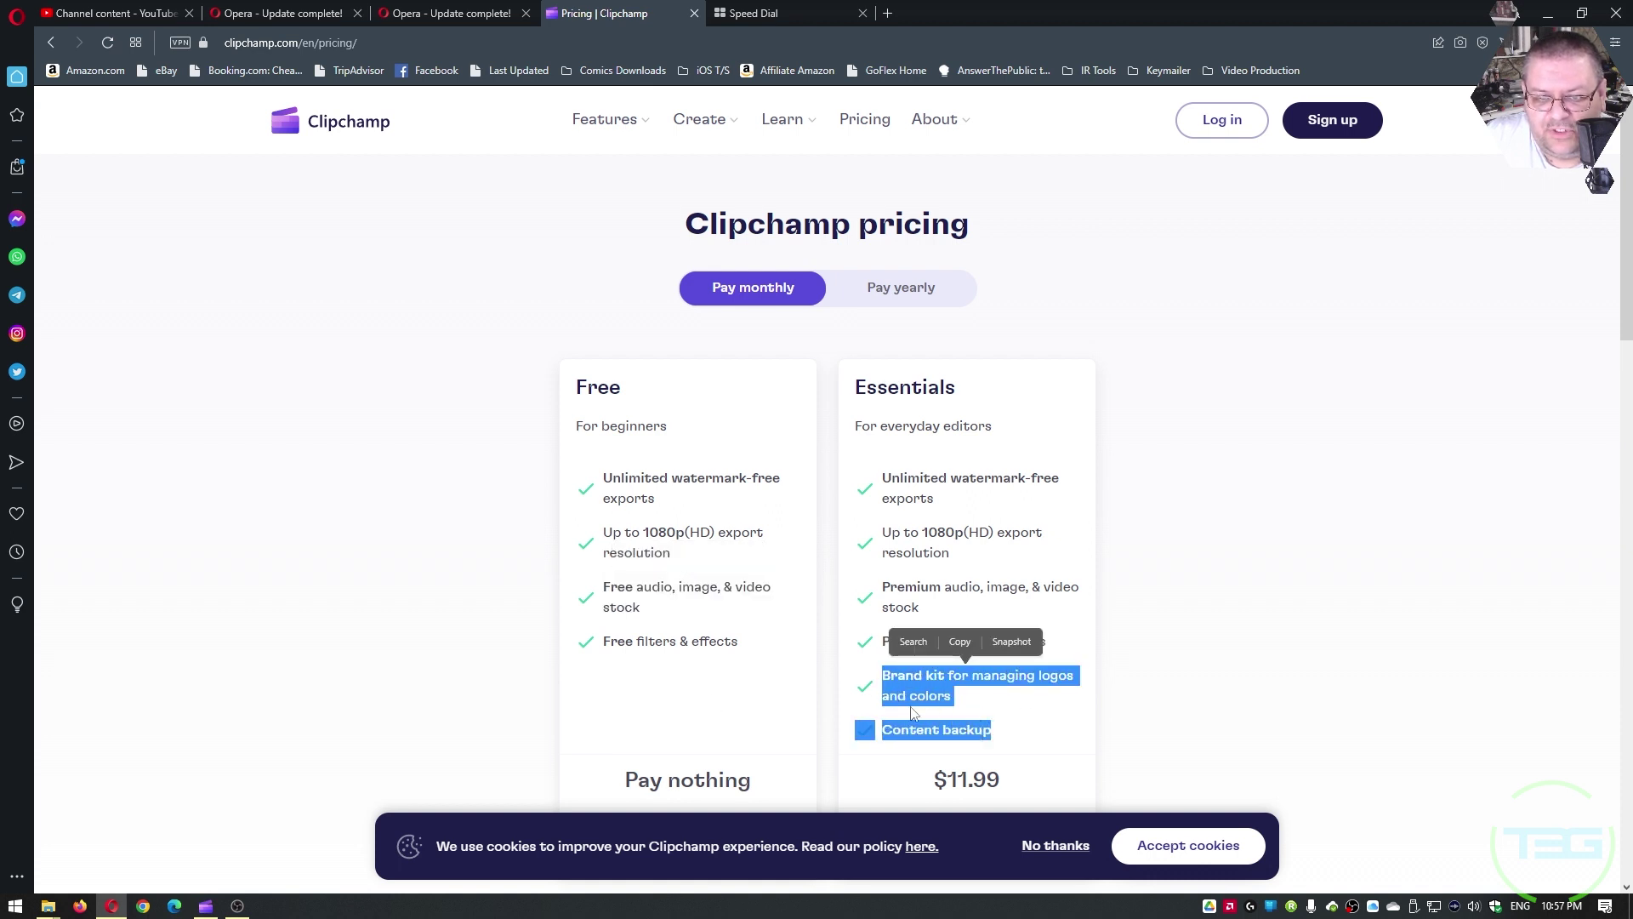
mouse_move(245, 914)
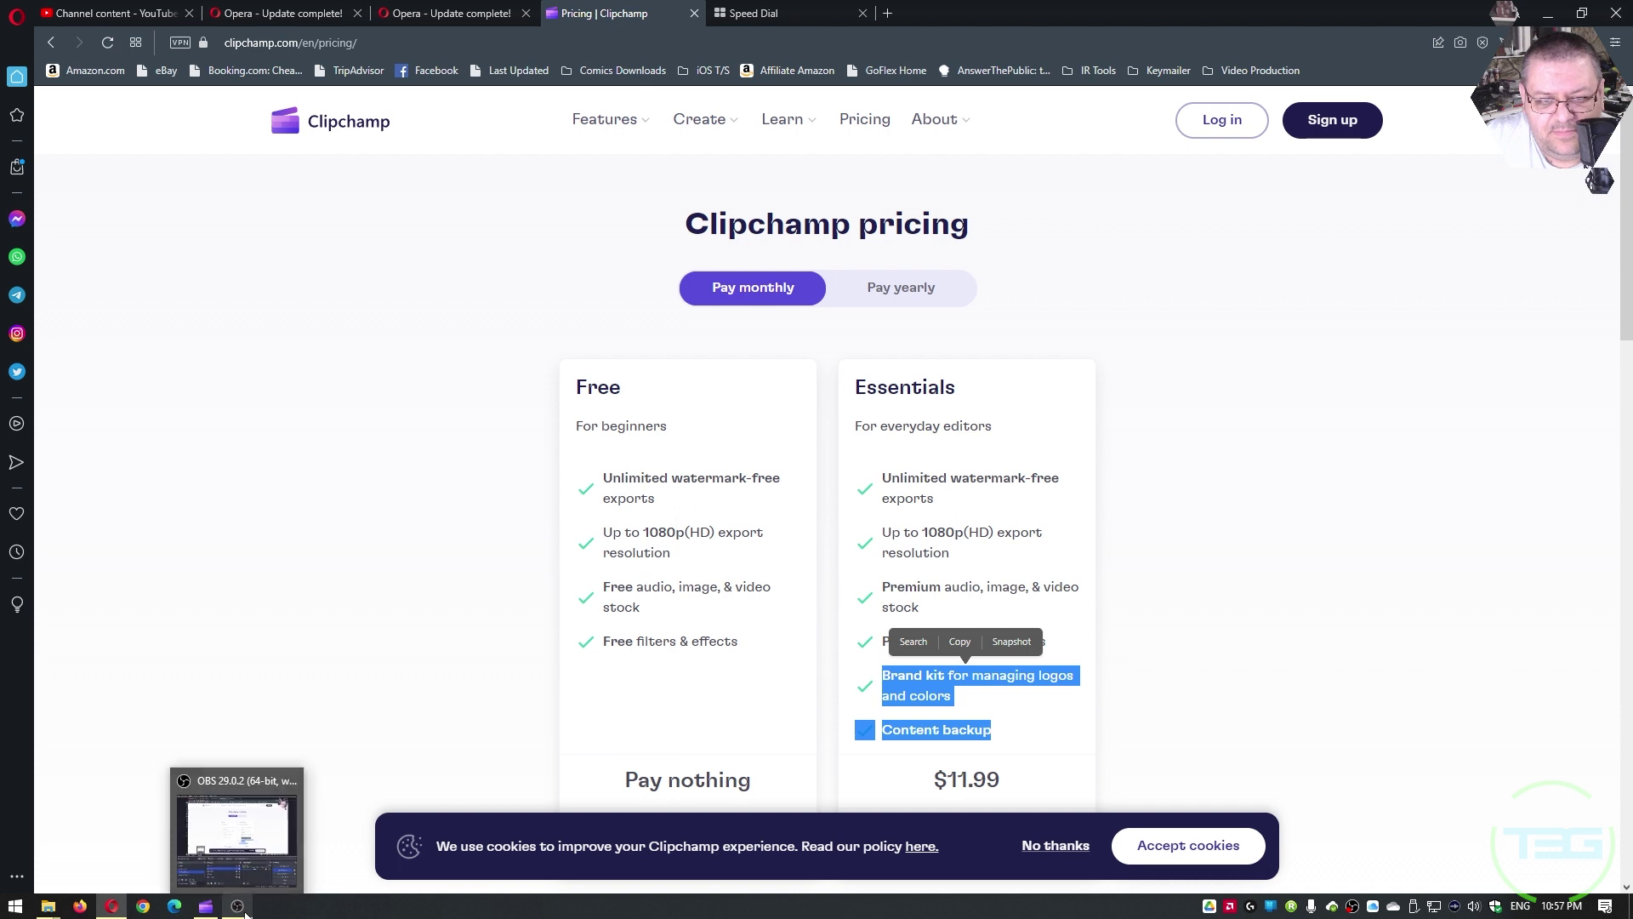
left_click(206, 906)
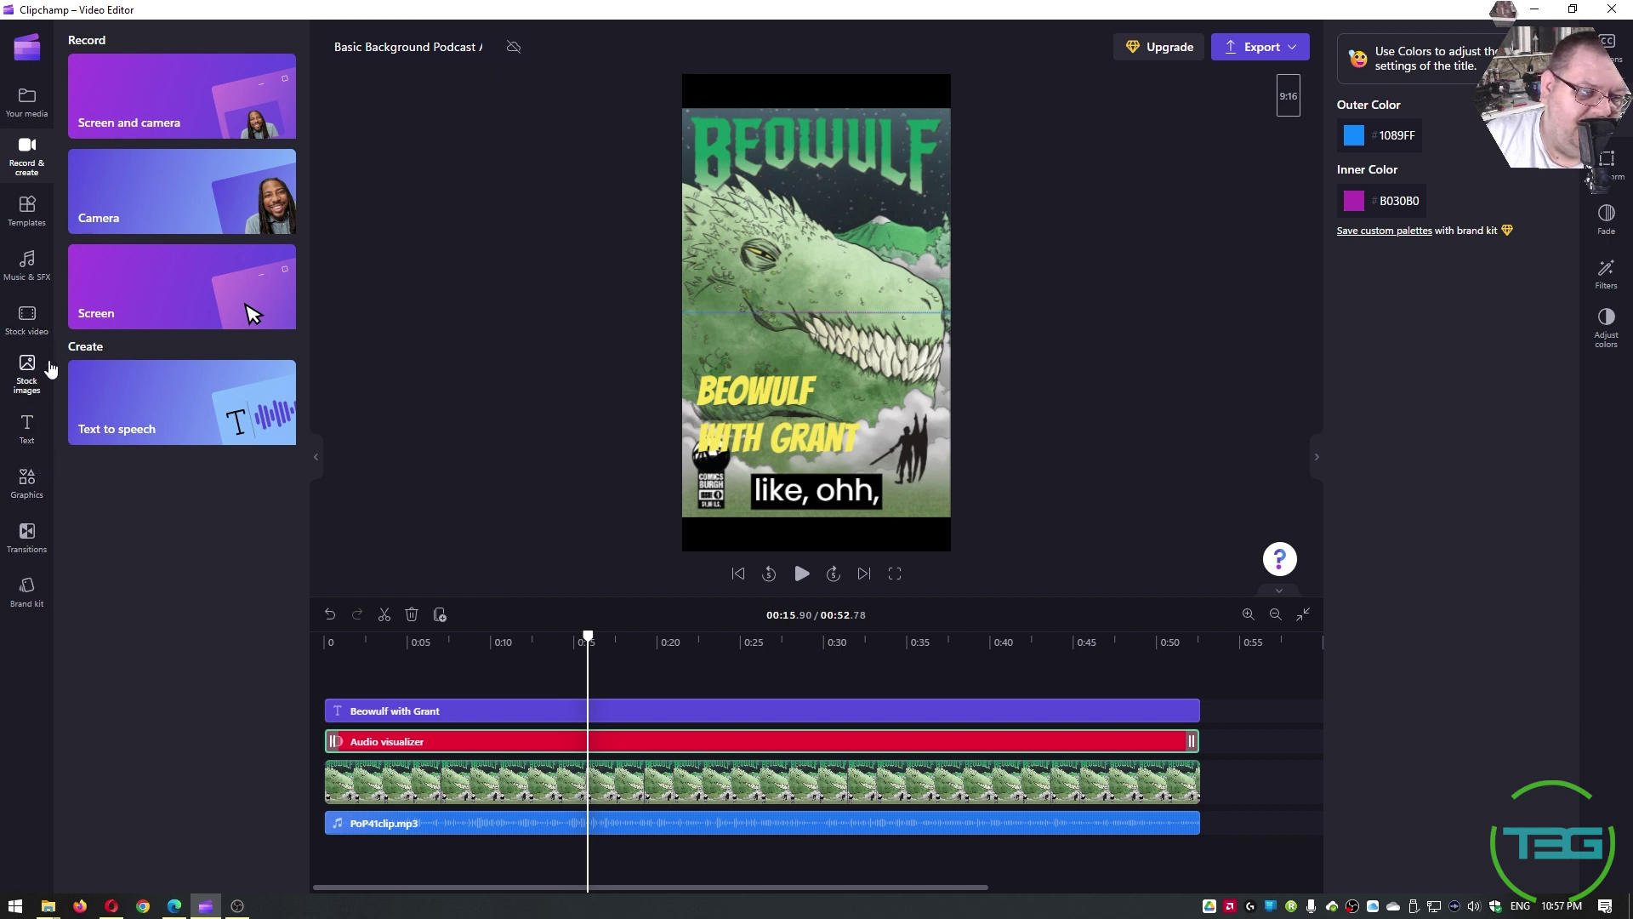
Browse stock video, check the Easter clip's upgrade plans, and close the plan comparison.
left_click(41, 323)
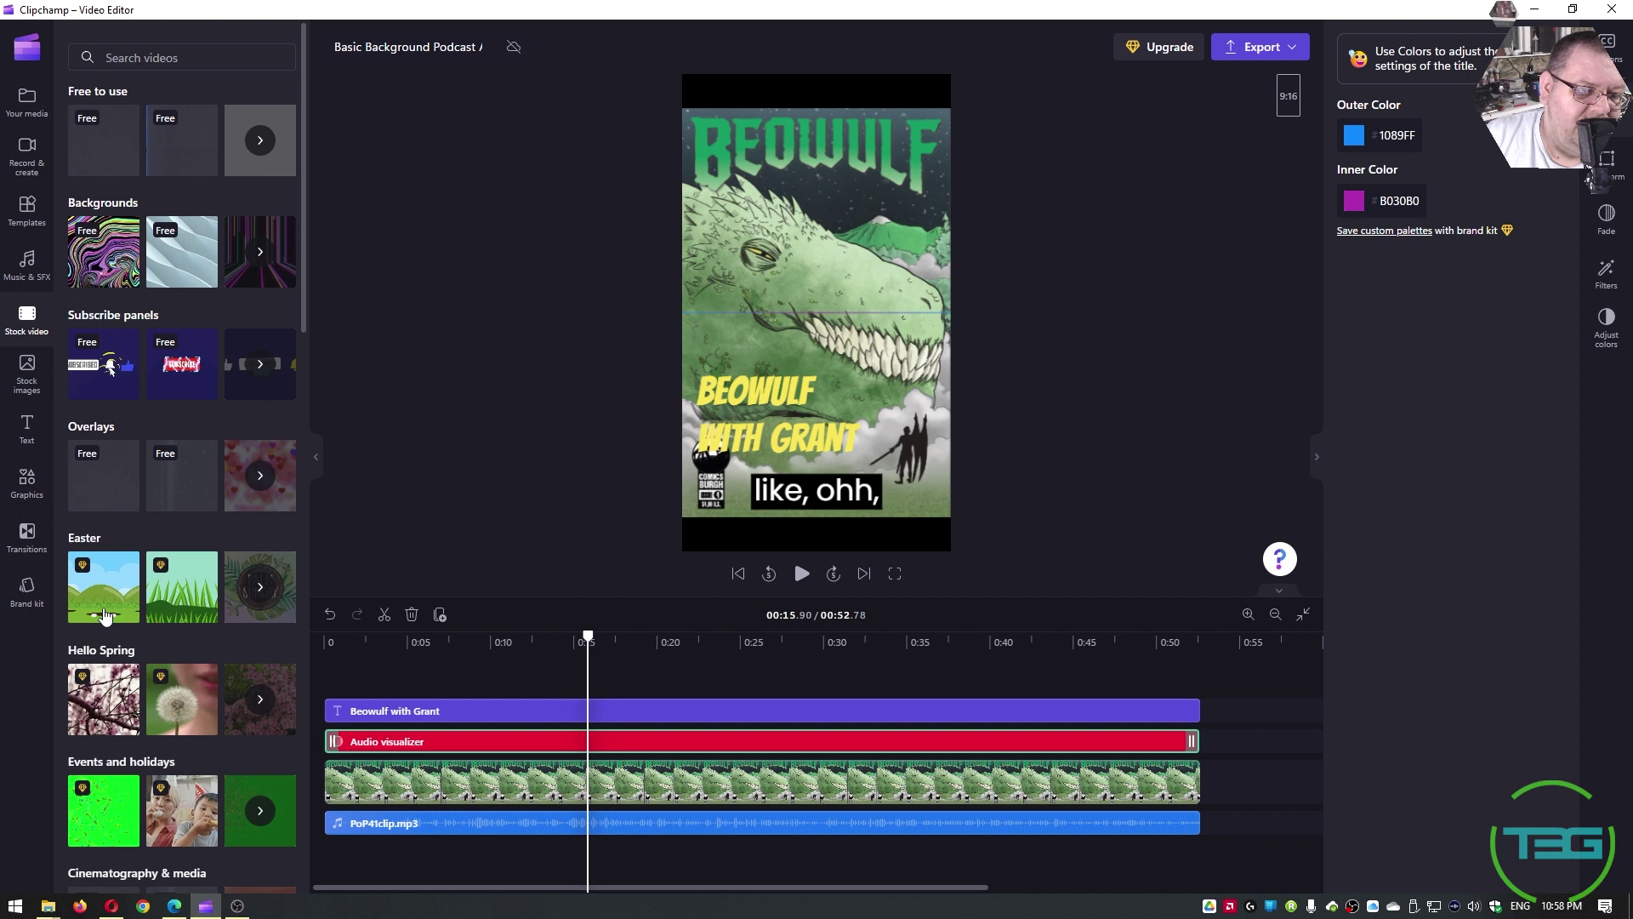
left_click(106, 616)
left_click(1142, 409)
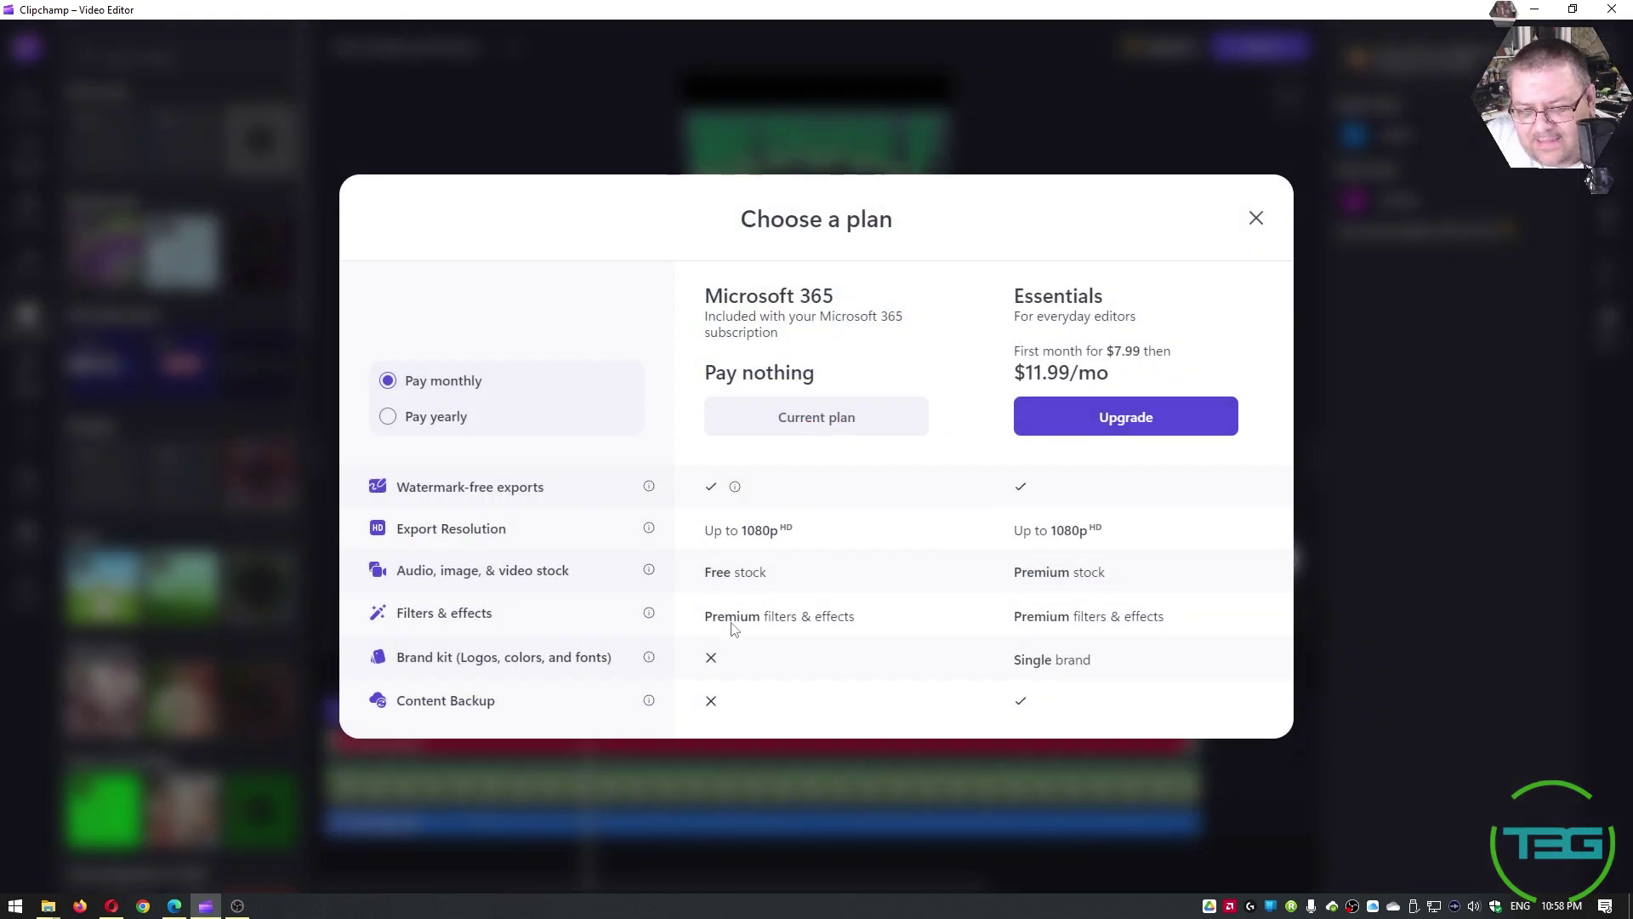
left_click(1257, 218)
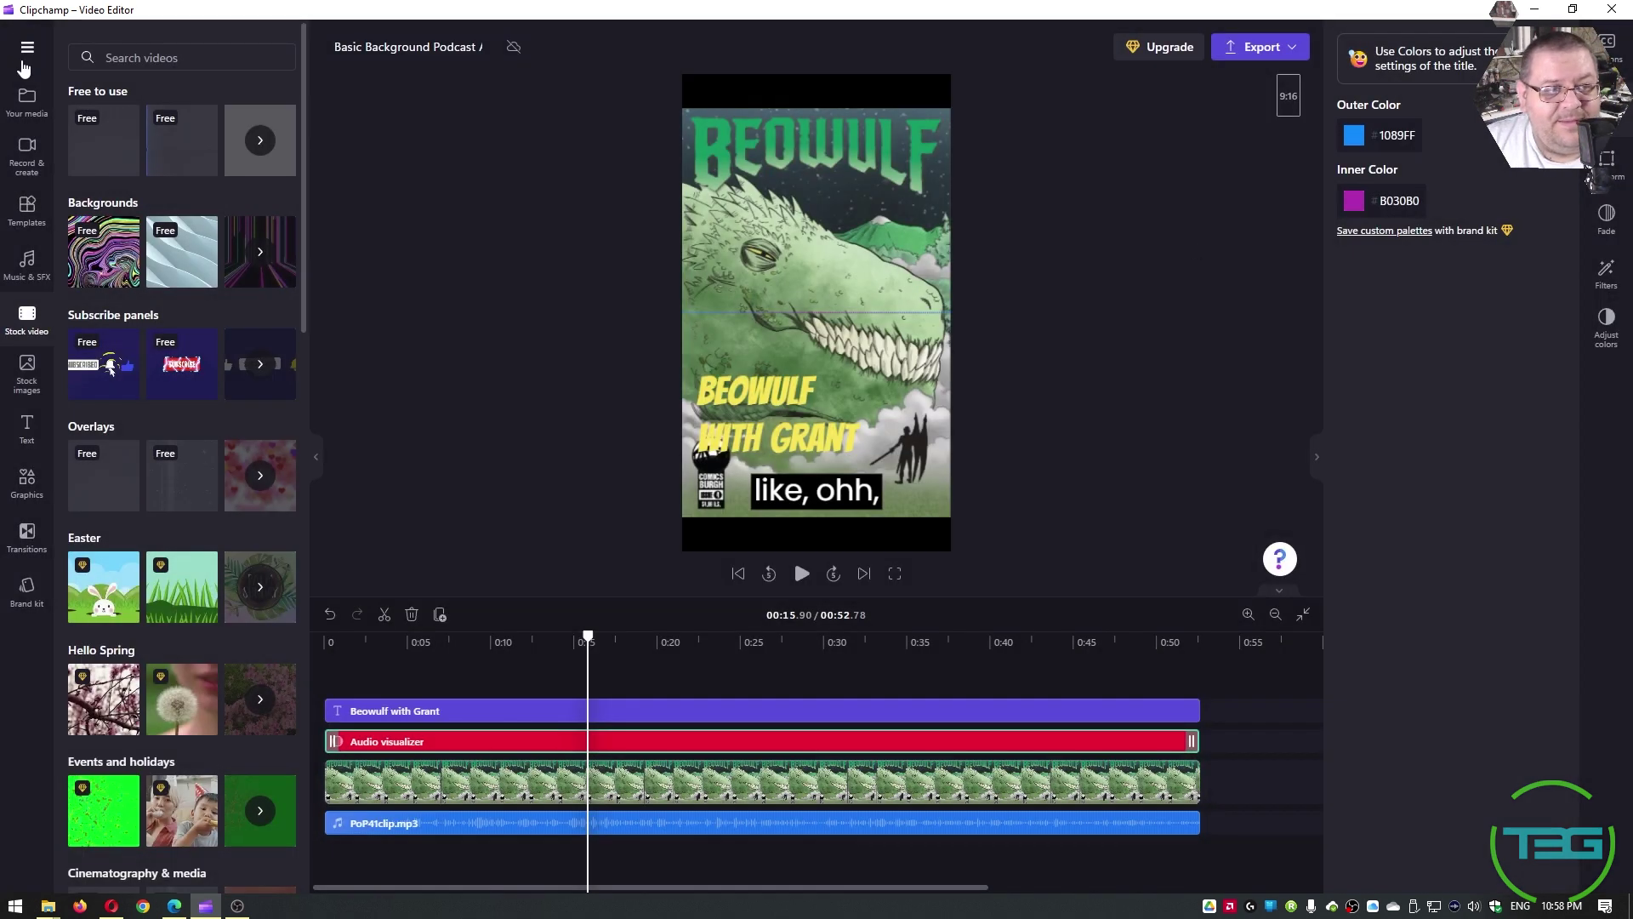
Open and close the main menu, then return to the Clipchamp pricing page.
left_click(25, 63)
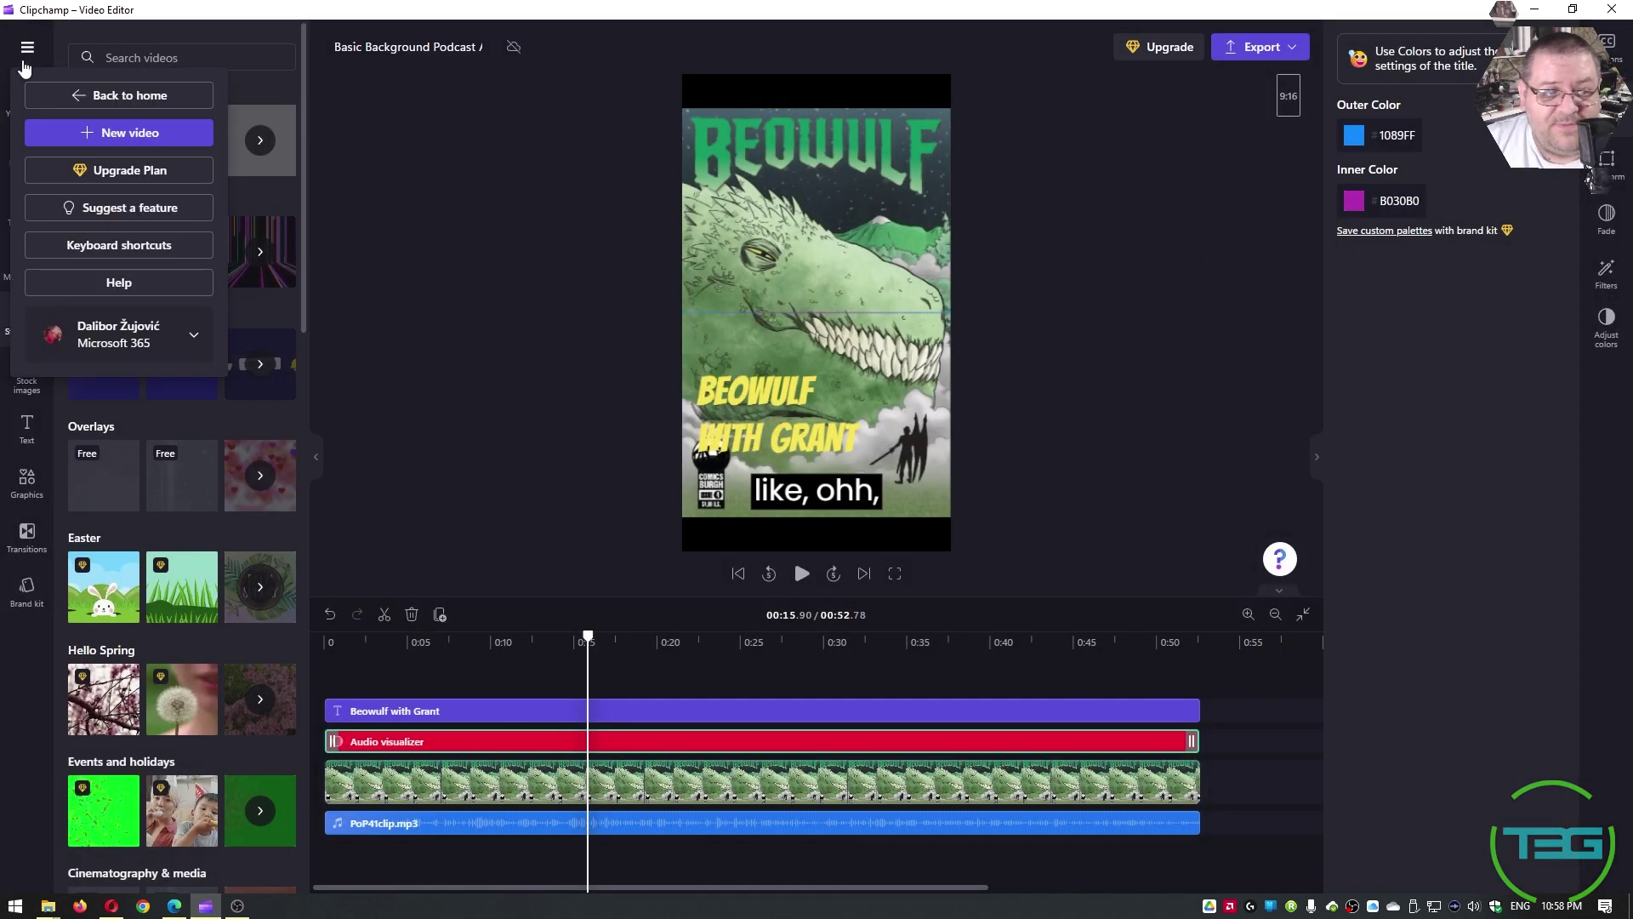
left_click(508, 153)
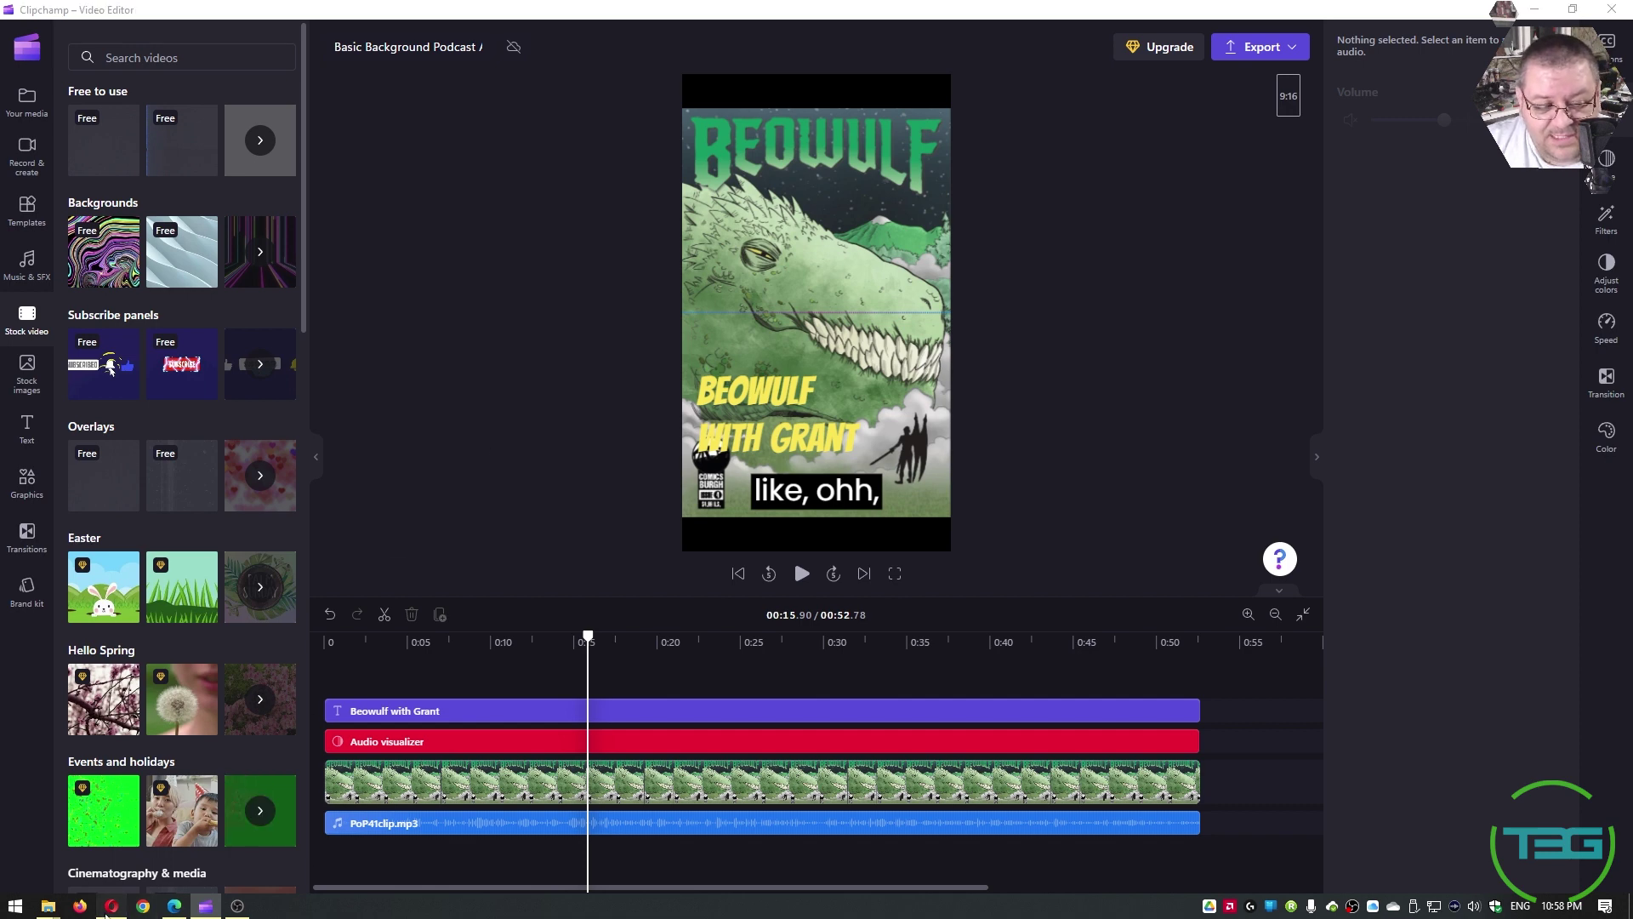
left_click(112, 905)
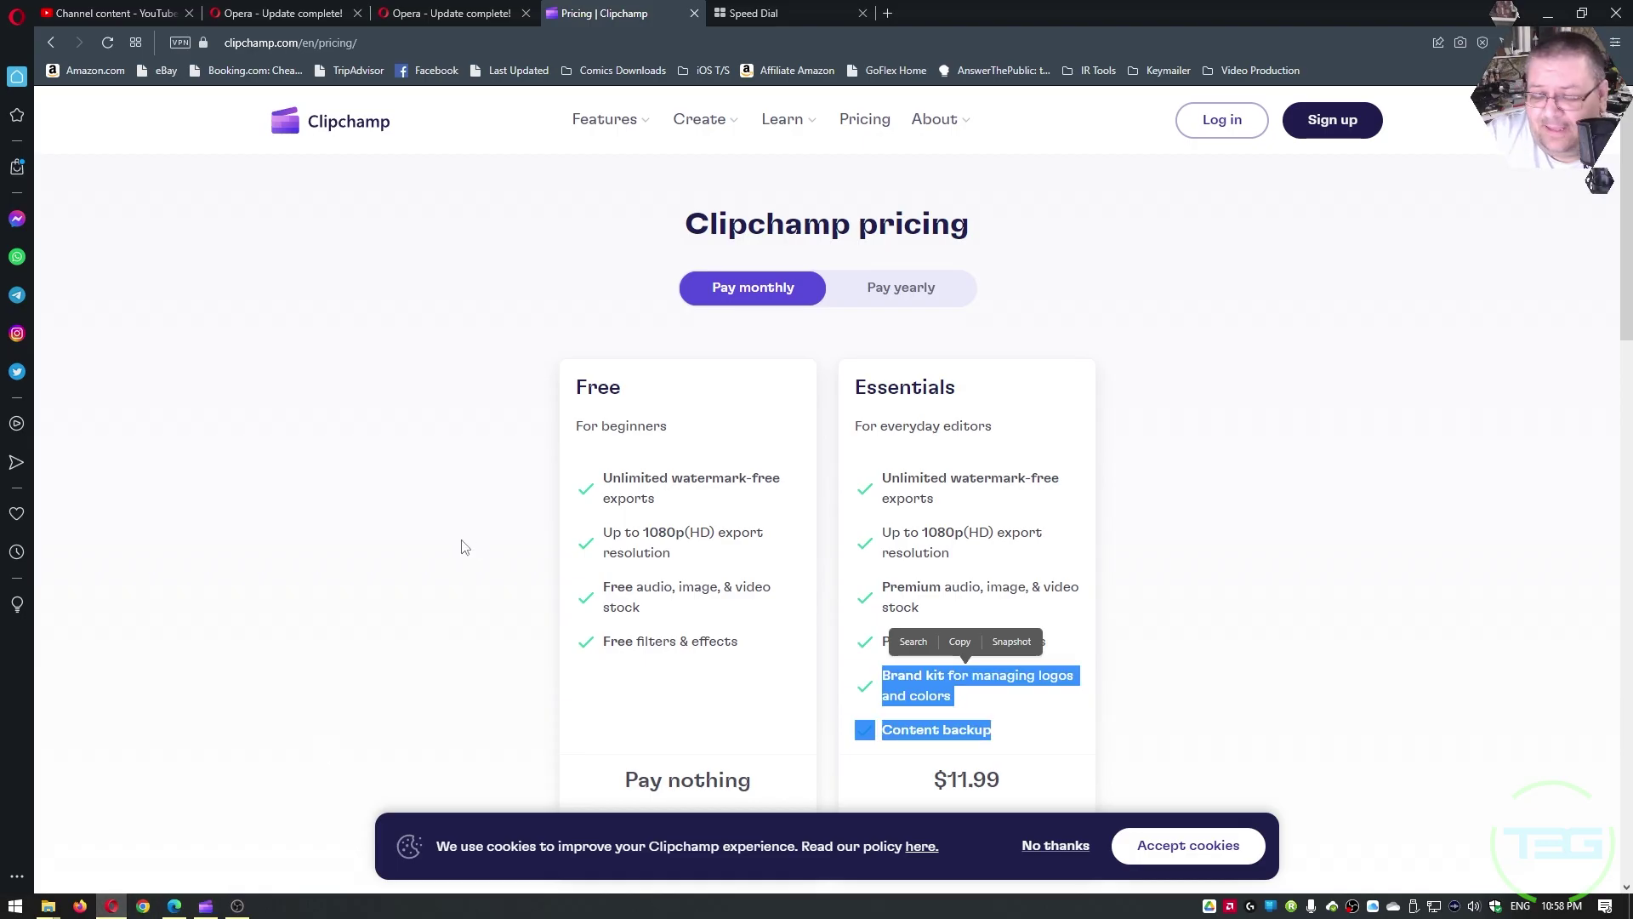